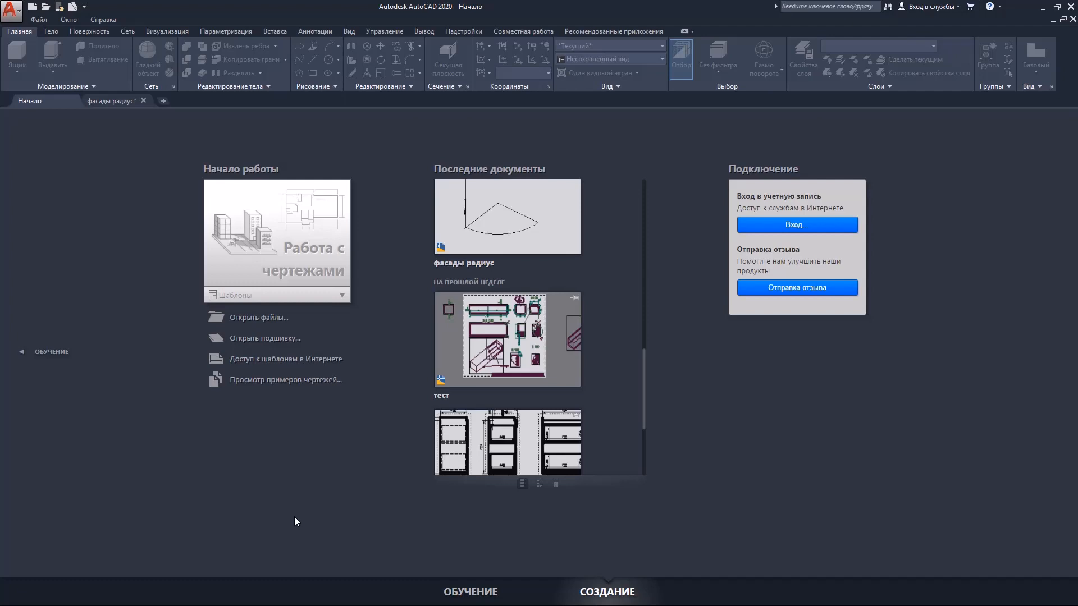
# Bring up the фасады радиус drawing and examine the curved door's inset panel and frame from several angles.
pyautogui.click(112, 101)
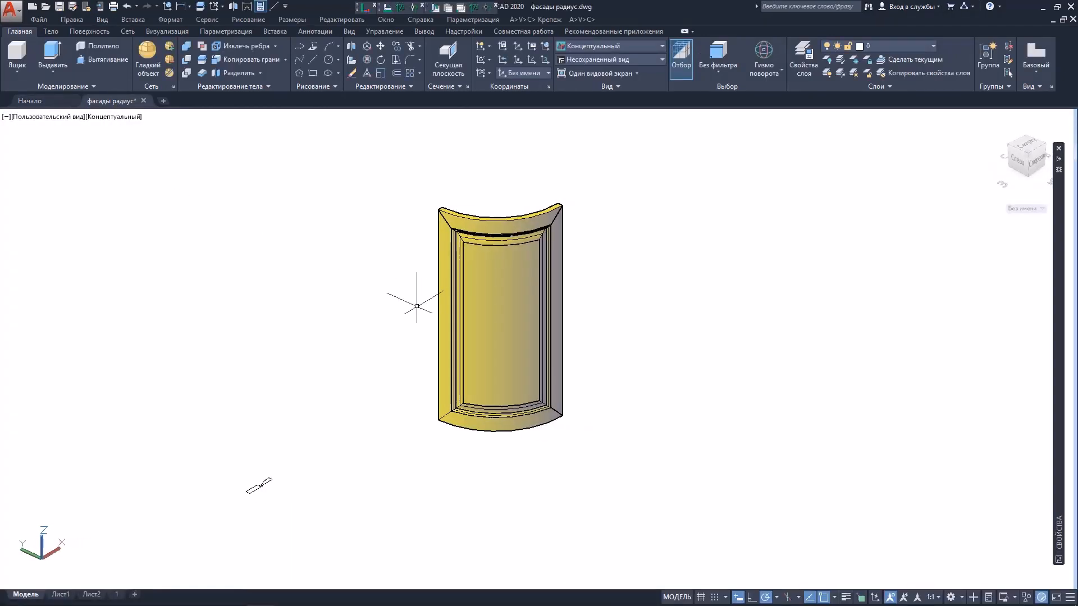
pyautogui.scroll(7, 497, 362)
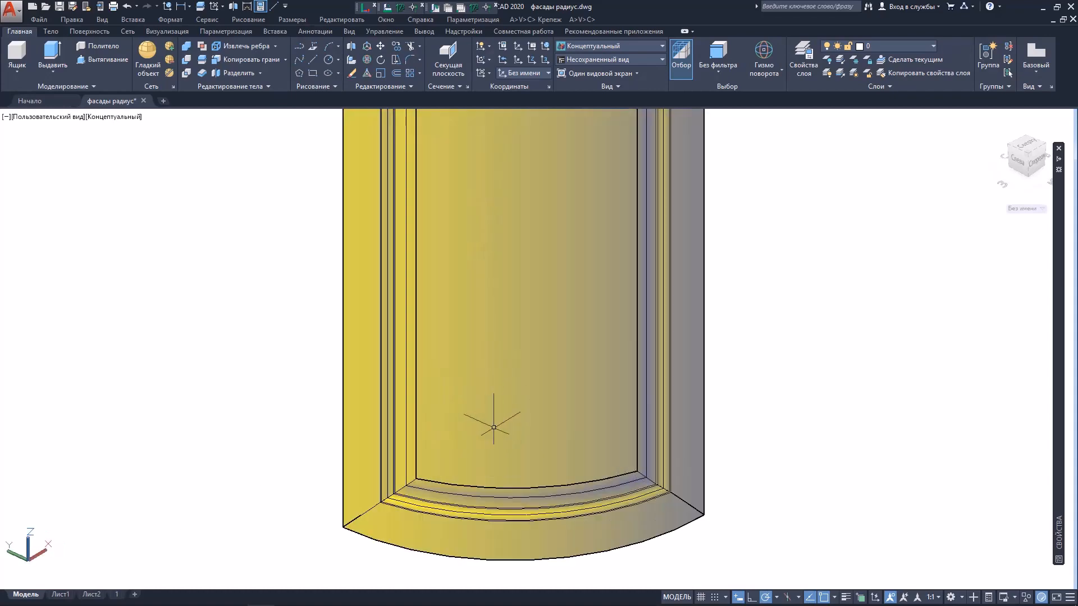
pyautogui.scroll(-6, 475, 424)
pyautogui.keyDown('shift'); pyautogui.moveTo(356, 393); pyautogui.dragTo(530, 416, button='middle'); pyautogui.keyUp('shift')
pyautogui.scroll(5, 472, 402)
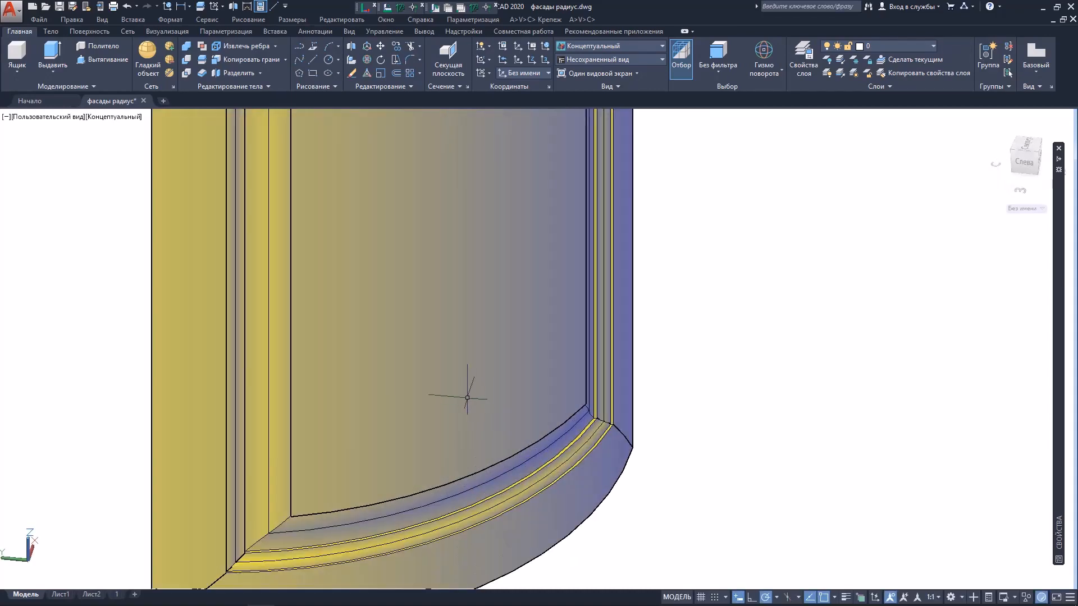
pyautogui.click(455, 393)
pyautogui.scroll(-4, 438, 393)
pyautogui.moveTo(419, 406)
pyautogui.keyDown('shift'); pyautogui.mouseDown(button='middle')
pyautogui.moveTo(412, 419)
pyautogui.moveTo(412, 388)
pyautogui.mouseUp(button='middle'); pyautogui.keyUp('shift')
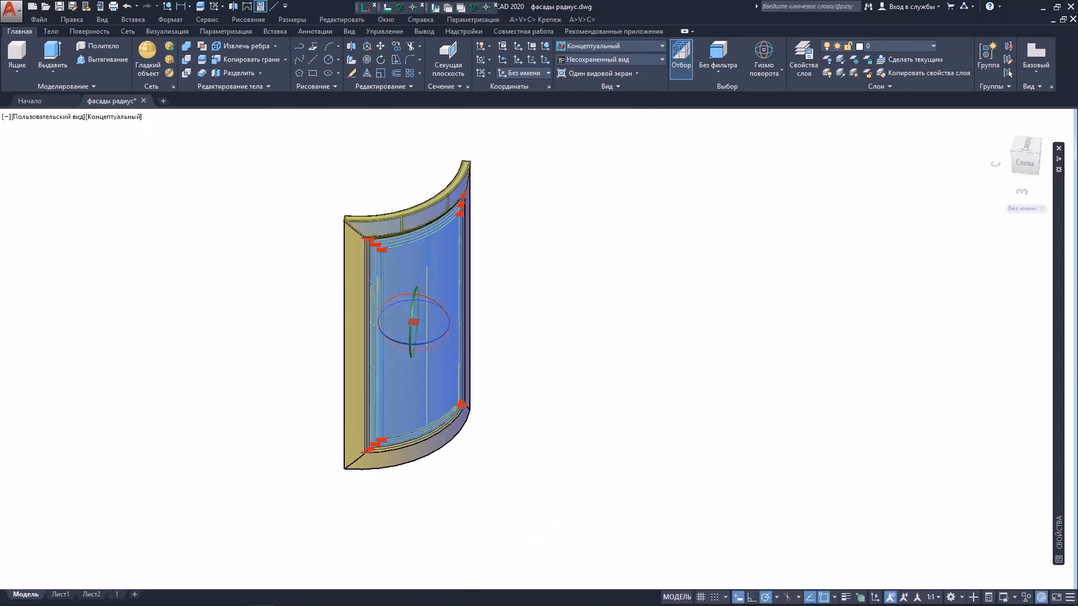
pyautogui.scroll(6, 396, 267)
pyautogui.keyDown('shift'); pyautogui.moveTo(396, 267); pyautogui.dragTo(477, 300, button='middle'); pyautogui.keyUp('shift')
pyautogui.keyDown('shift'); pyautogui.moveTo(583, 306); pyautogui.dragTo(493, 168, button='middle'); pyautogui.keyUp('shift')
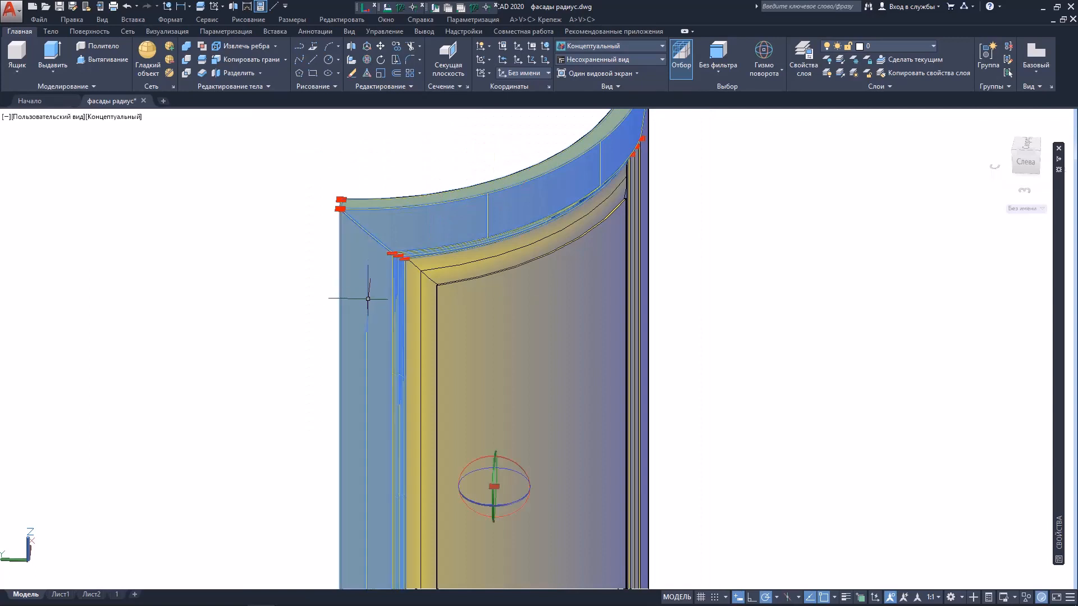
pyautogui.keyDown('shift'); pyautogui.moveTo(367, 298); pyautogui.dragTo(283, 256, button='middle'); pyautogui.keyUp('shift')
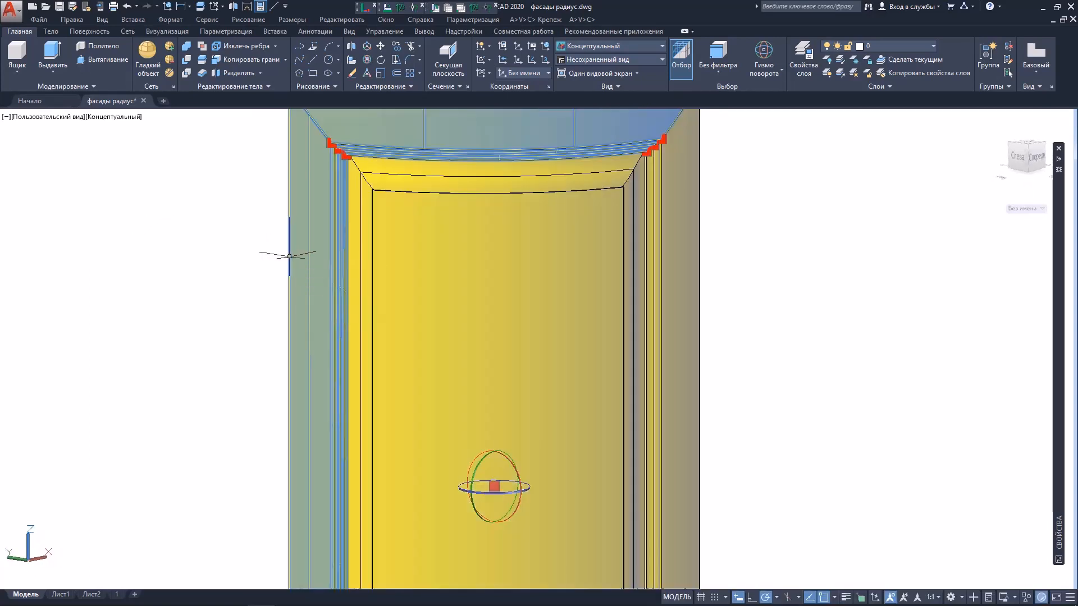
pyautogui.scroll(3, 382, 272)
pyautogui.scroll(-4, 562, 278)
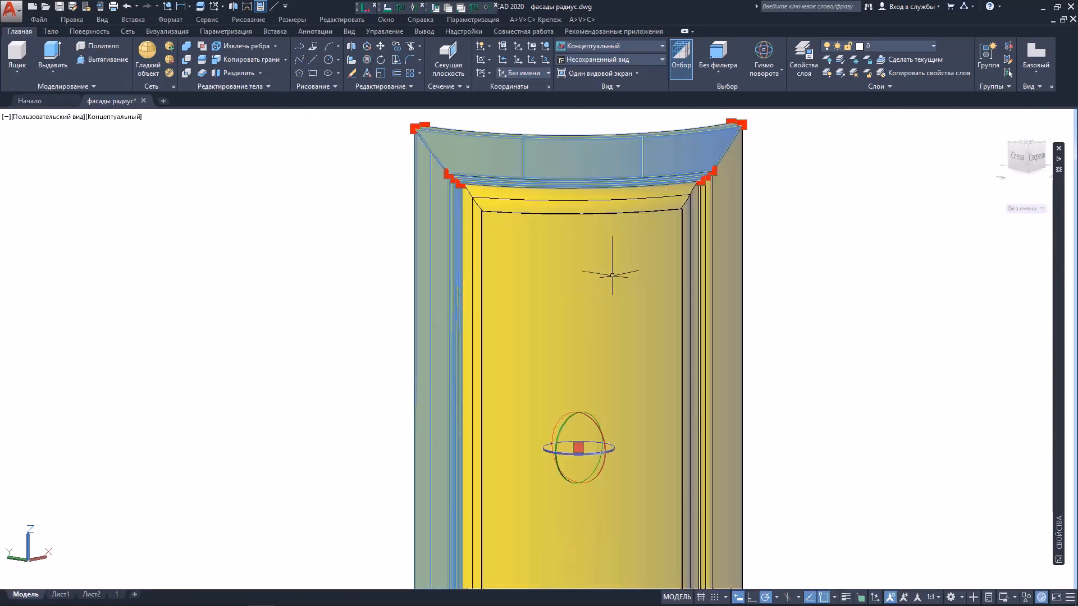
# Inspect the door's upper corner, where the vertical frame piece meets the curved top rail and the panel.
pyautogui.keyDown('shift'); pyautogui.moveTo(621, 303); pyautogui.dragTo(643, 261, button='middle'); pyautogui.keyUp('shift')
pyautogui.moveTo(573, 185); pyautogui.dragTo(537, 298, button='middle')
pyautogui.press('Escape')
pyautogui.keyDown('shift'); pyautogui.moveTo(469, 205); pyautogui.dragTo(444, 303, button='middle'); pyautogui.keyUp('shift')
pyautogui.scroll(4, 444, 303)
pyautogui.click(409, 339)
pyautogui.keyDown('shift'); pyautogui.moveTo(484, 340); pyautogui.dragTo(399, 395, button='middle'); pyautogui.keyUp('shift')
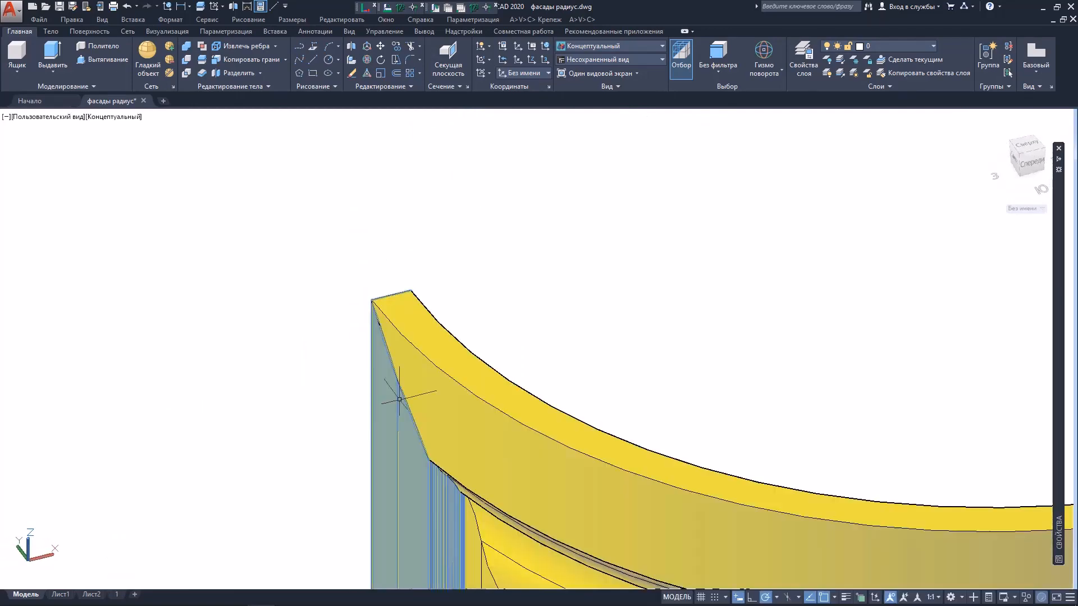
pyautogui.scroll(-4, 461, 441)
pyautogui.moveTo(466, 444); pyautogui.dragTo(478, 307, button='middle')
pyautogui.scroll(-2, 472, 288)
pyautogui.scroll(5, 472, 288)
pyautogui.scroll(-5, 499, 298)
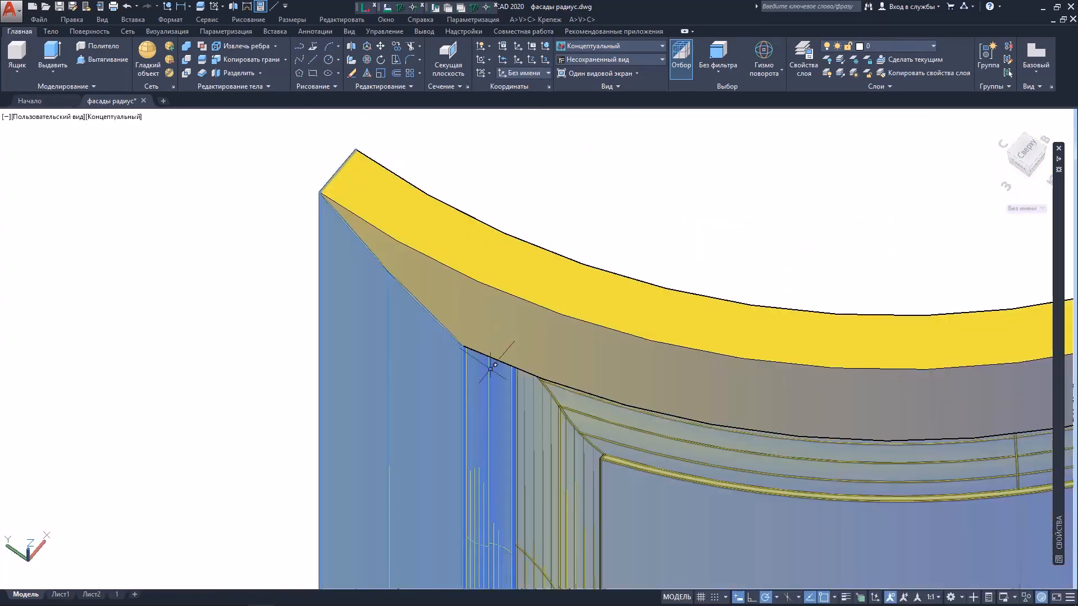
pyautogui.scroll(4, 490, 372)
pyautogui.keyDown('shift'); pyautogui.moveTo(491, 372); pyautogui.dragTo(516, 350, button='middle'); pyautogui.keyUp('shift')
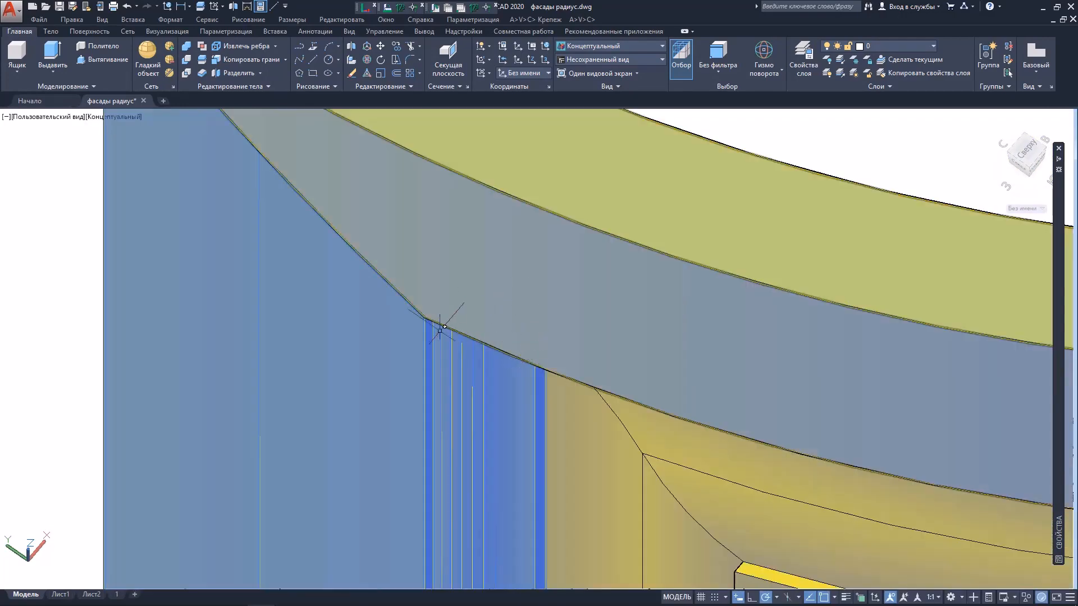
pyautogui.keyDown('shift'); pyautogui.moveTo(441, 329); pyautogui.dragTo(443, 299, button='middle'); pyautogui.keyUp('shift')
pyautogui.scroll(-2, 527, 313)
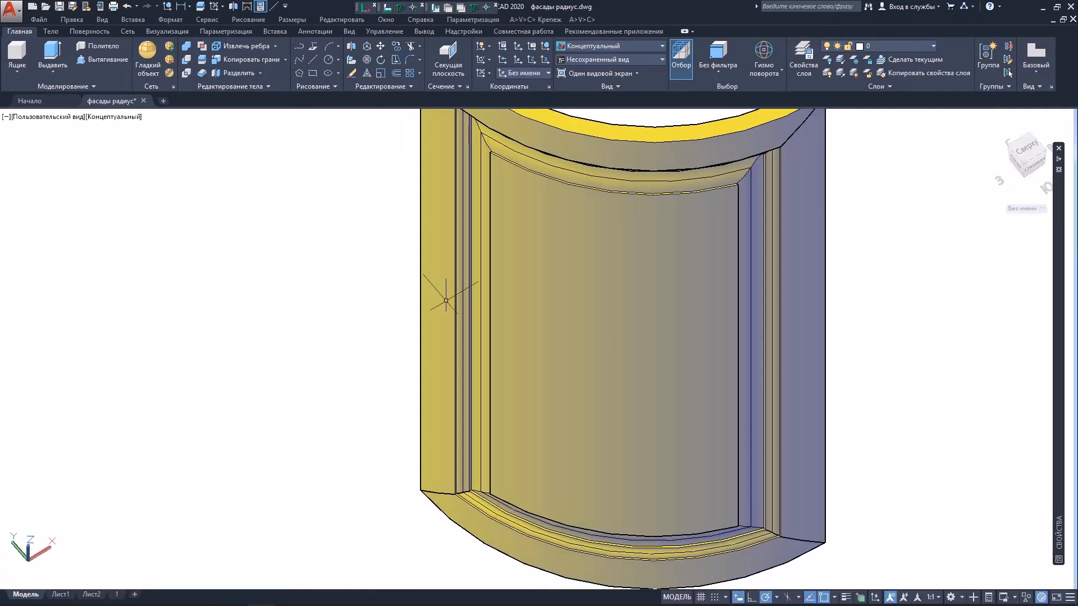
# Review the frame and panel of the entire curved door together with the flat profile beside it.
pyautogui.scroll(-2, 539, 320)
pyautogui.moveTo(570, 323); pyautogui.dragTo(693, 414, button='middle')
pyautogui.scroll(5, 605, 449)
pyautogui.keyDown('shift'); pyautogui.moveTo(606, 449); pyautogui.dragTo(270, 371, button='middle'); pyautogui.keyUp('shift')
pyautogui.scroll(-4, 400, 381)
pyautogui.scroll(-2, 380, 347)
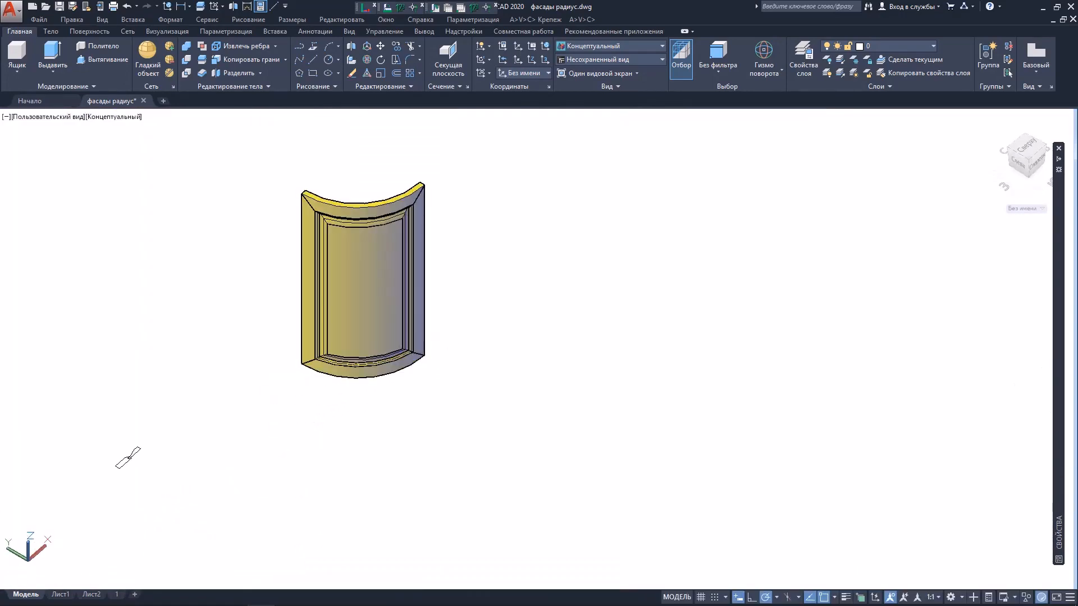
pyautogui.moveTo(306, 330); pyautogui.dragTo(330, 383, button='middle')
pyautogui.moveTo(320, 380)
pyautogui.keyDown('shift'); pyautogui.mouseDown(button='middle')
pyautogui.moveTo(291, 399)
pyautogui.moveTo(211, 394)
pyautogui.moveTo(304, 378)
pyautogui.mouseUp(button='middle'); pyautogui.keyUp('shift')
pyautogui.scroll(-2, 309, 373)
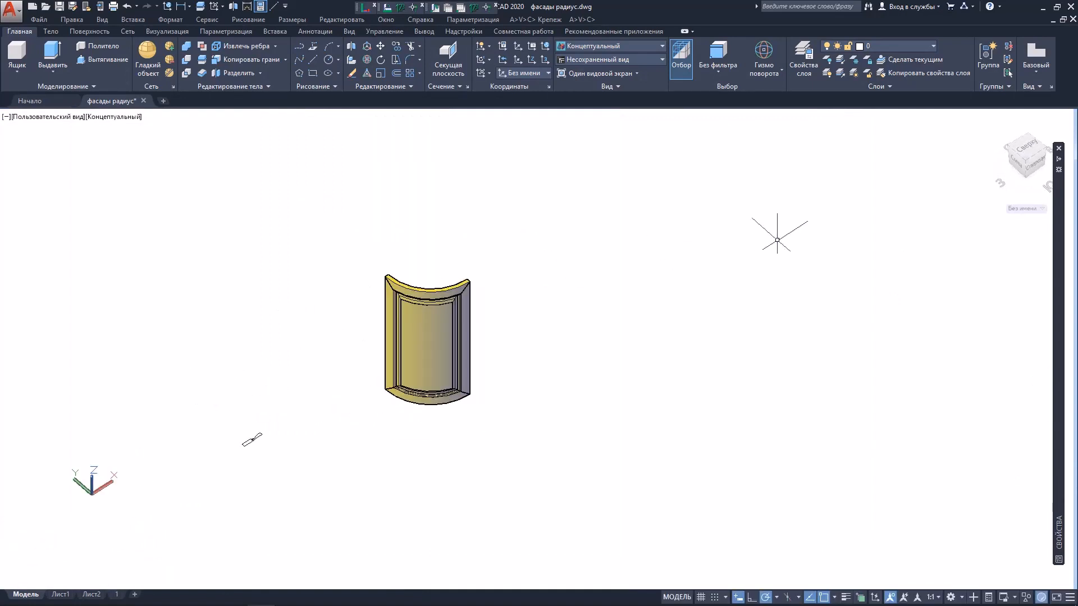
# Show the model in top view using the 2D wireframe visual style.
pyautogui.click(1039, 150)
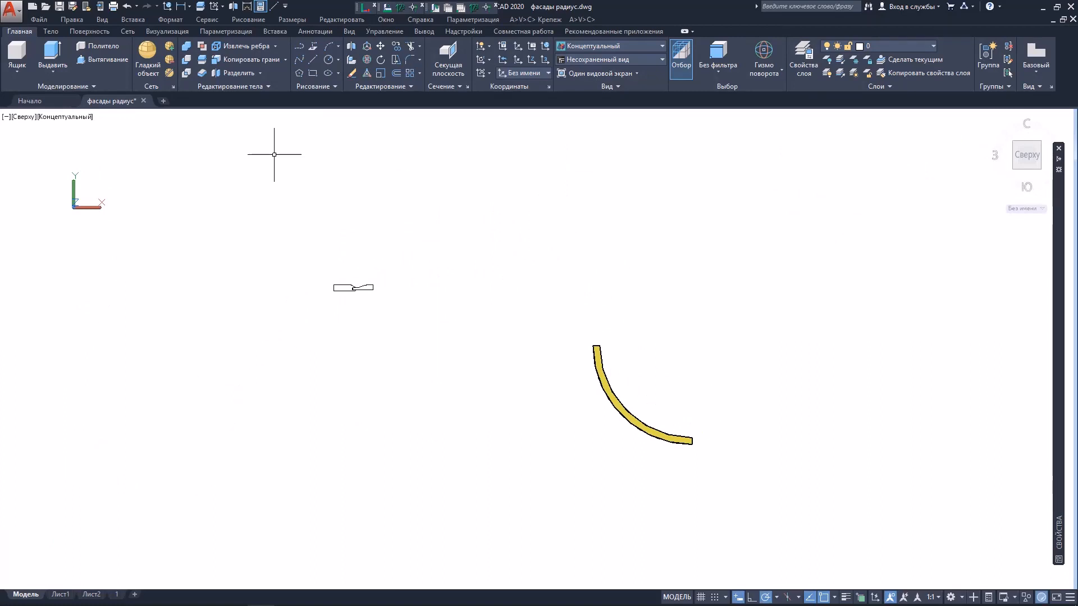
pyautogui.click(51, 119)
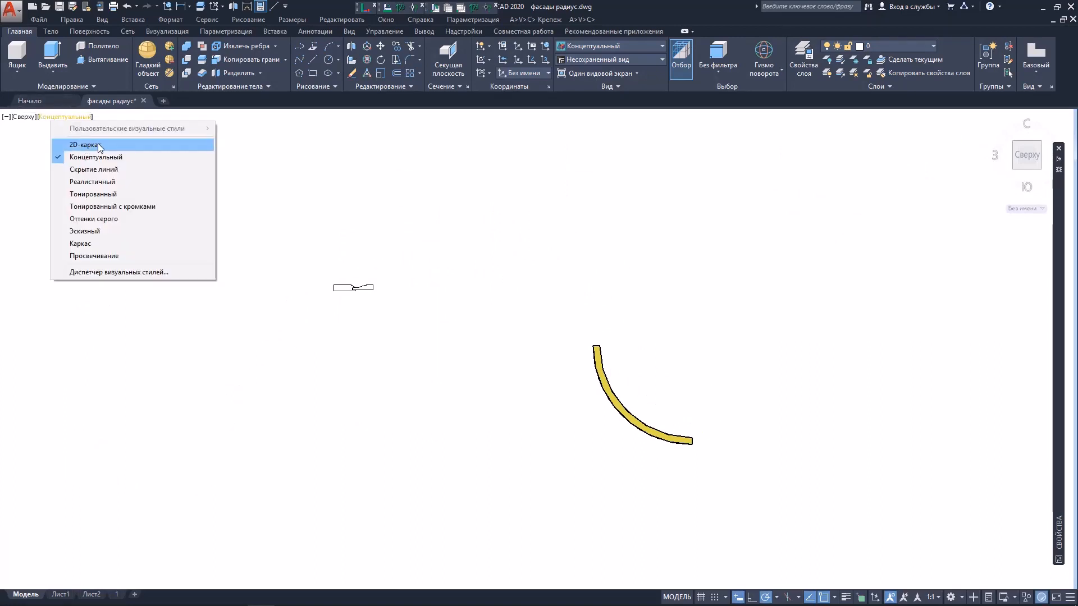
pyautogui.click(98, 145)
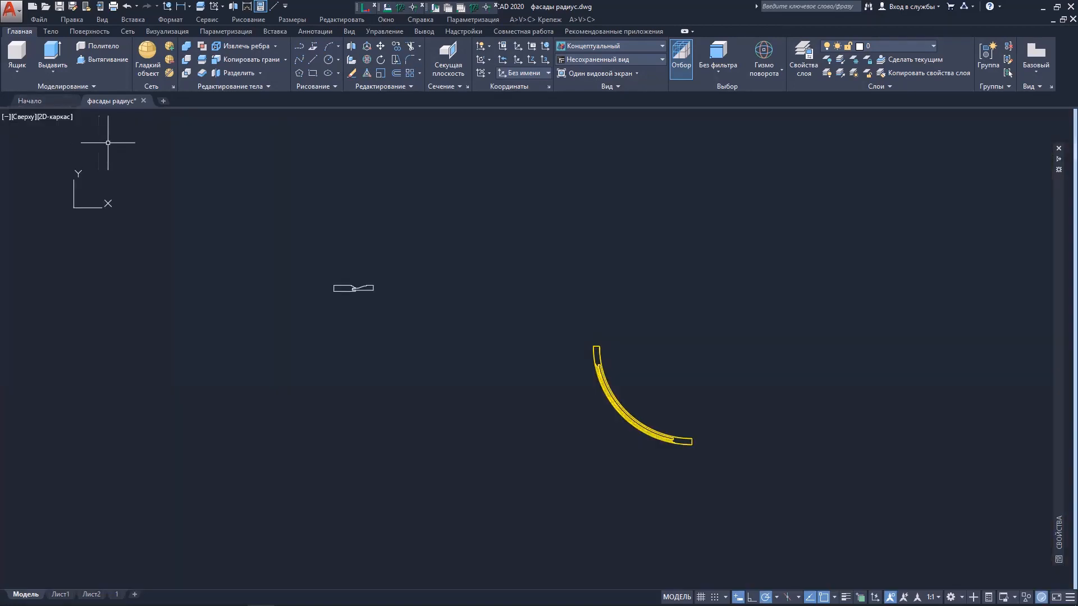
# Relocate the UCS origin to an empty area below and to the left of the profile and door.
pyautogui.click(73, 208)
pyautogui.click(10, 579)
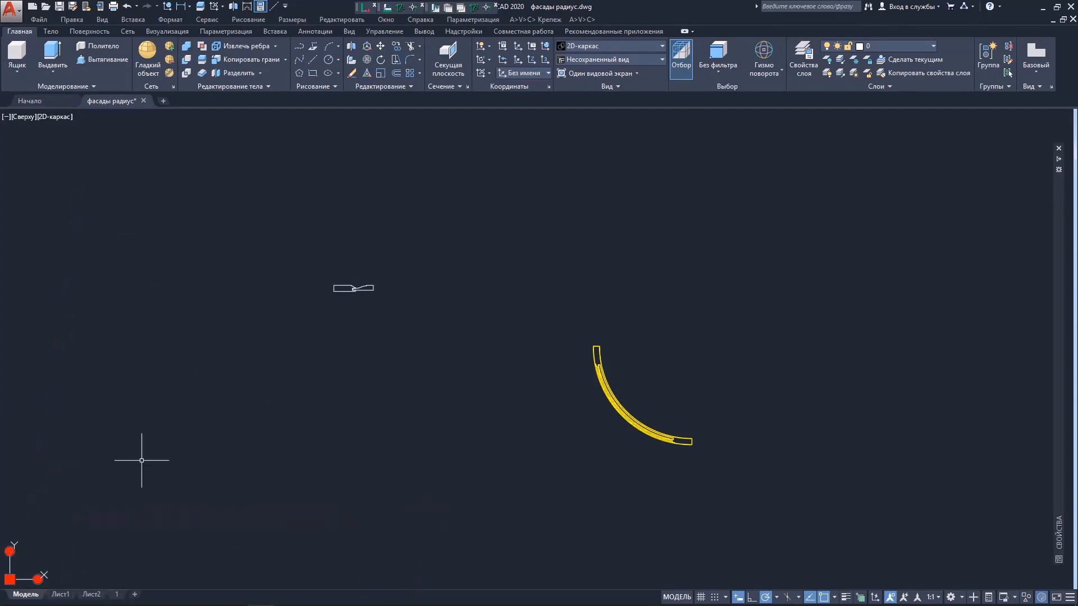
pyautogui.rightClick(135, 372)
pyautogui.rightClick(12, 494)
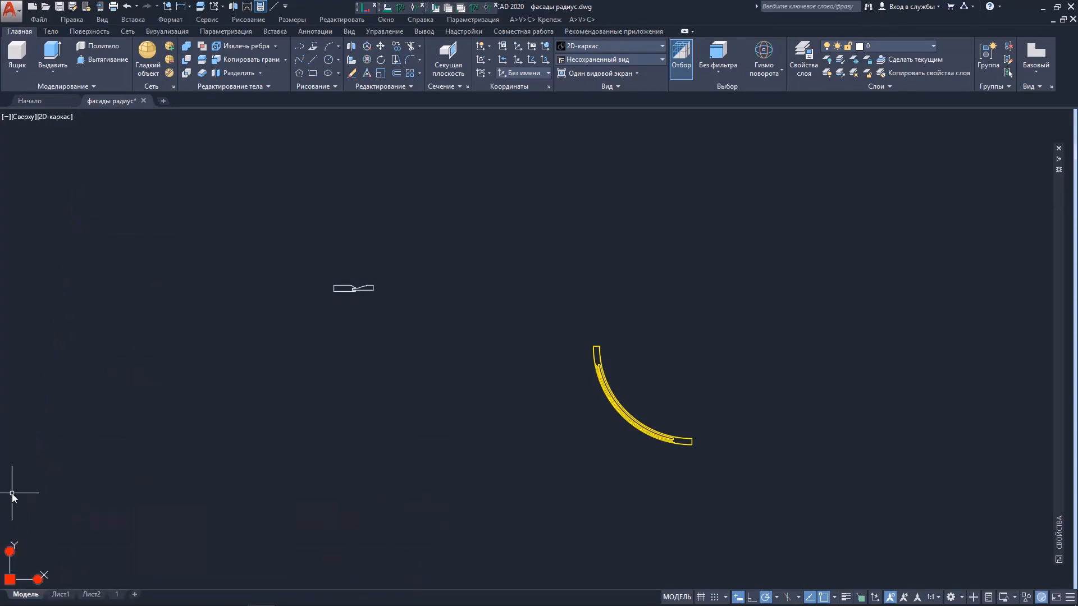
pyautogui.rightClick(20, 537)
# Draw a 300 horizontal line between the profile and the door, continued by a 300 vertical line downward from its right end.
pyautogui.scroll(2, 20, 537)
pyautogui.scroll(-2, 373, 404)
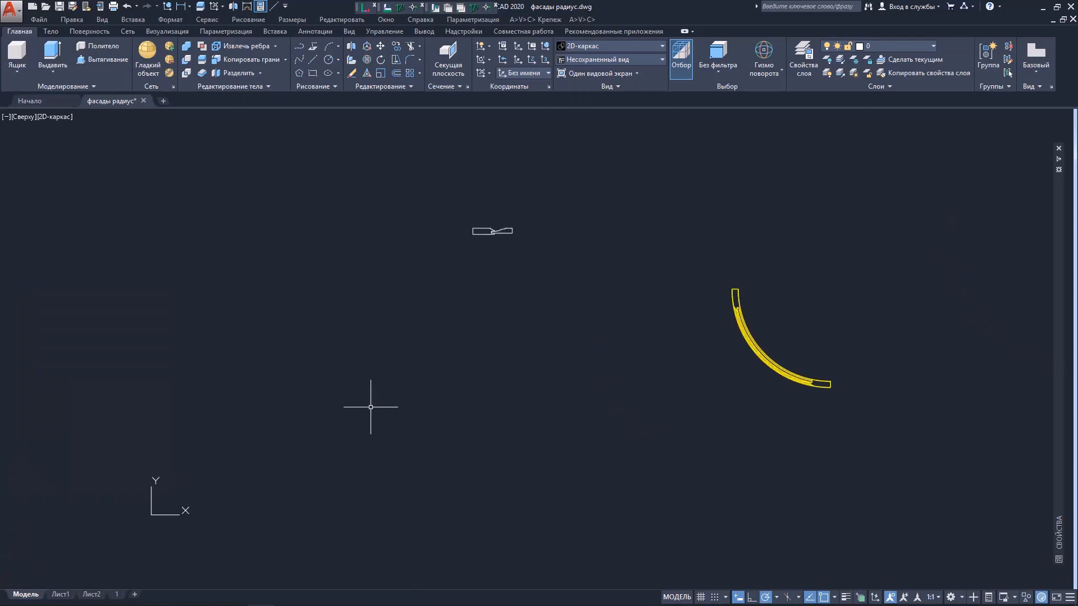
pyautogui.moveTo(373, 404); pyautogui.dragTo(268, 434, button='middle')
pyautogui.moveTo(562, 308); pyautogui.dragTo(520, 309, button='middle')
pyautogui.scroll(4, 630, 337)
pyautogui.scroll(-4, 429, 319)
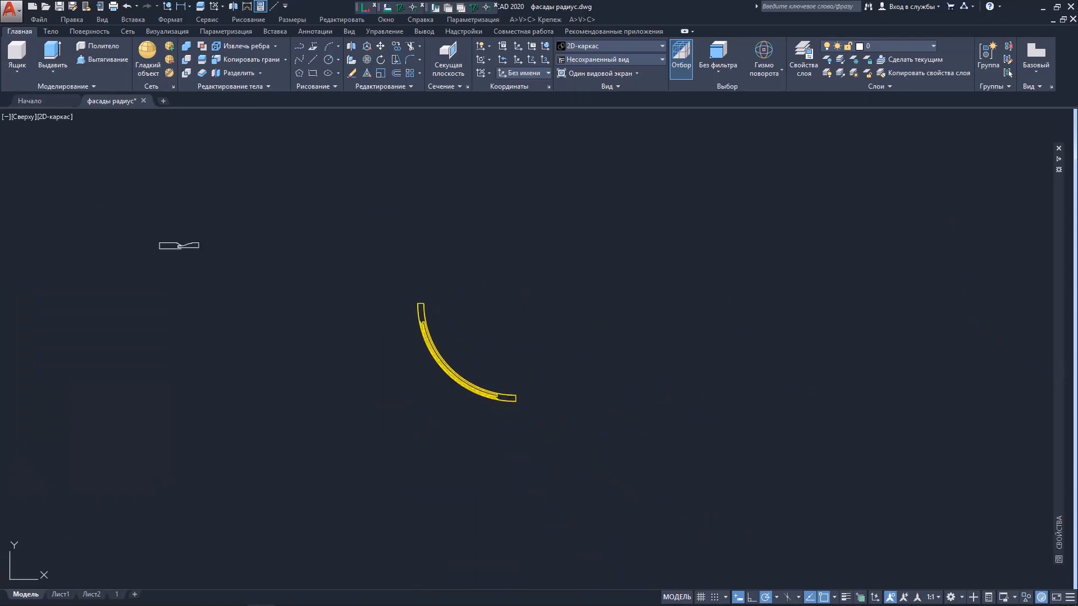
pyautogui.scroll(1, 281, 325)
pyautogui.moveTo(280, 325); pyautogui.dragTo(434, 327, button='middle')
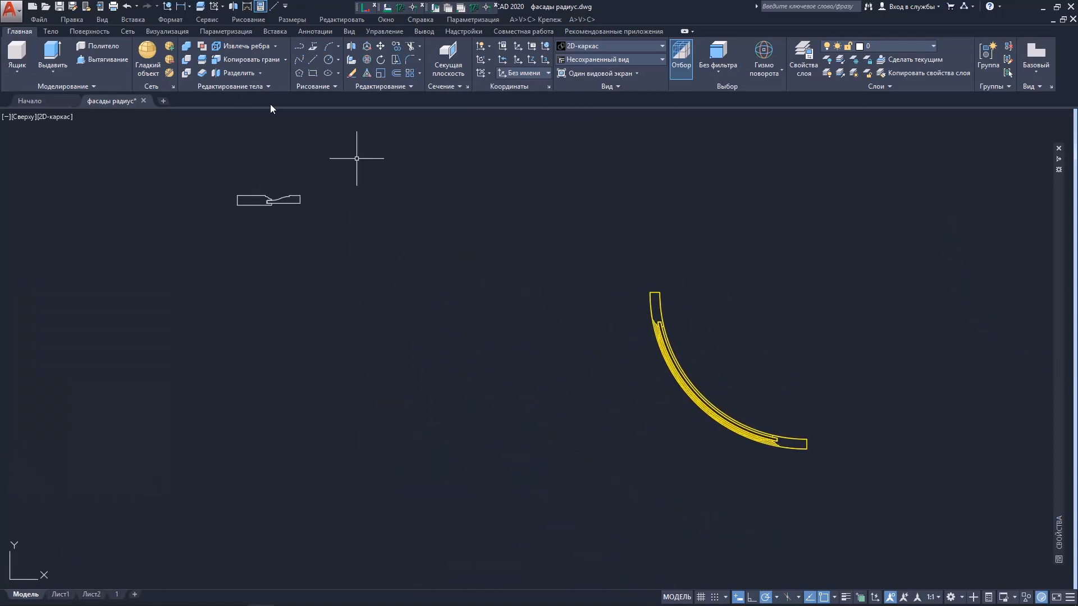
pyautogui.click(312, 59)
pyautogui.click(404, 307)
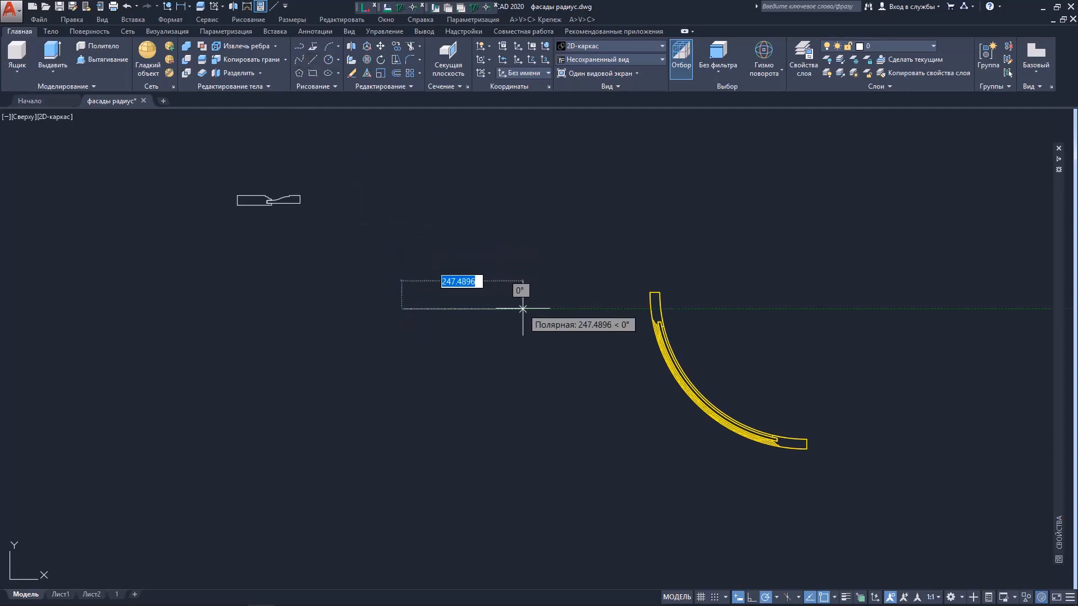
pyautogui.write('300')
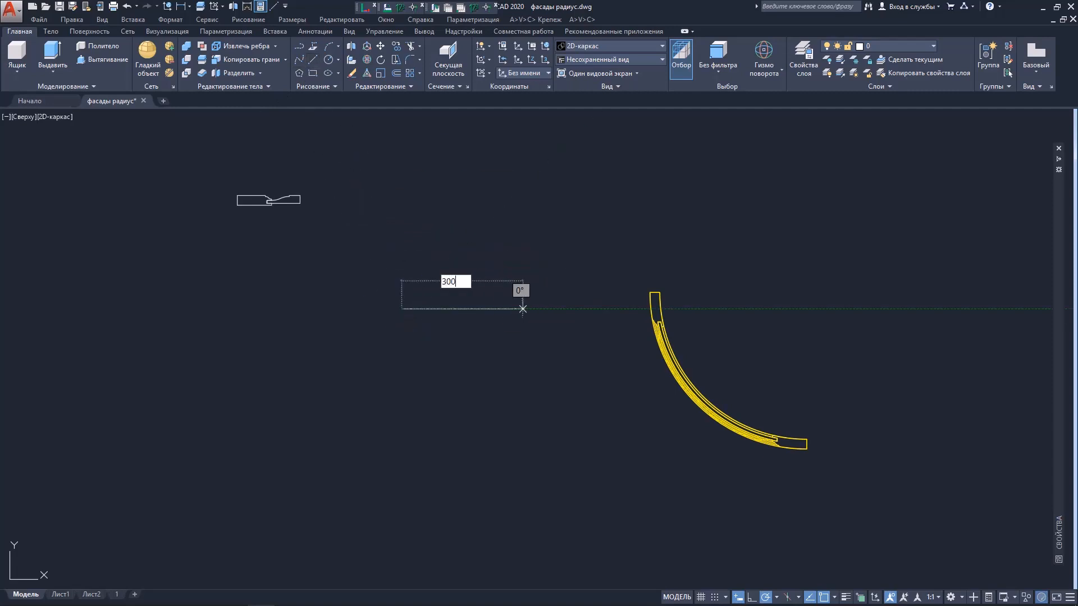
pyautogui.press('Return')
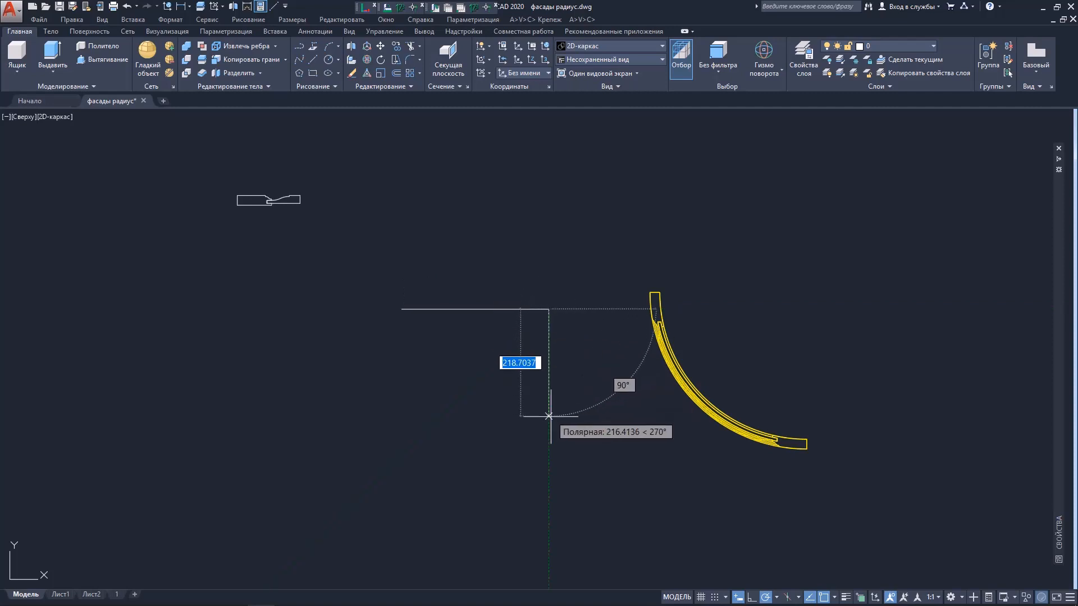
pyautogui.write('300')
pyautogui.press('Return')
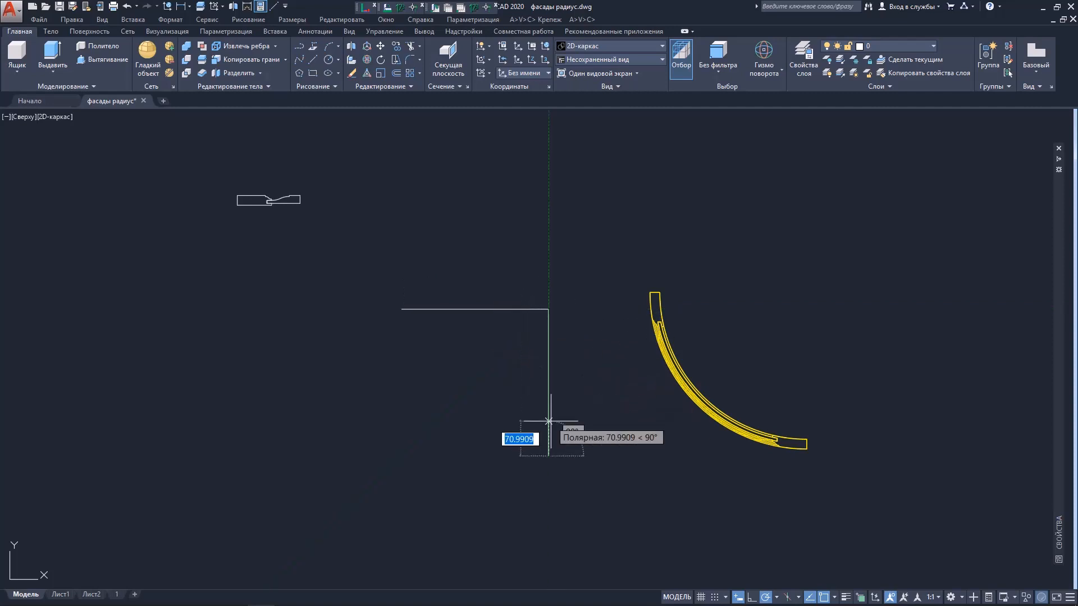
pyautogui.press('Escape')
# Check the lengths and angle of the two perpendicular lines at their shared corner.
pyautogui.moveTo(513, 339); pyautogui.dragTo(483, 330, button='middle')
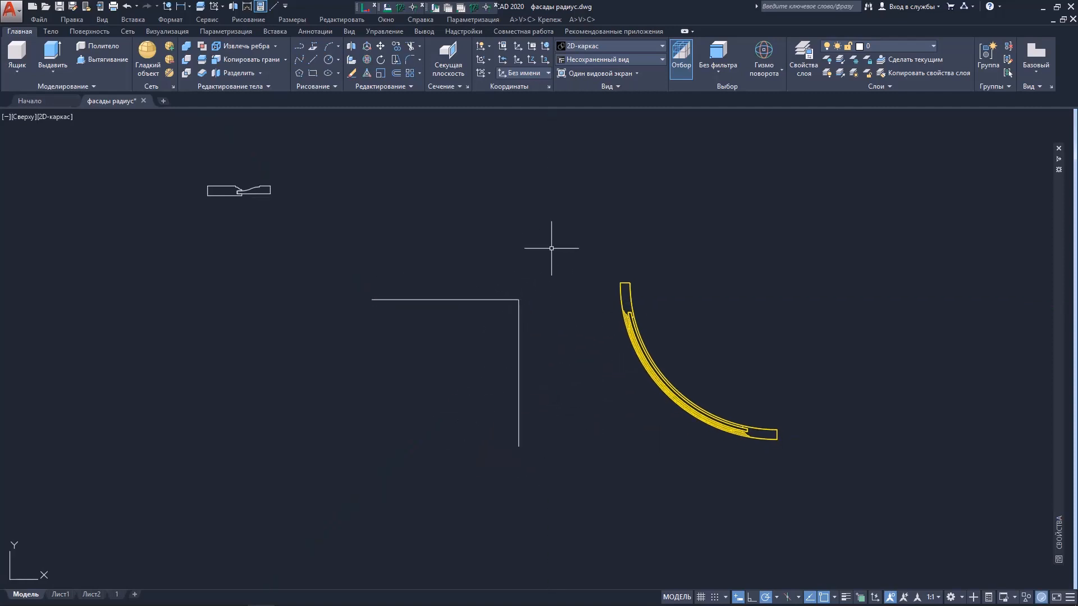
pyautogui.moveTo(551, 247); pyautogui.dragTo(342, 493)
pyautogui.scroll(2, 507, 276)
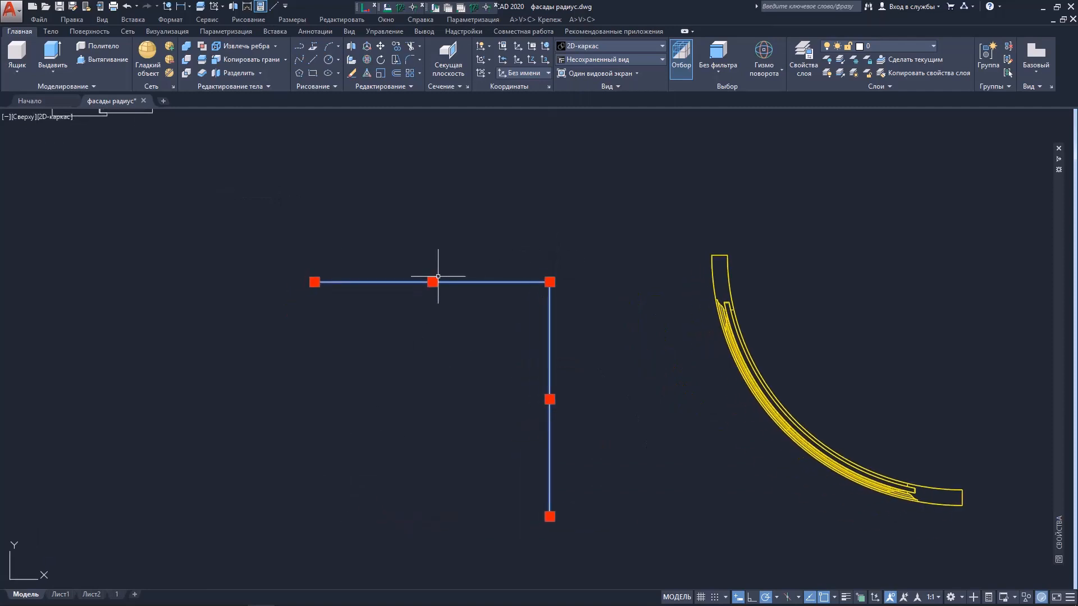
pyautogui.moveTo(549, 282)
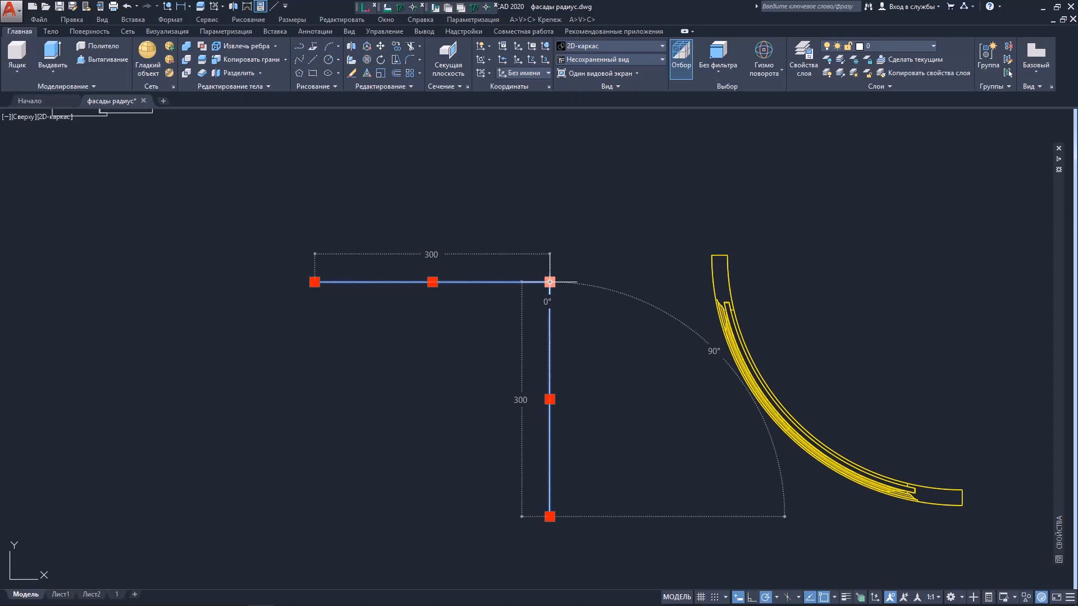
pyautogui.press('Escape')
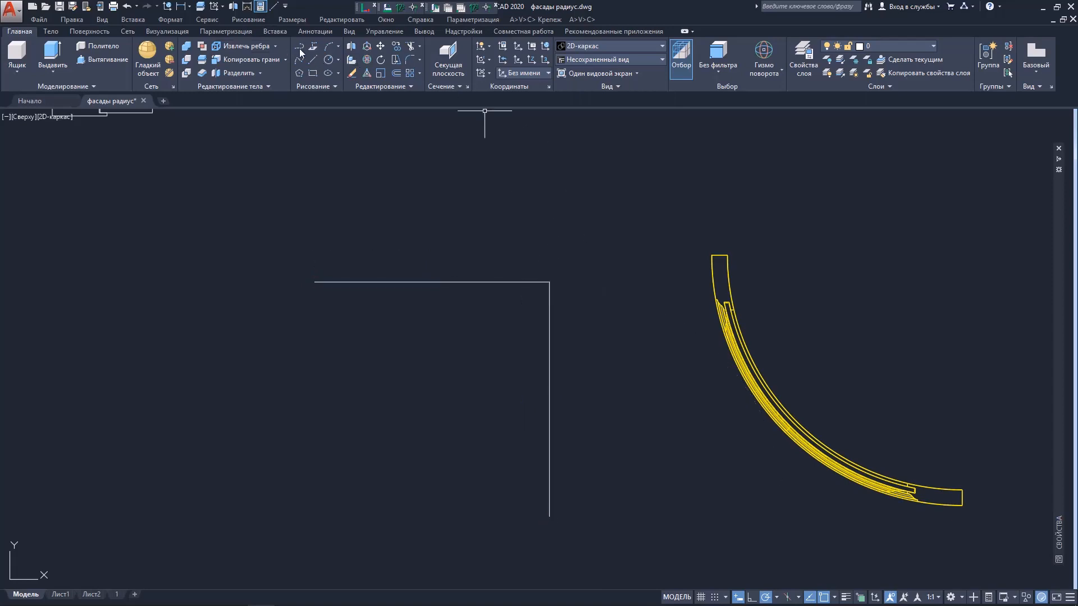
# Draw a circle of radius 300 centred on the lines' shared corner, passing through the vertical line's lower end.
pyautogui.click(328, 59)
pyautogui.click(550, 282)
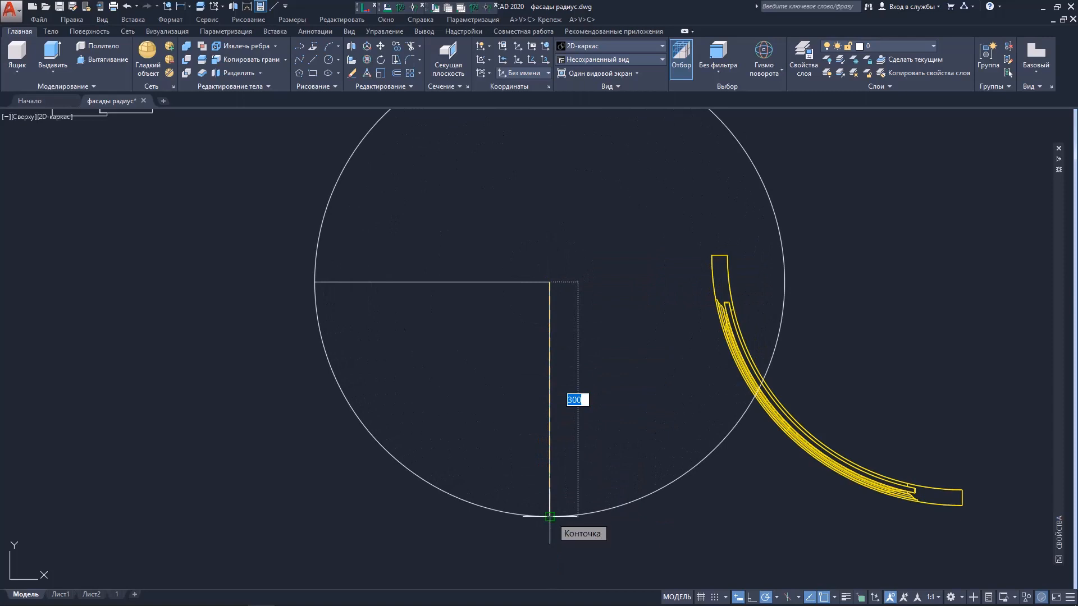
pyautogui.click(549, 515)
pyautogui.scroll(-3, 561, 297)
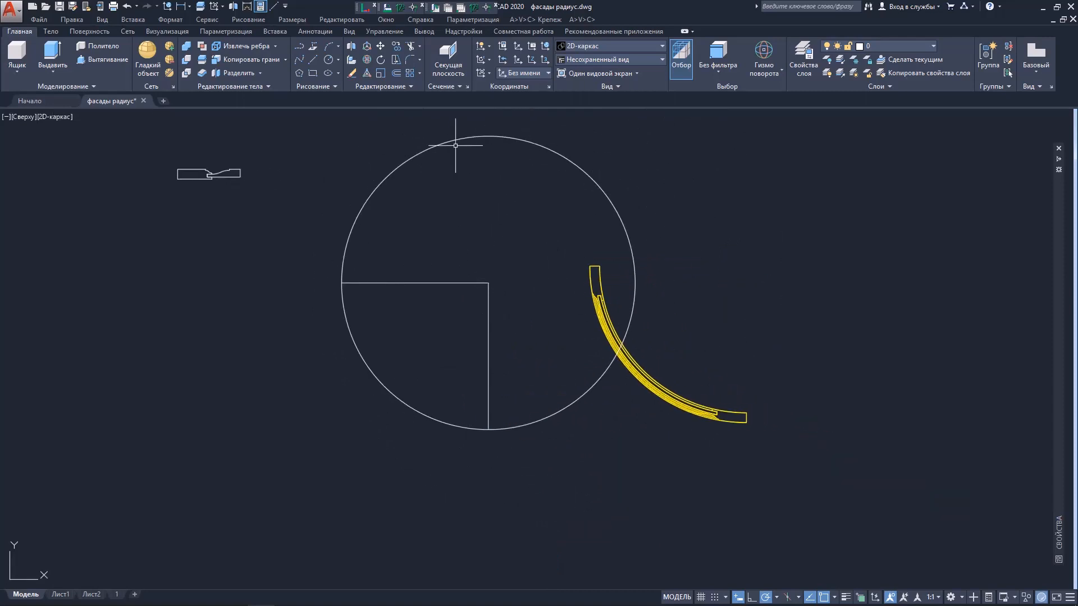
# Trim the circle against the two perpendicular lines, leaving only the quarter arc between their outer ends.
pyautogui.moveTo(456, 145); pyautogui.dragTo(520, 206, button='middle')
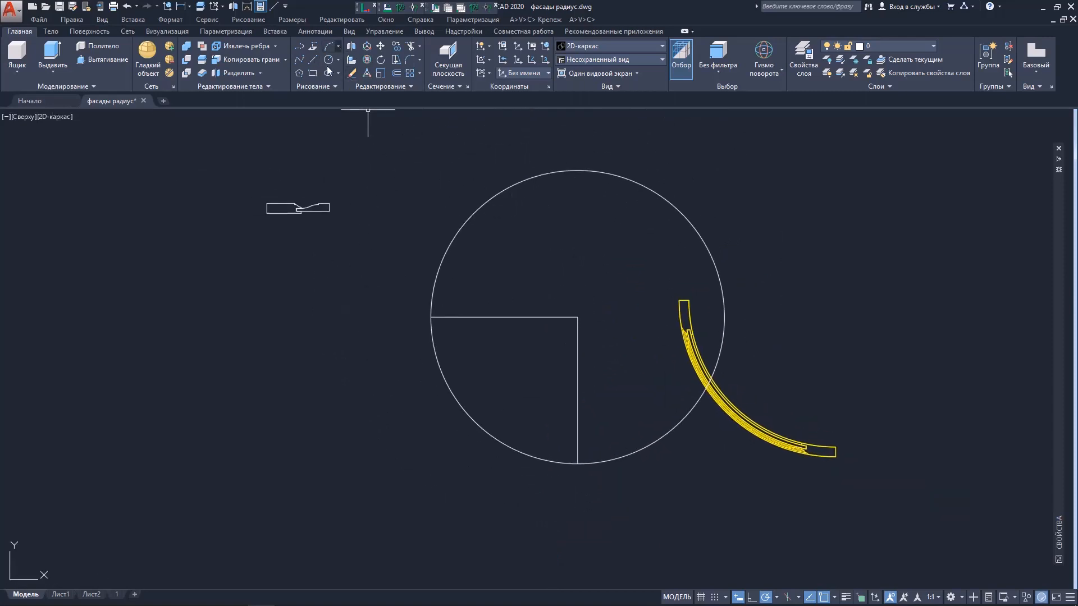
pyautogui.click(419, 48)
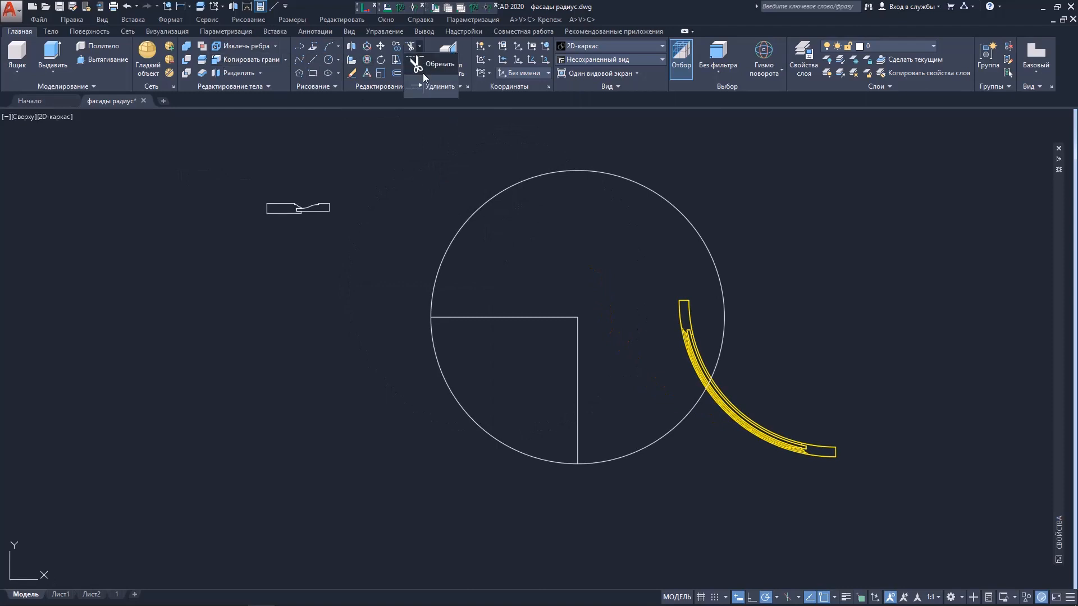
pyautogui.click(446, 73)
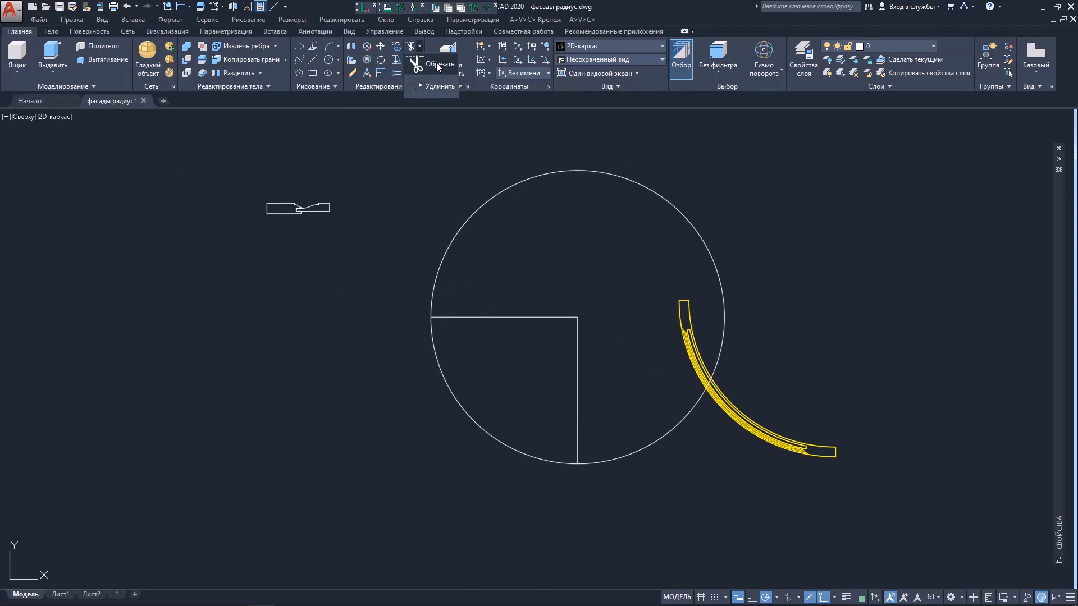
pyautogui.click(645, 157)
pyautogui.click(402, 472)
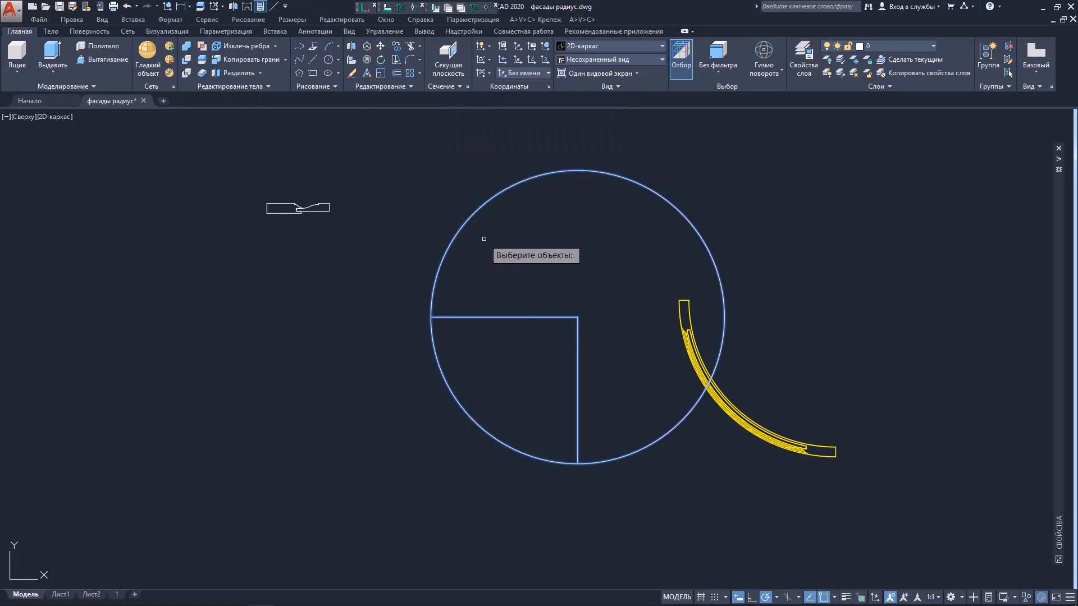
pyautogui.press('Return')
pyautogui.click(470, 214)
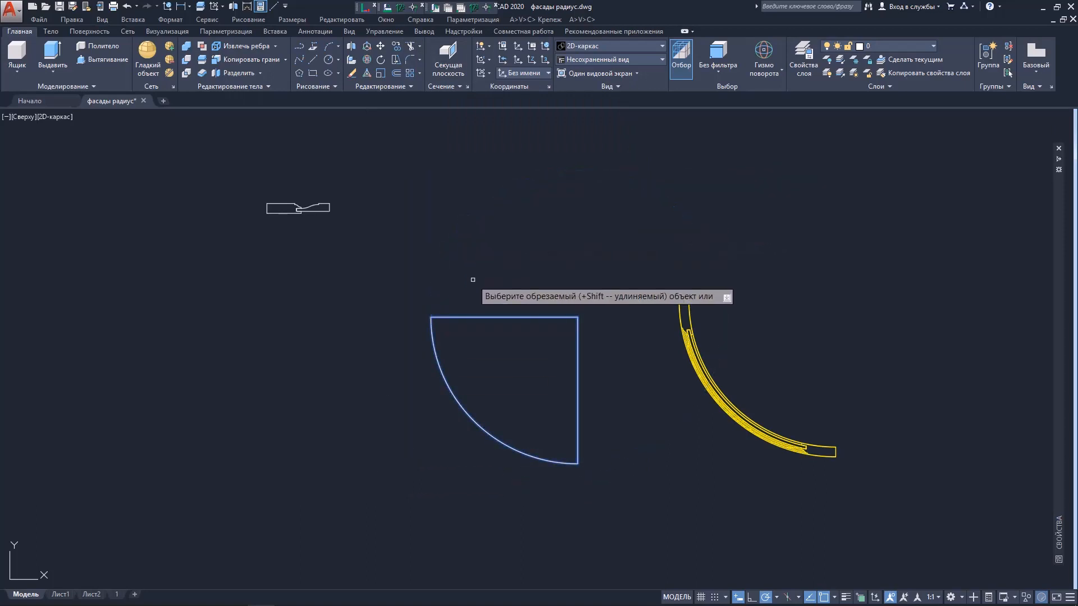
pyautogui.press('Escape')
# Offset the quarter arc outward to create a second concentric arc for the door's thickness.
pyautogui.scroll(3, 483, 320)
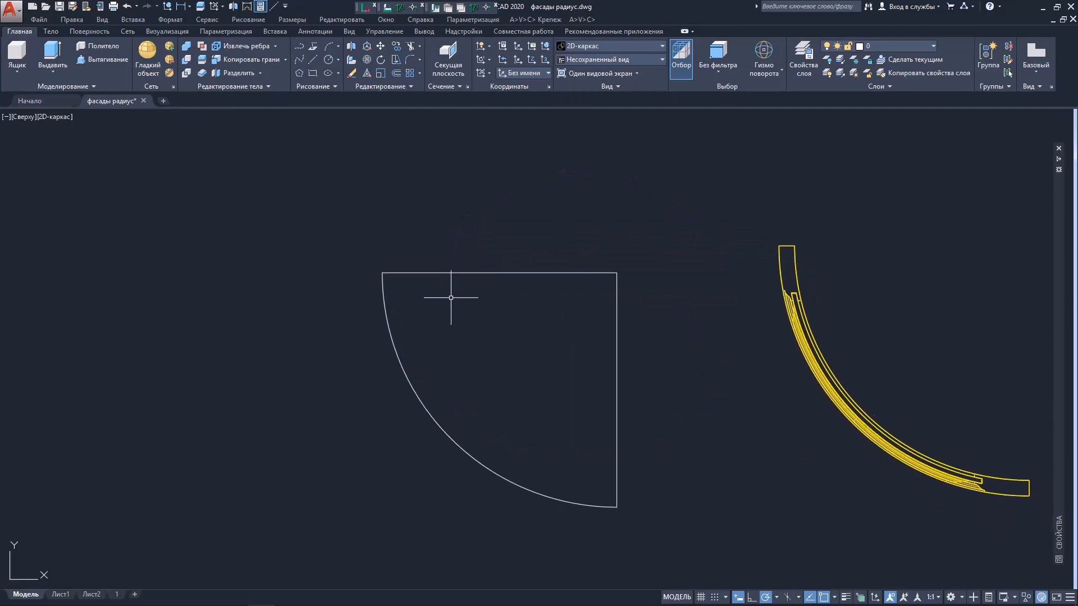
pyautogui.moveTo(398, 298); pyautogui.dragTo(392, 293, button='middle')
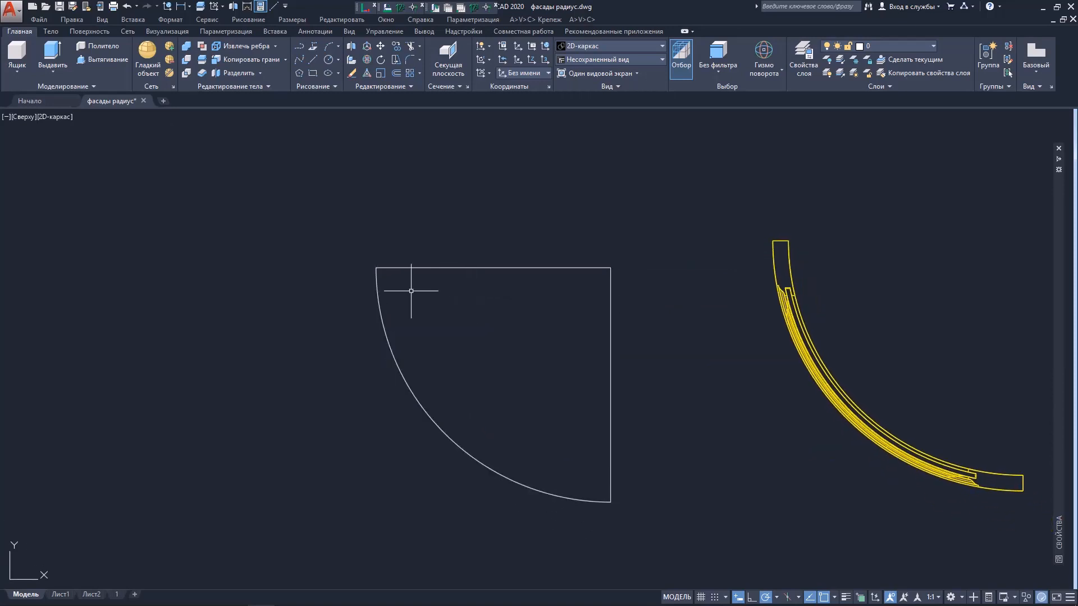
pyautogui.moveTo(411, 291); pyautogui.dragTo(370, 266, button='middle')
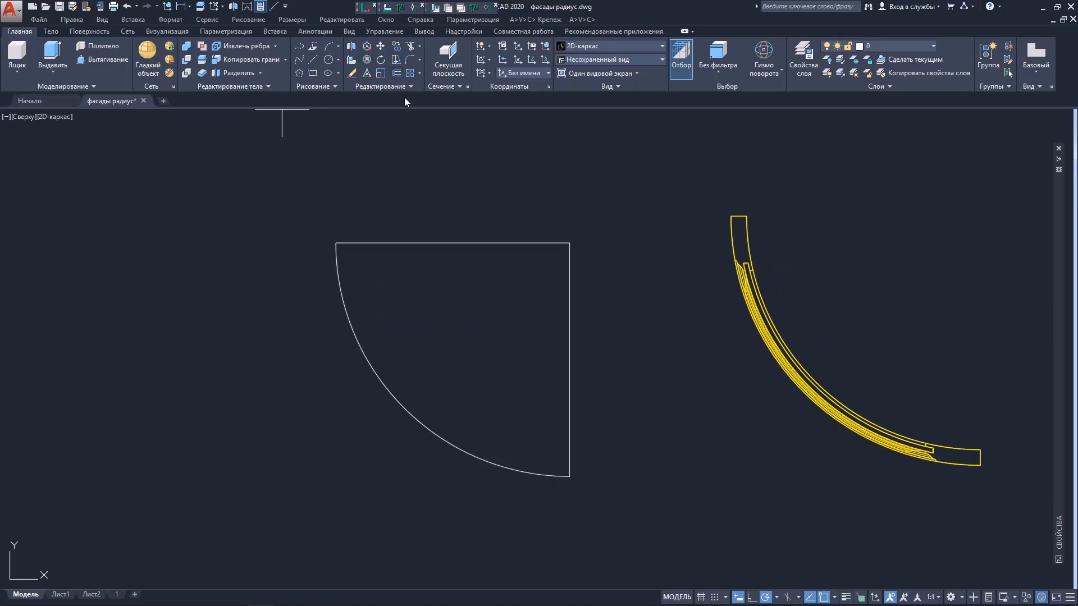
pyautogui.scroll(-4, 282, 241)
pyautogui.scroll(7, 292, 225)
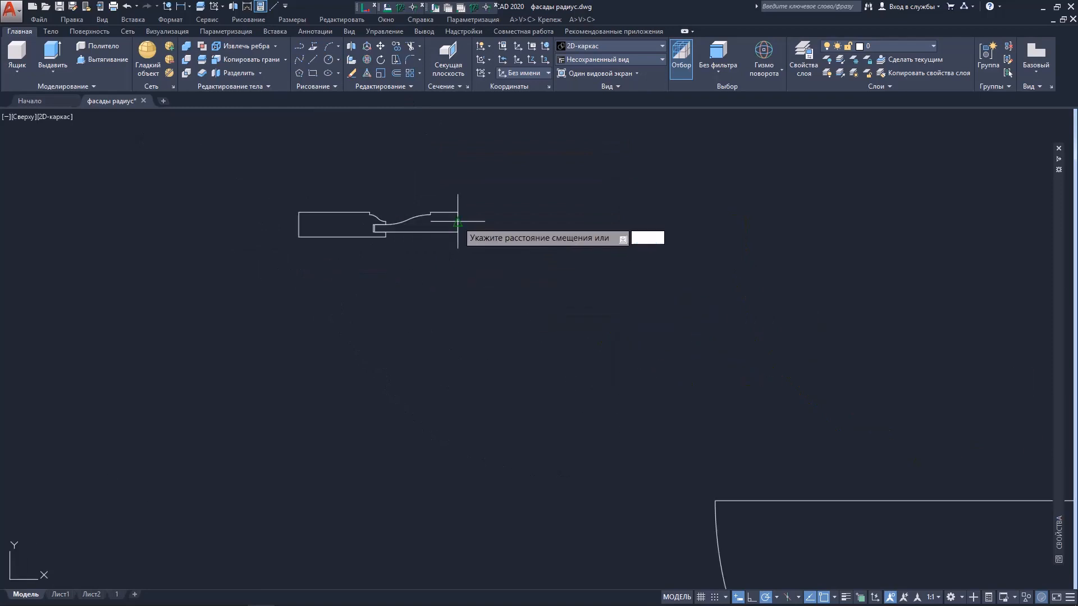
pyautogui.scroll(4, 458, 222)
pyautogui.scroll(-6, 344, 272)
pyautogui.scroll(-1, 385, 361)
pyautogui.scroll(4, 420, 372)
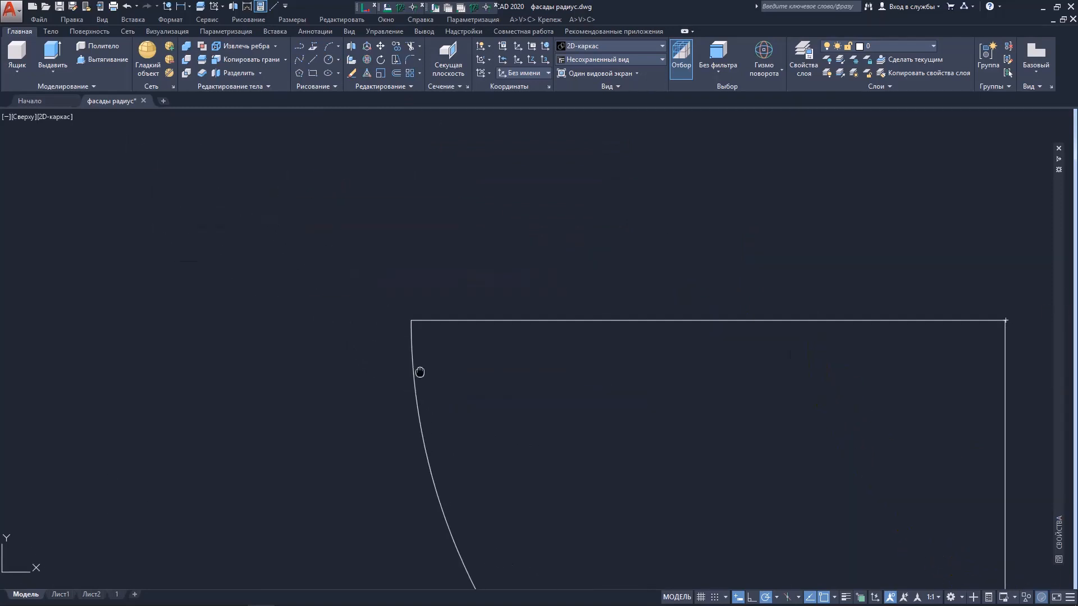
pyautogui.moveTo(419, 372); pyautogui.dragTo(408, 329, button='middle')
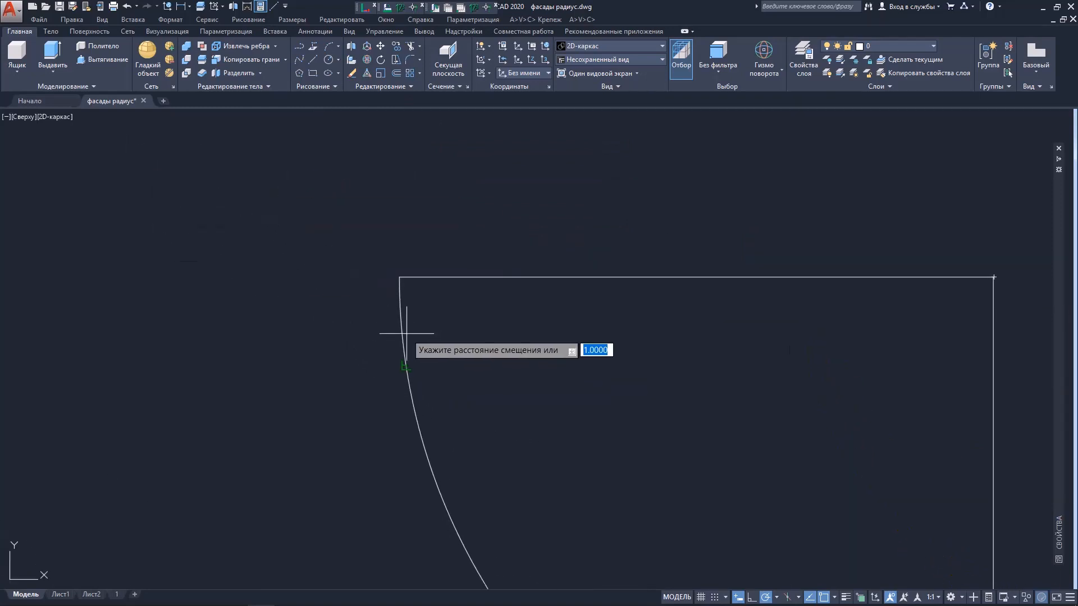
pyautogui.click(396, 72)
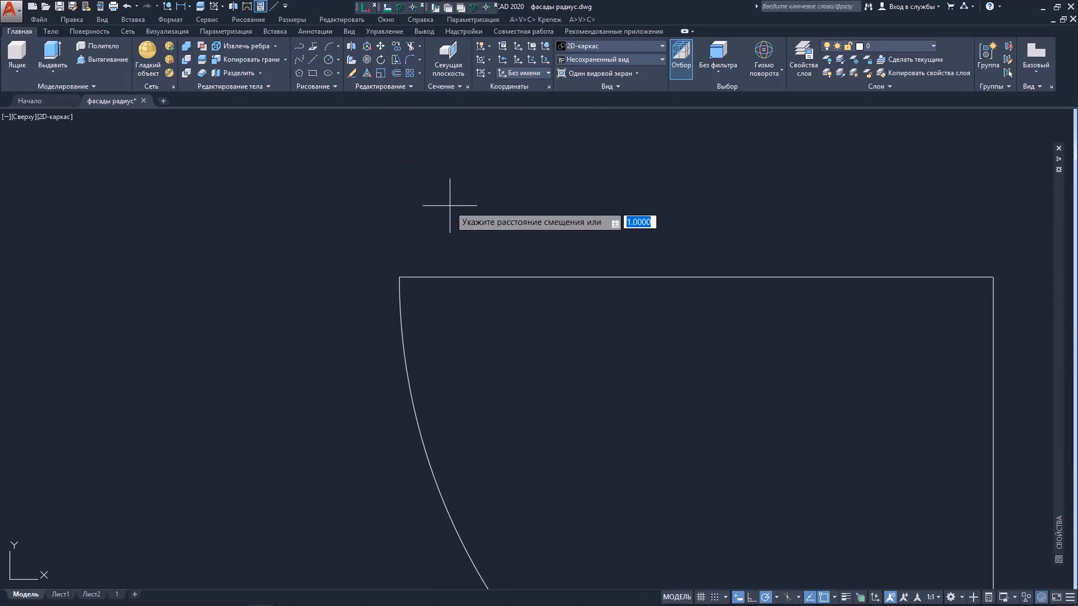
pyautogui.press('Return')
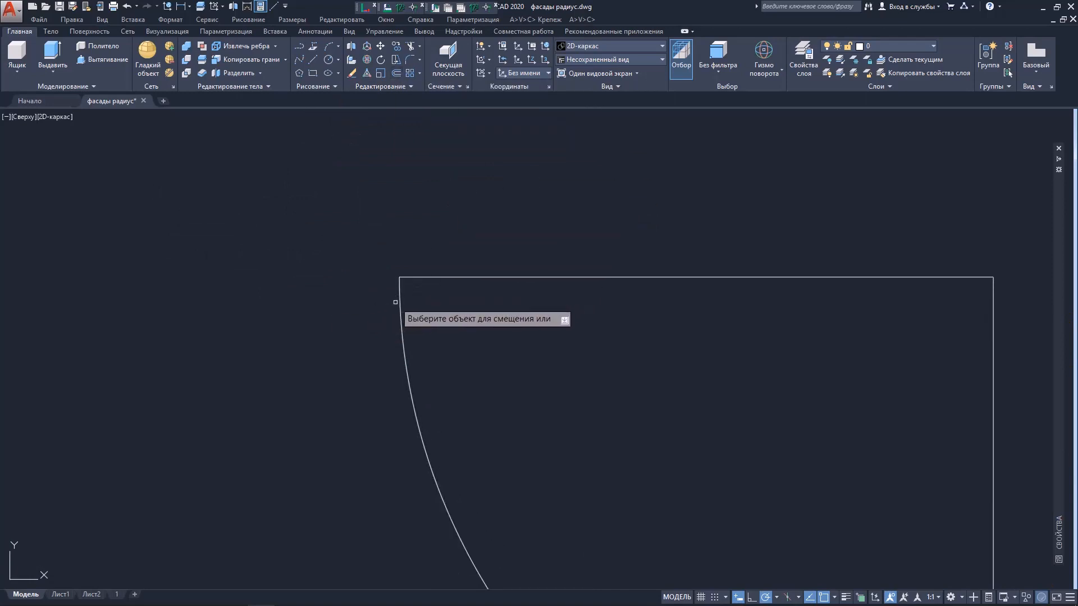
pyautogui.click(398, 301)
pyautogui.click(325, 309)
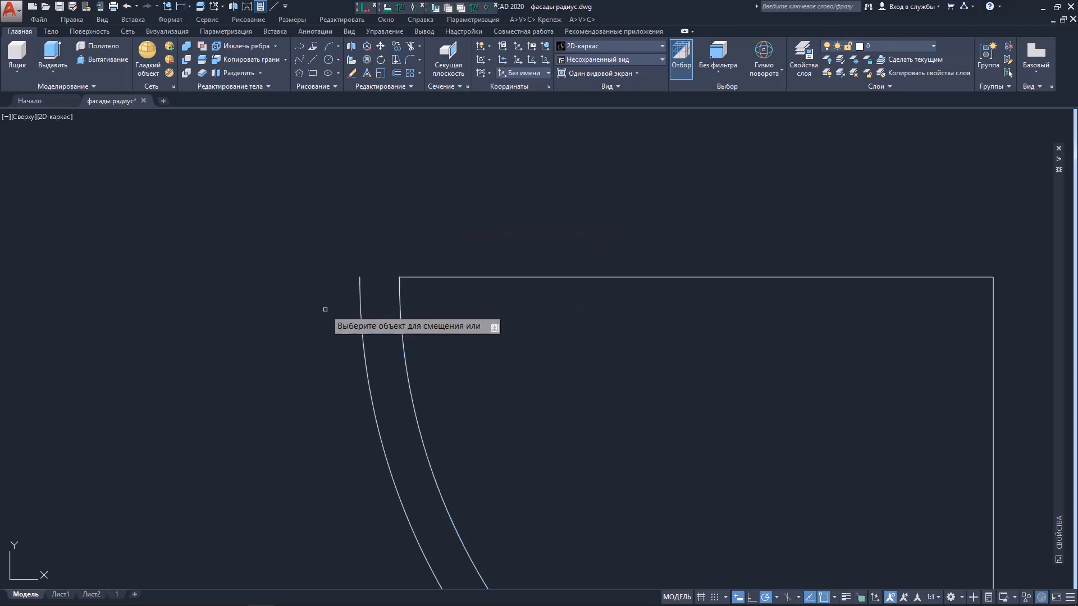
pyautogui.rightClick(337, 258)
pyautogui.click(360, 263)
# Offset the upper horizontal line 1 downward, toward the inside of the quarter sector.
pyautogui.scroll(-2, 403, 279)
pyautogui.scroll(2, 451, 286)
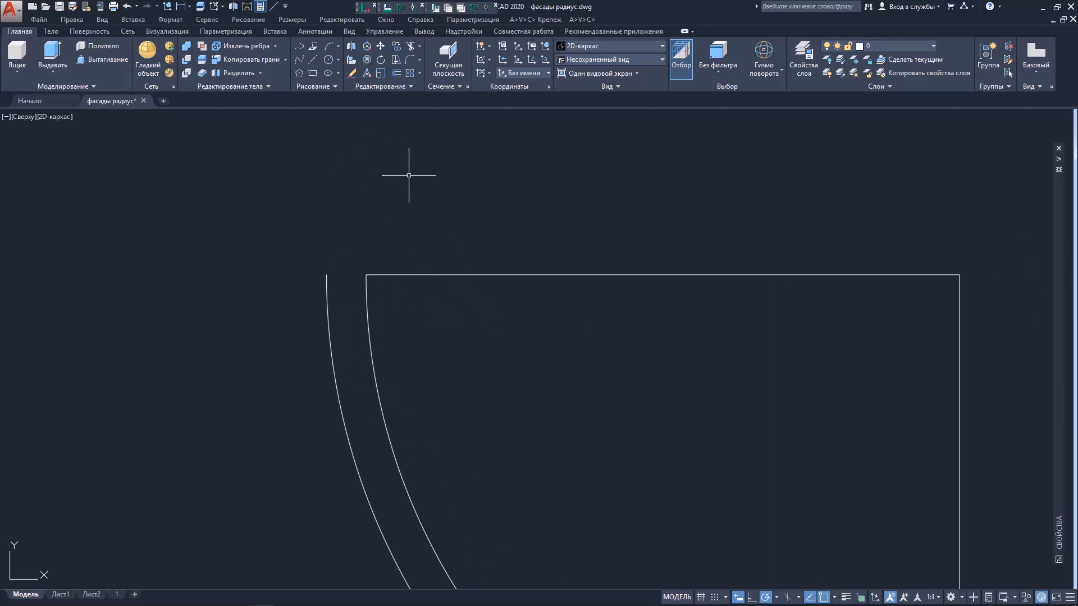
pyautogui.moveTo(409, 175)
pyautogui.mouseDown(button='middle')
pyautogui.moveTo(366, 170)
pyautogui.moveTo(342, 199)
pyautogui.mouseUp(button='middle')
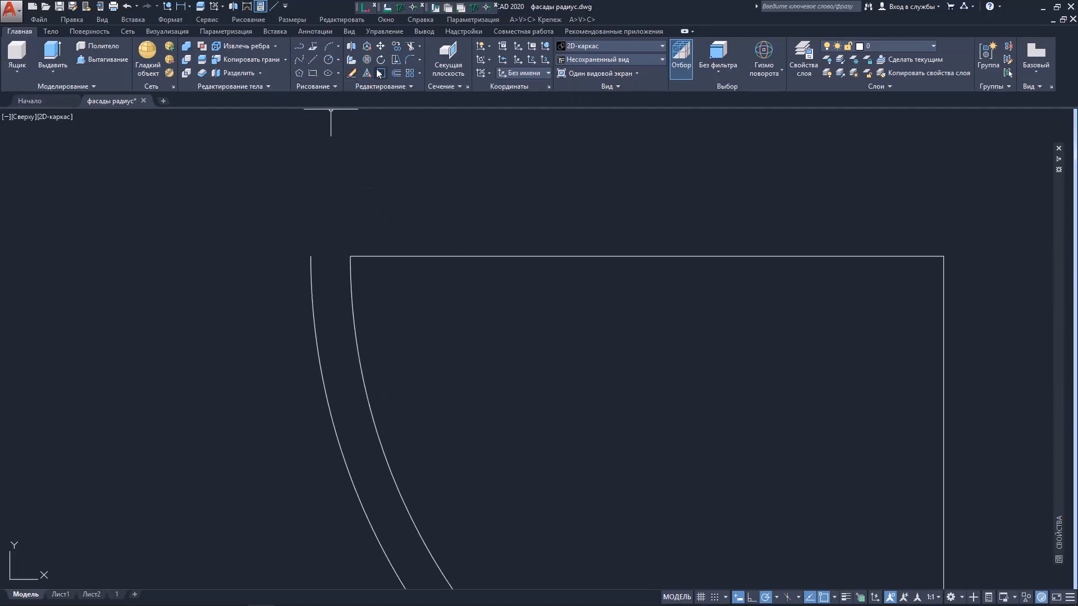
pyautogui.click(396, 74)
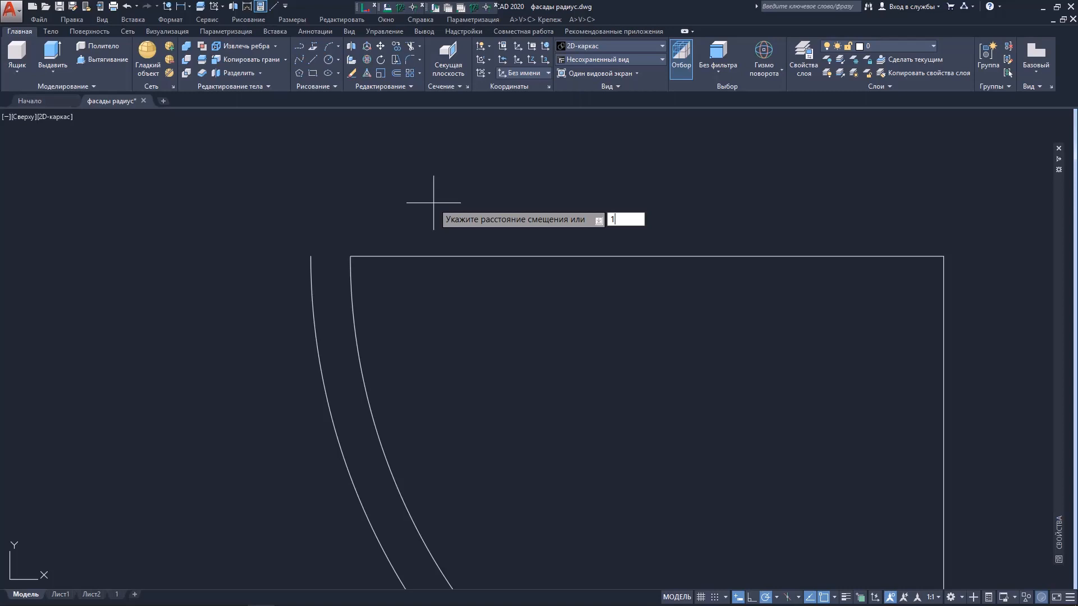
pyautogui.write('1')
pyautogui.press('Return')
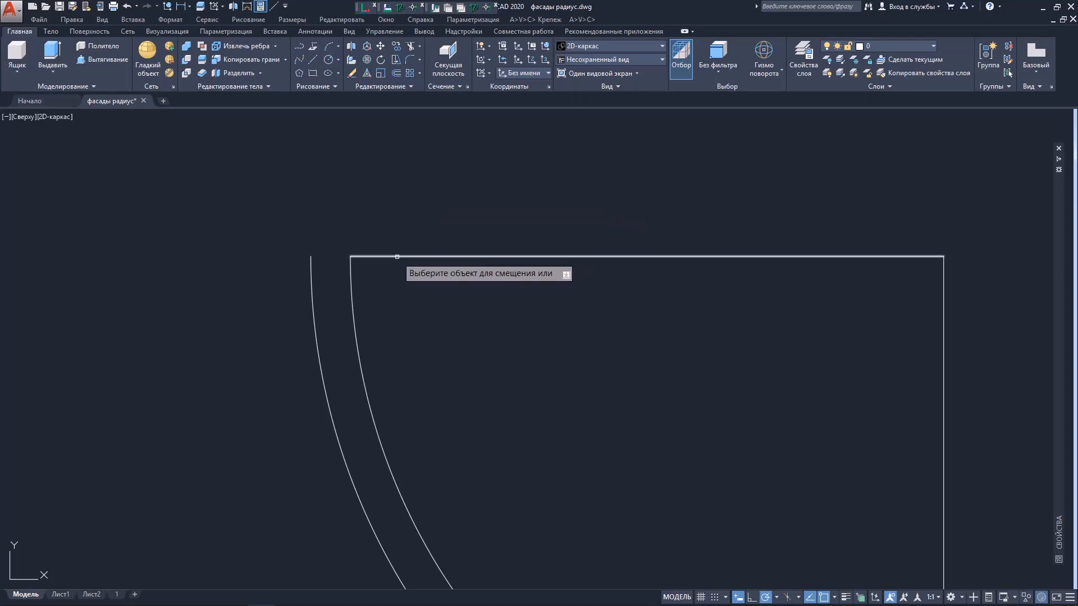
pyautogui.click(393, 257)
pyautogui.click(390, 281)
pyautogui.rightClick(392, 281)
pyautogui.click(401, 284)
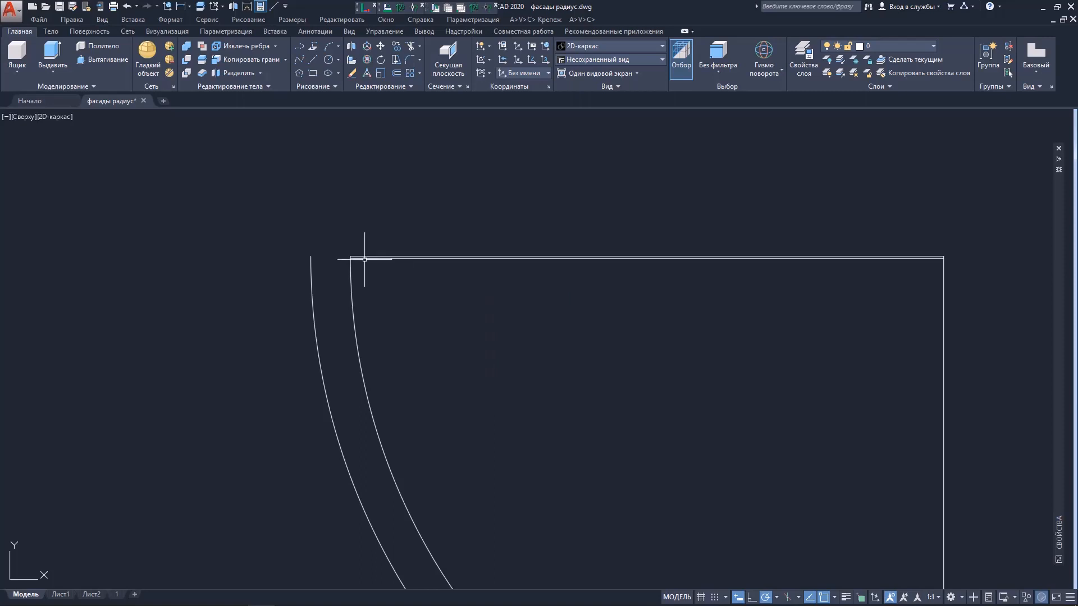
# Stretch the left end of the offset horizontal line outward past the outer arc.
pyautogui.scroll(8, 357, 258)
pyautogui.click(351, 268)
pyautogui.moveTo(308, 274); pyautogui.dragTo(452, 273, button='middle')
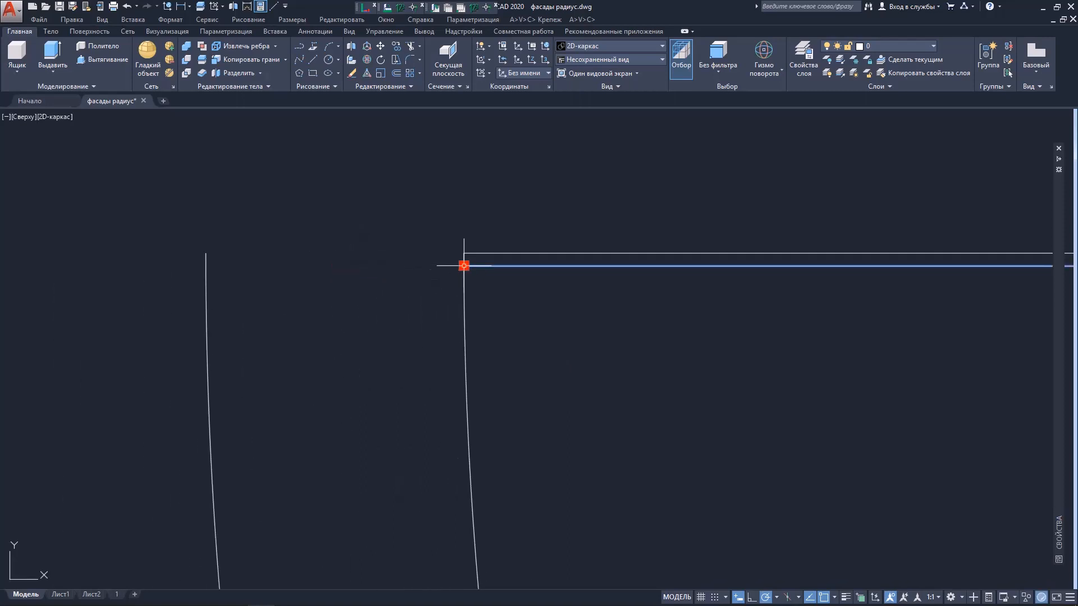
pyautogui.click(464, 266)
pyautogui.click(140, 266)
pyautogui.press('Escape')
pyautogui.scroll(-6, 369, 173)
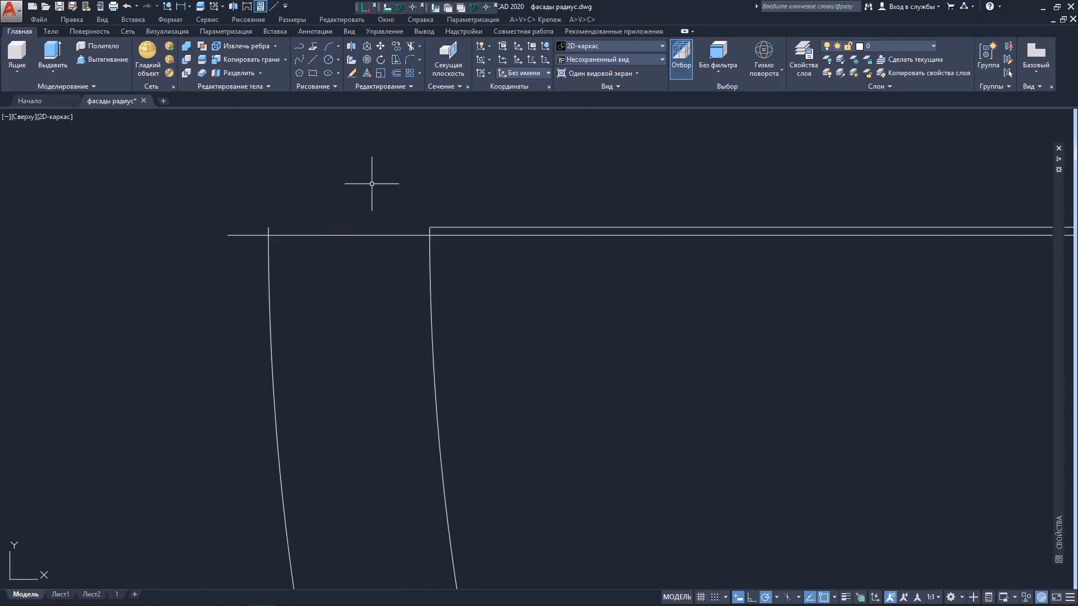
# Offset the vertical line 1 toward the inside of the quarter sector.
pyautogui.scroll(5, 637, 366)
pyautogui.scroll(2, 644, 325)
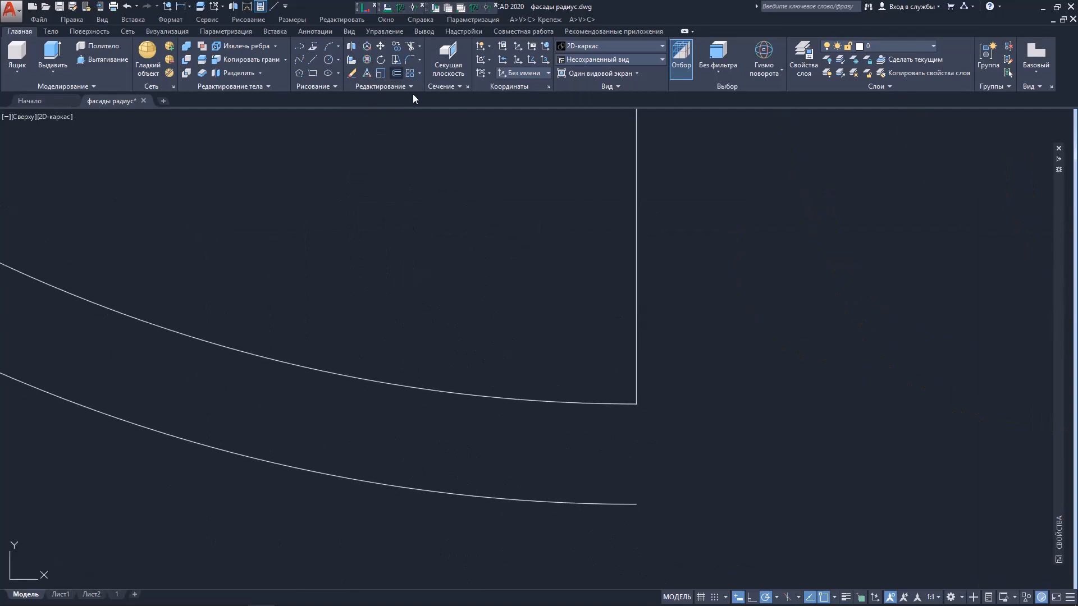
pyautogui.click(398, 74)
pyautogui.press('Return')
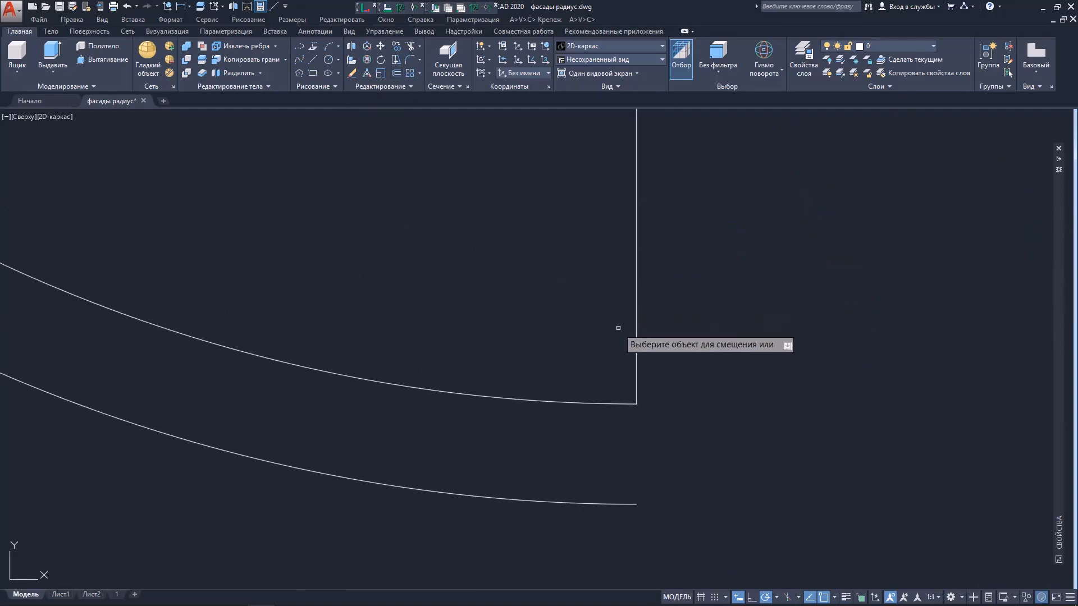
pyautogui.click(636, 350)
pyautogui.click(626, 348)
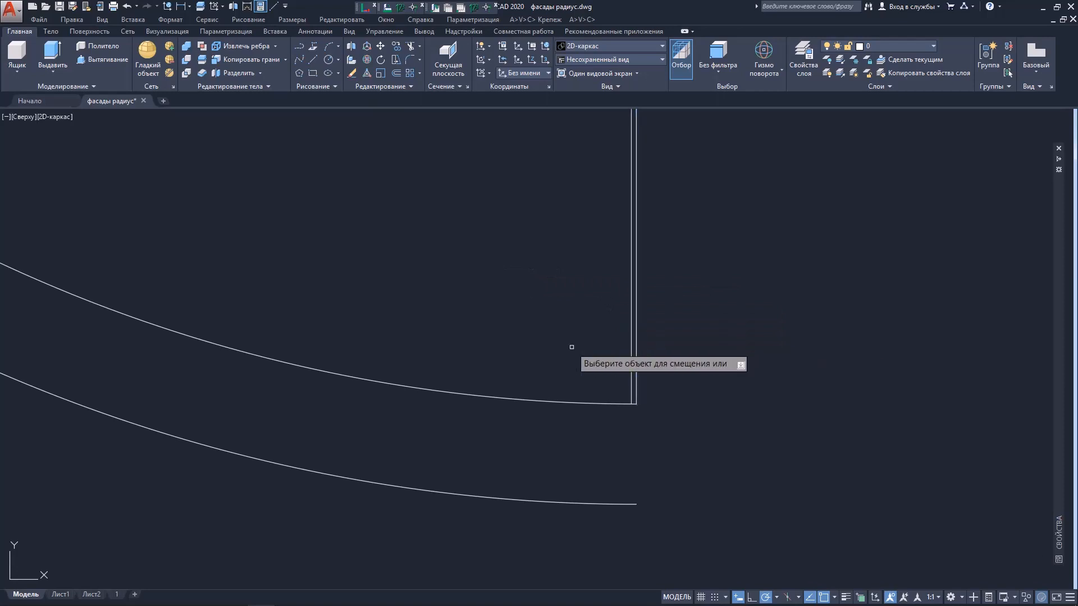
# Stretch the lower end of the offset vertical line downward past the outer arc.
pyautogui.click(631, 403)
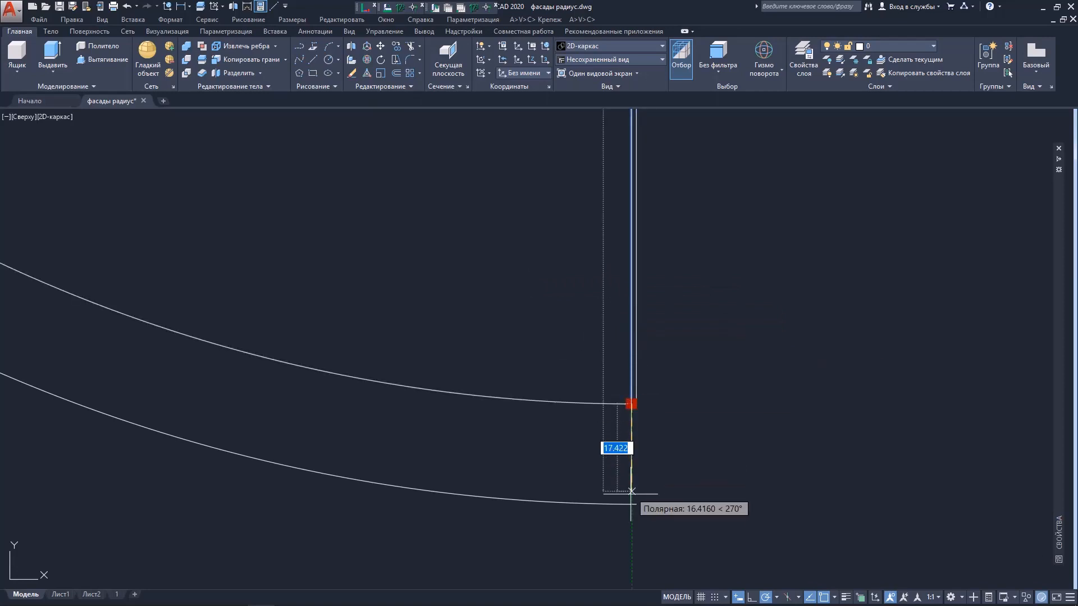
pyautogui.click(631, 537)
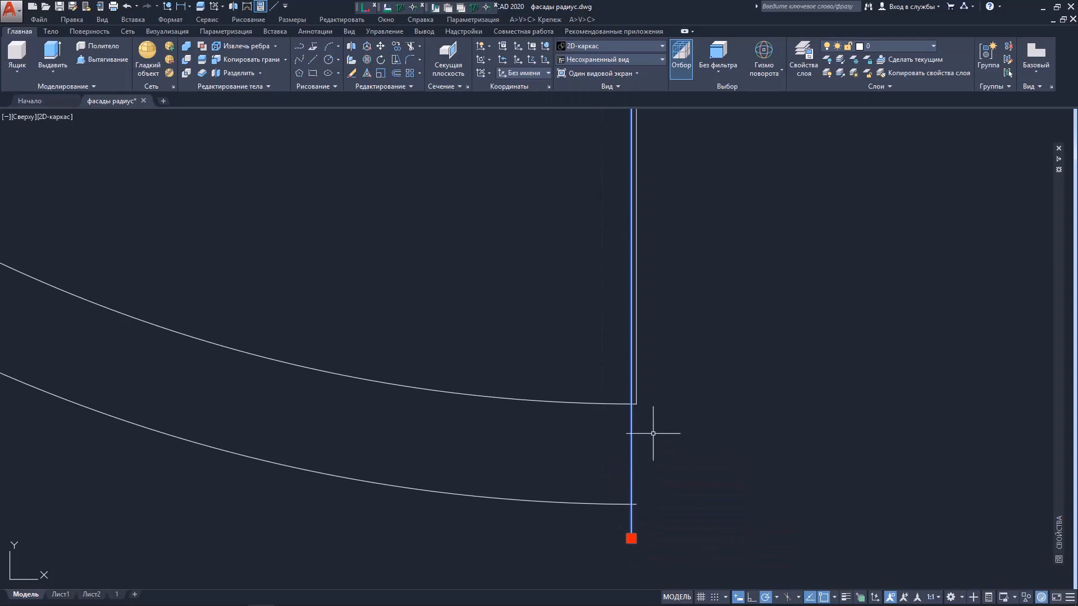
pyautogui.press('Escape')
pyautogui.scroll(10, 629, 402)
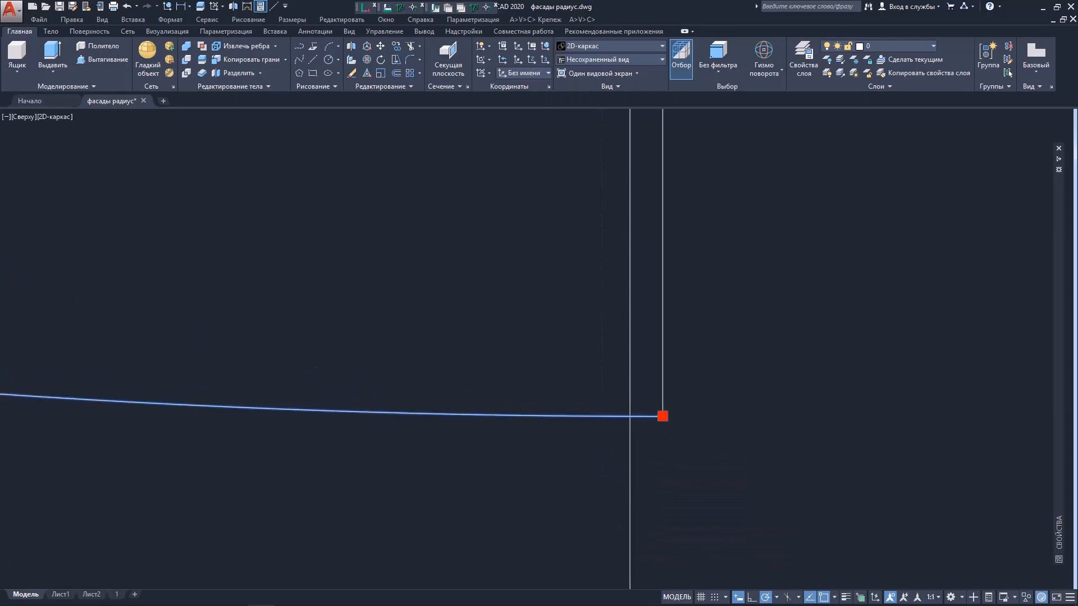
pyautogui.click(682, 438)
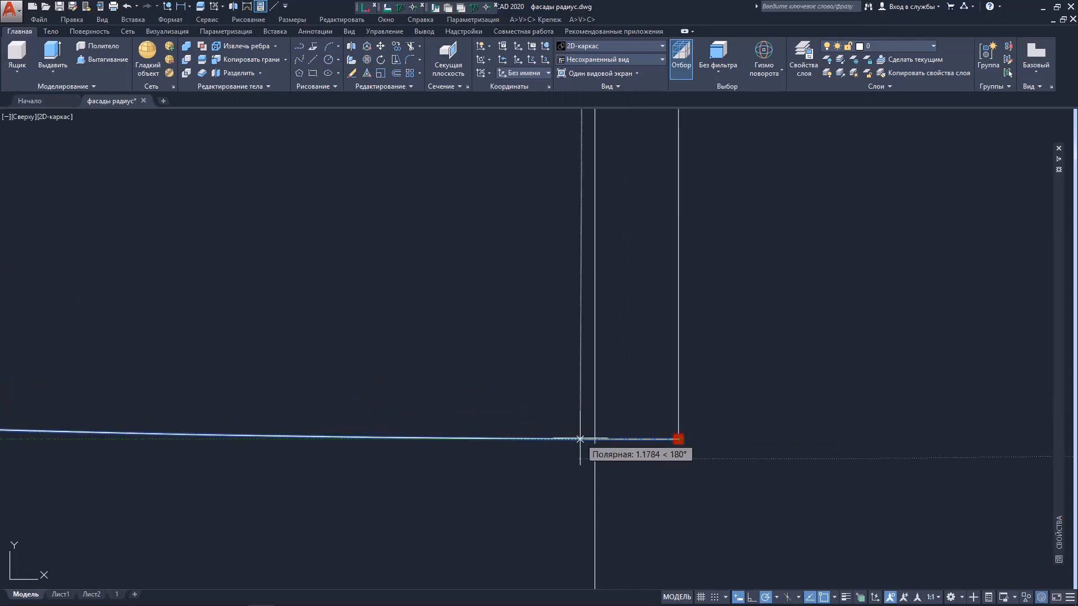
pyautogui.press('Escape')
pyautogui.press('Escape')
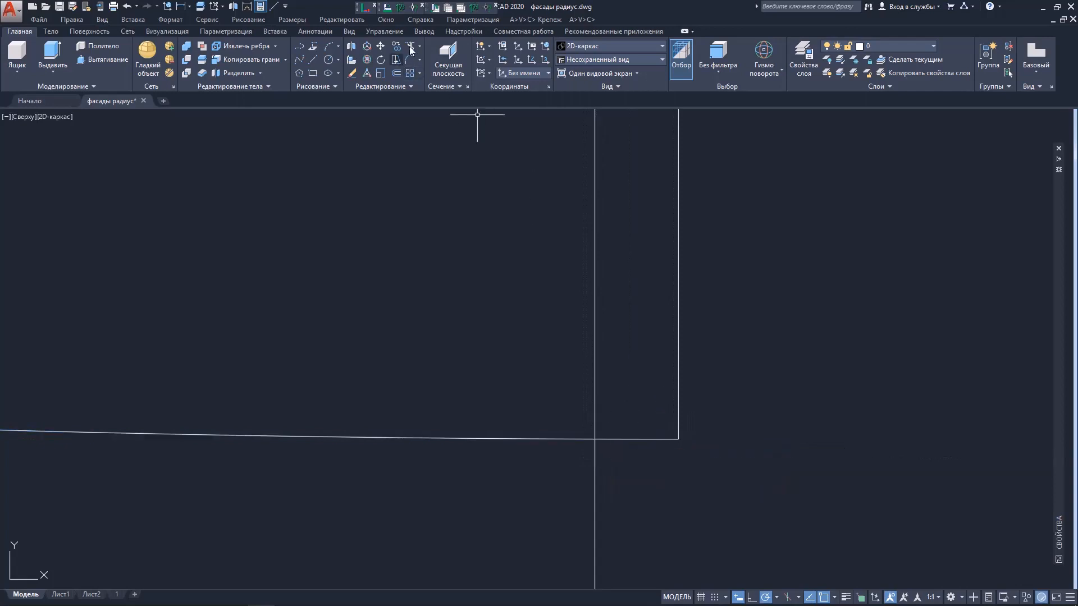
# Trim the short piece of the inner arc between the offset vertical line and the original vertical line.
pyautogui.click(421, 46)
pyautogui.click(420, 64)
pyautogui.click(790, 322)
pyautogui.click(455, 492)
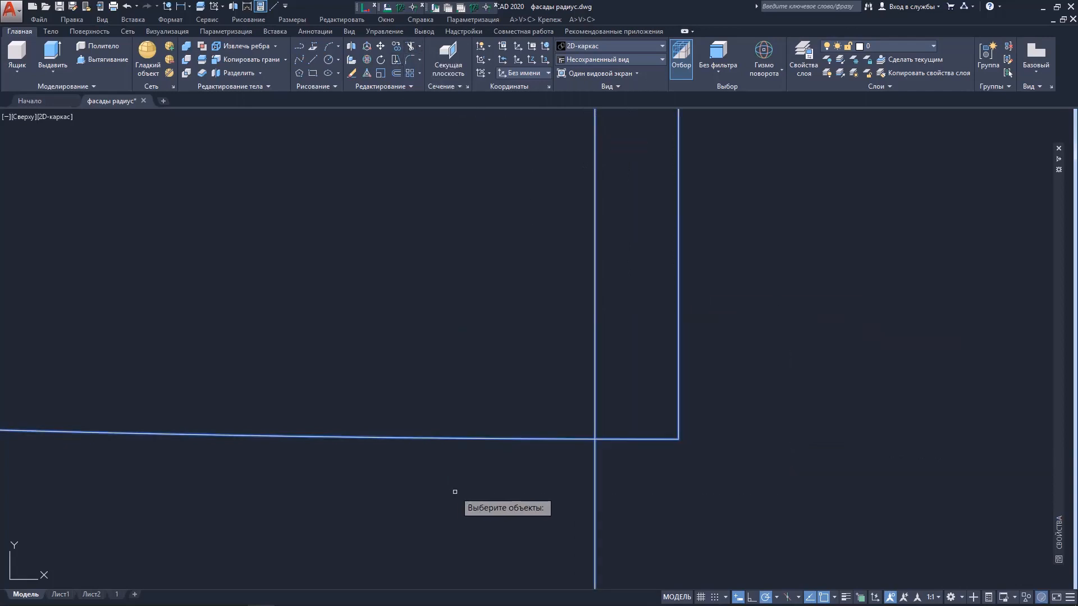
pyautogui.press('Return')
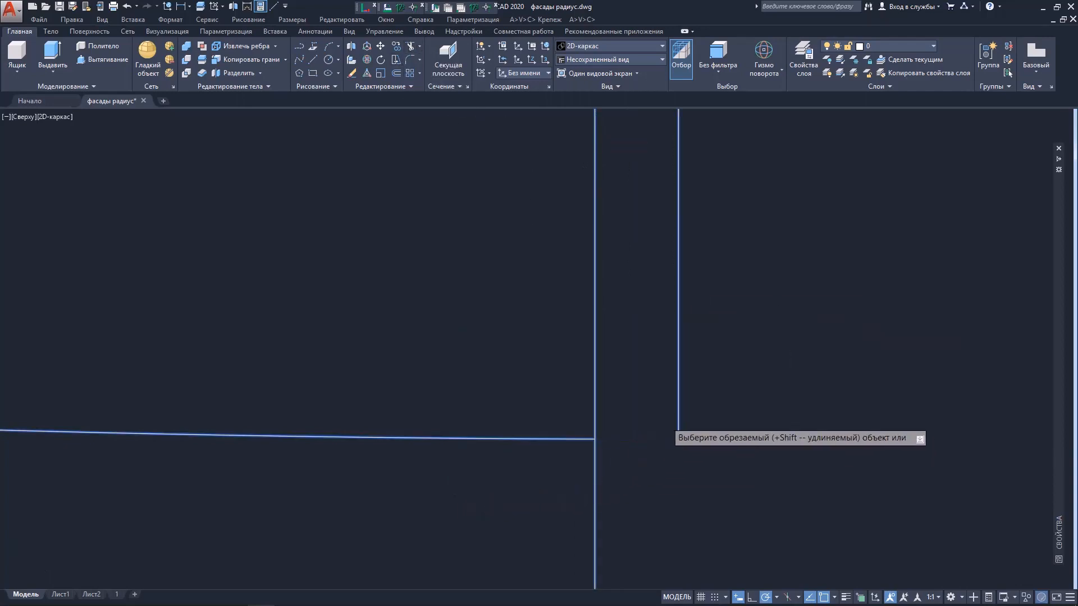
# Trim the inner arc's upper end where it sticks out above the offset horizontal line.
pyautogui.scroll(-10, 654, 415)
pyautogui.scroll(-5, 653, 415)
pyautogui.scroll(12, 433, 191)
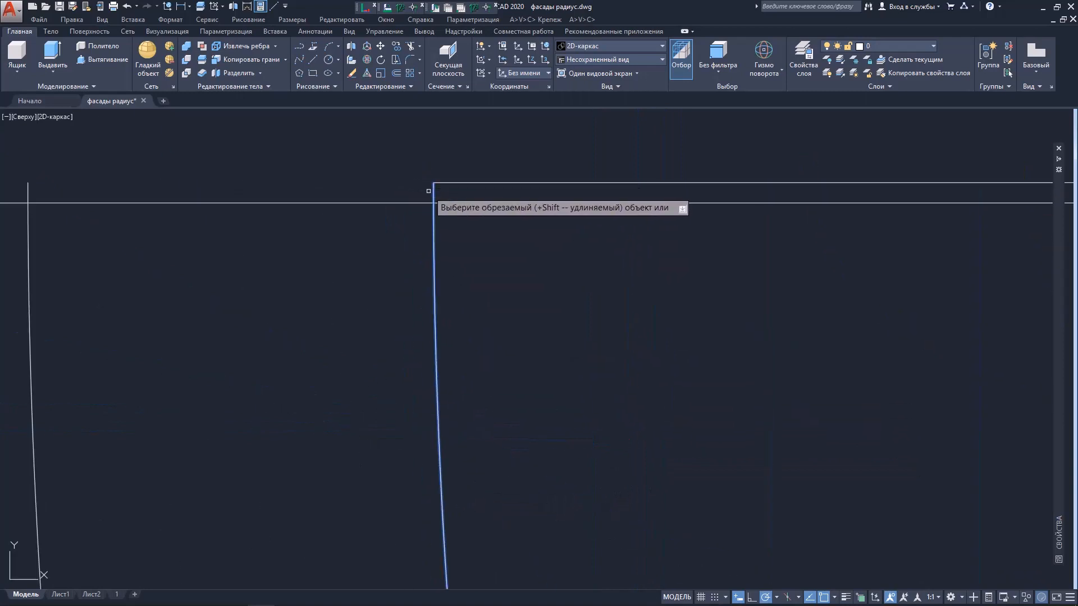
pyautogui.scroll(-2, 472, 252)
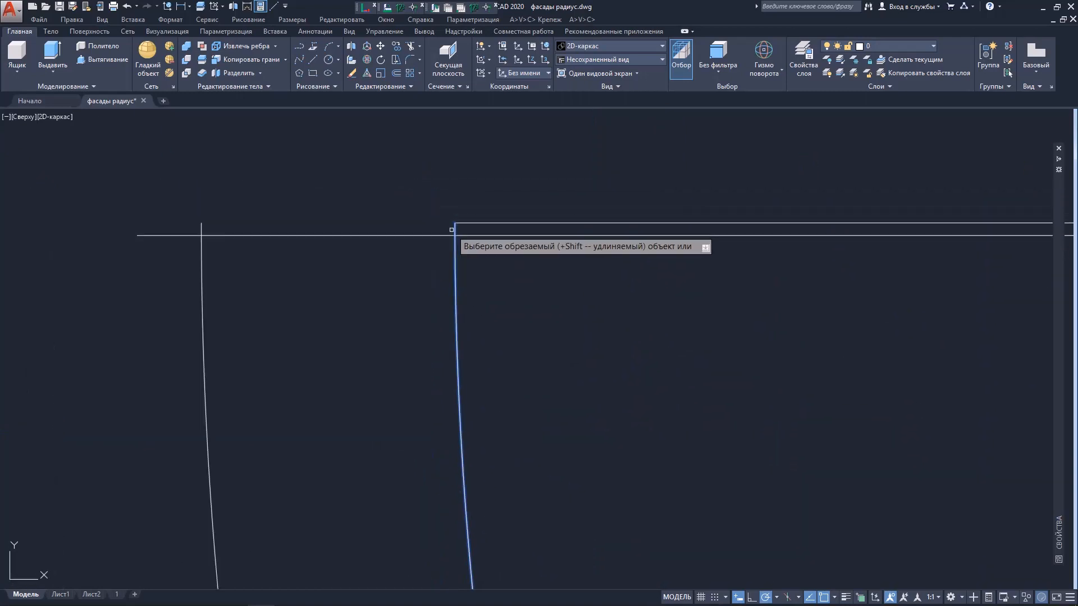
pyautogui.click(410, 48)
pyautogui.click(543, 184)
pyautogui.click(397, 332)
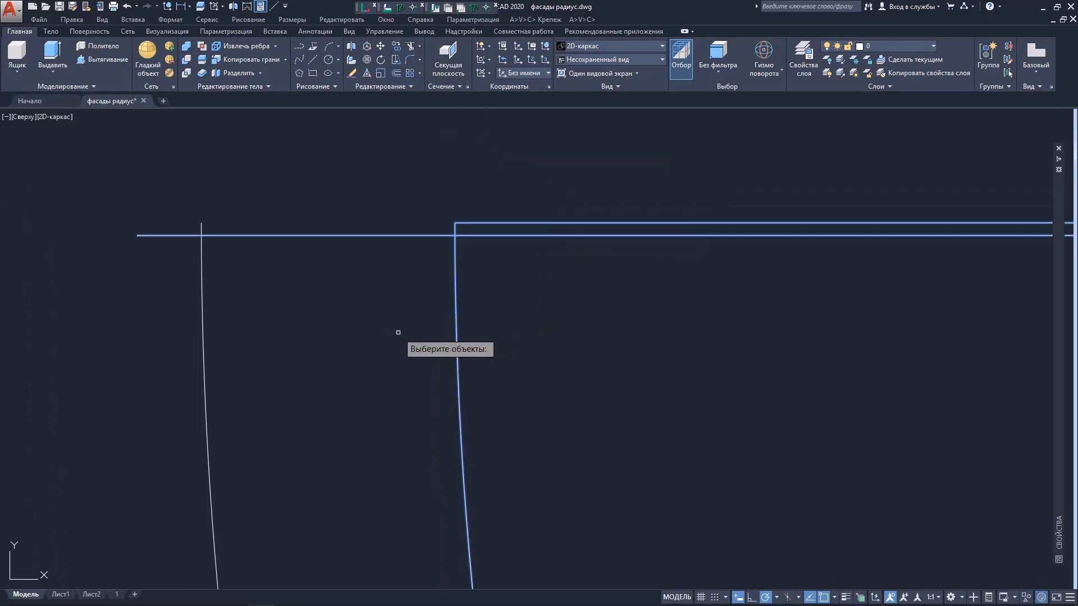
pyautogui.press('Return')
pyautogui.click(453, 230)
pyautogui.press('Return')
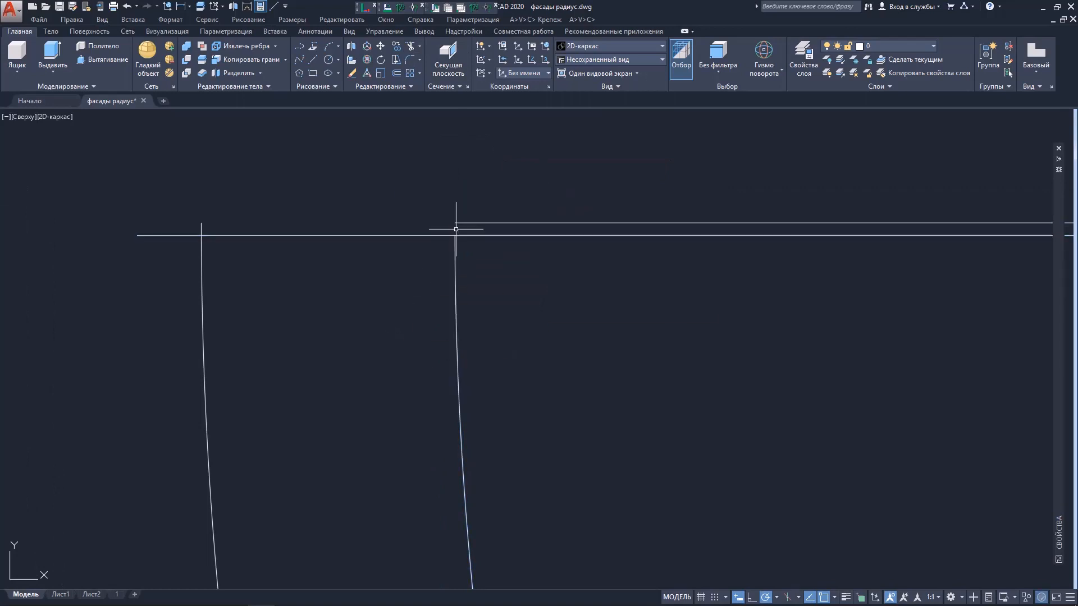
# Delete the outer arc and the offset horizontal line at the top of the sector.
pyautogui.scroll(-8, 447, 241)
pyautogui.scroll(2, 413, 250)
pyautogui.scroll(4, 419, 232)
pyautogui.click(383, 275)
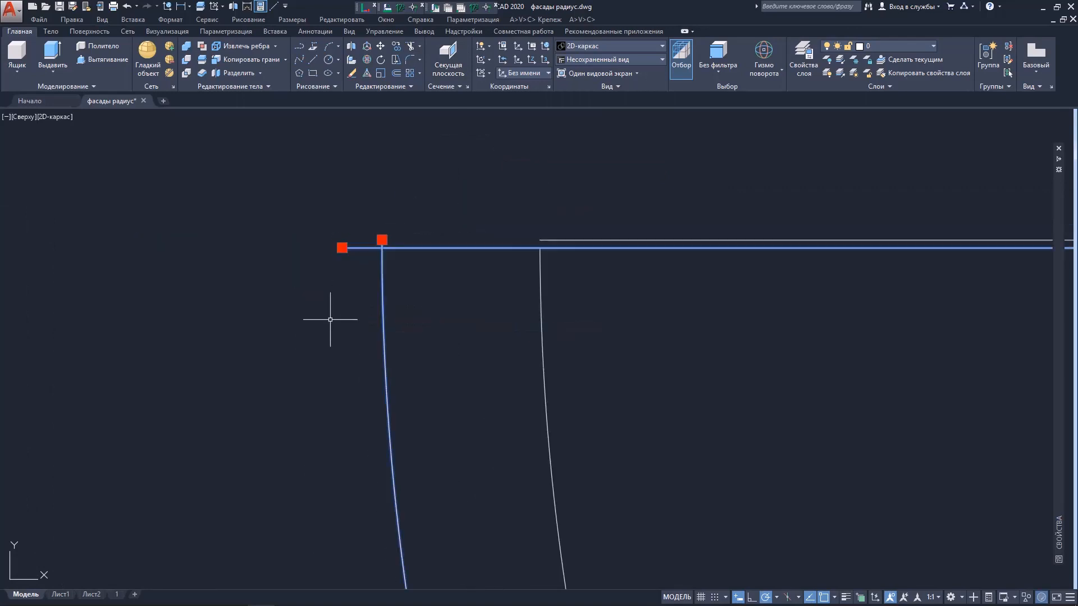
pyautogui.press('Delete')
# Delete the offset vertical line that extends below the arc's lower end.
pyautogui.scroll(-10, 519, 311)
pyautogui.scroll(2, 729, 516)
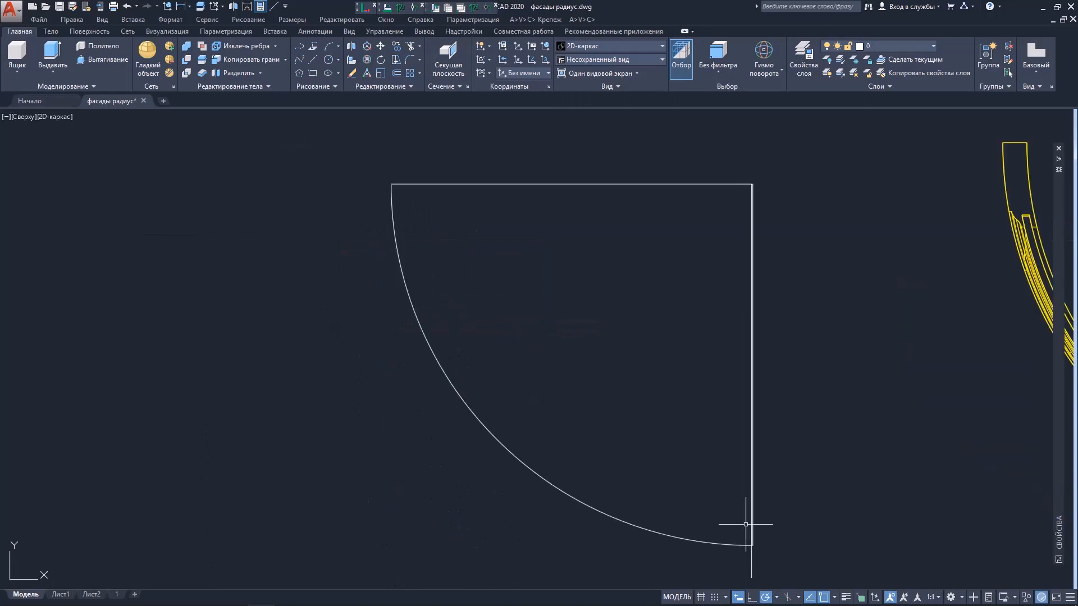
pyautogui.moveTo(746, 524); pyautogui.dragTo(665, 465, button='middle')
pyautogui.scroll(8, 681, 492)
pyautogui.click(664, 498)
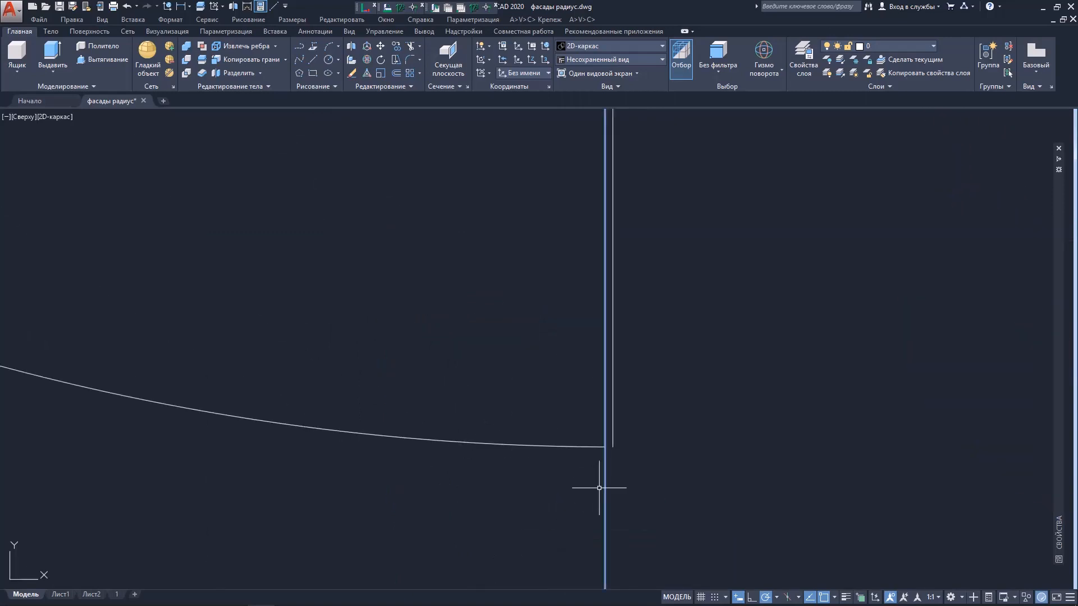
pyautogui.scroll(-3, 641, 475)
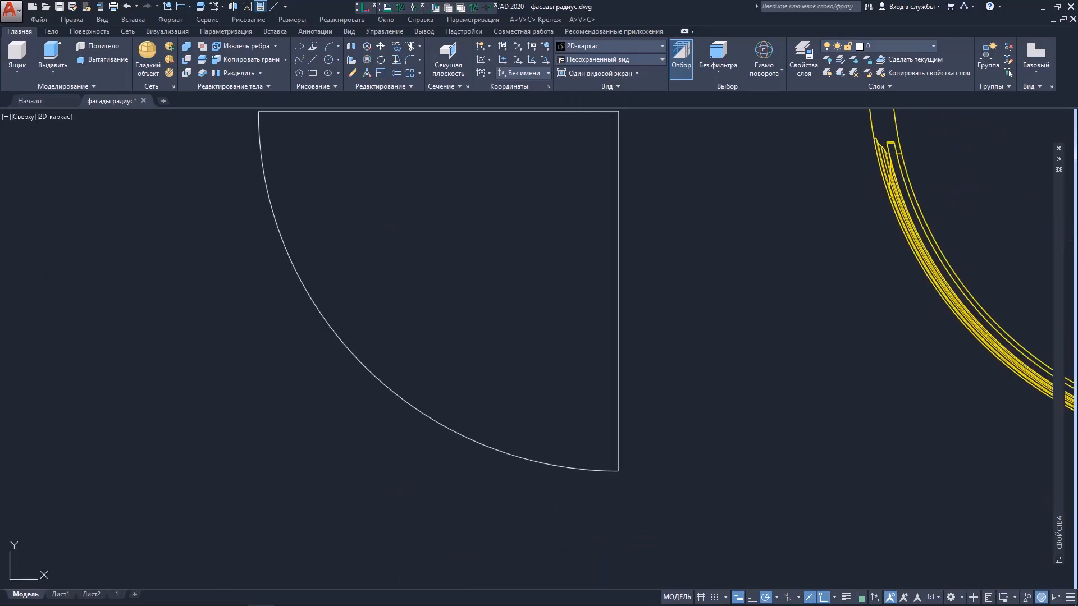
# Offset the sector's horizontal and vertical straight edges by 18 toward the inside.
pyautogui.moveTo(238, 121); pyautogui.dragTo(318, 221, button='middle')
pyautogui.scroll(4, 317, 221)
pyautogui.scroll(-2, 393, 348)
pyautogui.moveTo(393, 348); pyautogui.dragTo(330, 260, button='middle')
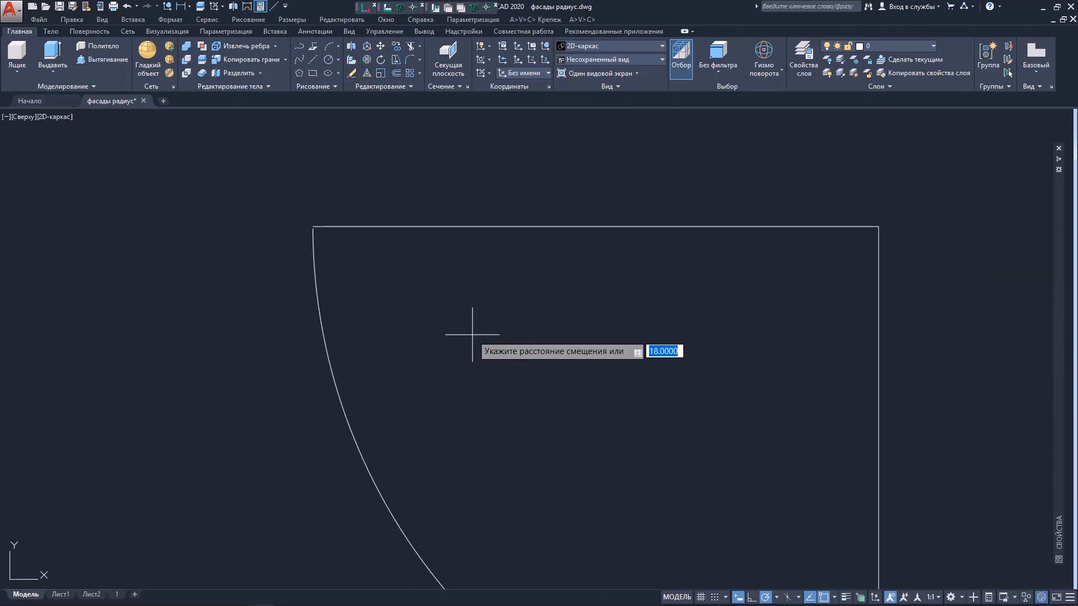
pyautogui.press('Return')
pyautogui.click(435, 227)
pyautogui.click(439, 334)
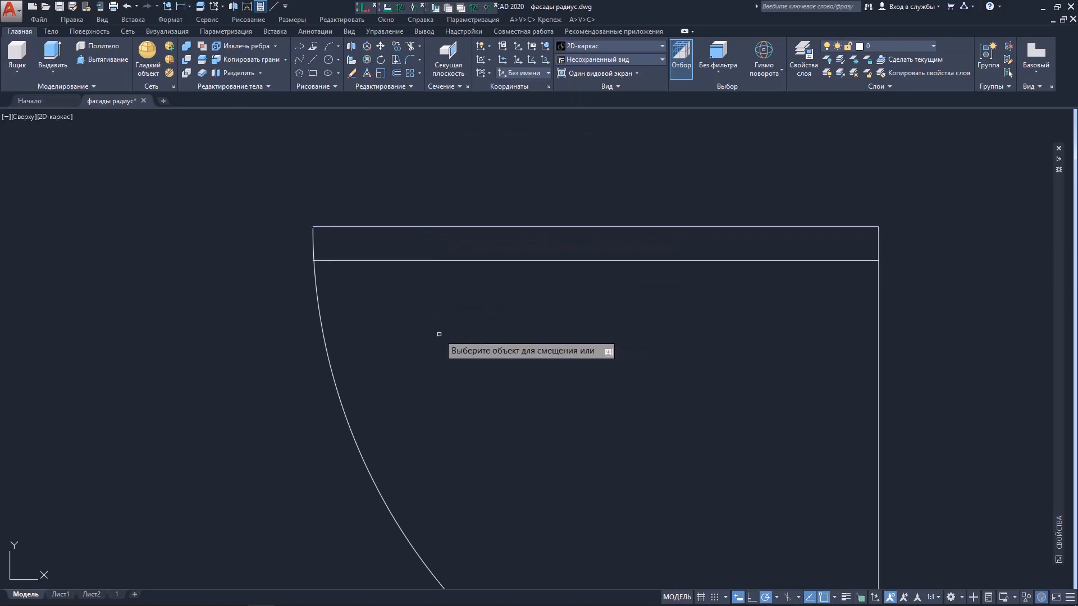
pyautogui.click(877, 320)
pyautogui.click(802, 322)
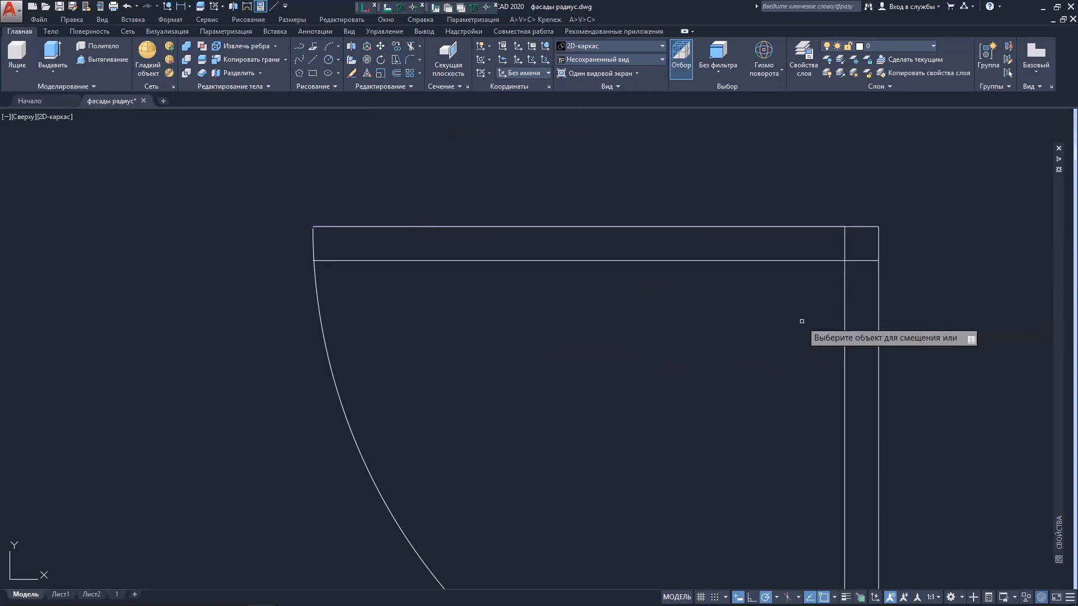
# Shorten the upper end of the offset vertical line to the offset horizontal line.
pyautogui.scroll(4, 826, 319)
pyautogui.click(734, 234)
pyautogui.click(654, 250)
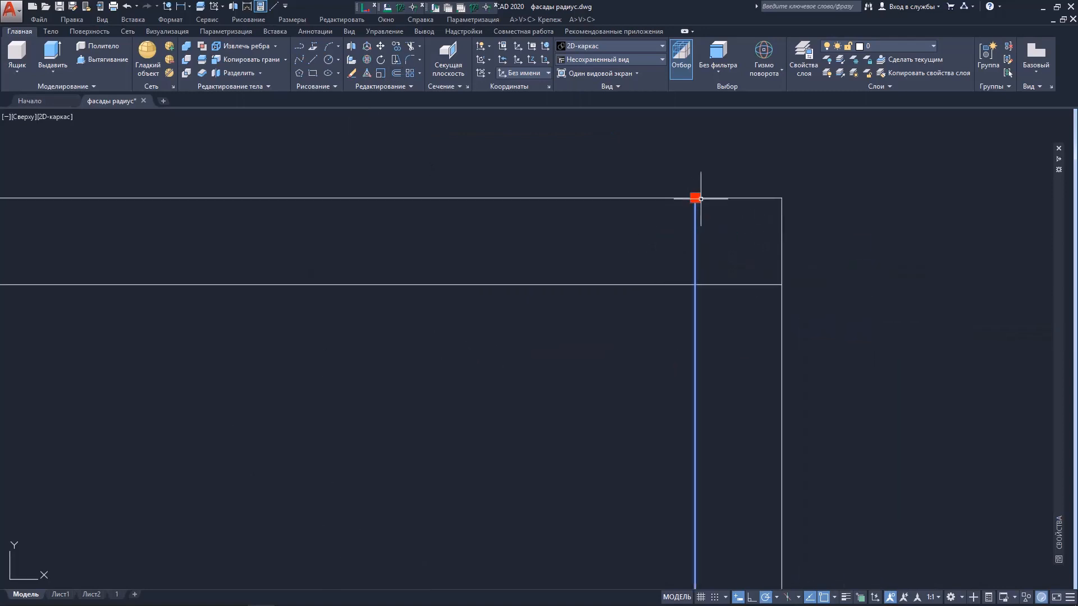
# Draw a vertical line joining the left endpoints of the two horizontal lines beside the arc's upper end.
pyautogui.scroll(-8, 697, 304)
pyautogui.scroll(8, 484, 301)
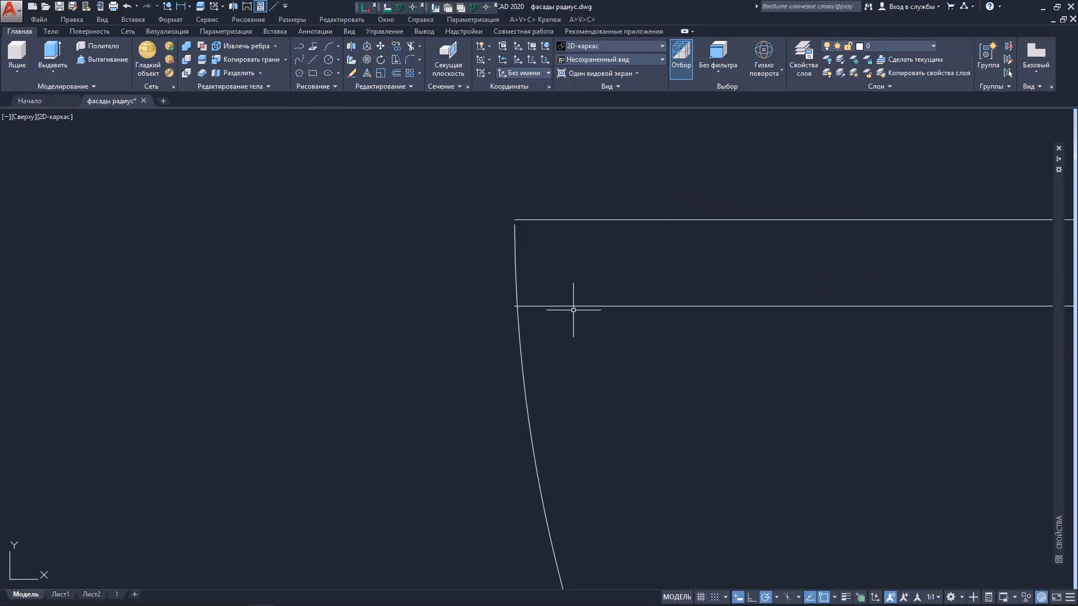
pyautogui.scroll(4, 570, 307)
pyautogui.moveTo(493, 244); pyautogui.dragTo(534, 303, button='middle')
pyautogui.scroll(5, 487, 317)
pyautogui.scroll(-9, 505, 317)
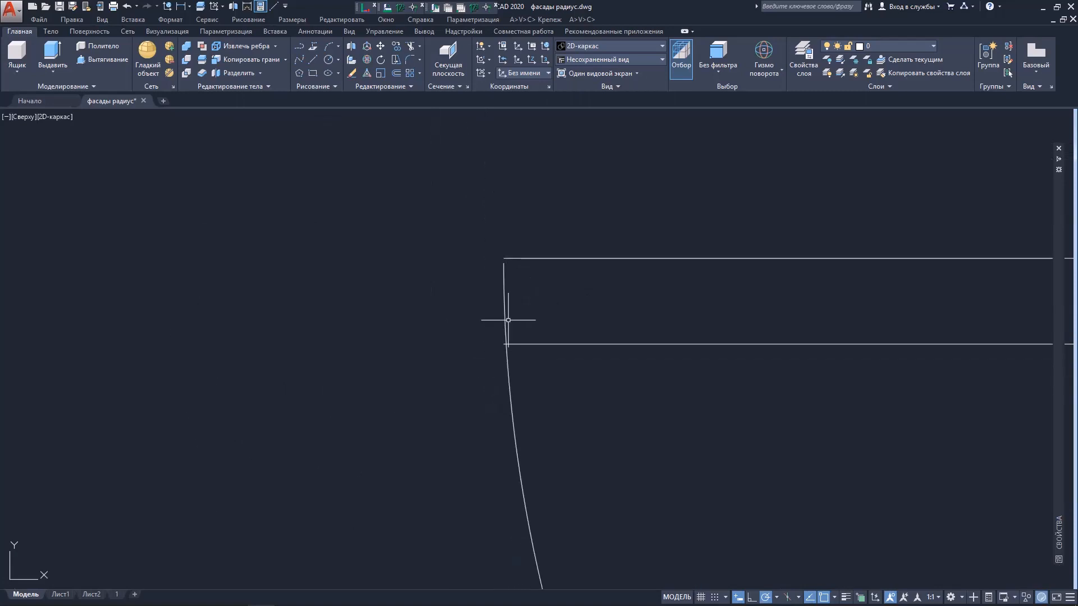
pyautogui.click(314, 60)
pyautogui.scroll(-5, 494, 323)
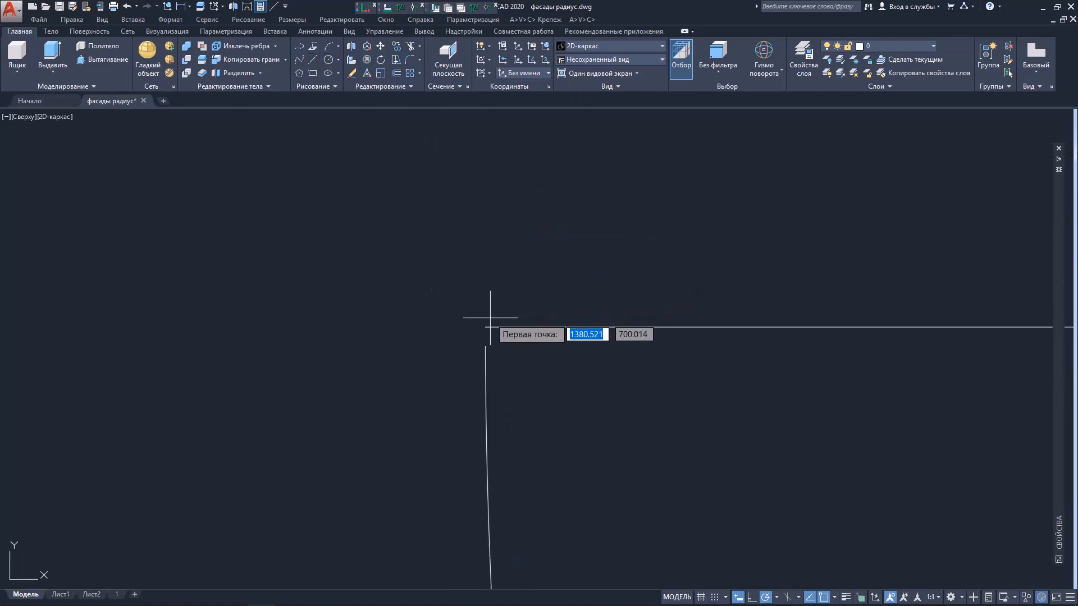
pyautogui.click(486, 323)
pyautogui.moveTo(489, 318); pyautogui.dragTo(507, 183, button='middle')
pyautogui.scroll(5, 526, 448)
pyautogui.moveTo(506, 550); pyautogui.dragTo(491, 348, button='middle')
pyautogui.scroll(-3, 488, 343)
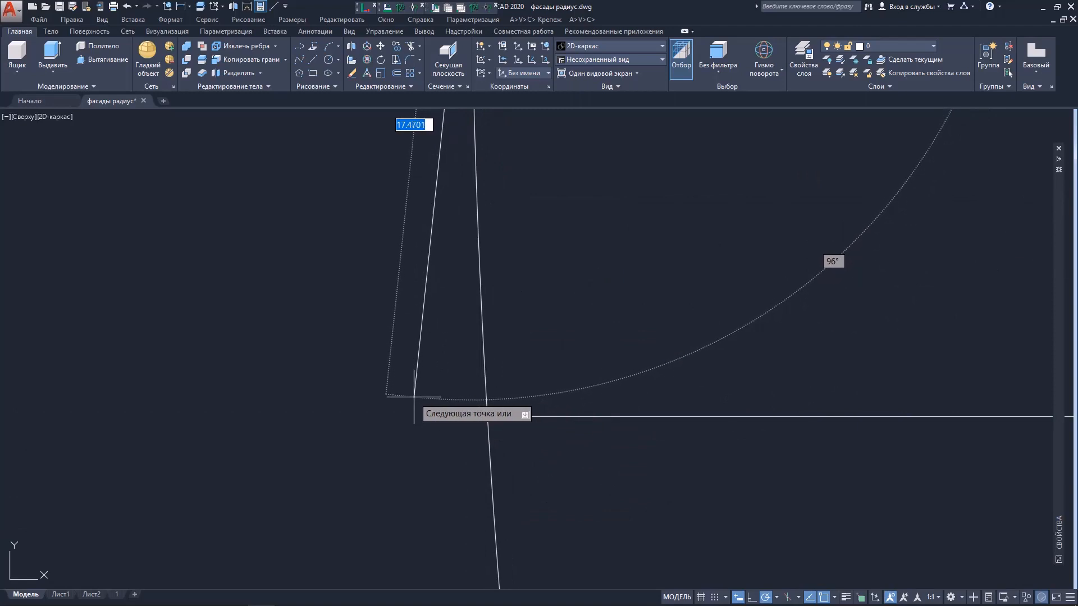
pyautogui.click(470, 417)
pyautogui.press('Escape')
# Draw a horizontal line joining the lower endpoints of the two vertical lines near the arc's lower end.
pyautogui.scroll(-5, 542, 372)
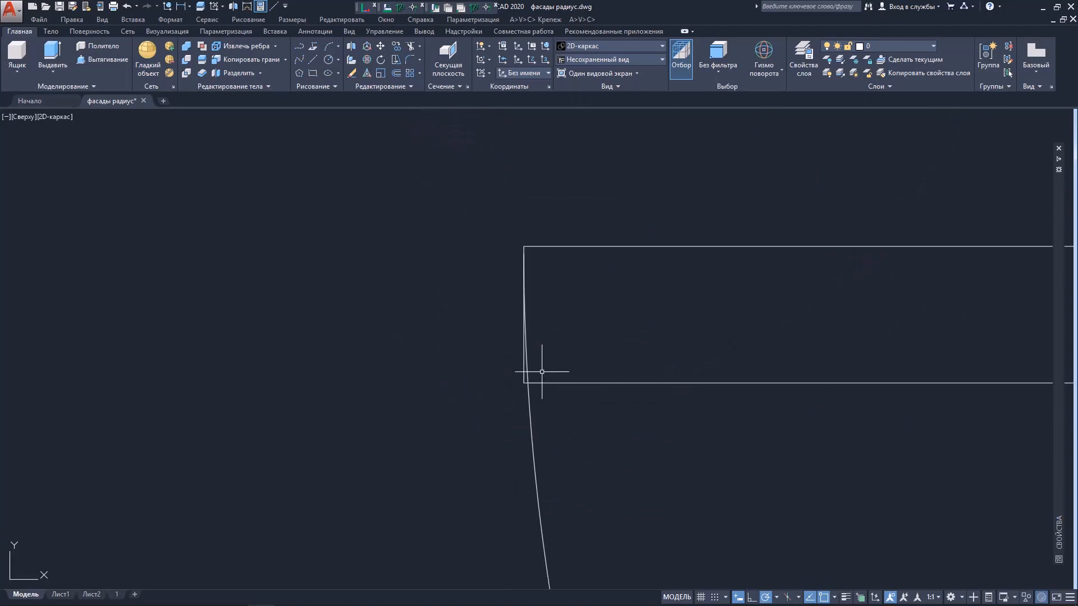
pyautogui.scroll(-2, 543, 372)
pyautogui.moveTo(590, 346)
pyautogui.mouseDown(button='middle')
pyautogui.moveTo(580, 315)
pyautogui.moveTo(413, 192)
pyautogui.mouseUp(button='middle')
pyautogui.scroll(-2, 393, 154)
pyautogui.scroll(3, 723, 470)
pyautogui.moveTo(692, 510); pyautogui.dragTo(617, 357, button='middle')
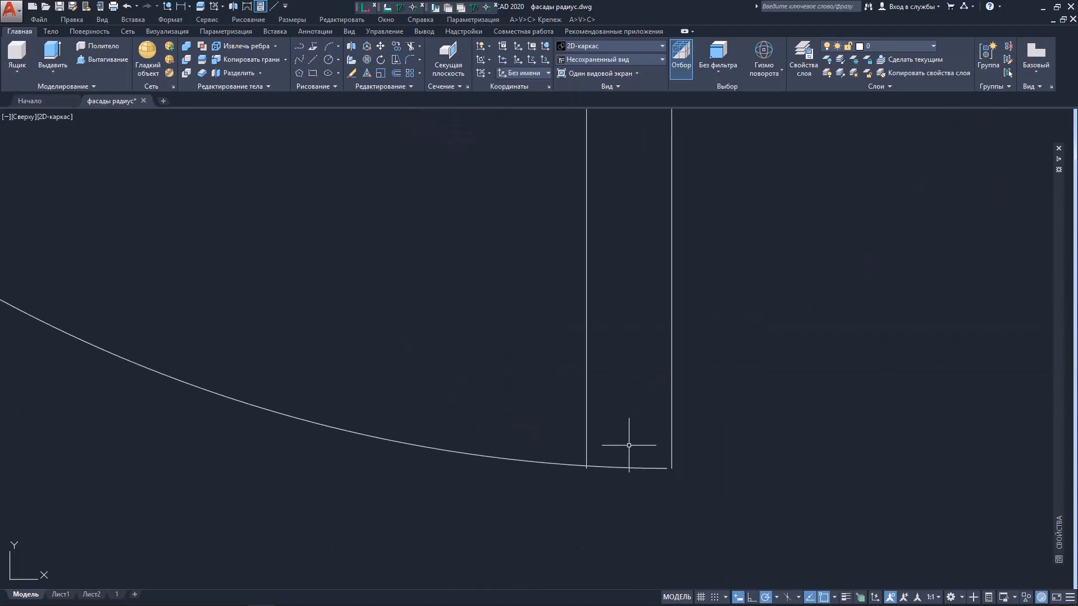
pyautogui.scroll(5, 624, 449)
pyautogui.press('space')
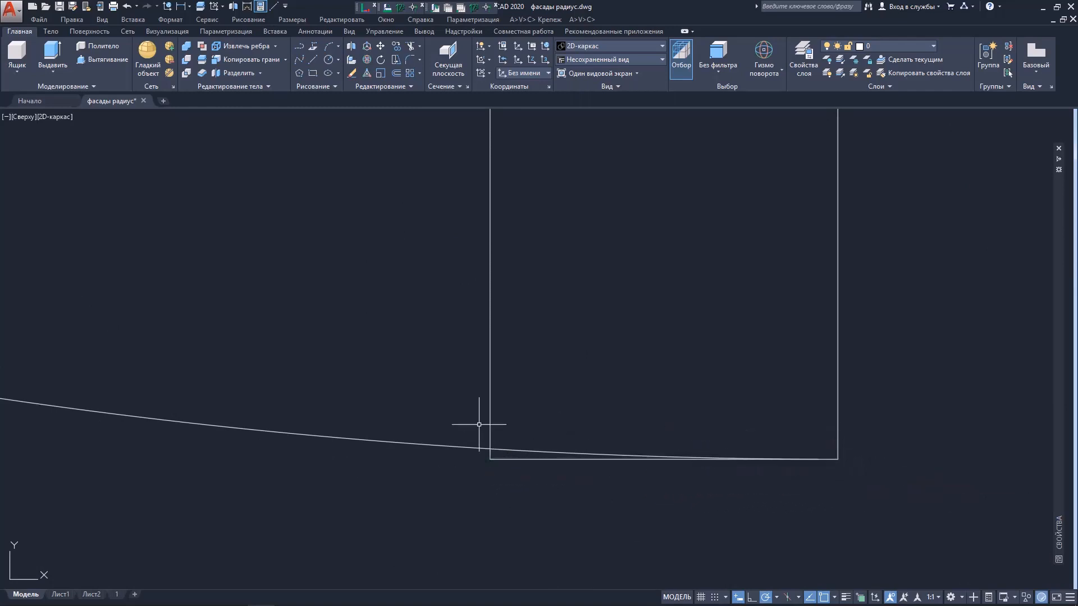
# Try to move the arc to the lower left corner of the horizontal strip.
pyautogui.scroll(-12, 384, 460)
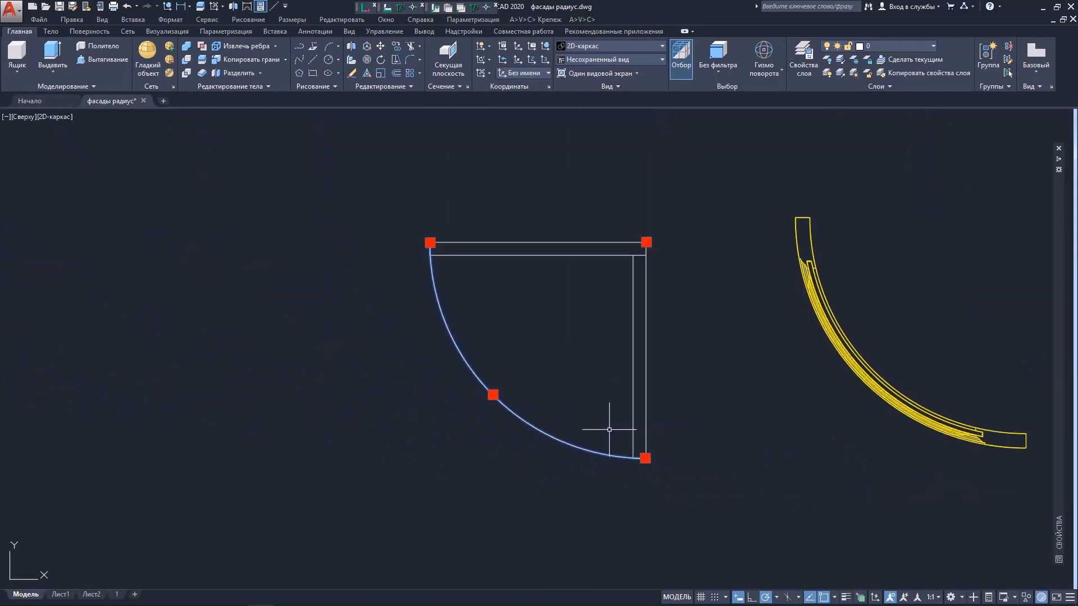
pyautogui.scroll(2, 430, 252)
pyautogui.scroll(8, 431, 252)
pyautogui.scroll(-4, 429, 252)
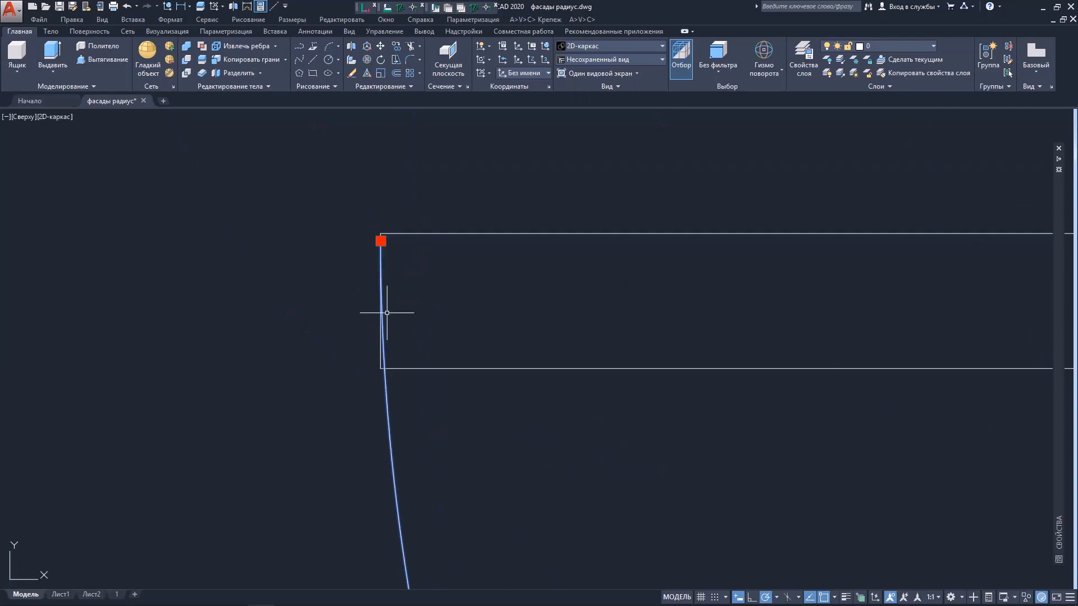
pyautogui.scroll(2, 385, 313)
pyautogui.scroll(2, 371, 282)
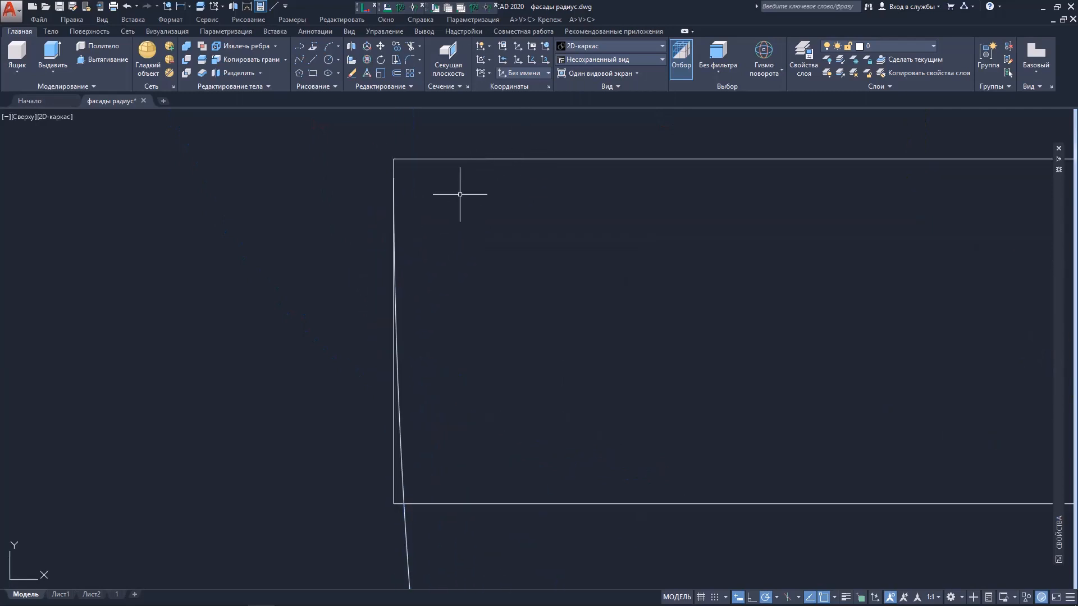
pyautogui.scroll(-2, 462, 309)
pyautogui.click(487, 422)
pyautogui.click(397, 462)
pyautogui.scroll(-3, 494, 372)
pyautogui.scroll(4, 488, 350)
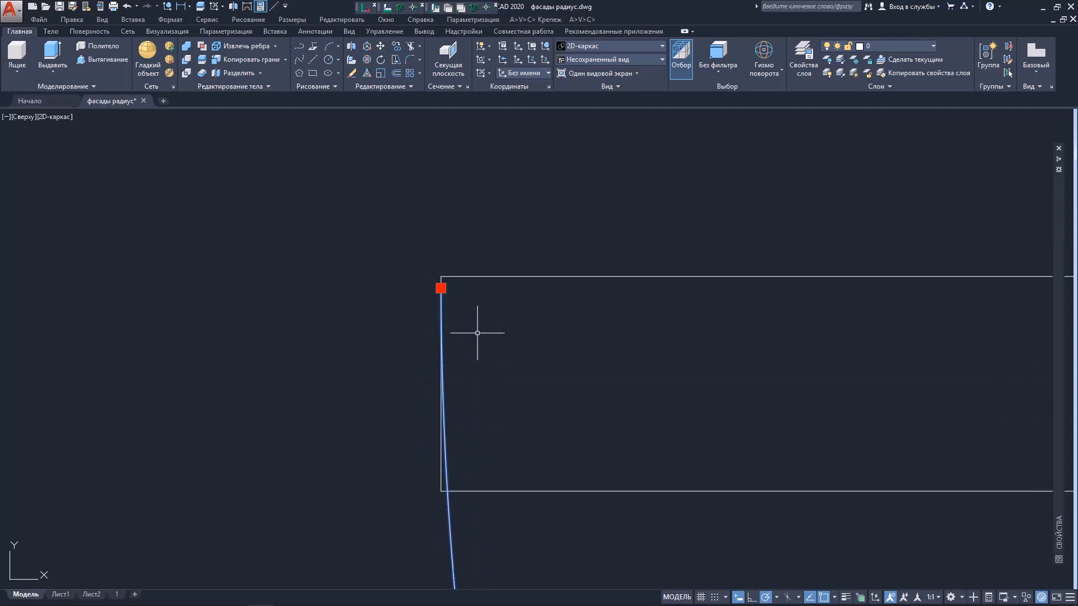
pyautogui.scroll(2, 477, 333)
pyautogui.rightClick(501, 376)
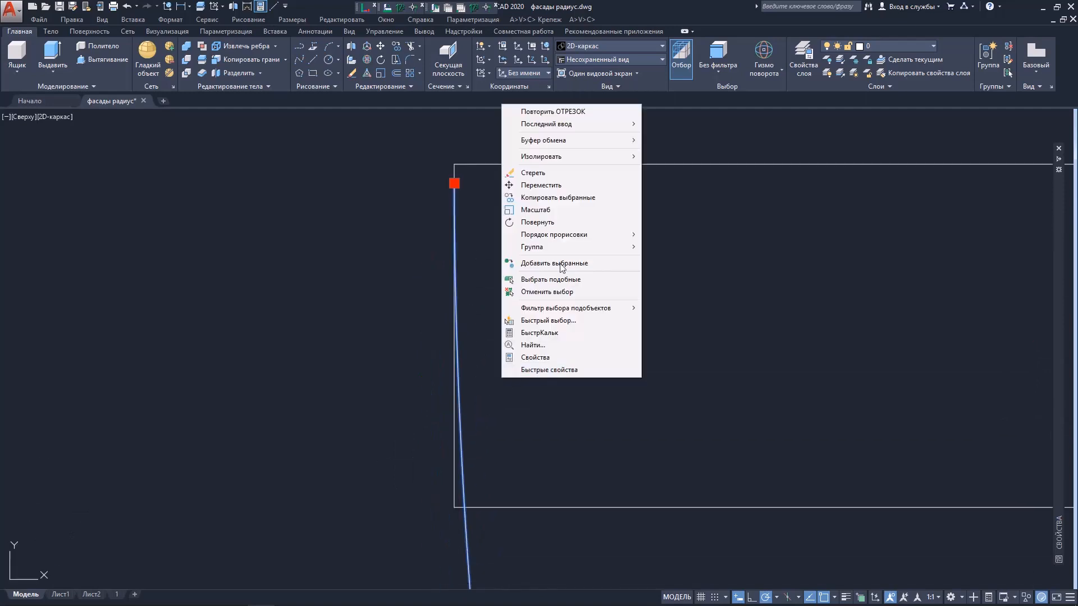
pyautogui.click(529, 186)
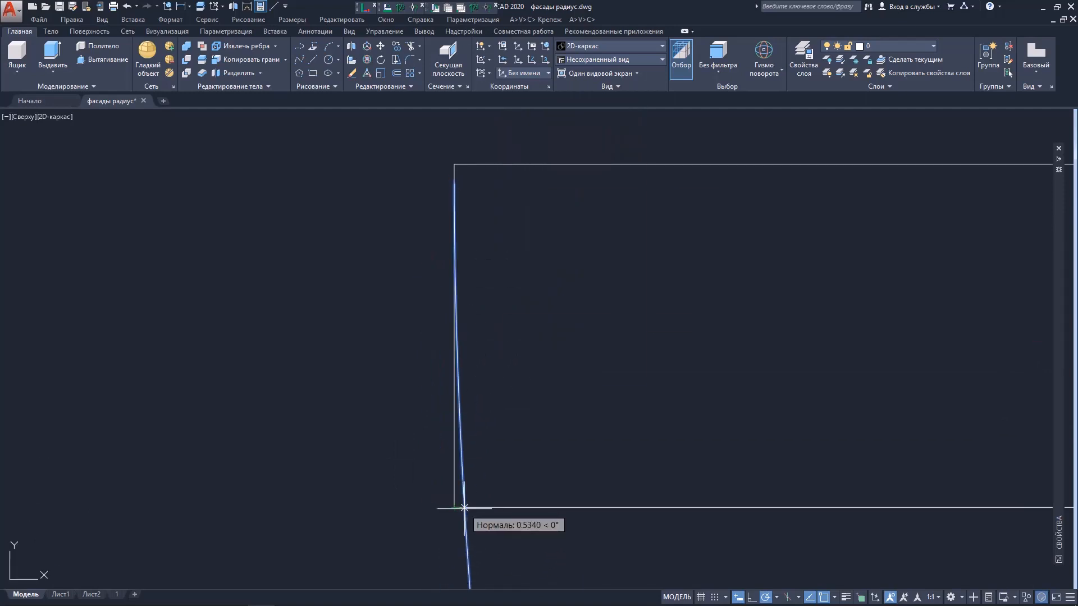
pyautogui.click(464, 508)
pyautogui.scroll(5, 463, 506)
pyautogui.click(468, 508)
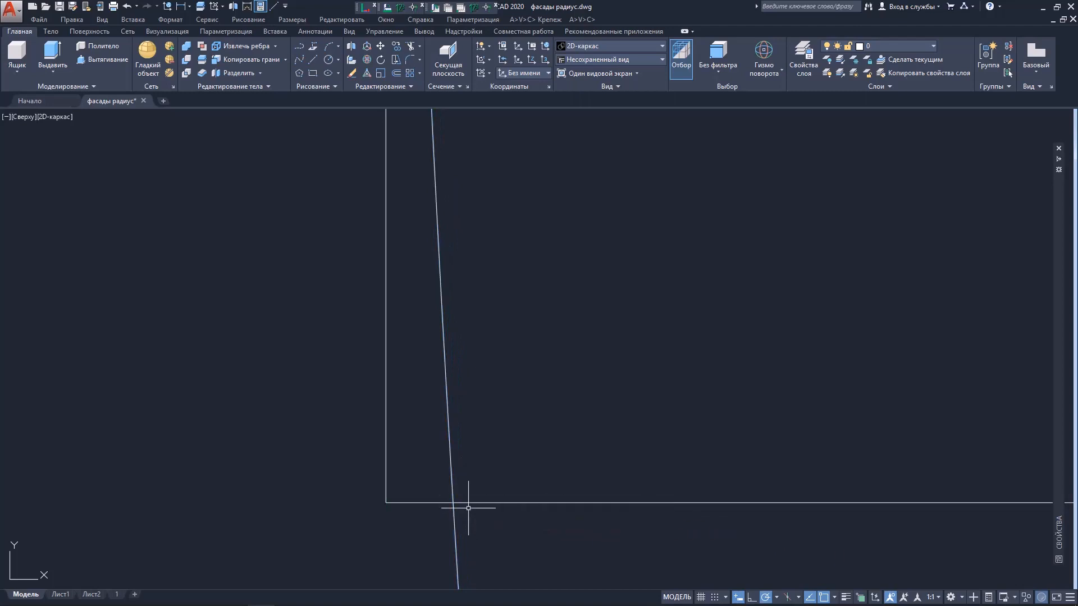
# Turn on the Intersection (Пересечение) and Nearest (Ближайшая) object snaps.
pyautogui.scroll(-3, 483, 543)
pyautogui.scroll(-8, 514, 475)
pyautogui.moveTo(536, 508); pyautogui.dragTo(555, 367, button='middle')
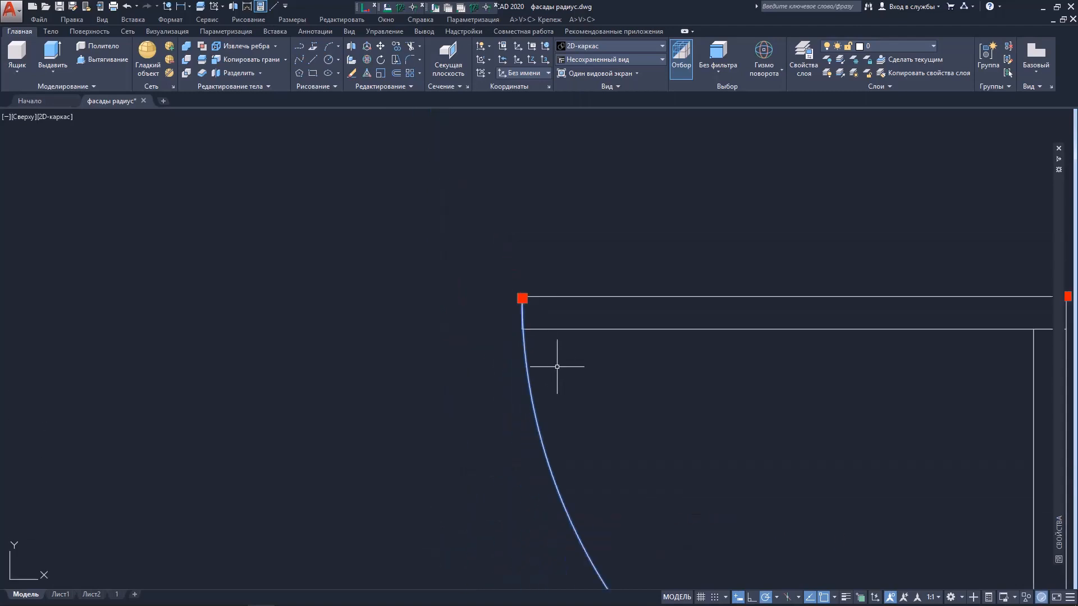
pyautogui.scroll(10, 560, 365)
pyautogui.scroll(4, 483, 258)
pyautogui.moveTo(528, 297); pyautogui.dragTo(558, 352, button='middle')
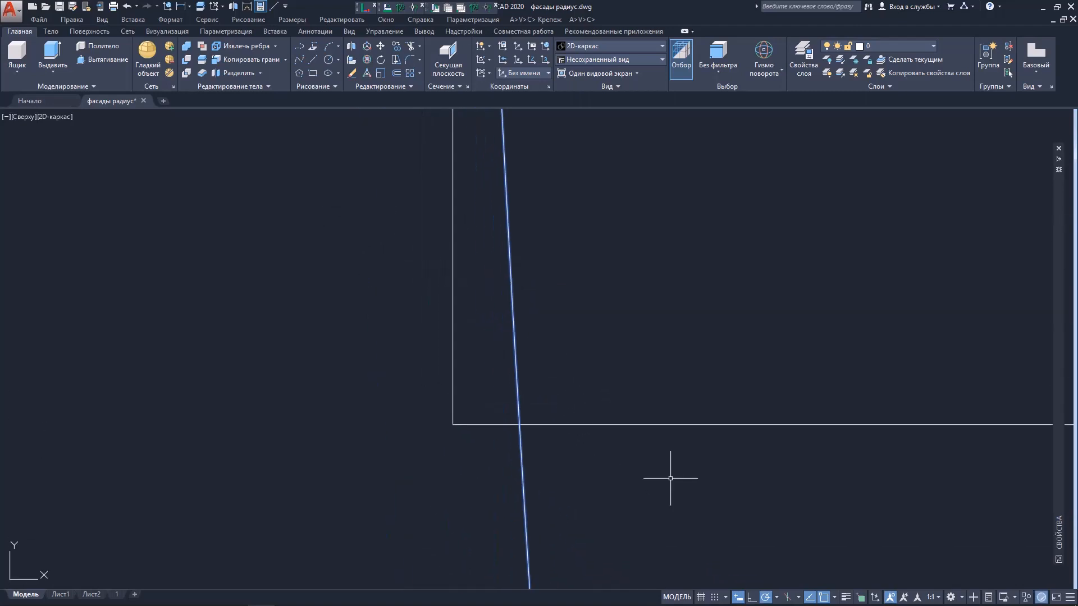
pyautogui.click(777, 599)
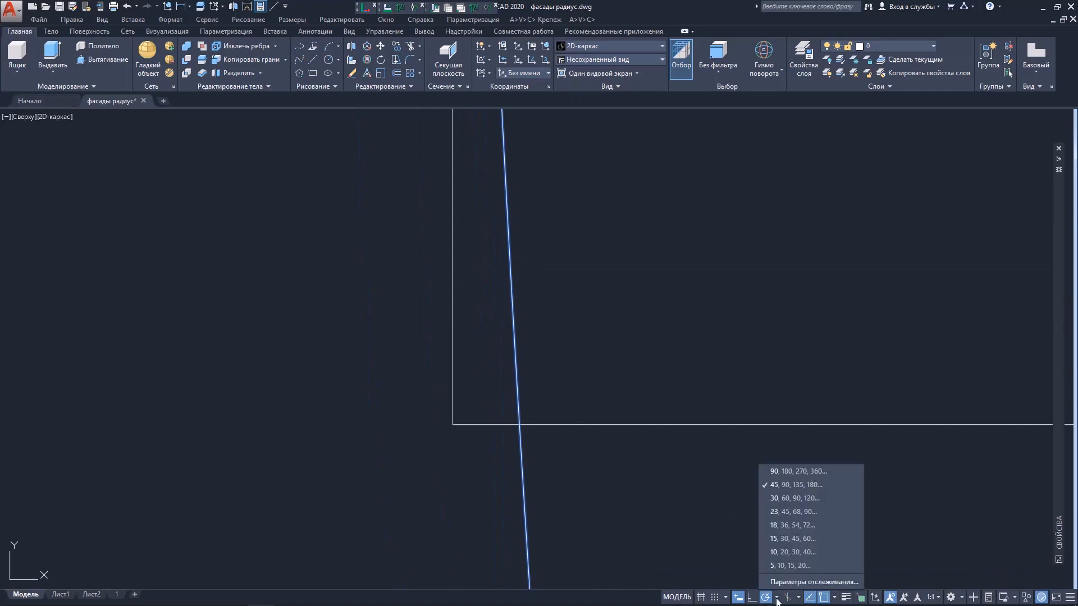
pyautogui.click(777, 600)
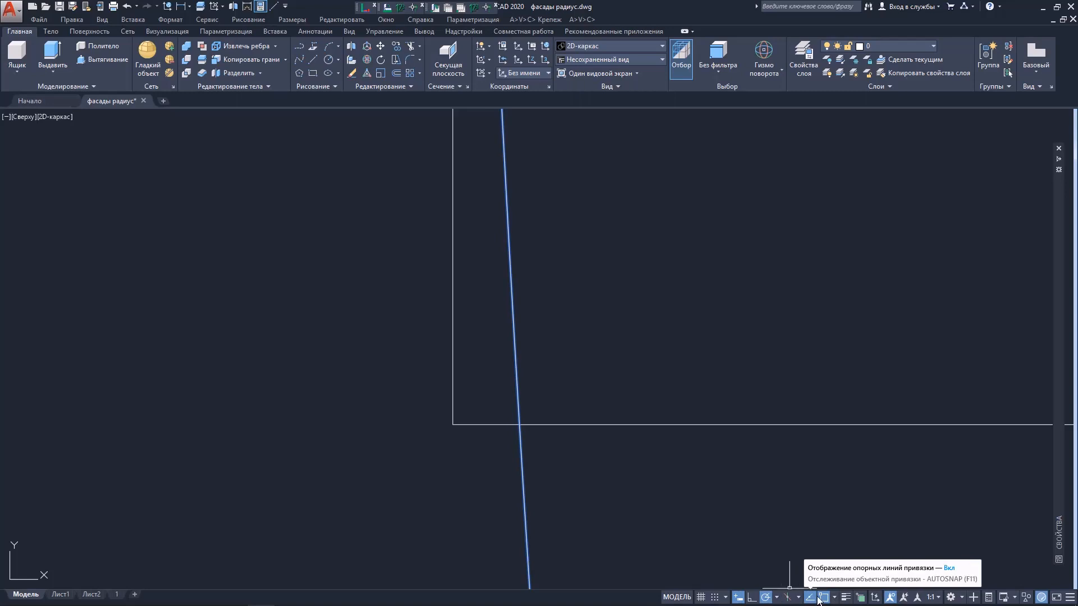
pyautogui.click(835, 598)
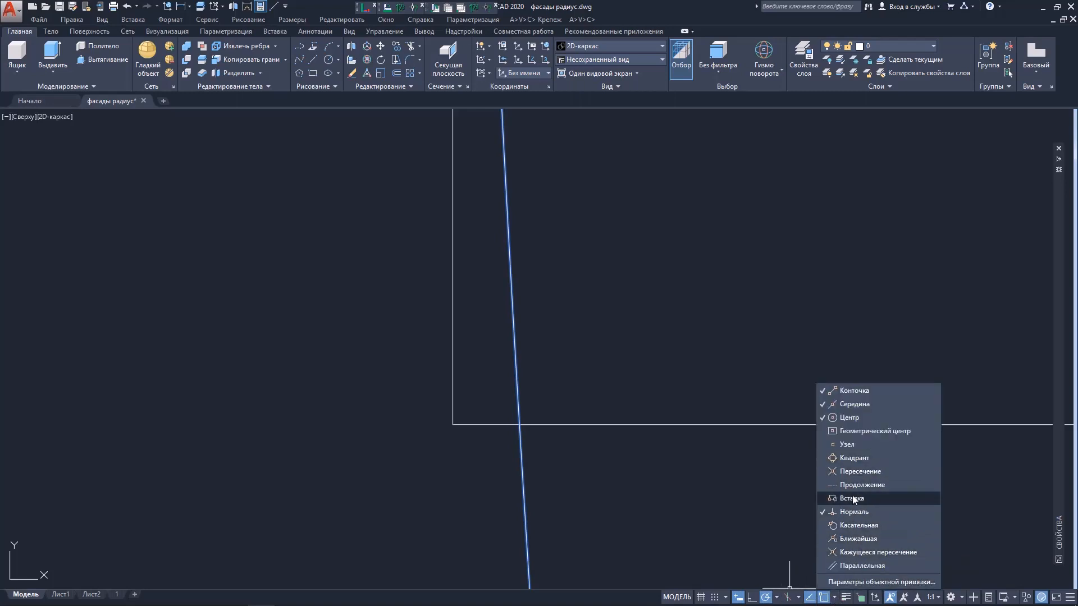
pyautogui.click(850, 472)
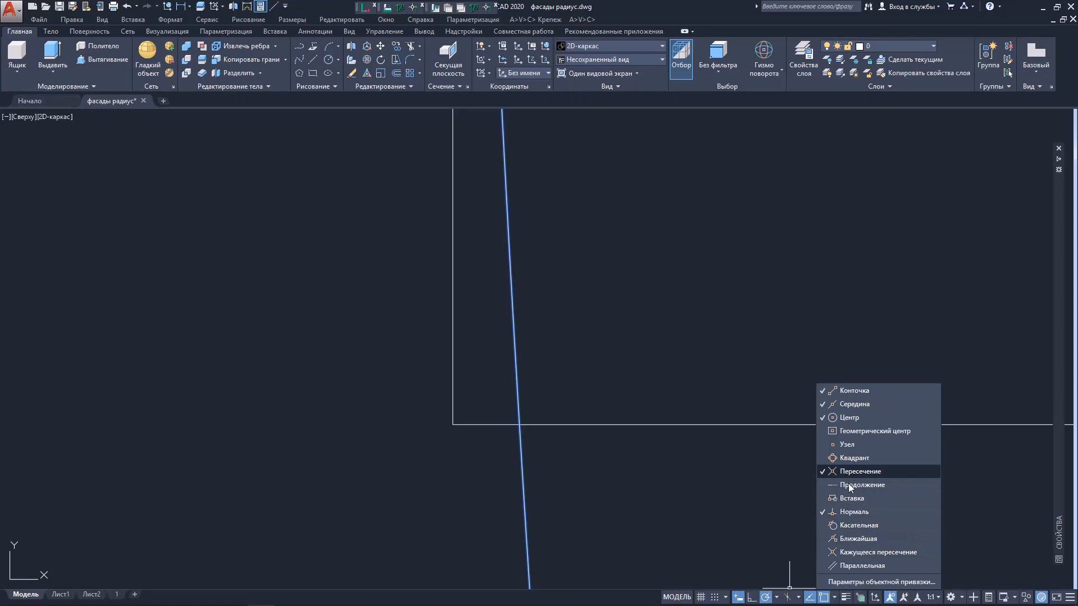
pyautogui.click(843, 539)
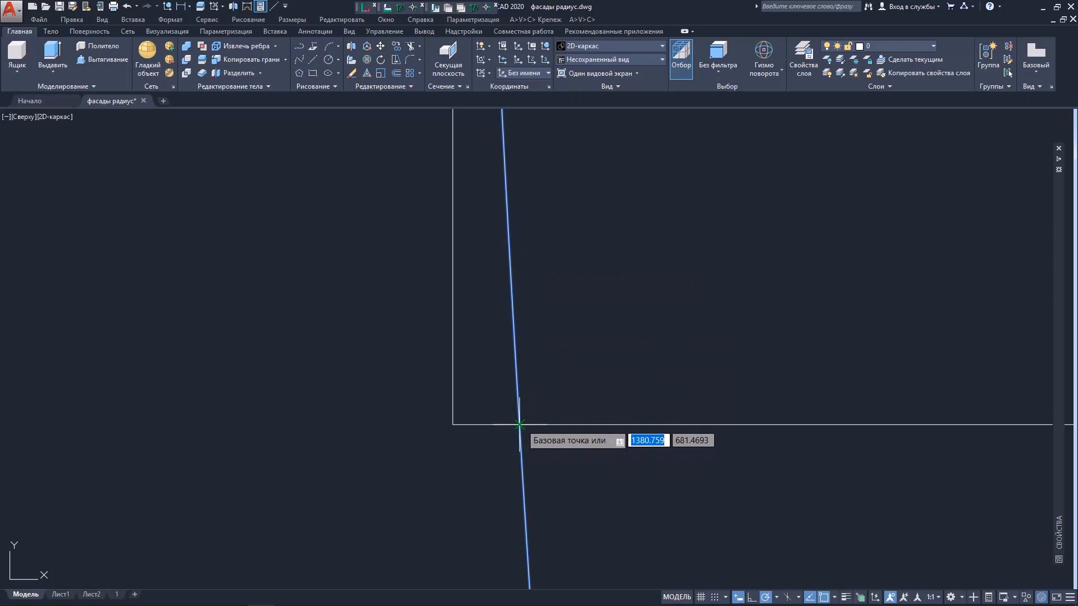
# Move the arc from its intersection with the strip's lower horizontal line to the strip's lower left corner.
pyautogui.scroll(4, 519, 425)
pyautogui.click(521, 421)
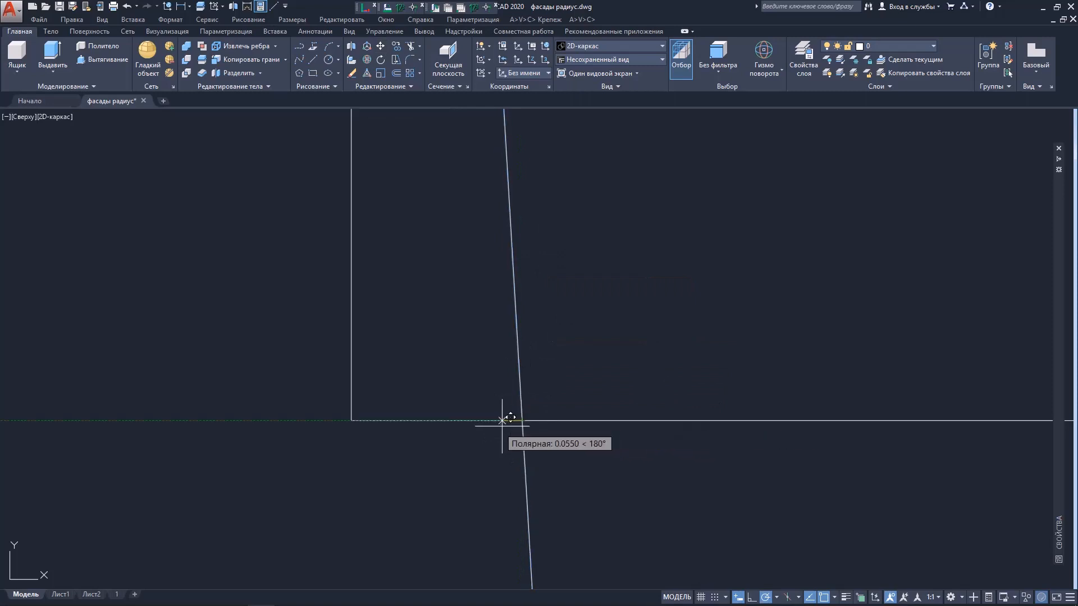
pyautogui.click(352, 420)
pyautogui.scroll(-2, 353, 418)
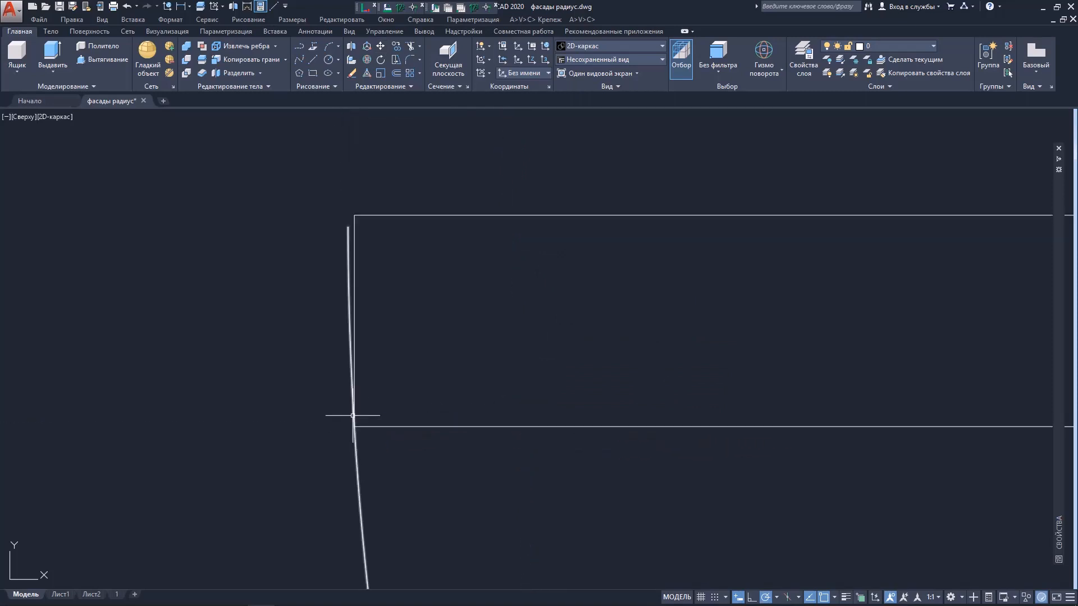
# Move the arc down from its intersection with the inner vertical line to the vertical strip's lower left corner.
pyautogui.scroll(-4, 348, 240)
pyautogui.scroll(-4, 356, 289)
pyautogui.scroll(4, 551, 449)
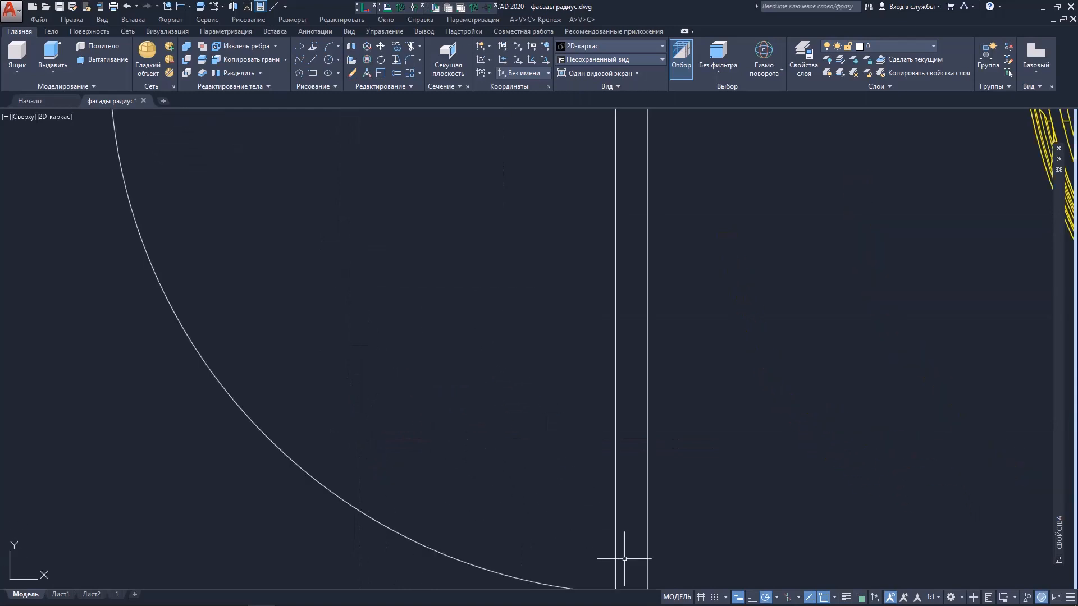
pyautogui.scroll(4, 630, 560)
pyautogui.scroll(5, 564, 439)
pyautogui.rightClick(511, 333)
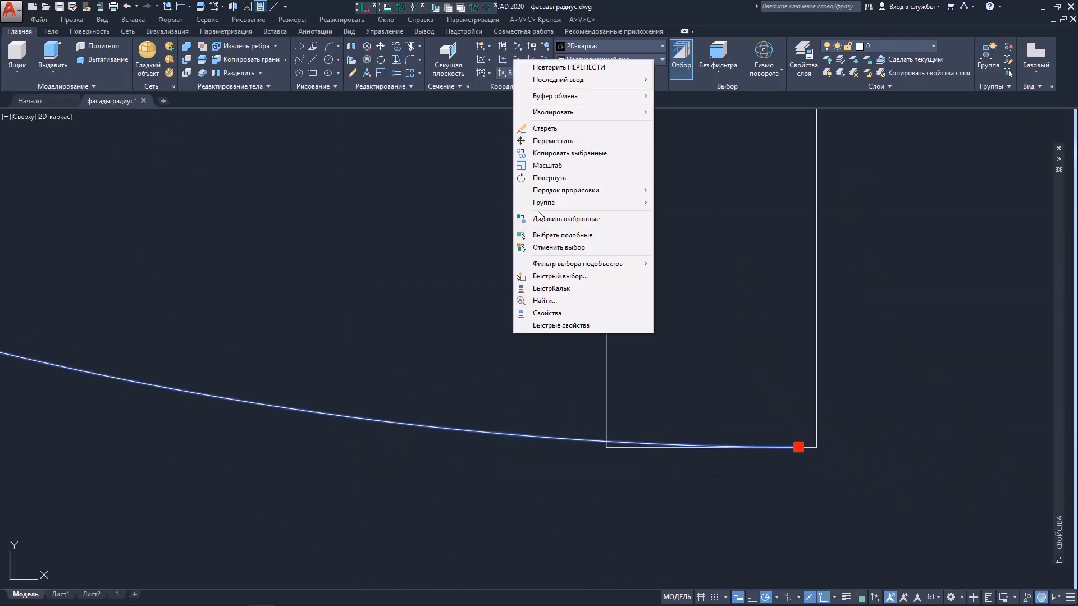
pyautogui.click(537, 141)
pyautogui.scroll(4, 603, 443)
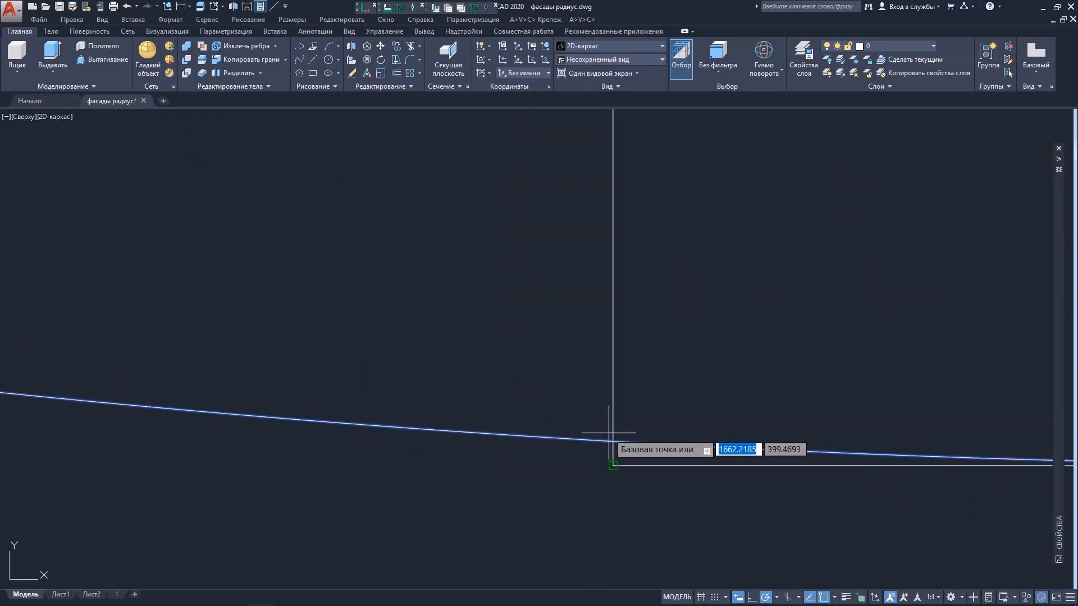
pyautogui.click(613, 441)
pyautogui.click(613, 466)
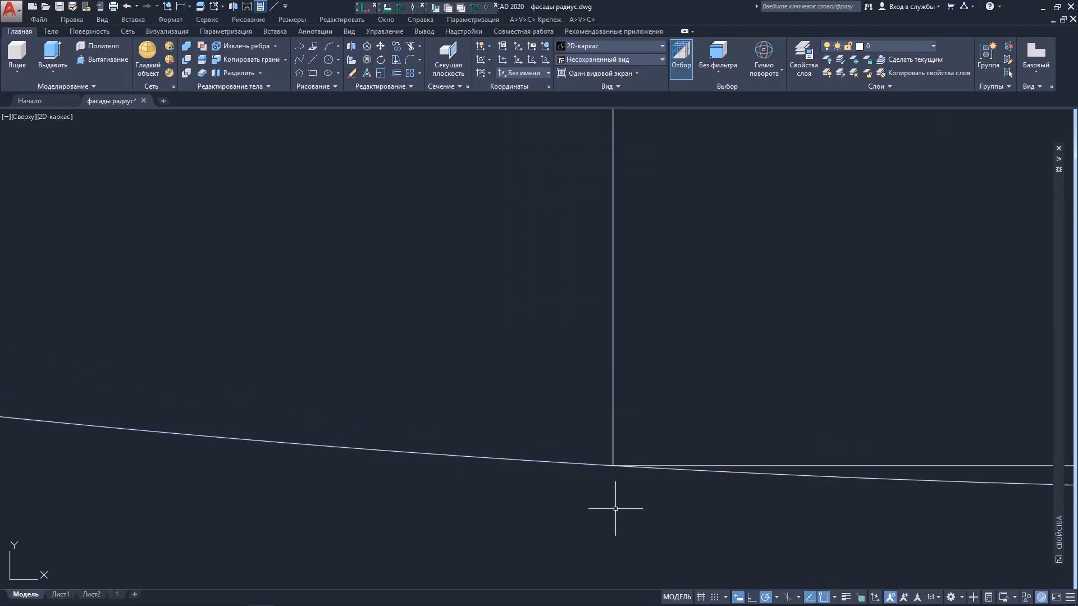
# Set the visual style to Conceptual (Концептуальный) in a 3D view of the quarter outline and the finished door.
pyautogui.scroll(-2, 629, 494)
pyautogui.scroll(-6, 674, 493)
pyautogui.scroll(8, 318, 306)
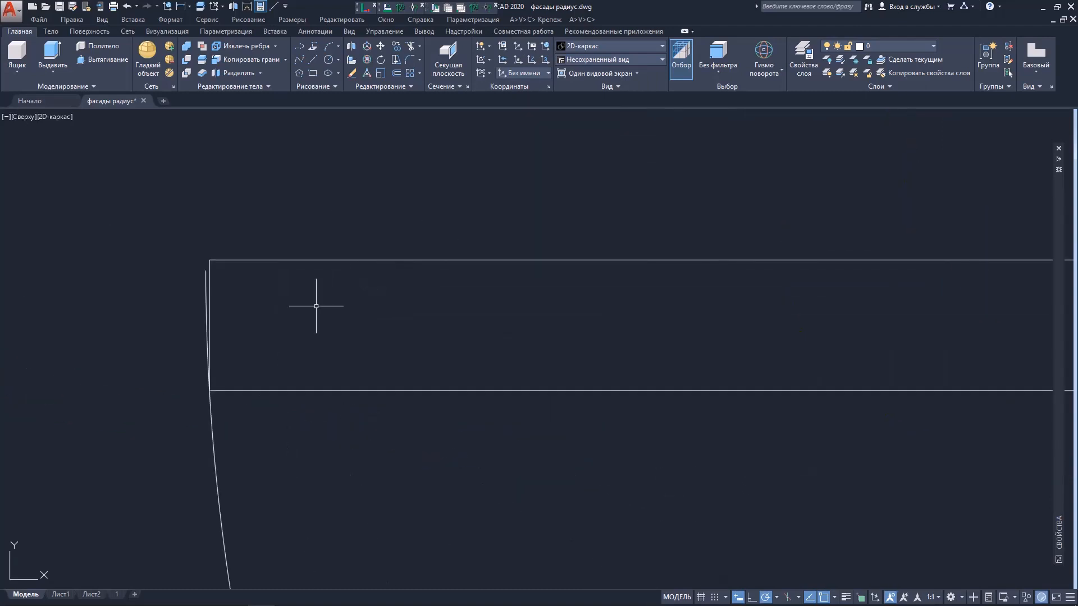
pyautogui.scroll(-5, 284, 312)
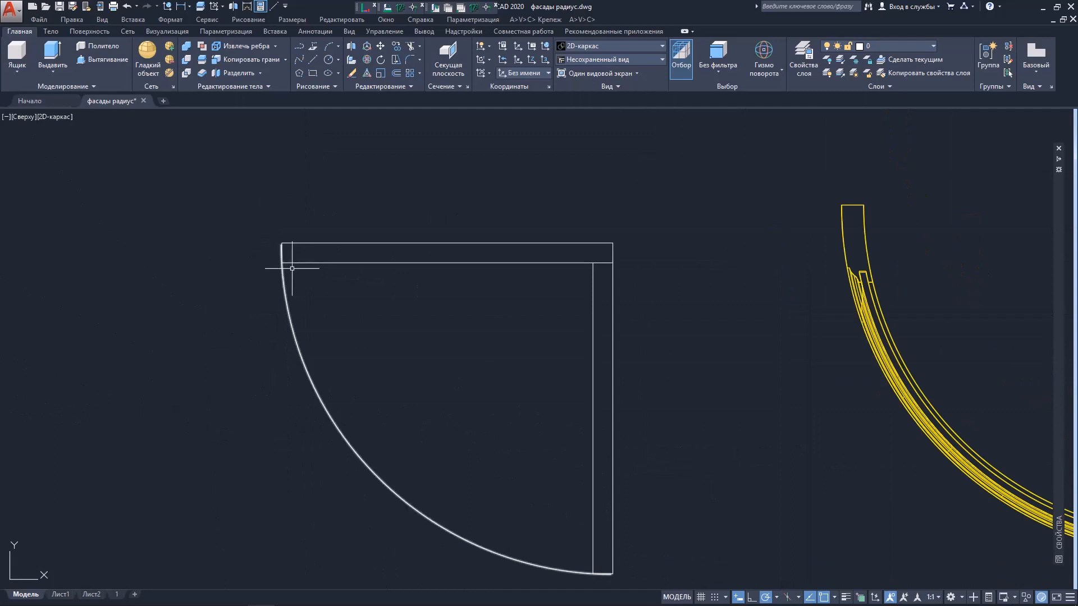
pyautogui.scroll(-4, 470, 306)
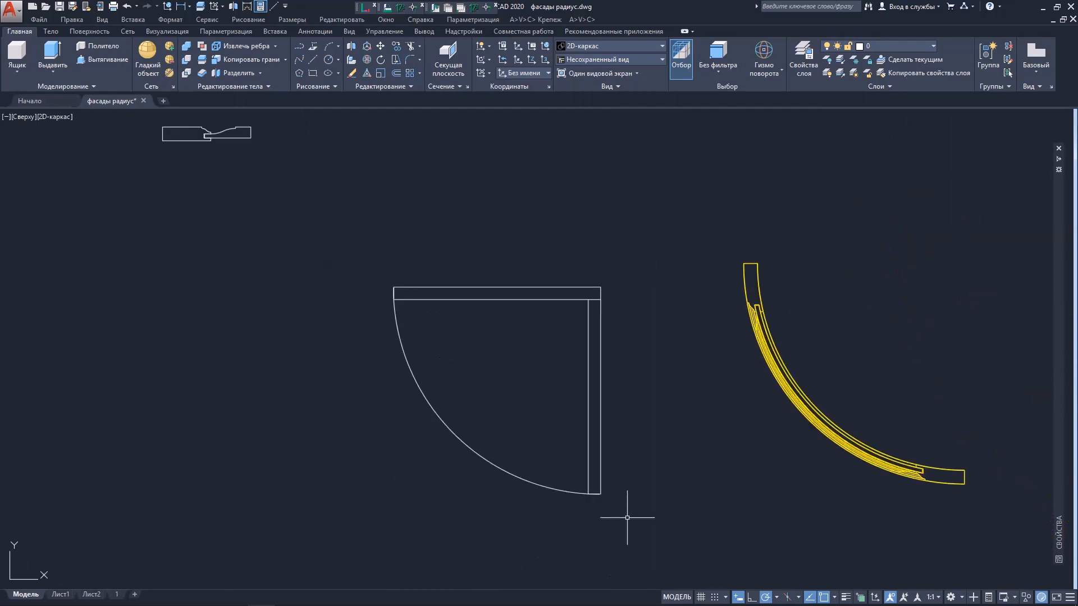
pyautogui.scroll(-4, 515, 434)
pyautogui.keyDown('shift'); pyautogui.moveTo(497, 448); pyautogui.dragTo(508, 334, button='middle'); pyautogui.keyUp('shift')
pyautogui.moveTo(554, 490); pyautogui.dragTo(522, 435, button='middle')
pyautogui.scroll(2, 522, 436)
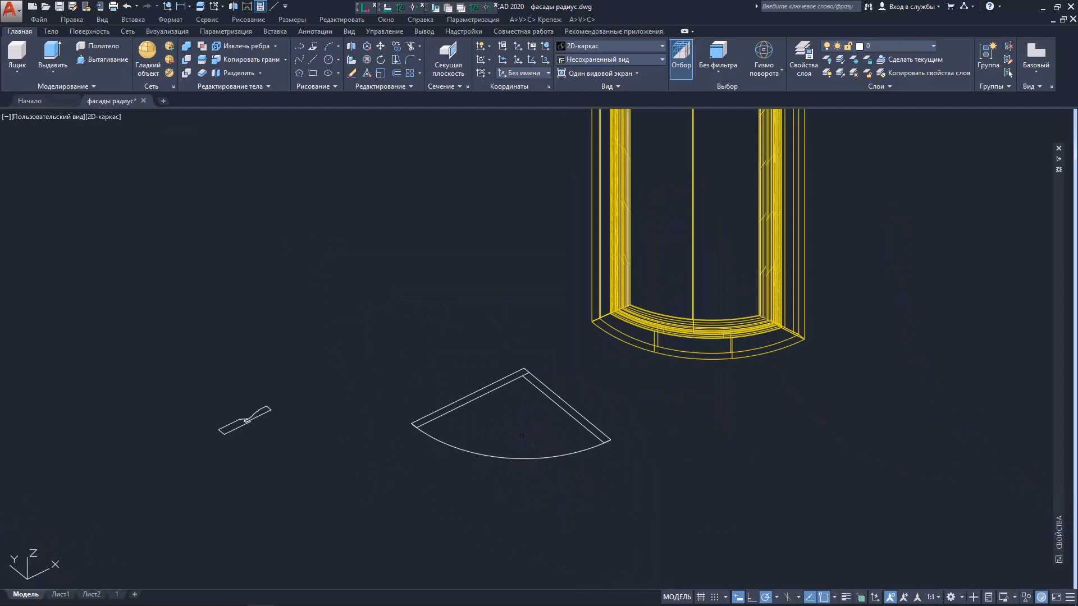
pyautogui.click(110, 119)
pyautogui.click(135, 159)
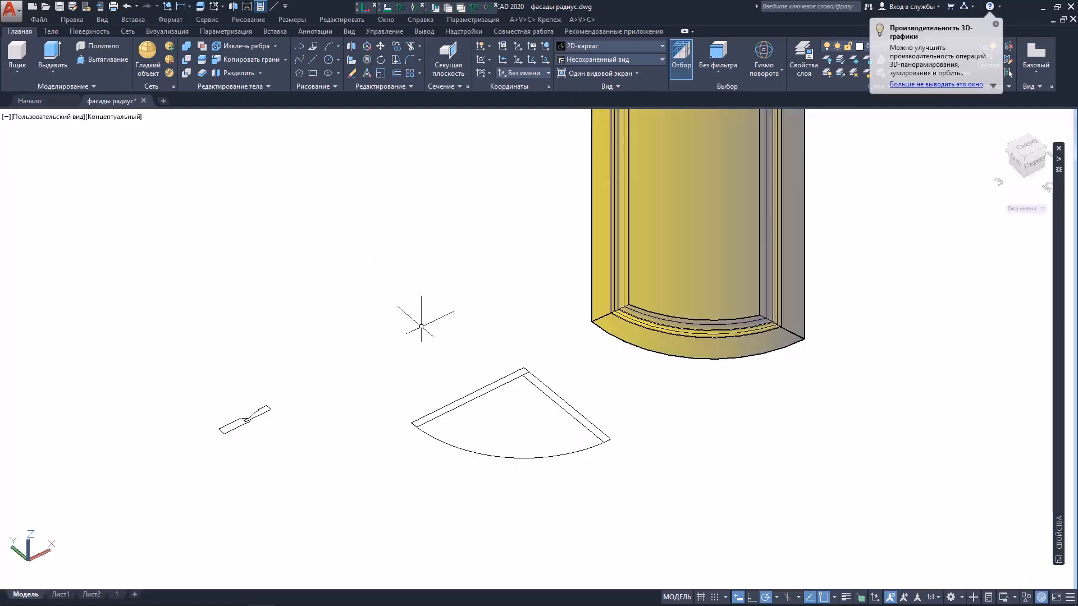
# Presspull (Вытягивание) both side strips upward to a height of 900.
pyautogui.scroll(5, 421, 440)
pyautogui.scroll(-2, 373, 392)
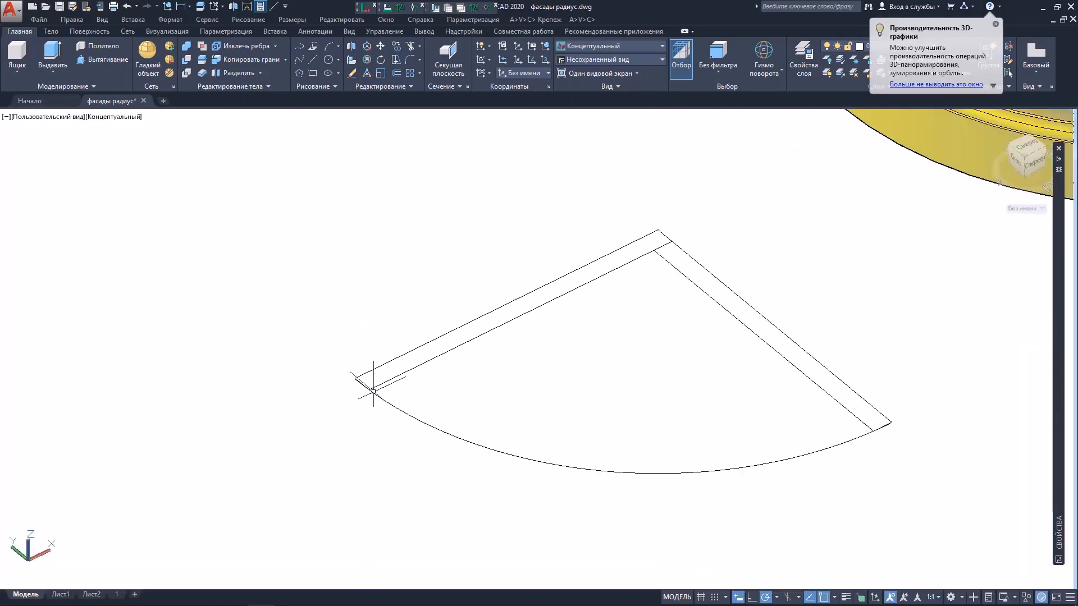
pyautogui.scroll(-2, 373, 392)
pyautogui.click(109, 60)
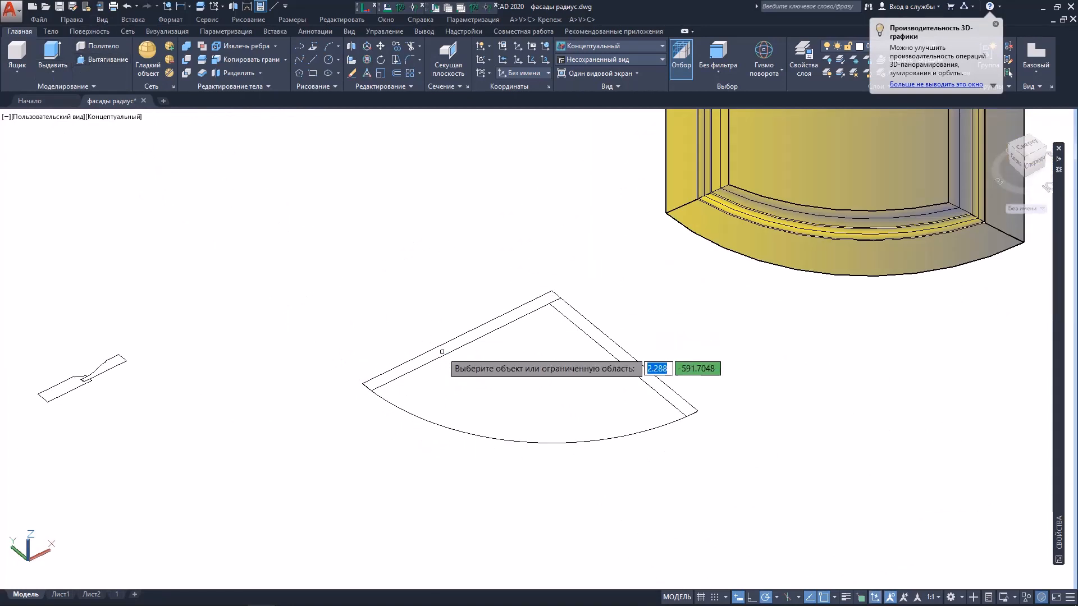
pyautogui.click(442, 346)
pyautogui.write('900')
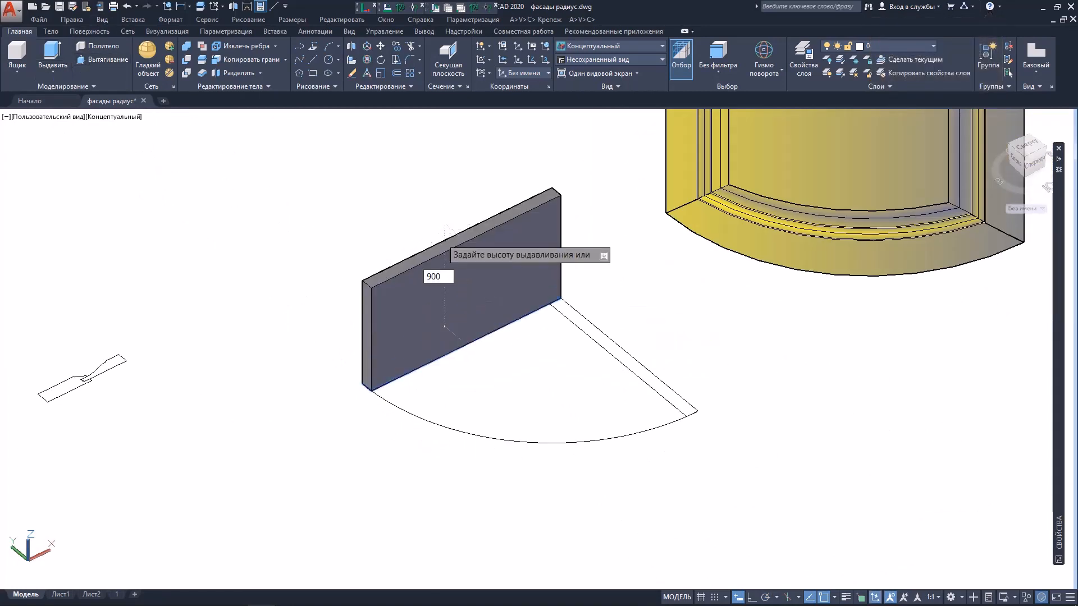
pyautogui.press('Return')
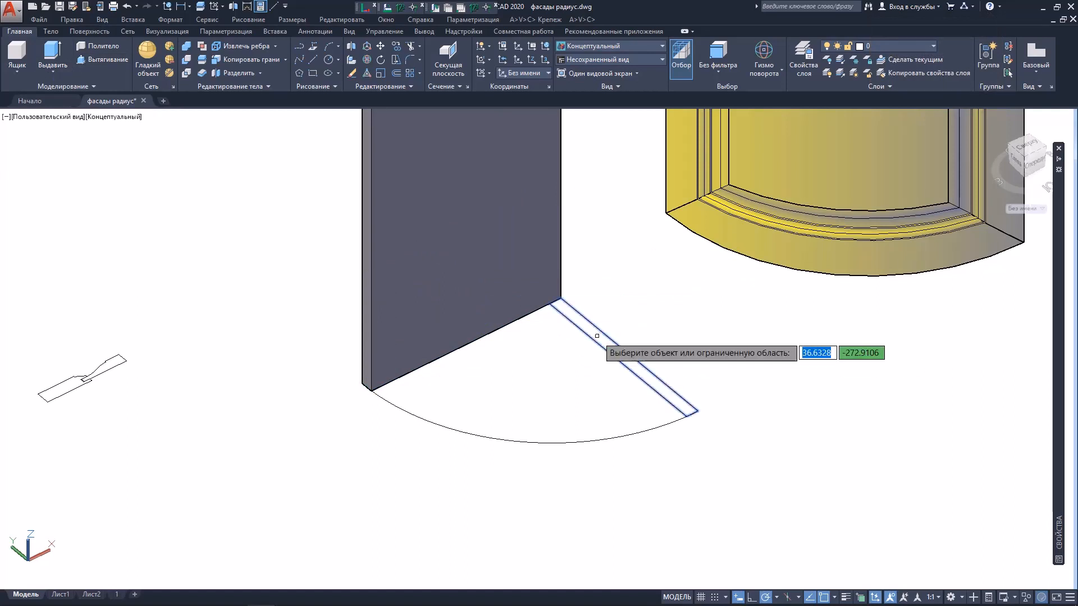
pyautogui.click(581, 318)
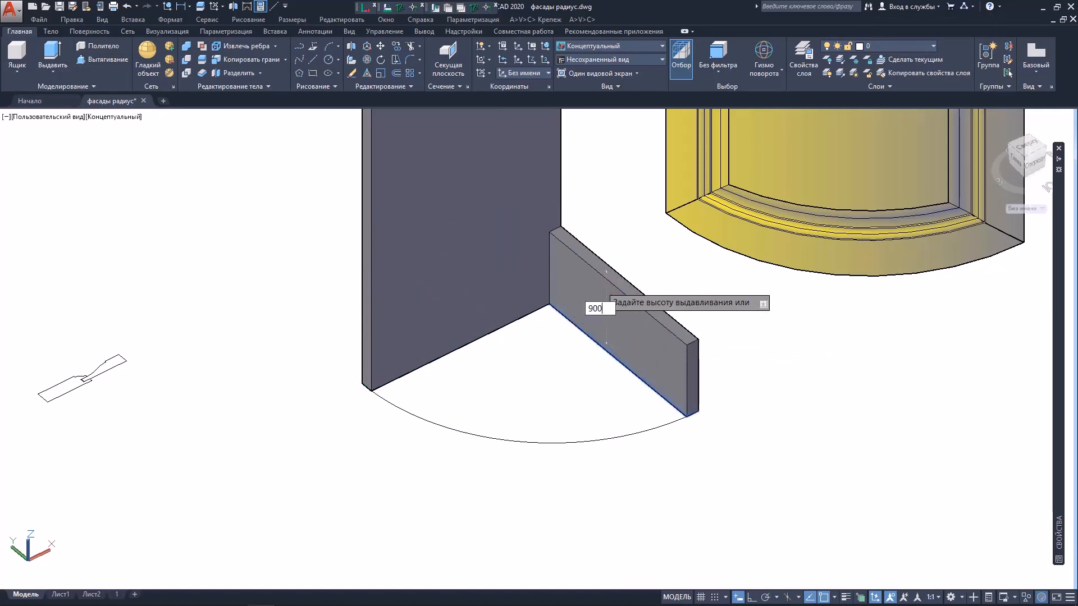
pyautogui.press('Return')
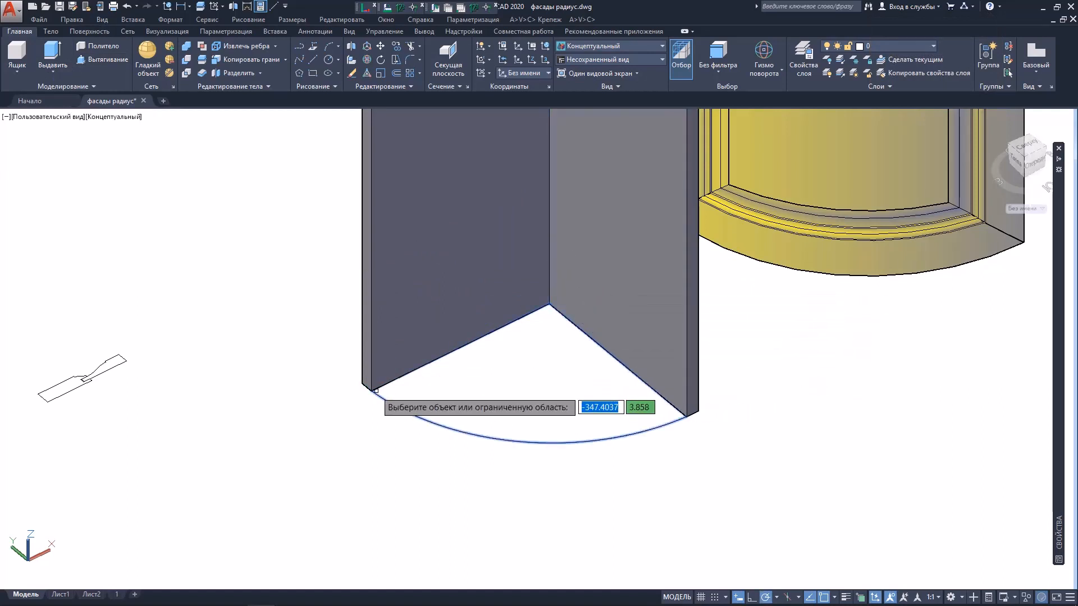
# Draw a circle centred on the outer corner where the side panels meet, reaching one panel's lower inner front corner.
pyautogui.scroll(5, 376, 390)
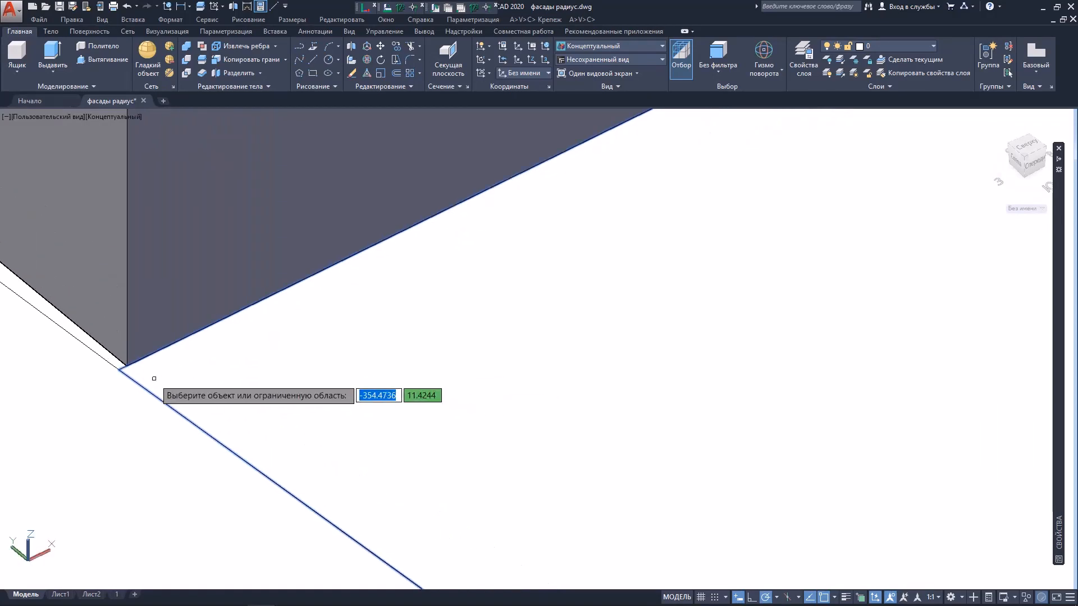
pyautogui.scroll(2, 154, 379)
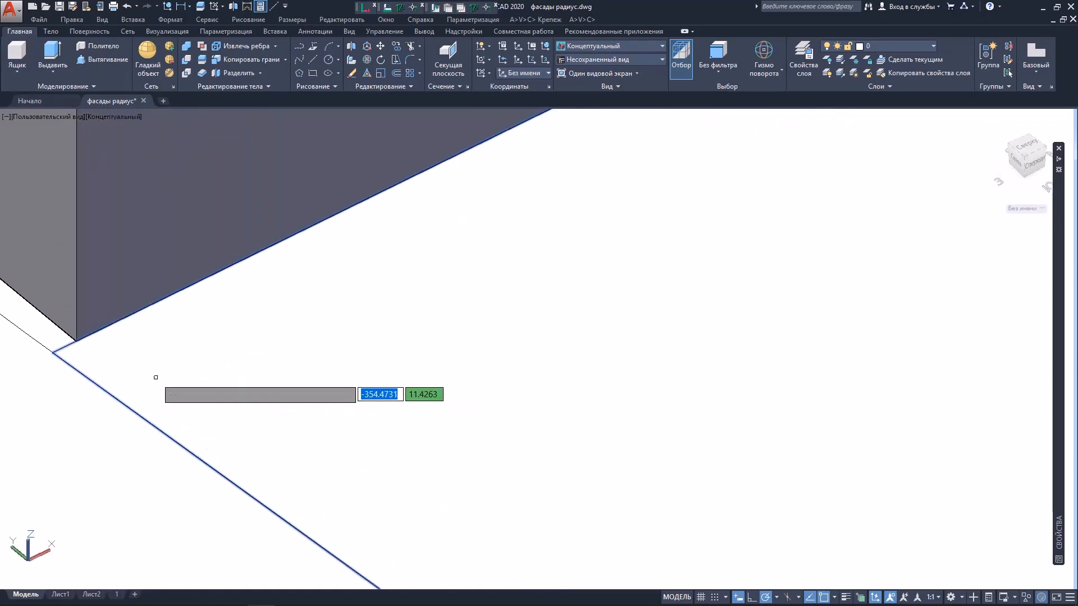
pyautogui.scroll(-8, 163, 388)
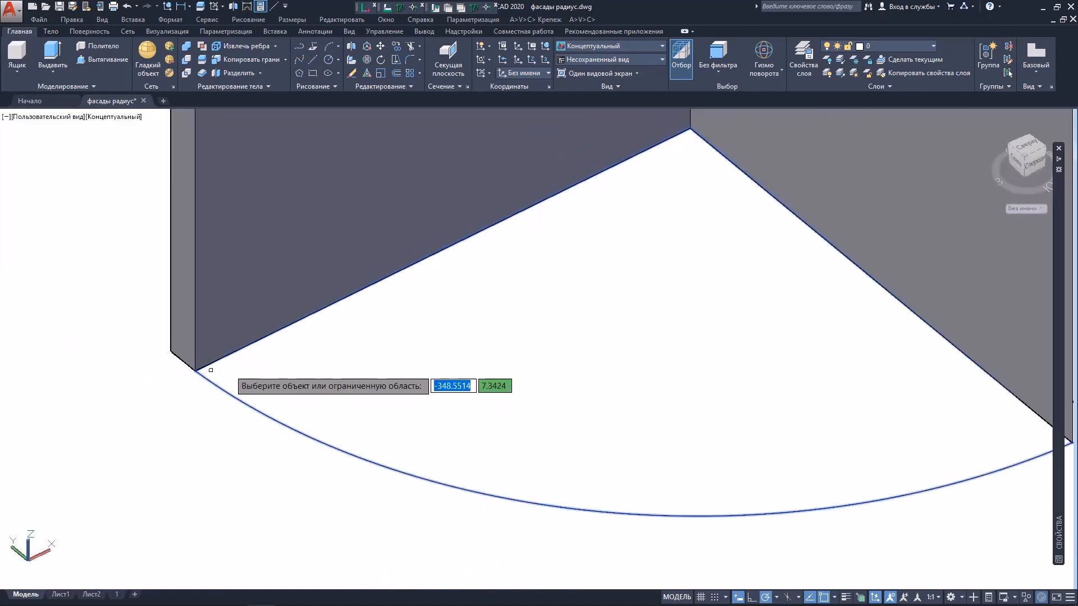
pyautogui.click(329, 60)
pyautogui.scroll(4, 413, 330)
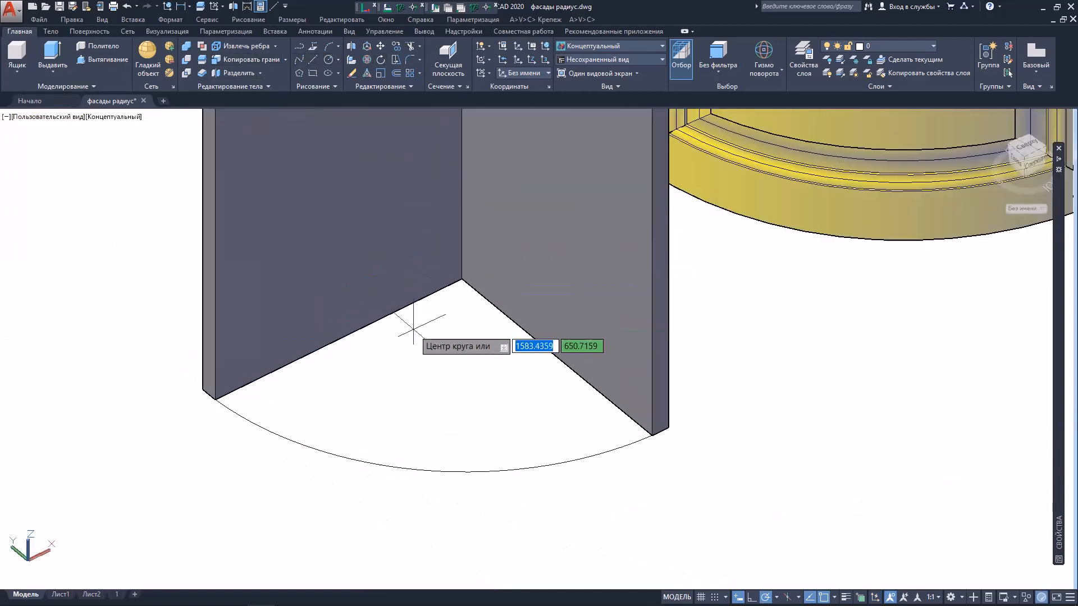
pyautogui.scroll(-6, 490, 308)
pyautogui.keyDown('shift'); pyautogui.moveTo(489, 348); pyautogui.dragTo(489, 275, button='middle'); pyautogui.keyUp('shift')
pyautogui.scroll(5, 481, 361)
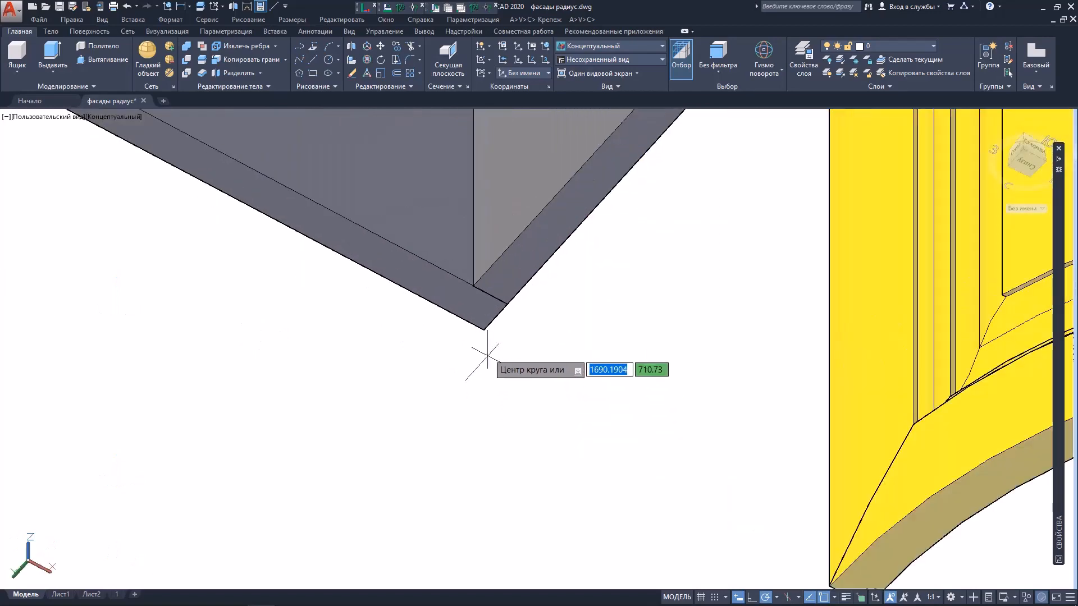
pyautogui.click(479, 329)
pyautogui.scroll(-2, 558, 257)
pyautogui.scroll(8, 558, 258)
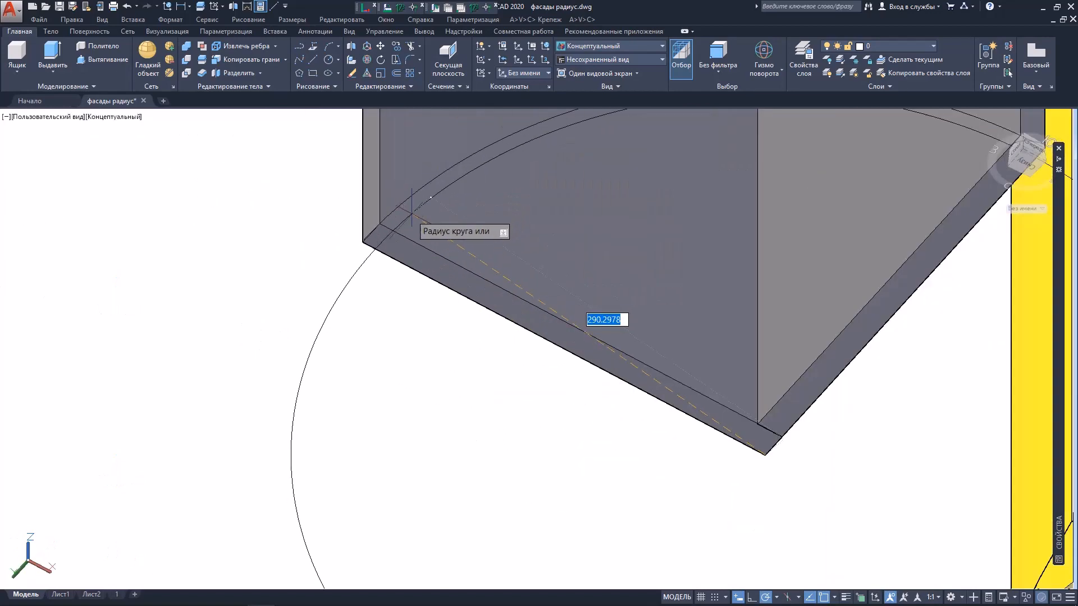
pyautogui.scroll(3, 306, 162)
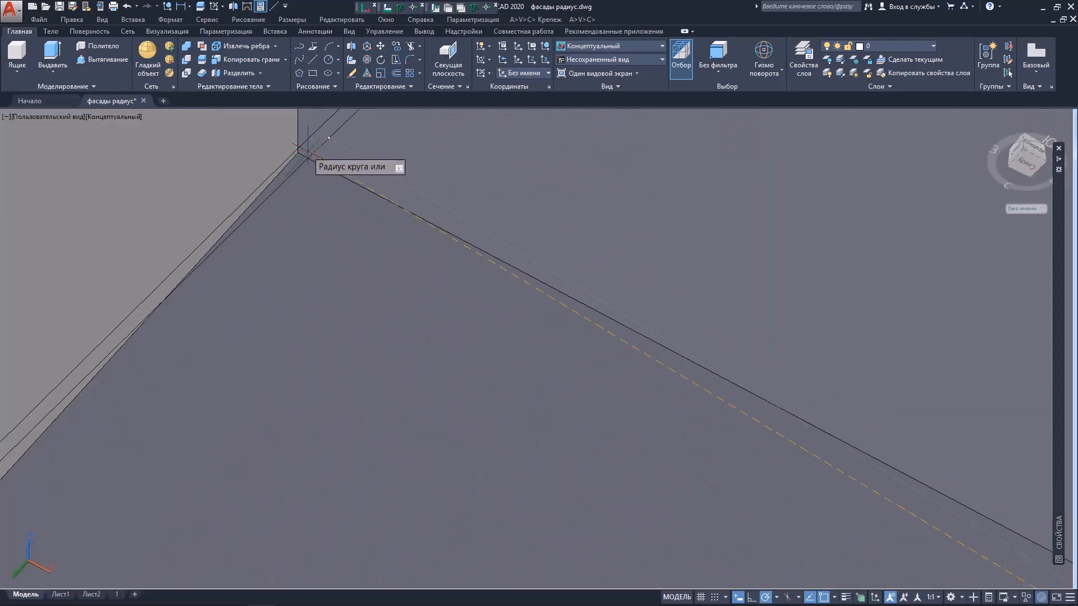
pyautogui.scroll(-9, 387, 201)
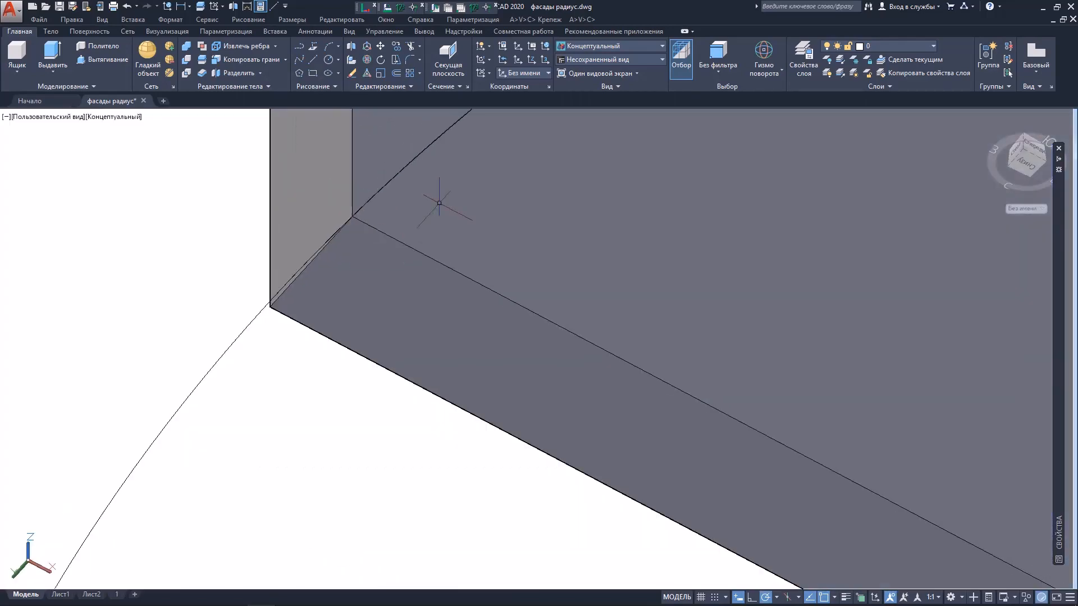
# Presspull the quarter-round area between the two side panels by 18 to form the bottom shelf.
pyautogui.keyDown('shift'); pyautogui.moveTo(512, 233); pyautogui.dragTo(565, 387, button='middle'); pyautogui.keyUp('shift')
pyautogui.moveTo(657, 323); pyautogui.dragTo(409, 419, button='middle')
pyautogui.press('Escape')
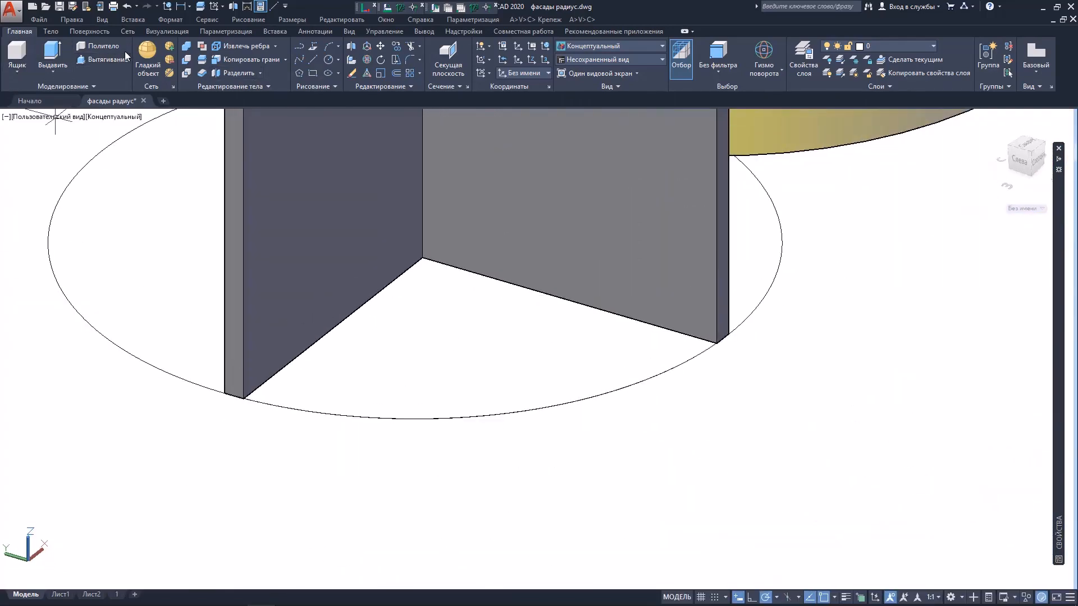
pyautogui.click(104, 60)
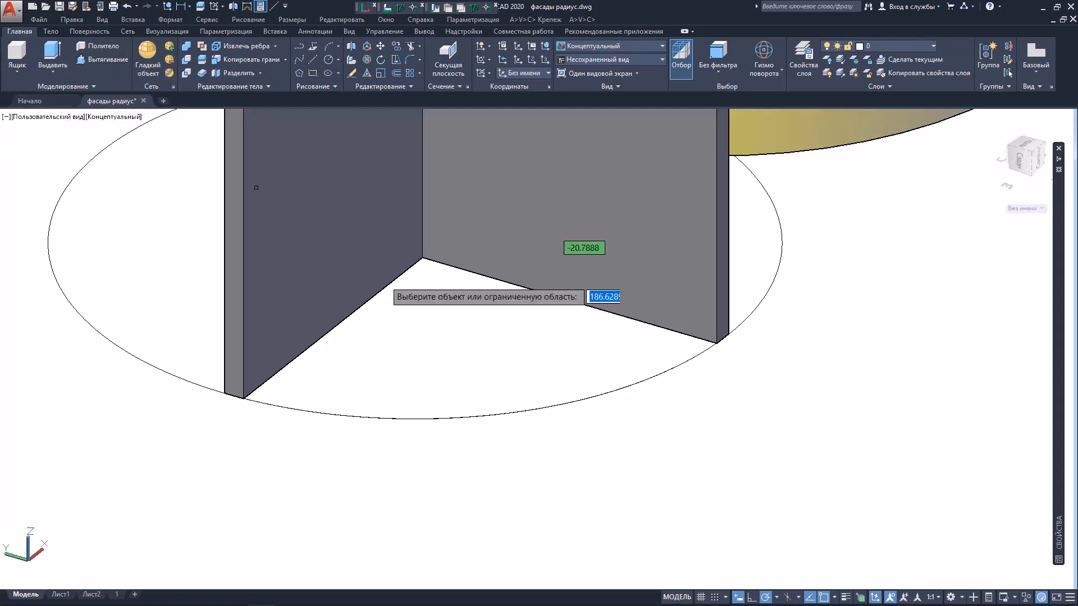
pyautogui.click(414, 320)
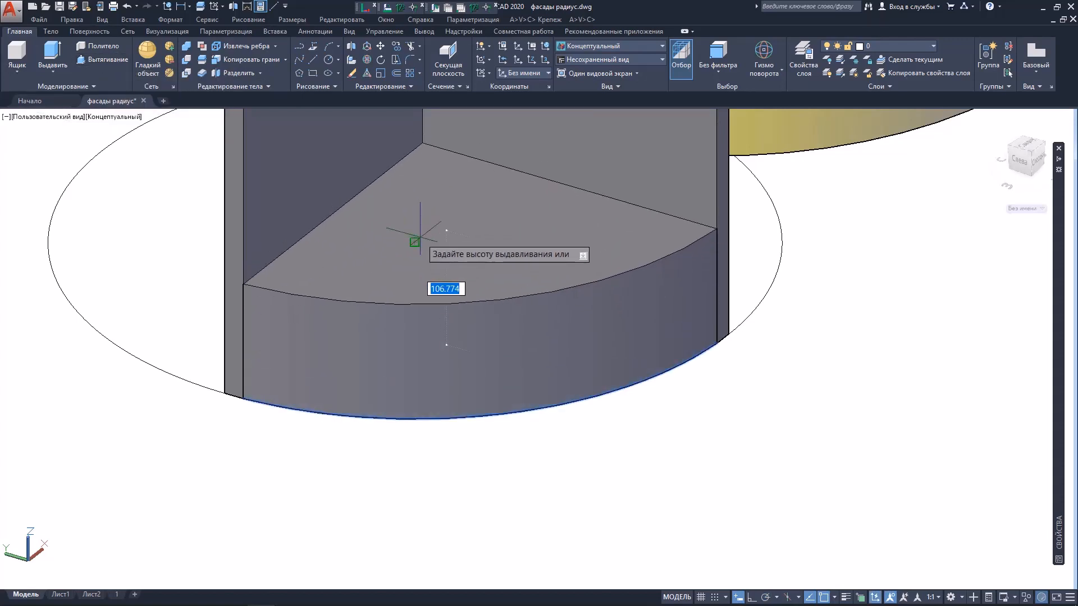
pyautogui.write('18')
pyautogui.press('Return')
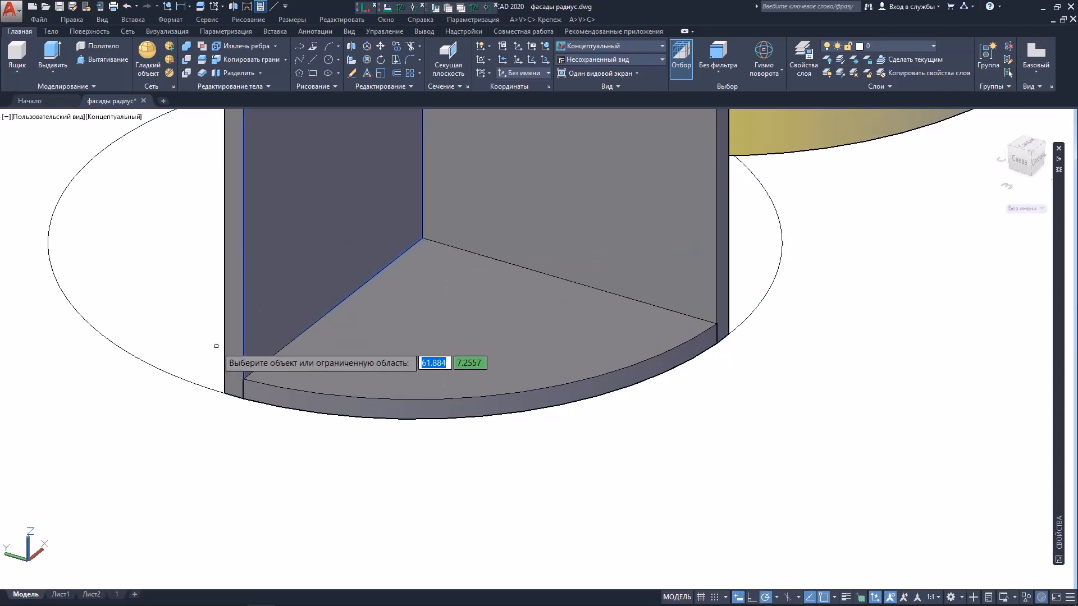
pyautogui.press('Escape')
# Delete the construction circle around the base of the side panels.
pyautogui.scroll(10, 241, 398)
pyautogui.scroll(-8, 280, 407)
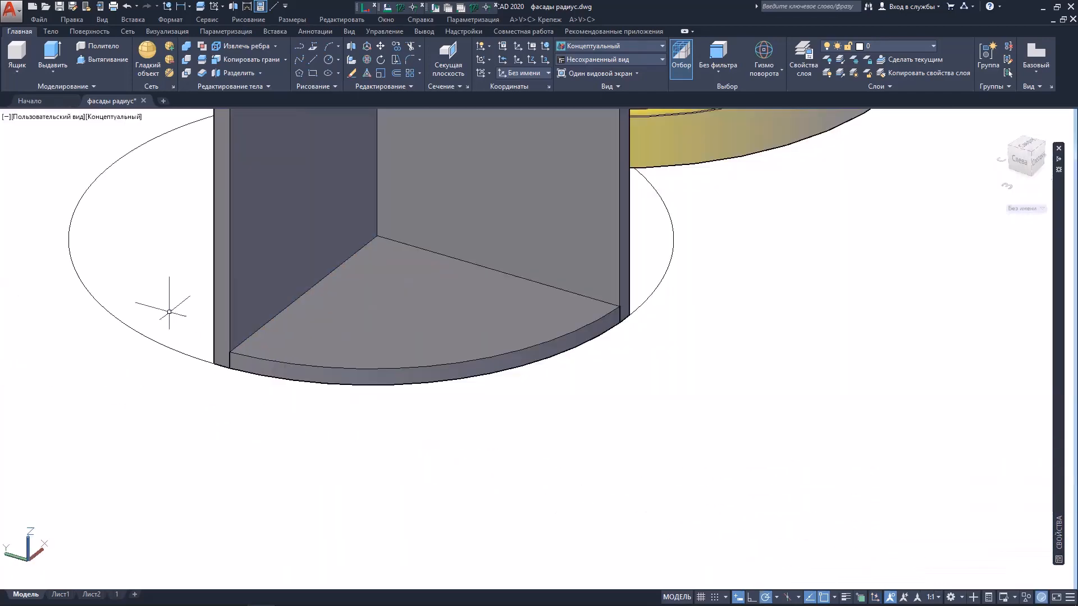
pyautogui.click(131, 336)
pyautogui.press('Delete')
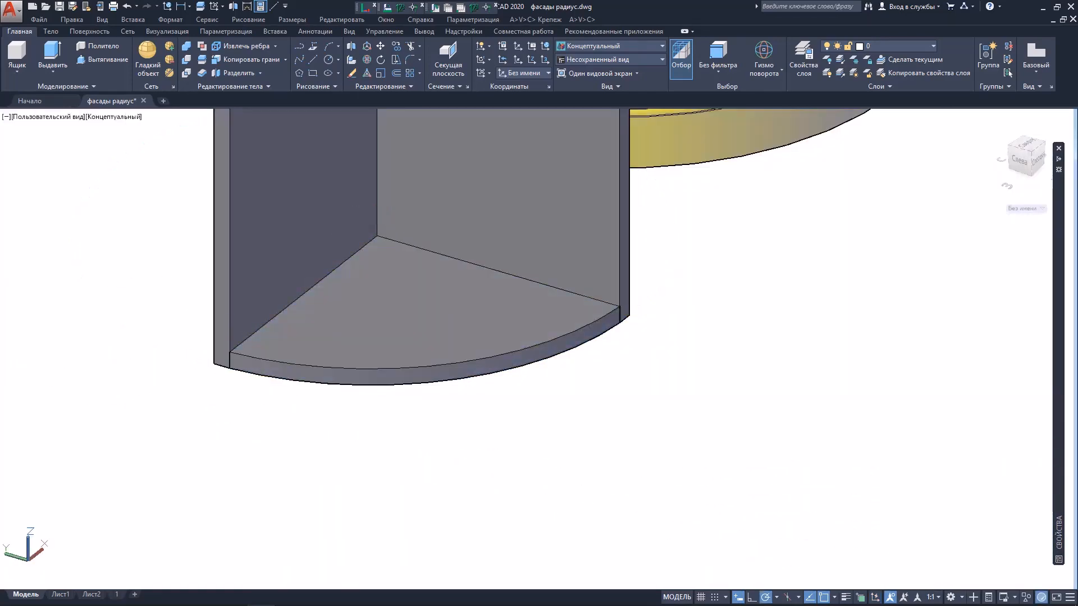
# Copy the bottom shelf from its upper front corner to the side panel's top inner front corner.
pyautogui.click(348, 360)
pyautogui.scroll(-2, 348, 359)
pyautogui.rightClick(368, 344)
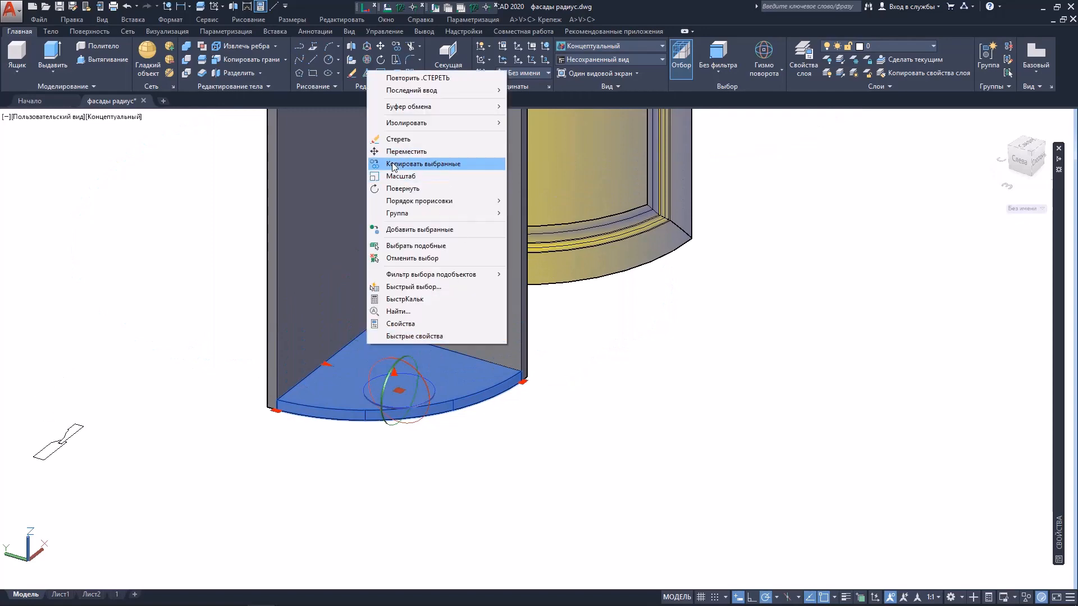
pyautogui.click(393, 164)
pyautogui.scroll(5, 548, 366)
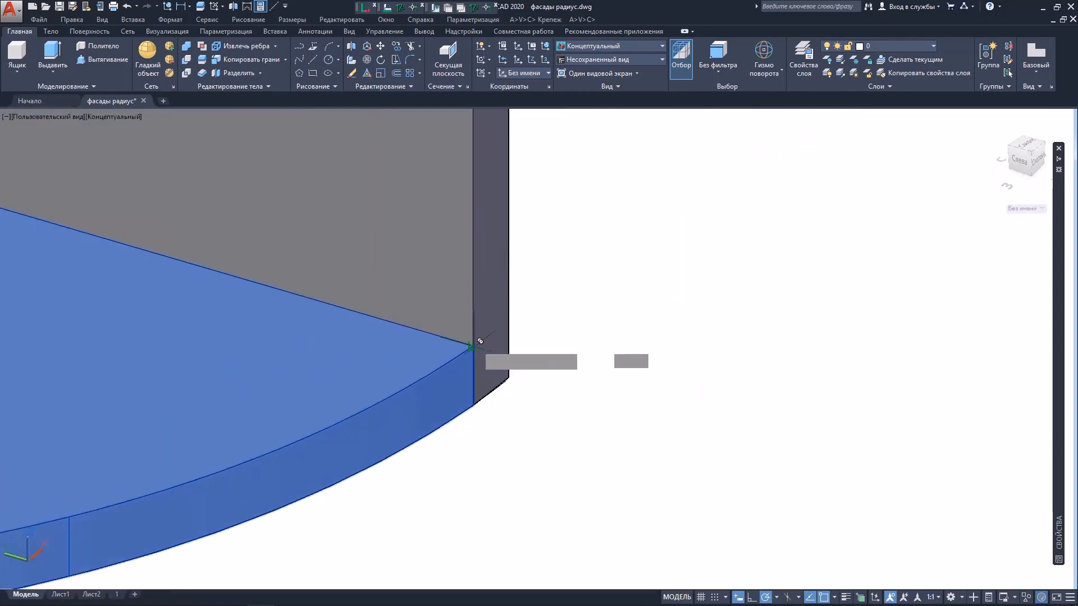
pyautogui.click(480, 341)
pyautogui.scroll(-5, 480, 341)
pyautogui.scroll(8, 556, 314)
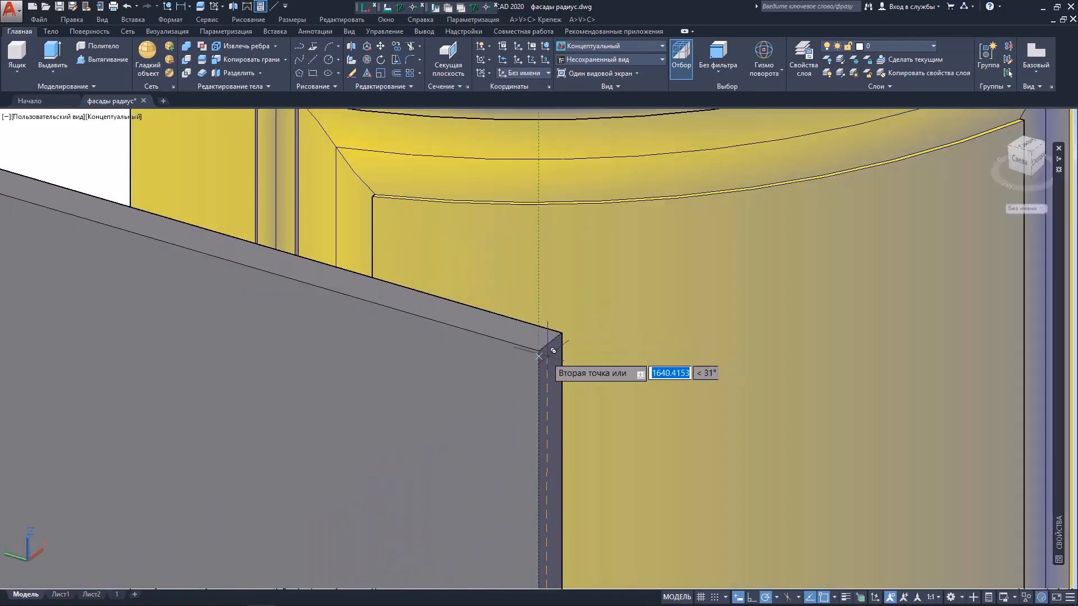
pyautogui.click(539, 356)
pyautogui.scroll(-6, 456, 371)
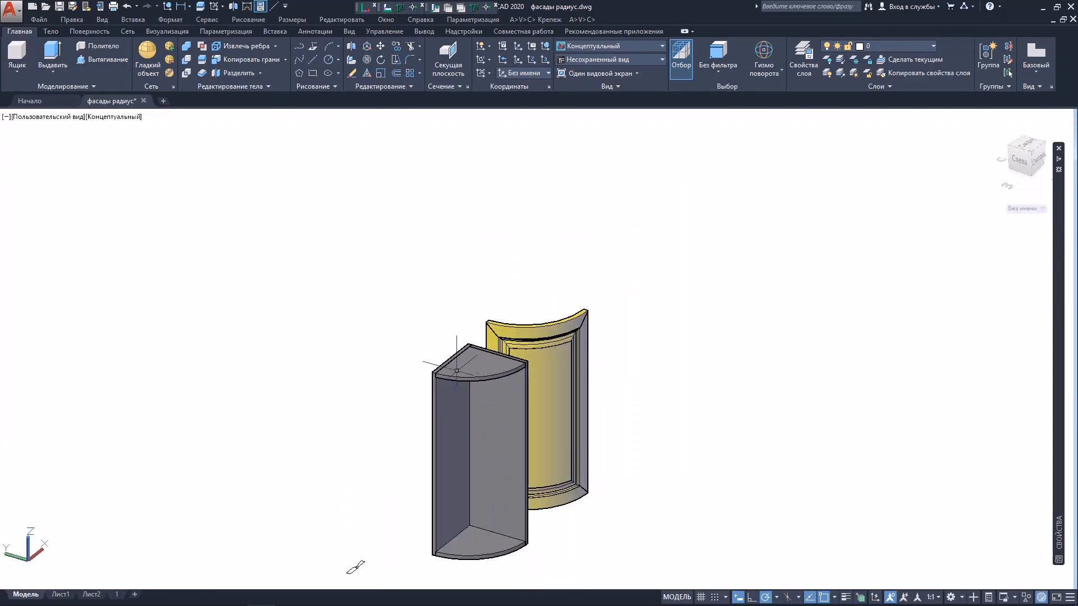
# Copy the top shelf from the midpoint of its short vertical edge down to the midpoint of the side panel's vertical edge.
pyautogui.rightClick(424, 305)
pyautogui.click(430, 365)
pyautogui.scroll(6, 524, 376)
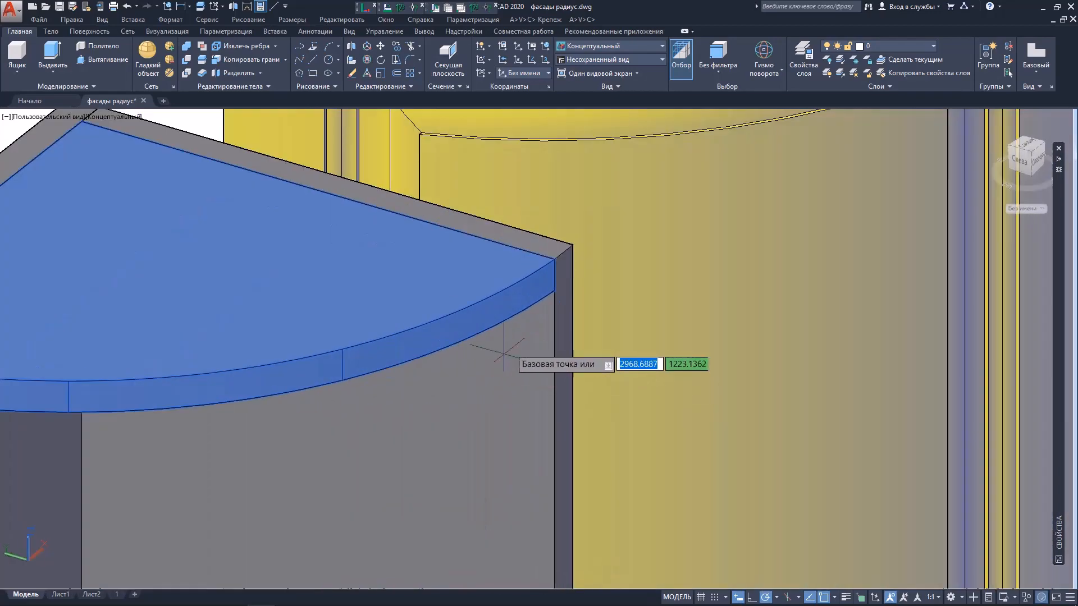
pyautogui.scroll(6, 533, 284)
pyautogui.scroll(-8, 632, 292)
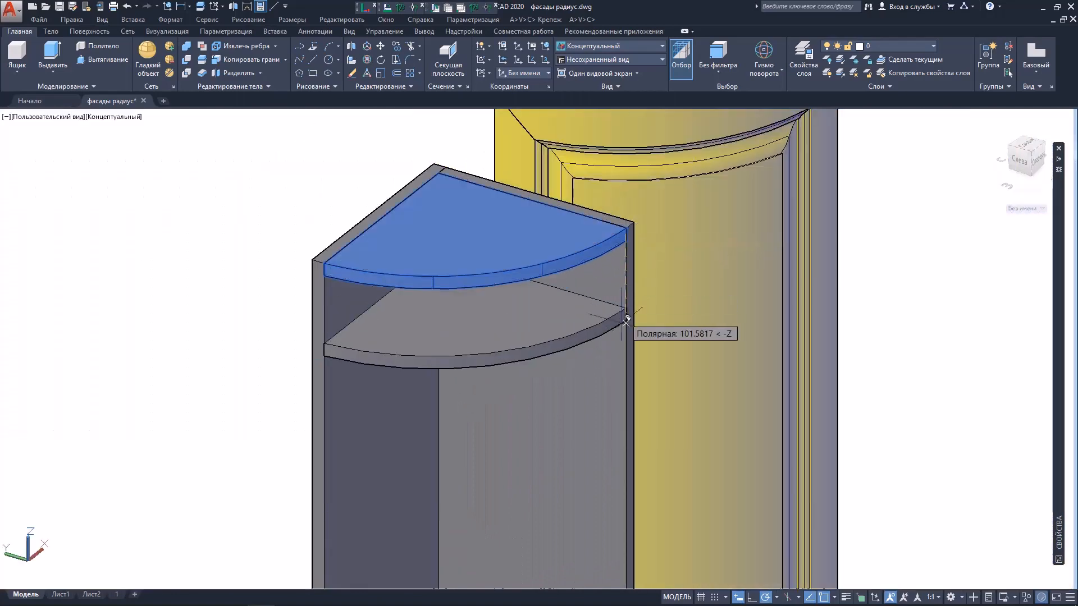
pyautogui.scroll(7, 623, 449)
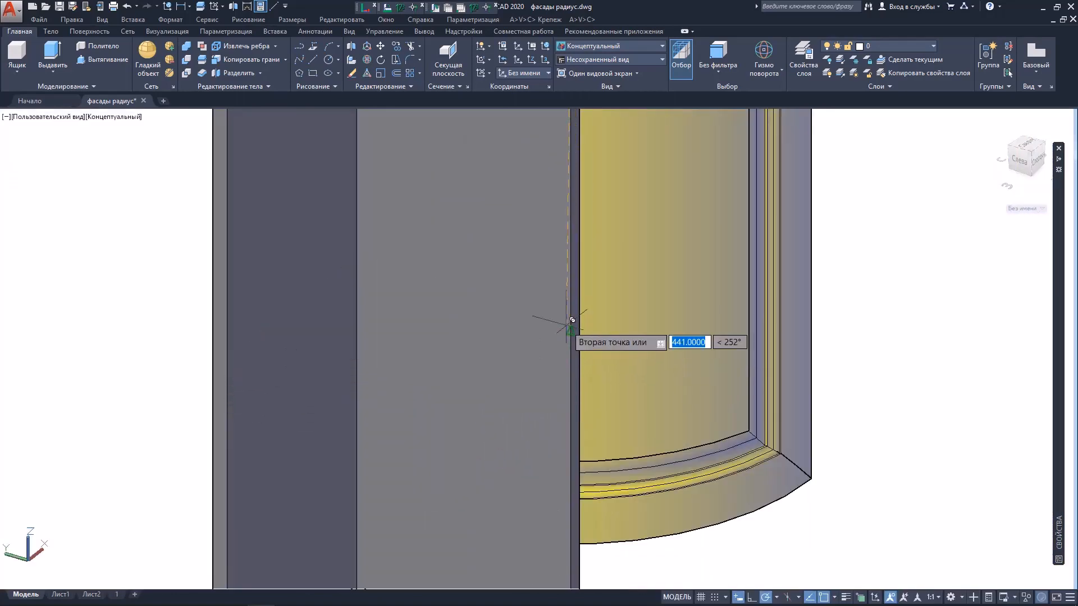
pyautogui.scroll(4, 582, 336)
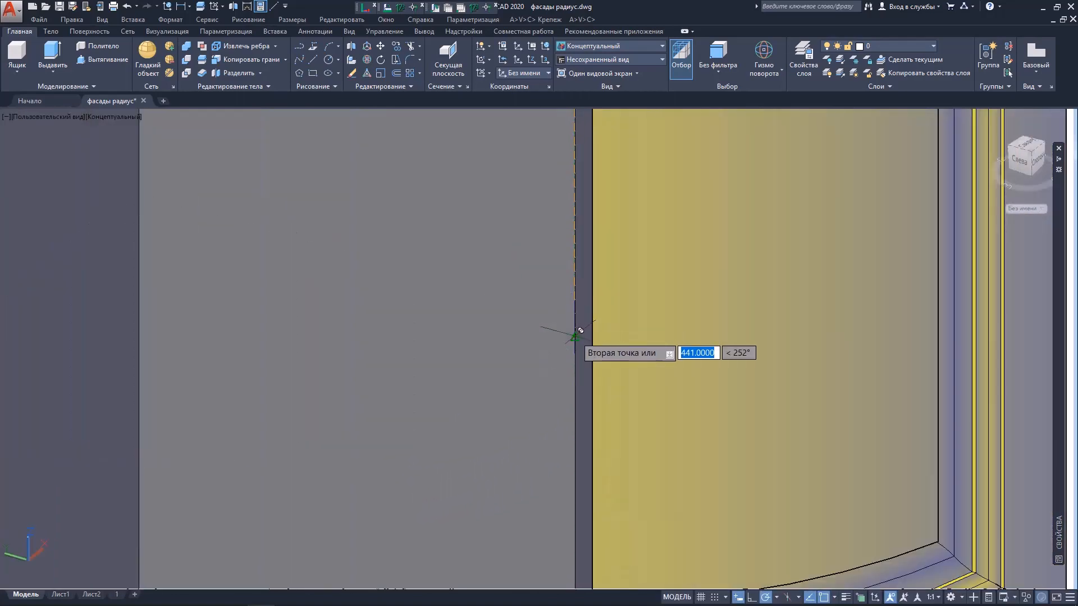
pyautogui.click(578, 333)
pyautogui.scroll(-10, 578, 332)
pyautogui.moveTo(477, 332); pyautogui.dragTo(433, 313, button='middle')
pyautogui.scroll(8, 367, 320)
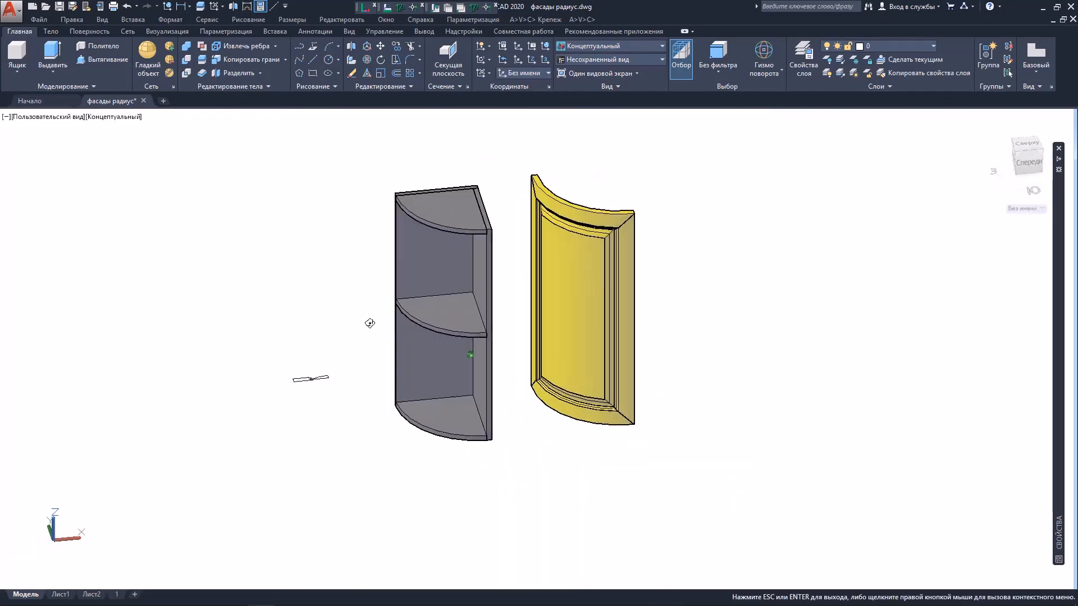
pyautogui.scroll(5, 361, 425)
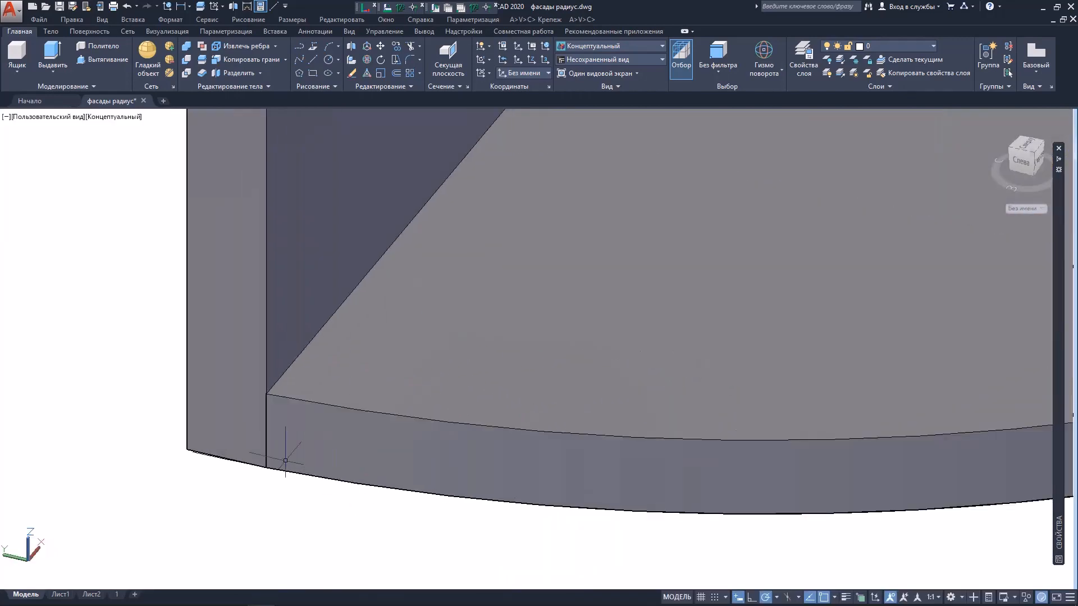
# Examine the arc at the cabinet's lower front corner and the outlines of the two flat door profiles beside it.
pyautogui.scroll(4, 154, 412)
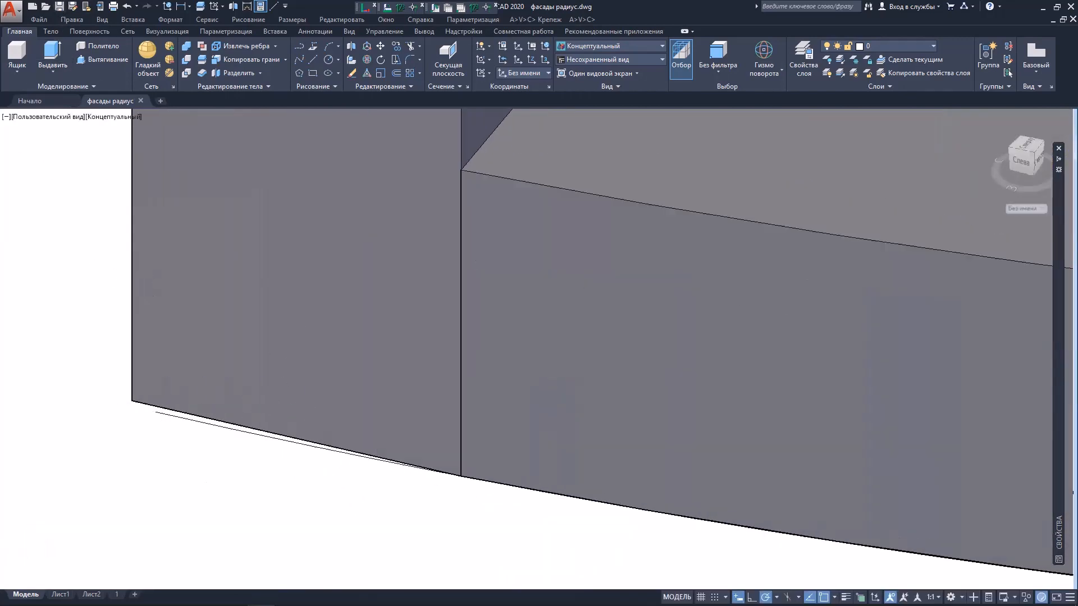
pyautogui.scroll(-12, 162, 413)
pyautogui.scroll(-3, 296, 397)
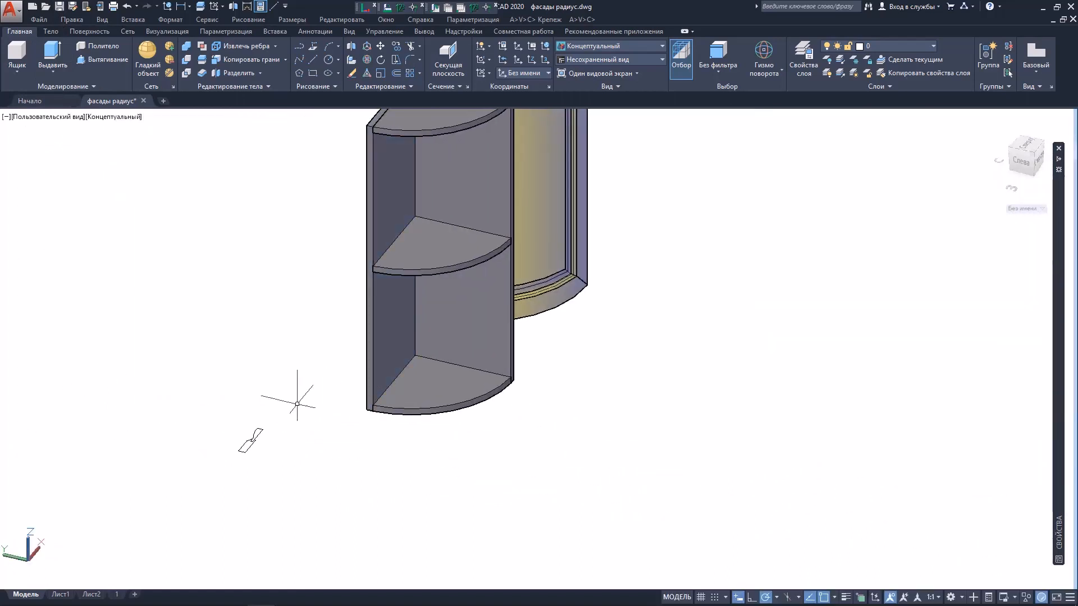
pyautogui.scroll(4, 217, 421)
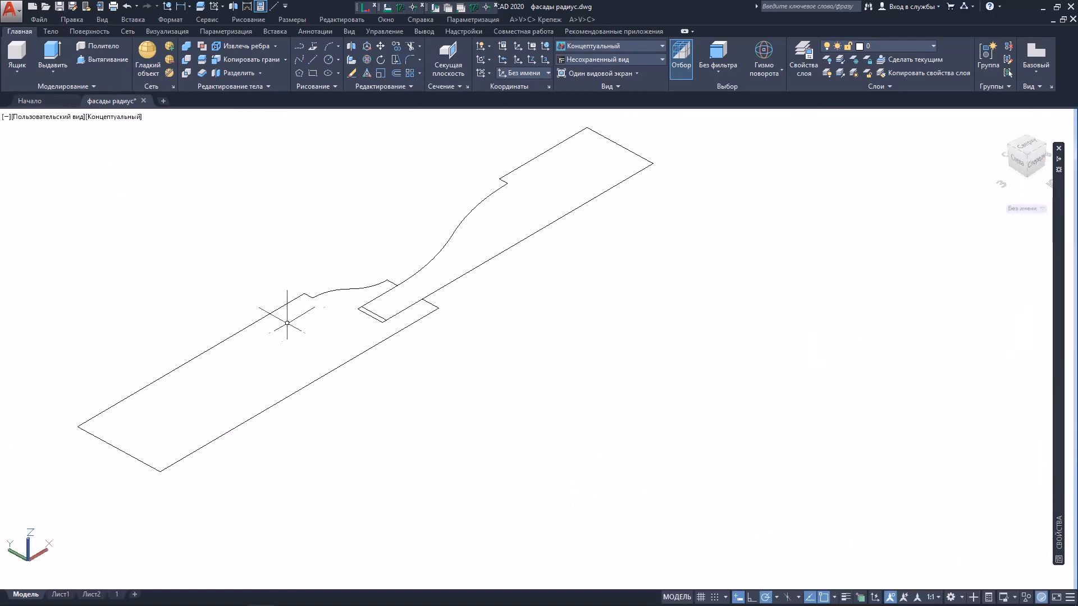
pyautogui.moveTo(287, 323); pyautogui.dragTo(296, 333, button='middle')
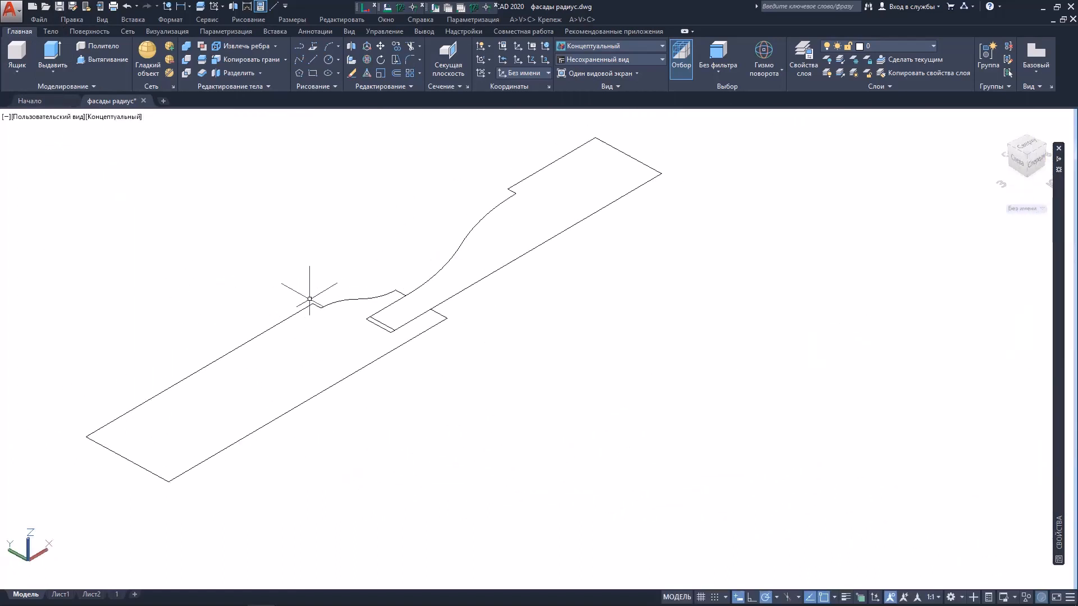
pyautogui.click(297, 309)
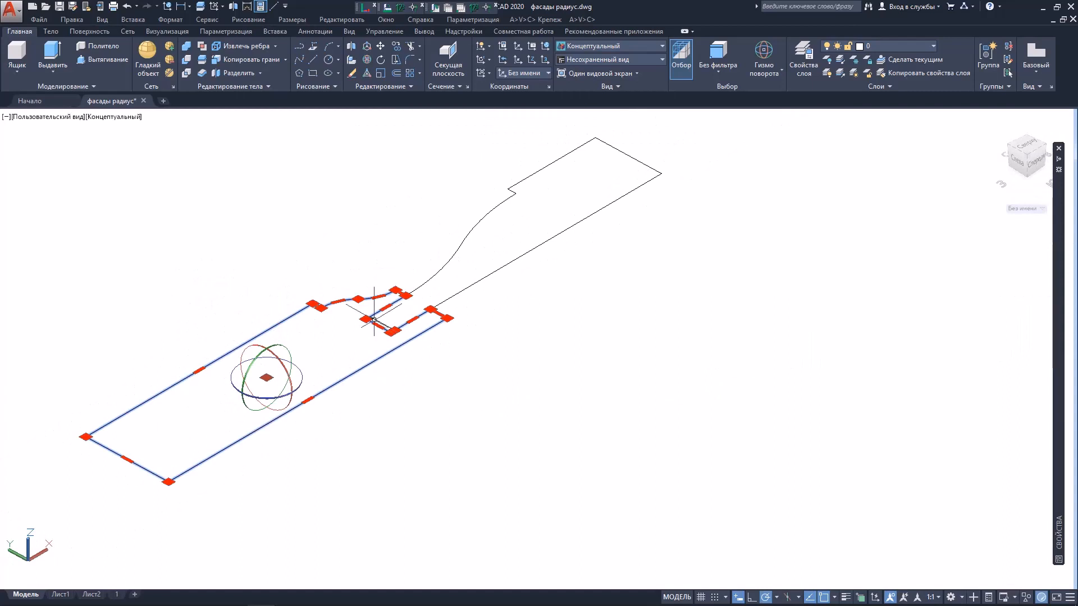
pyautogui.scroll(2, 426, 314)
pyautogui.scroll(-5, 359, 315)
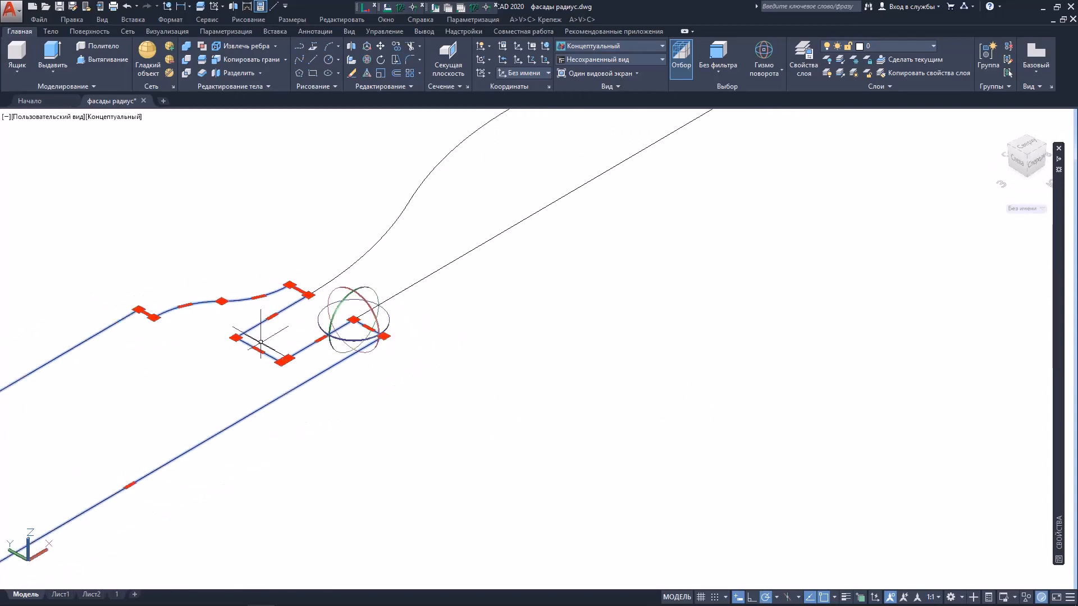
pyautogui.press('Escape')
pyautogui.scroll(2, 292, 283)
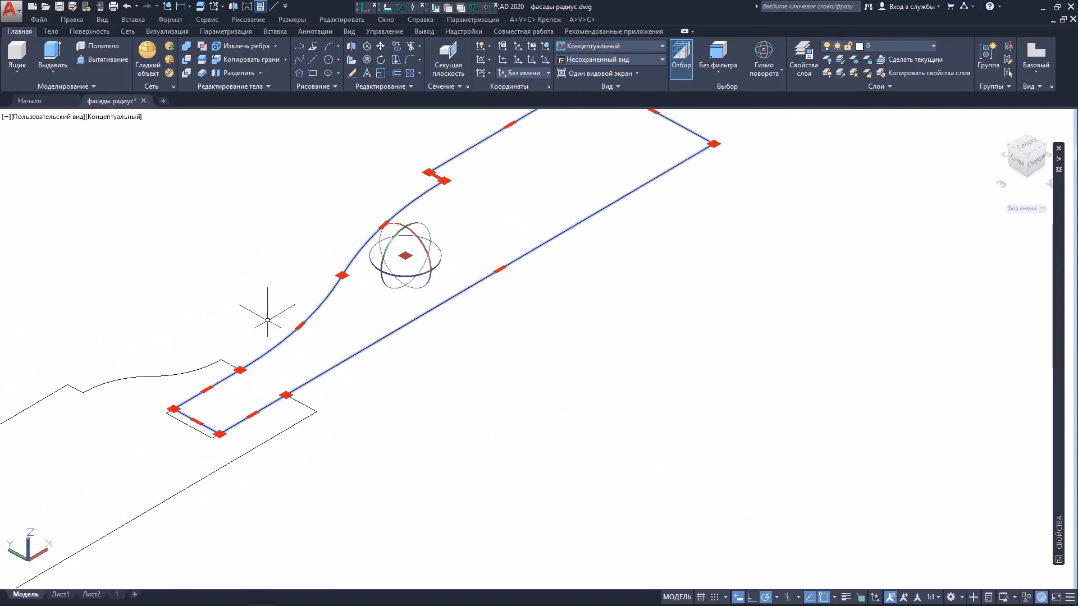
pyautogui.scroll(-1, 335, 248)
pyautogui.scroll(4, 336, 247)
pyautogui.scroll(-5, 508, 293)
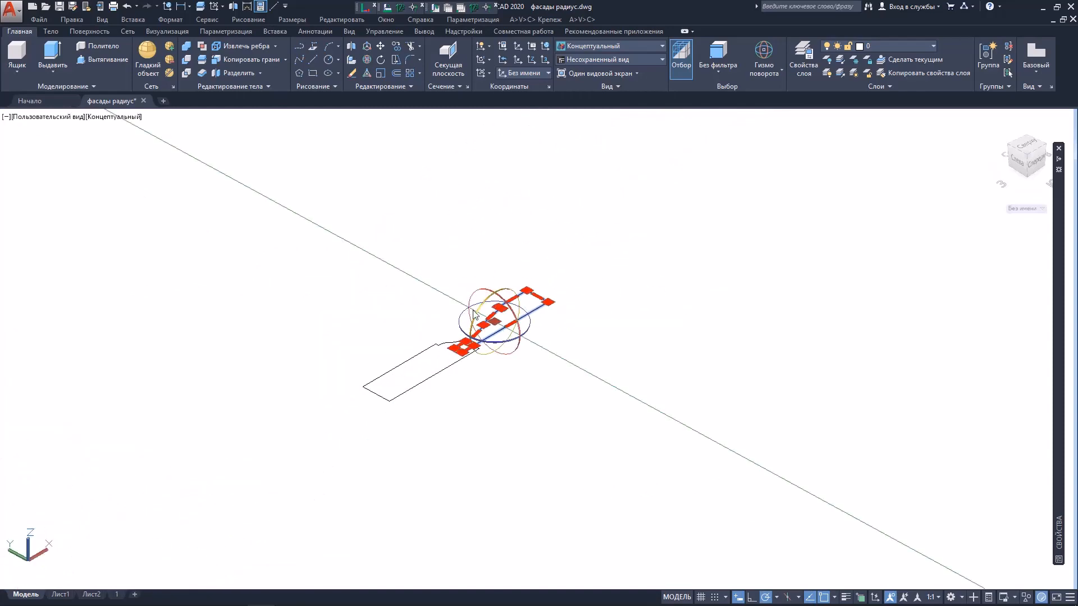
# Move the two flat door profiles together to the open space beside the cabinet's lower front corner.
pyautogui.rightClick(360, 222)
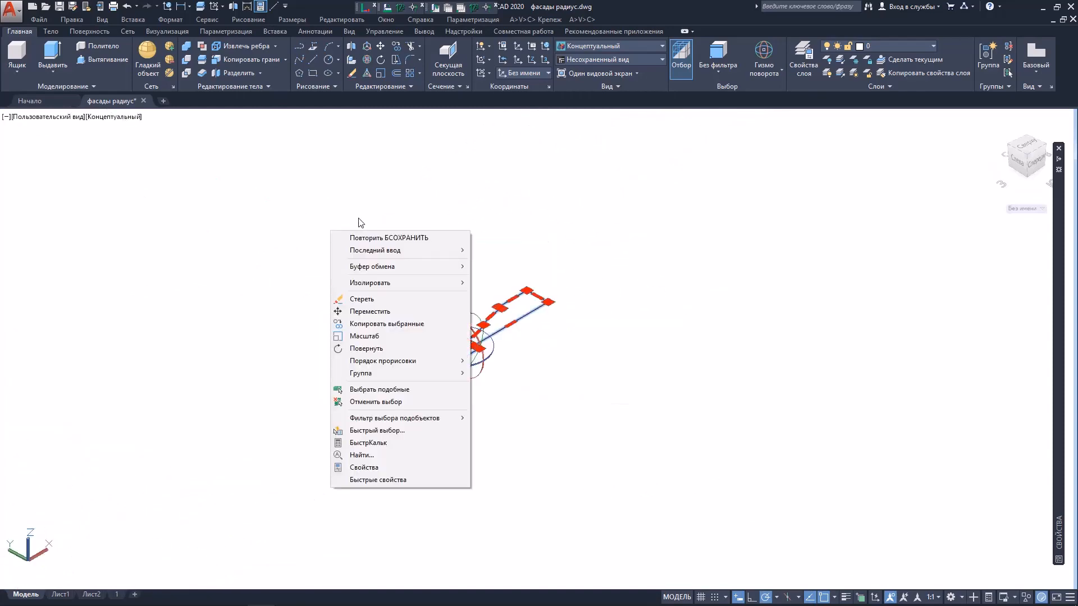
pyautogui.click(357, 311)
pyautogui.scroll(4, 380, 409)
pyautogui.click(382, 412)
pyautogui.scroll(-5, 385, 414)
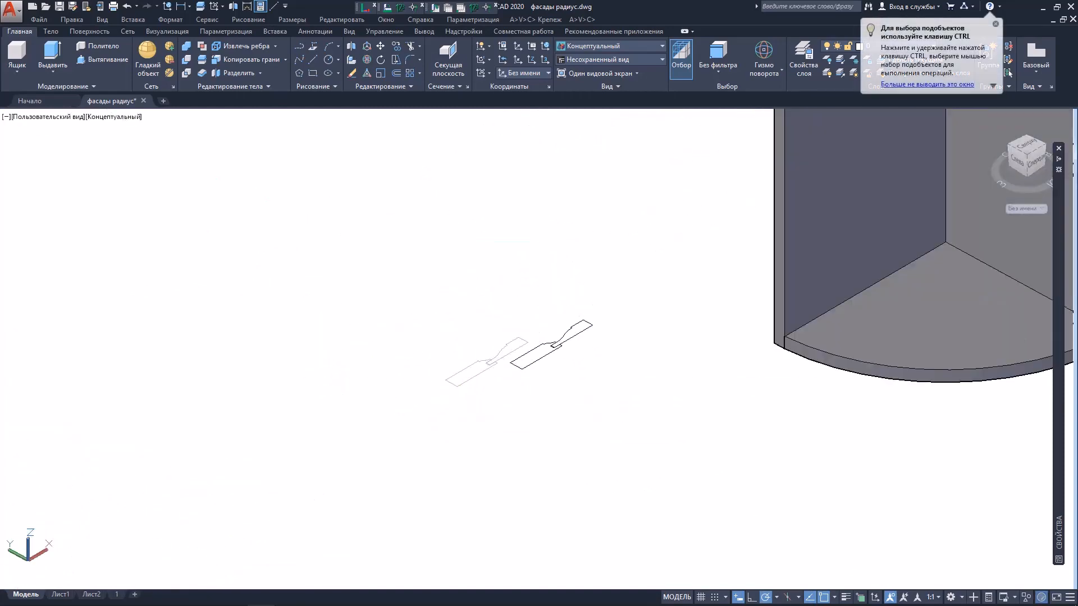
pyautogui.scroll(5, 522, 369)
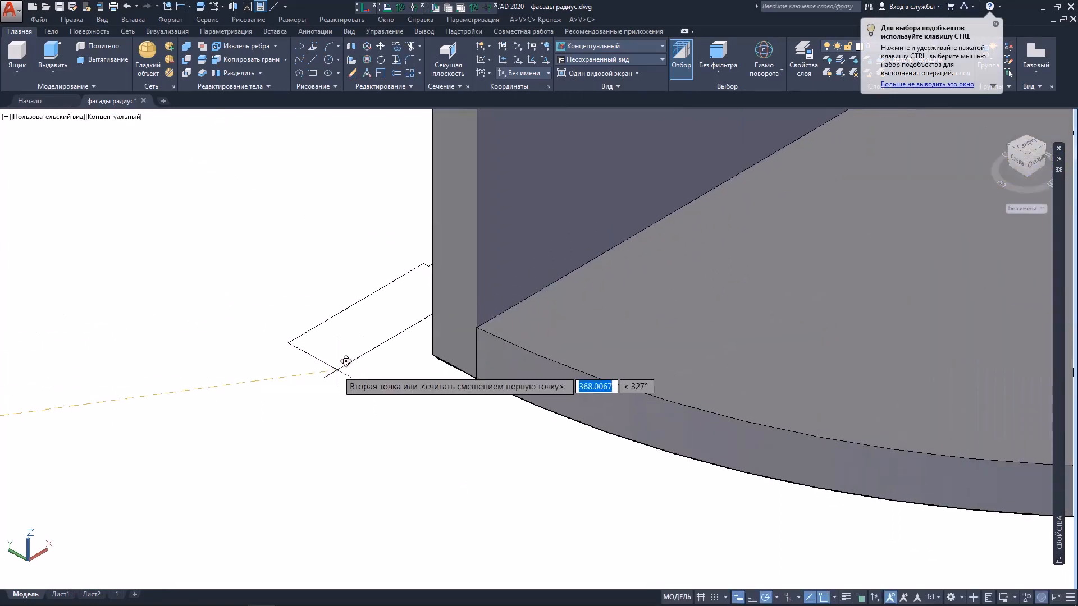
pyautogui.scroll(3, 337, 369)
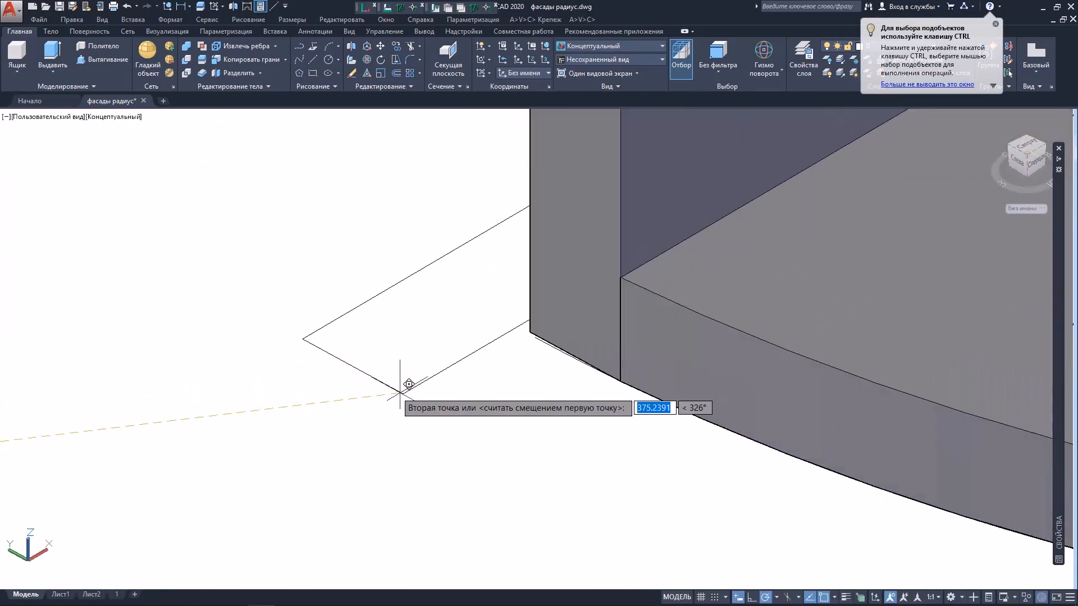
pyautogui.scroll(-4, 248, 381)
pyautogui.click(253, 435)
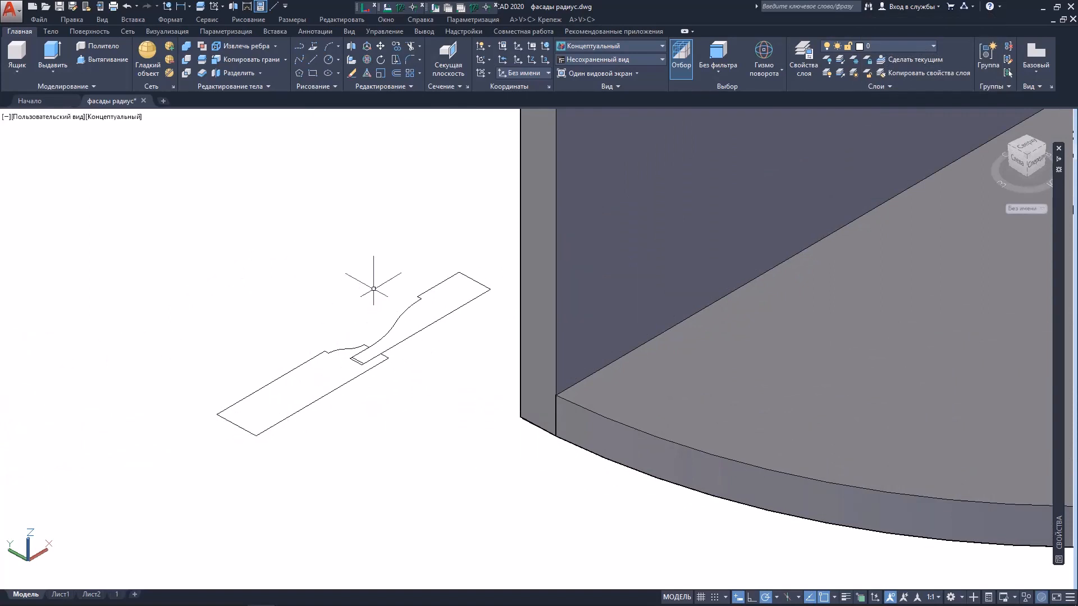
# Rotate both door profiles together 90° about the horizontal axis to stand them upright.
pyautogui.moveTo(365, 284); pyautogui.dragTo(210, 438)
pyautogui.scroll(2, 365, 312)
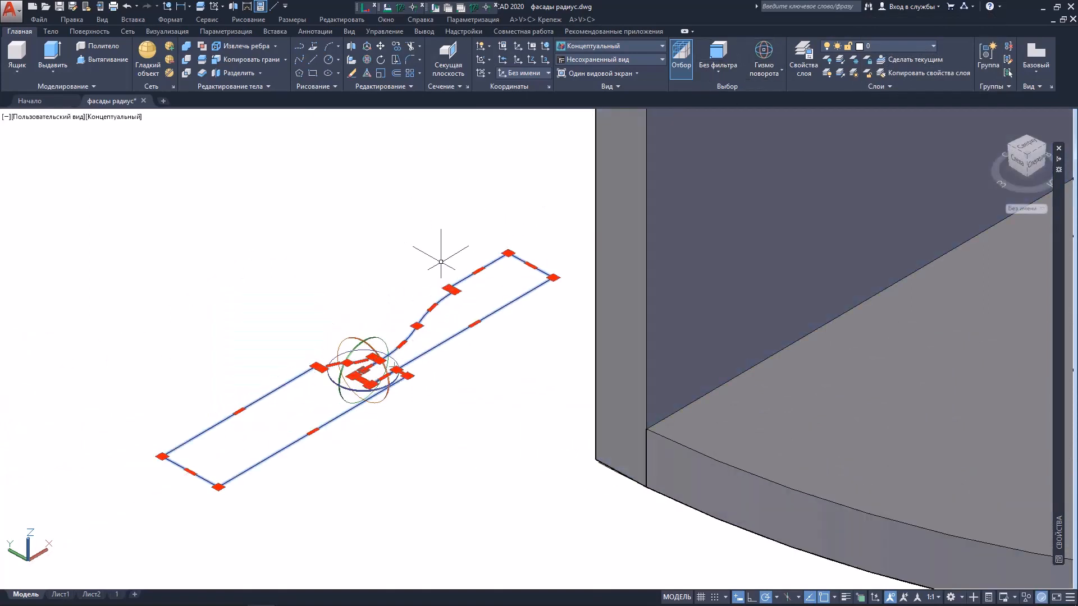
pyautogui.click(380, 343)
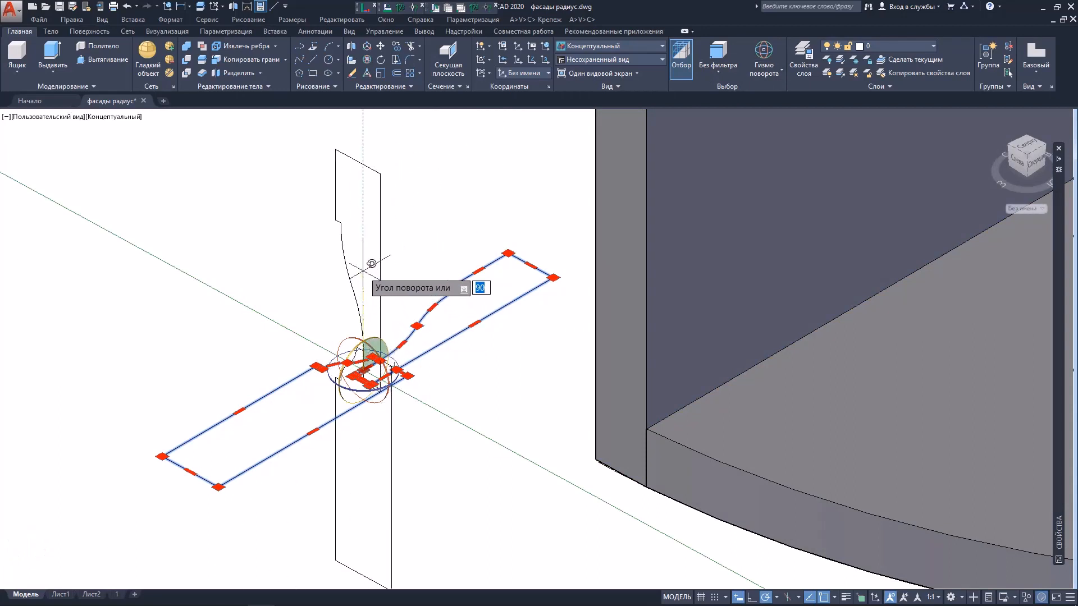
pyautogui.press('Escape')
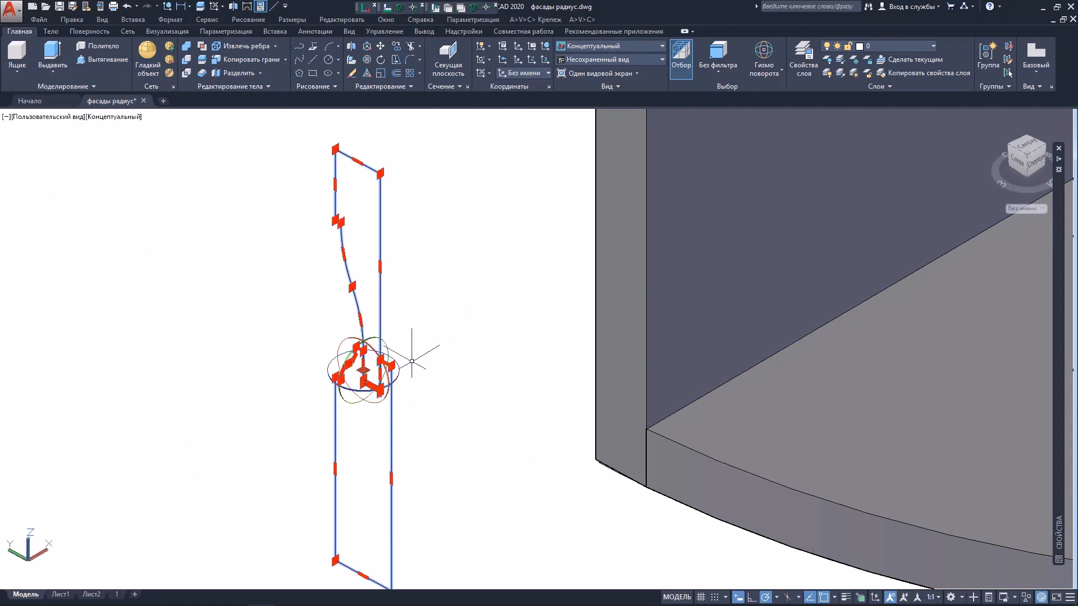
# Rotate the two upright profiles a quarter turn about the vertical axis so their flat backs face the cabinet.
pyautogui.click(362, 396)
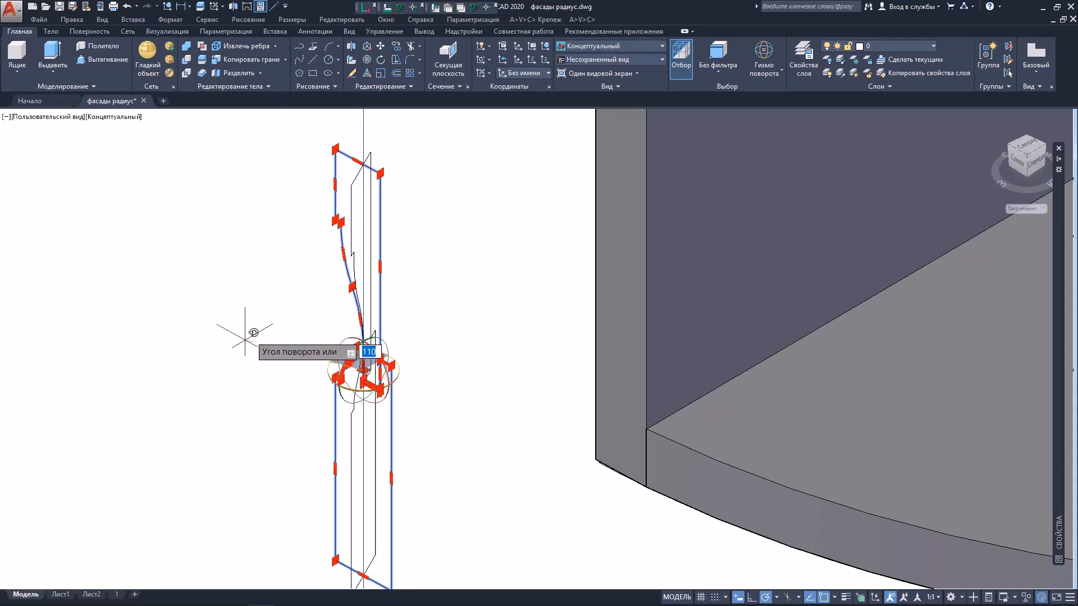
pyautogui.click(264, 317)
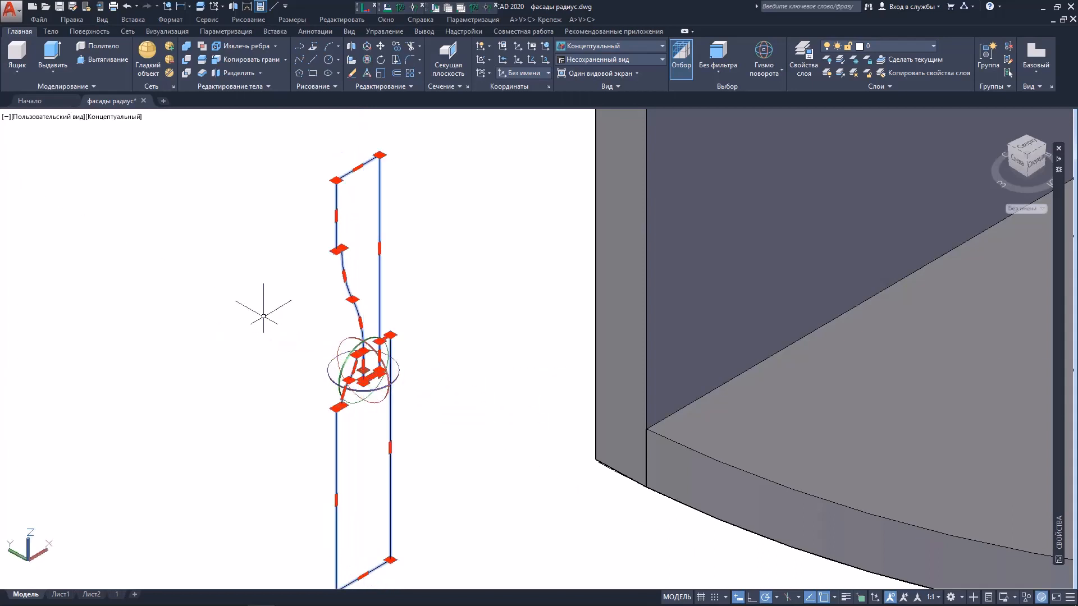
pyautogui.press('Escape')
# Move both profiles from the lower back corner of the larger one to the end of the base arc at the side panel.
pyautogui.click(437, 248)
pyautogui.moveTo(213, 289); pyautogui.dragTo(214, 241)
pyautogui.rightClick(214, 242)
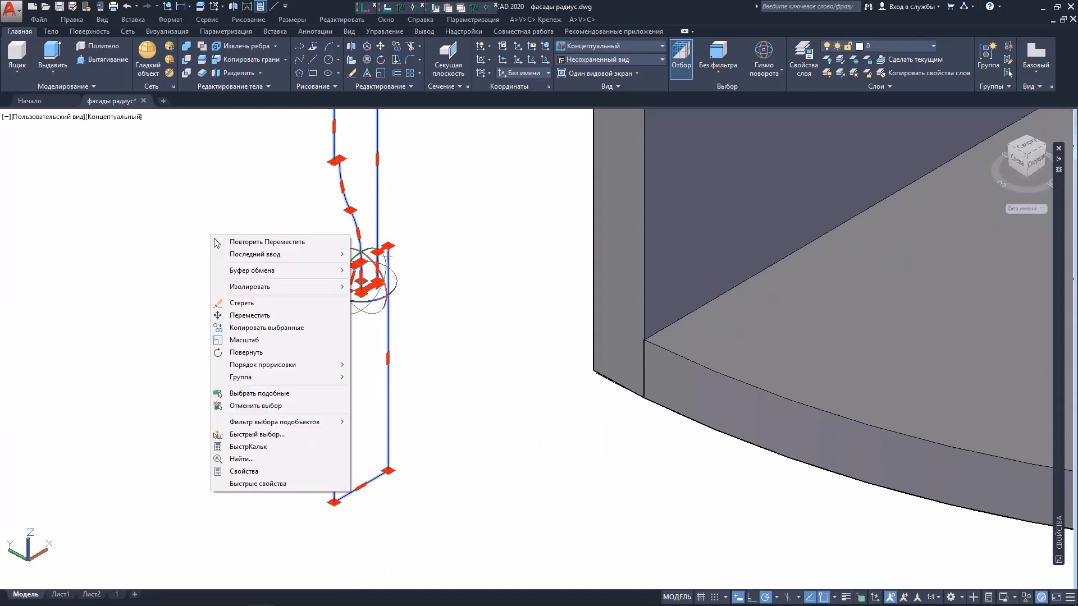
pyautogui.click(240, 313)
pyautogui.scroll(3, 402, 465)
pyautogui.click(388, 470)
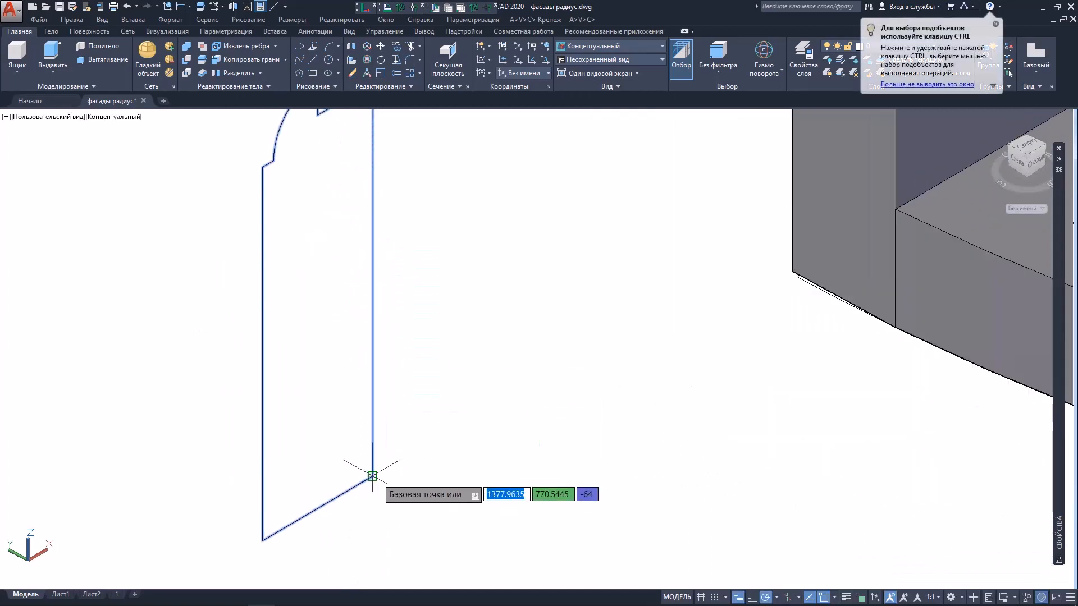
pyautogui.scroll(6, 635, 291)
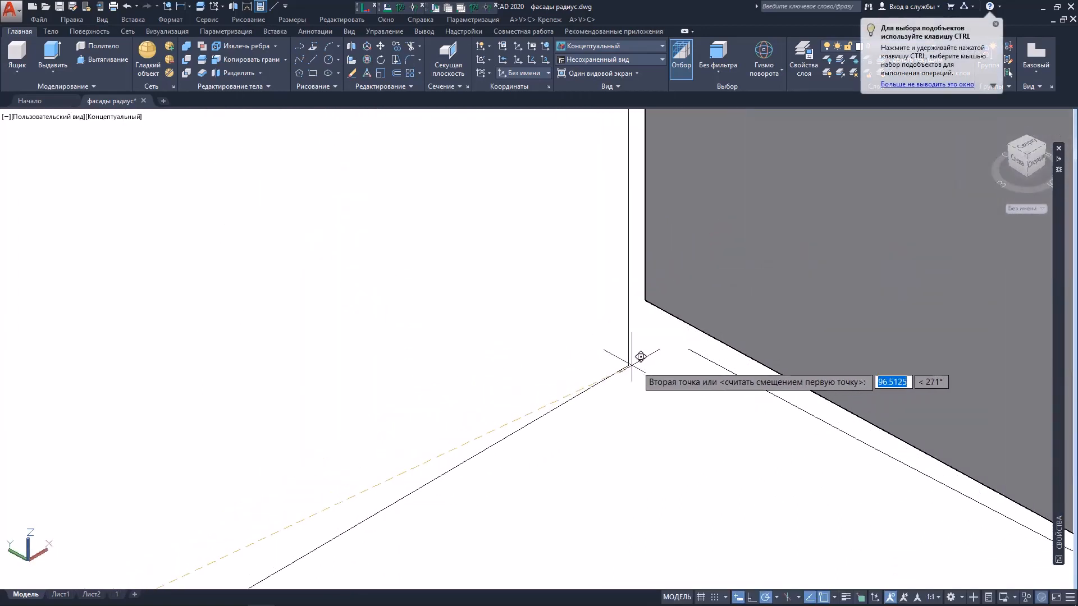
pyautogui.click(686, 346)
pyautogui.scroll(-5, 506, 294)
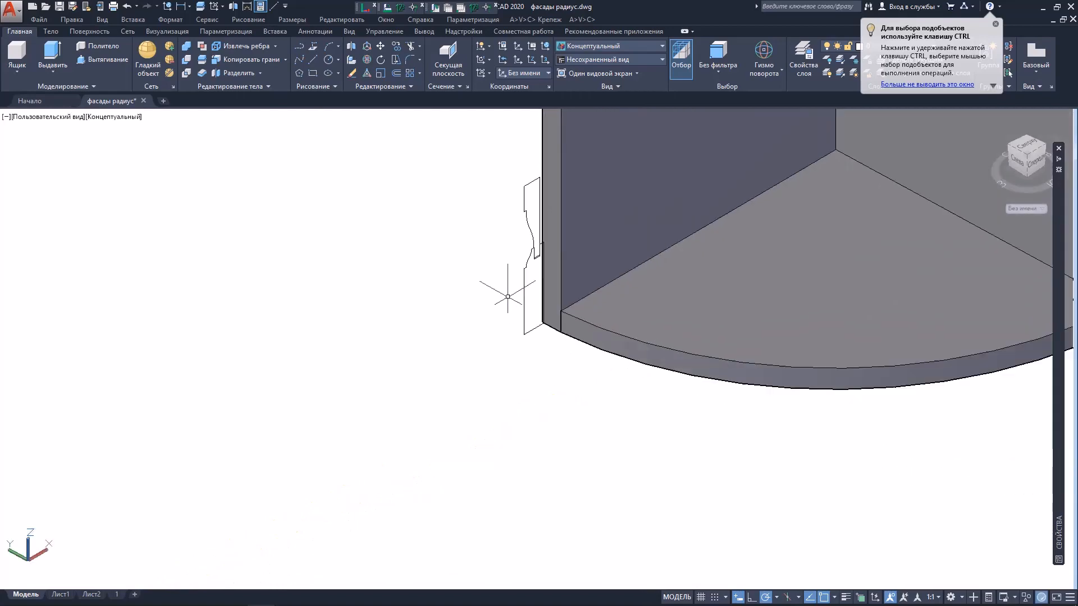
# Group the cabinet's two side panels and three quarter-round shelves.
pyautogui.keyDown('shift'); pyautogui.moveTo(394, 361); pyautogui.dragTo(602, 360, button='middle'); pyautogui.keyUp('shift')
pyautogui.scroll(-2, 668, 354)
pyautogui.moveTo(674, 351); pyautogui.dragTo(409, 312, button='middle')
pyautogui.keyDown('shift'); pyautogui.moveTo(601, 331); pyautogui.dragTo(430, 409, button='middle'); pyautogui.keyUp('shift')
pyautogui.scroll(-2, 421, 325)
pyautogui.click(429, 413)
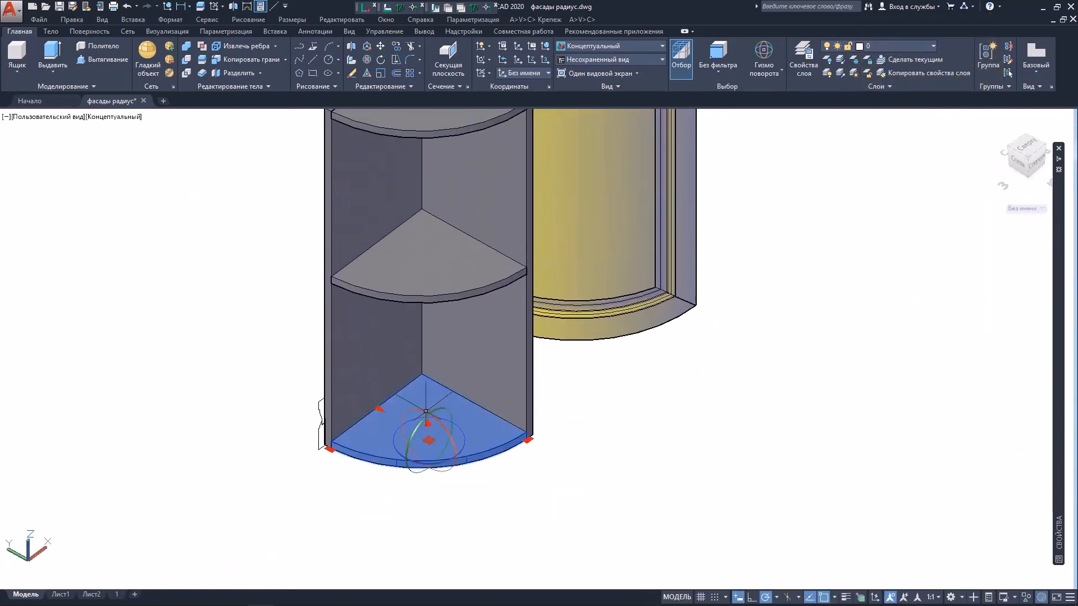
pyautogui.click(377, 326)
pyautogui.click(484, 283)
pyautogui.moveTo(469, 167); pyautogui.dragTo(469, 231, button='middle')
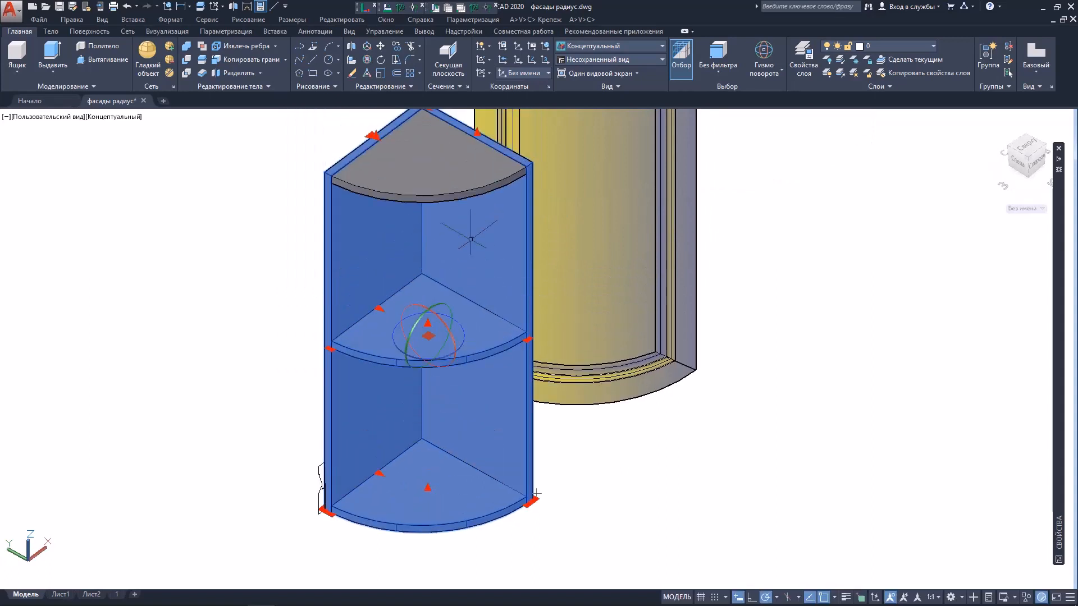
pyautogui.click(441, 203)
pyautogui.rightClick(442, 202)
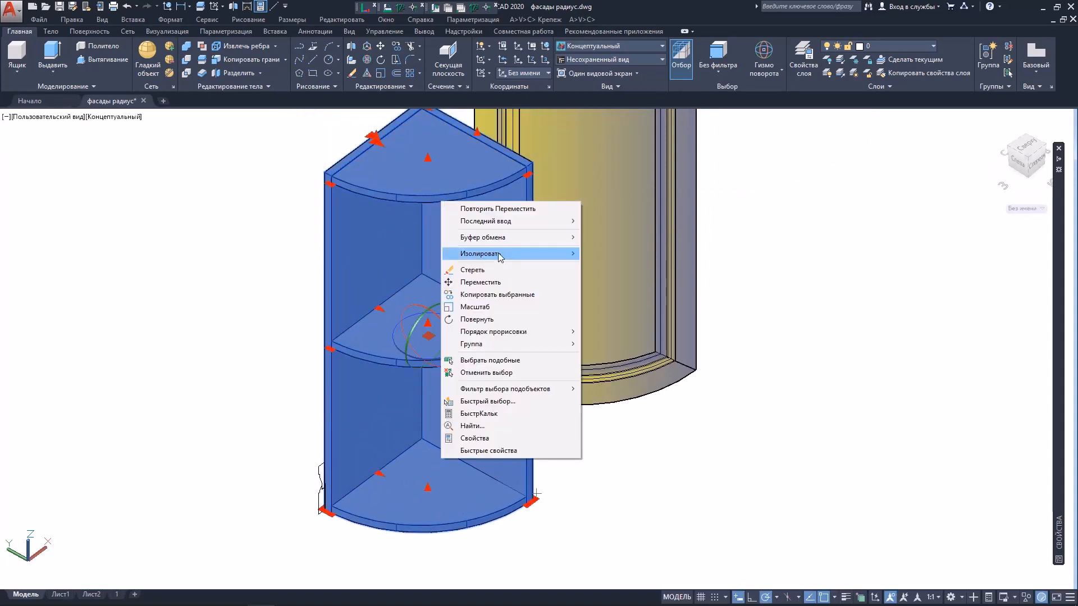
pyautogui.moveTo(555, 344)
pyautogui.click(612, 346)
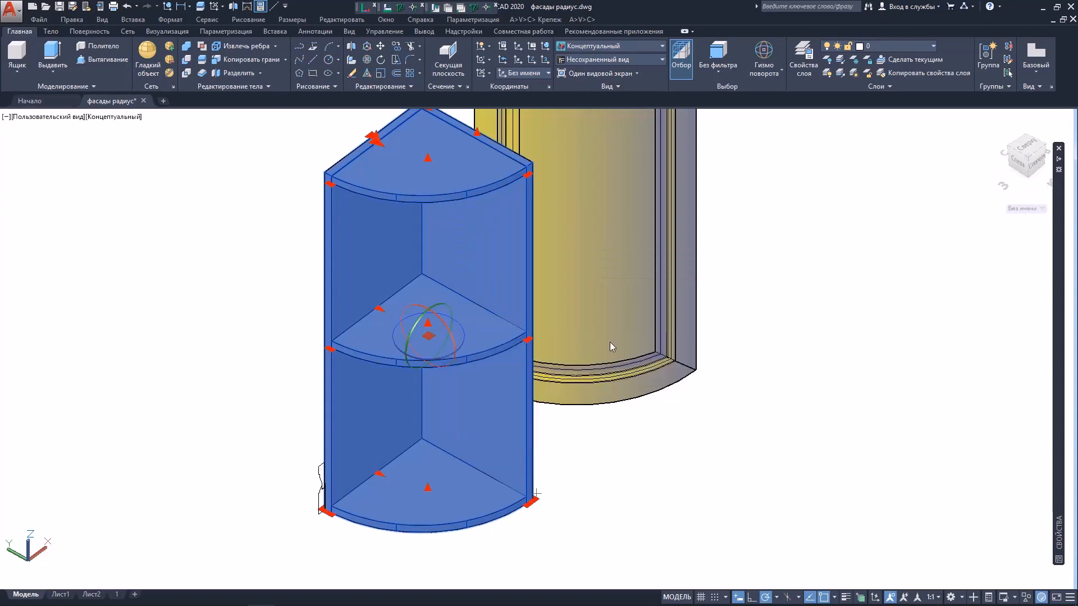
pyautogui.press('Escape')
# Turn on group selection and hide the whole cabinet group.
pyautogui.click(466, 344)
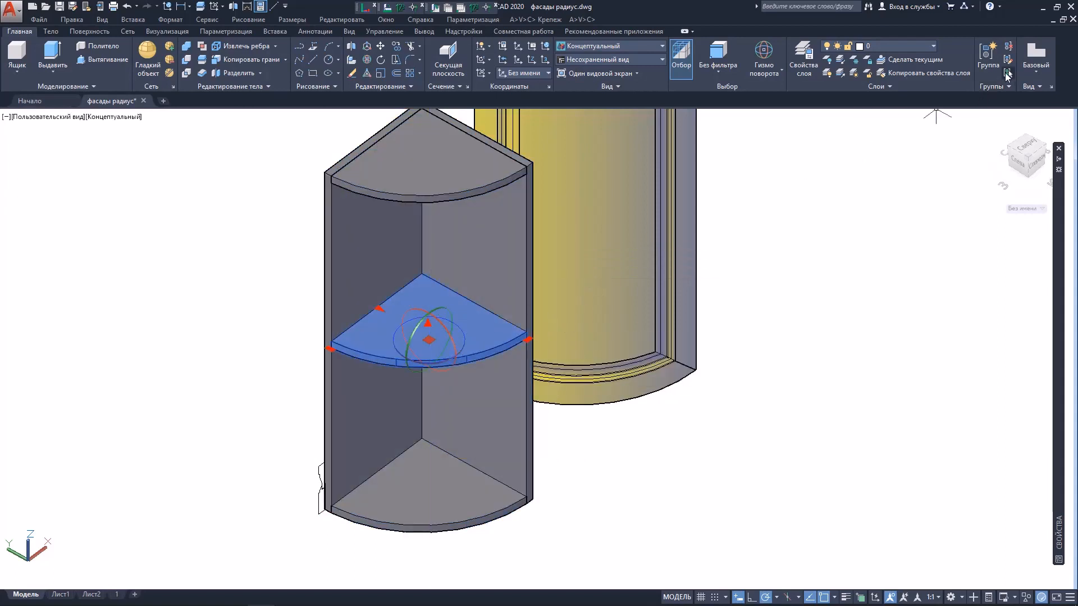
pyautogui.click(433, 144)
pyautogui.rightClick(449, 171)
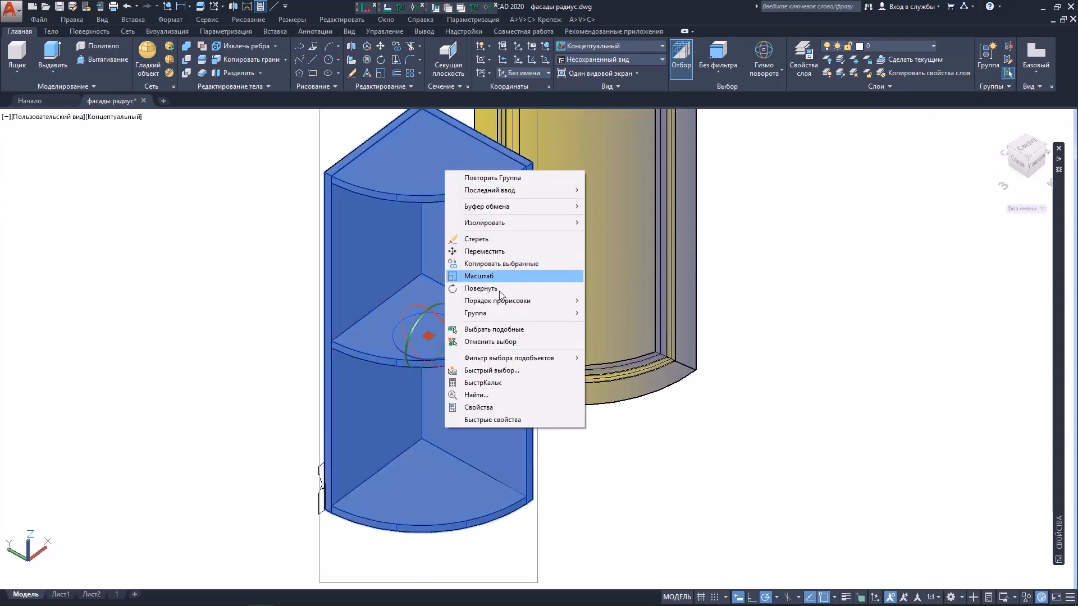
pyautogui.moveTo(527, 229)
pyautogui.click(622, 236)
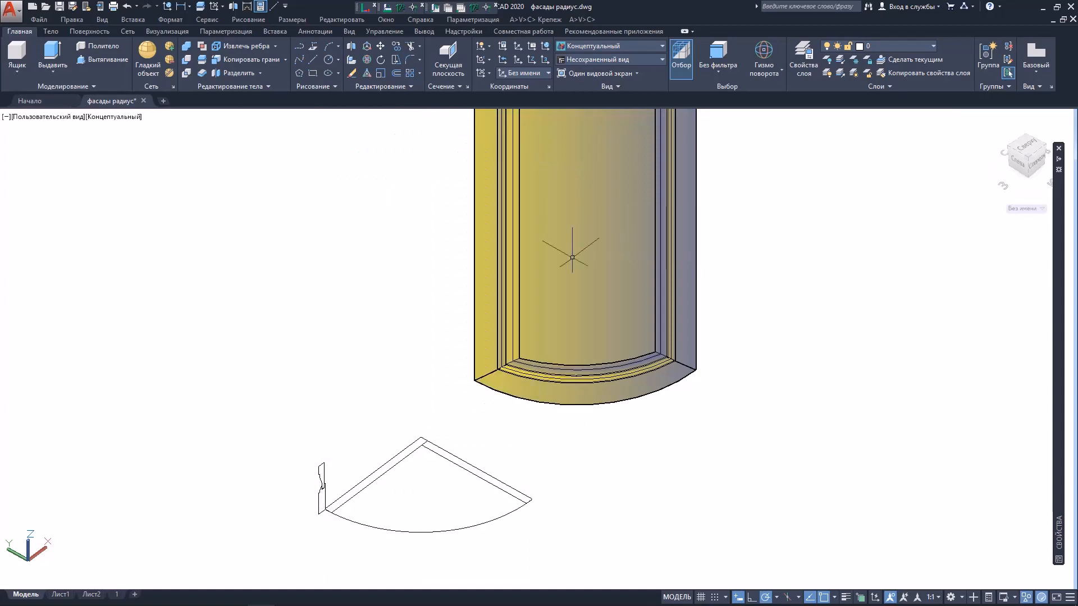
# Delete the two narrow rectangular side panel outlines at the base, keeping the arc and the profiles.
pyautogui.keyDown('shift'); pyautogui.moveTo(381, 415); pyautogui.dragTo(401, 354, button='middle'); pyautogui.keyUp('shift')
pyautogui.click(386, 315)
pyautogui.click(298, 464)
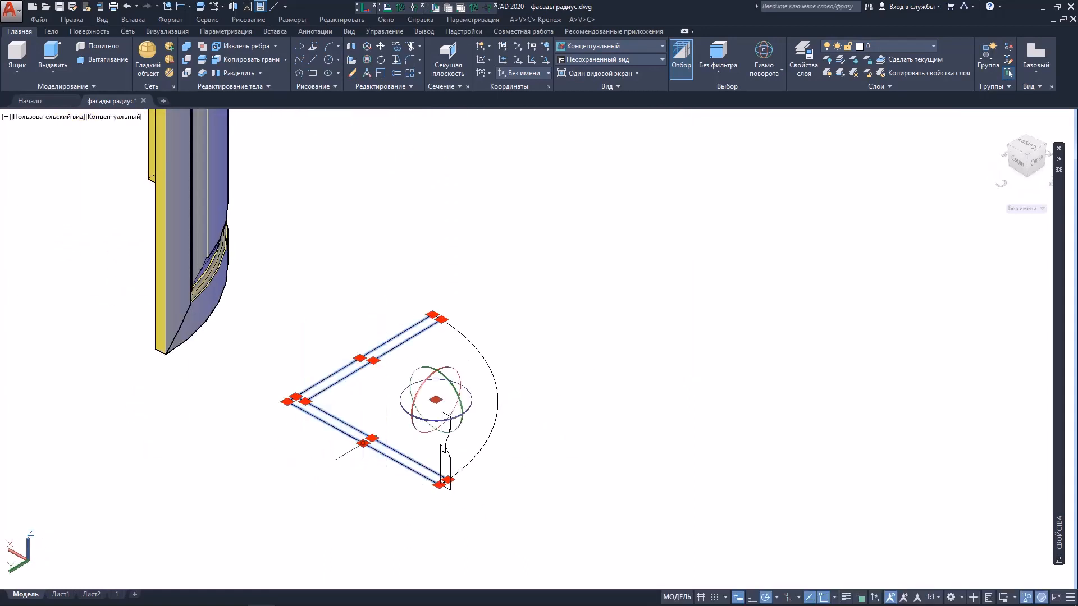
pyautogui.press('Delete')
# Delete the leftover short line segments at the ends of the base arc.
pyautogui.scroll(3, 456, 479)
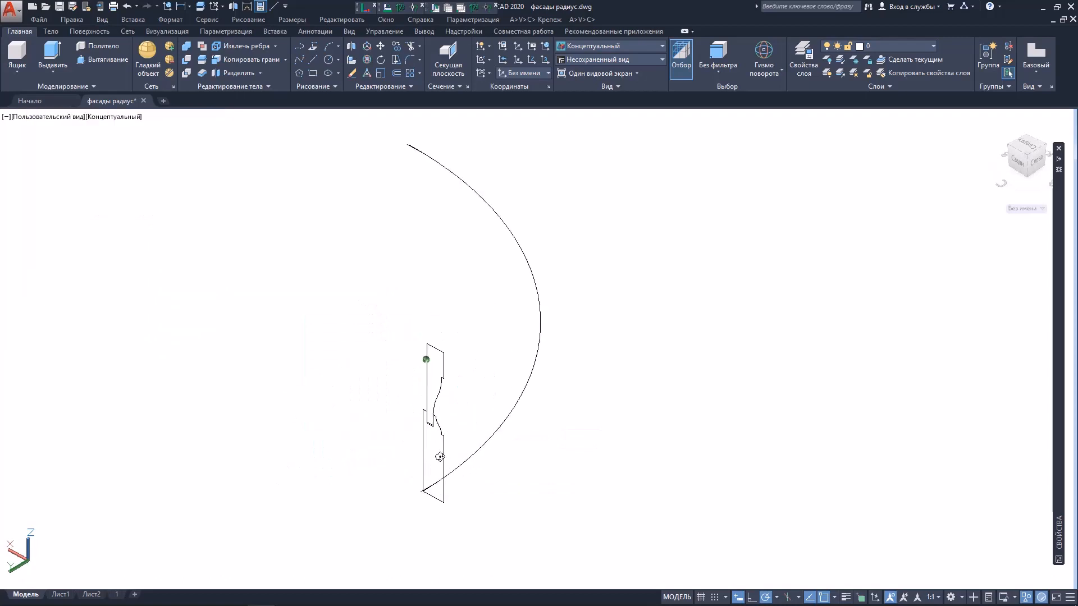
pyautogui.keyDown('shift'); pyautogui.moveTo(440, 456); pyautogui.dragTo(272, 448, button='middle'); pyautogui.keyUp('shift')
pyautogui.scroll(6, 271, 447)
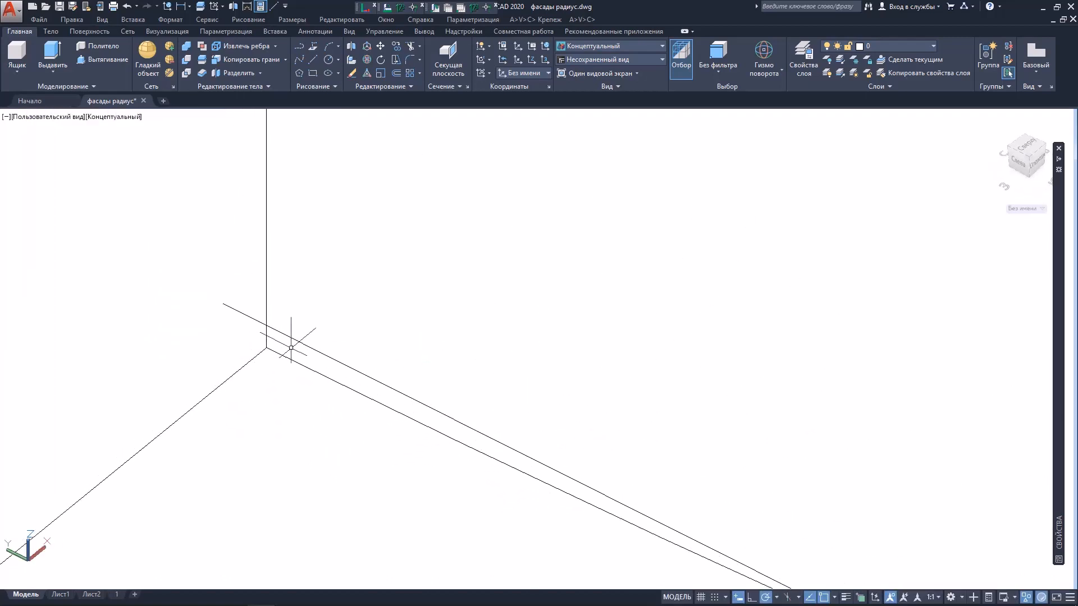
pyautogui.click(308, 341)
pyautogui.click(305, 347)
pyautogui.scroll(-8, 494, 357)
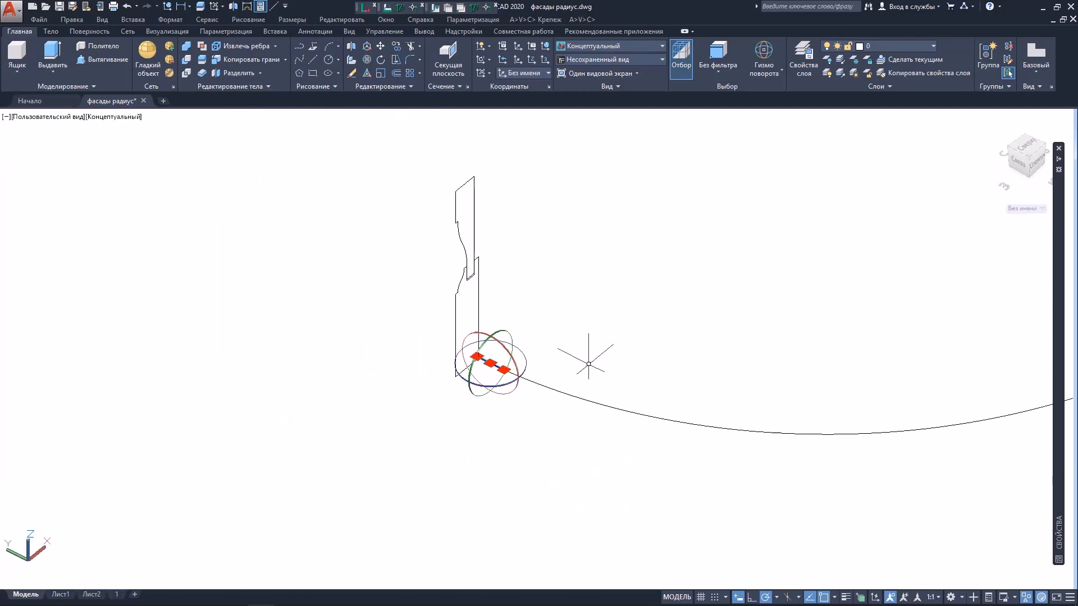
pyautogui.scroll(3, 587, 364)
pyautogui.scroll(-4, 566, 361)
pyautogui.moveTo(535, 363); pyautogui.dragTo(426, 376, button='middle')
pyautogui.press('Escape')
pyautogui.moveTo(847, 359); pyautogui.dragTo(517, 377, button='middle')
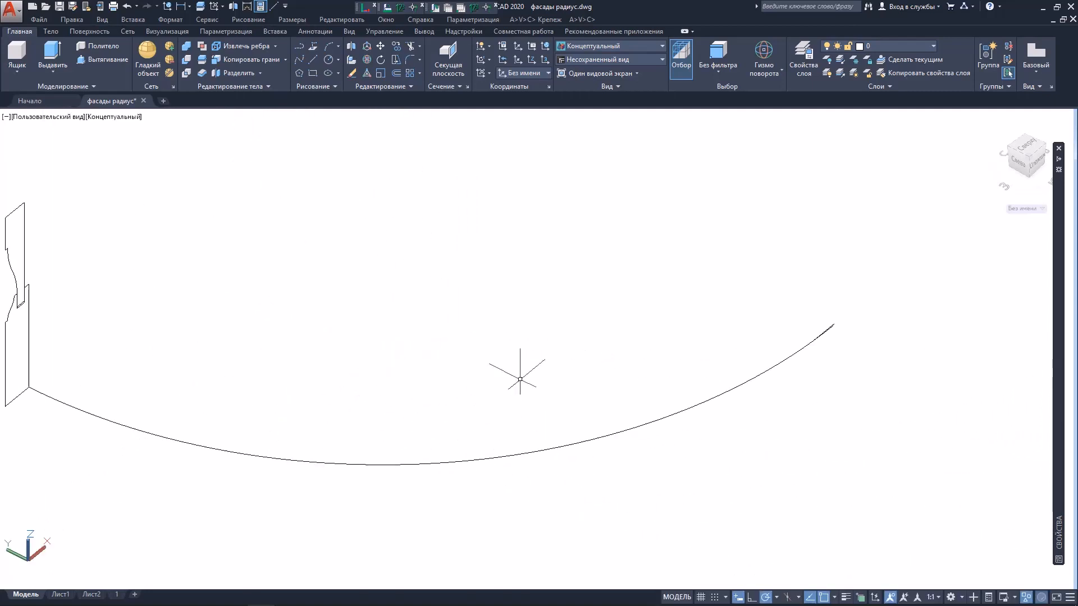
pyautogui.scroll(4, 823, 325)
pyautogui.scroll(3, 820, 314)
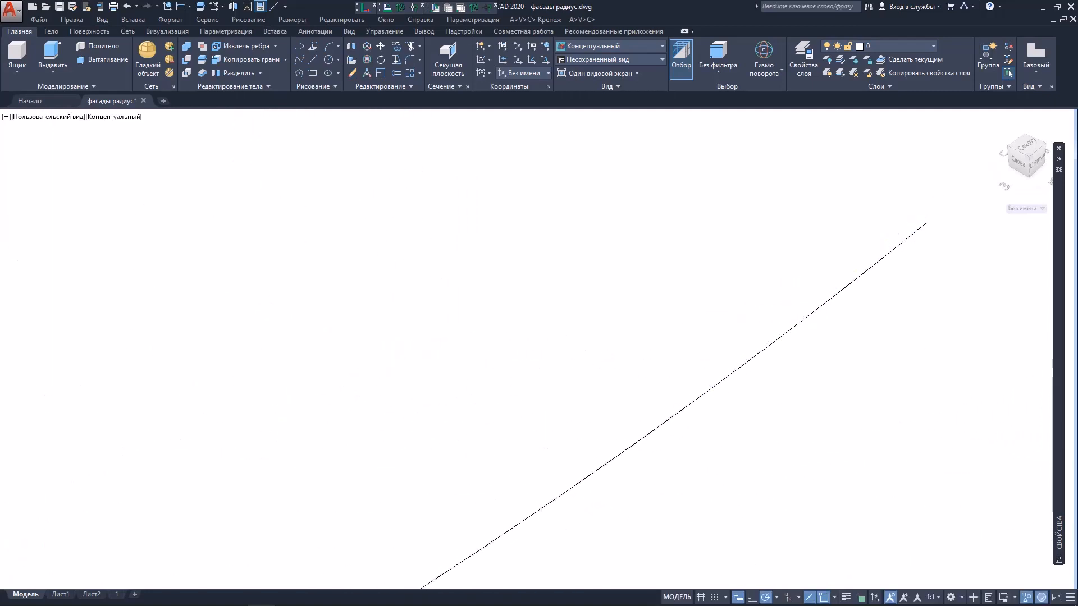
pyautogui.moveTo(206, 370); pyautogui.dragTo(731, 378, button='middle')
pyautogui.scroll(4, 262, 393)
pyautogui.scroll(-3, 303, 390)
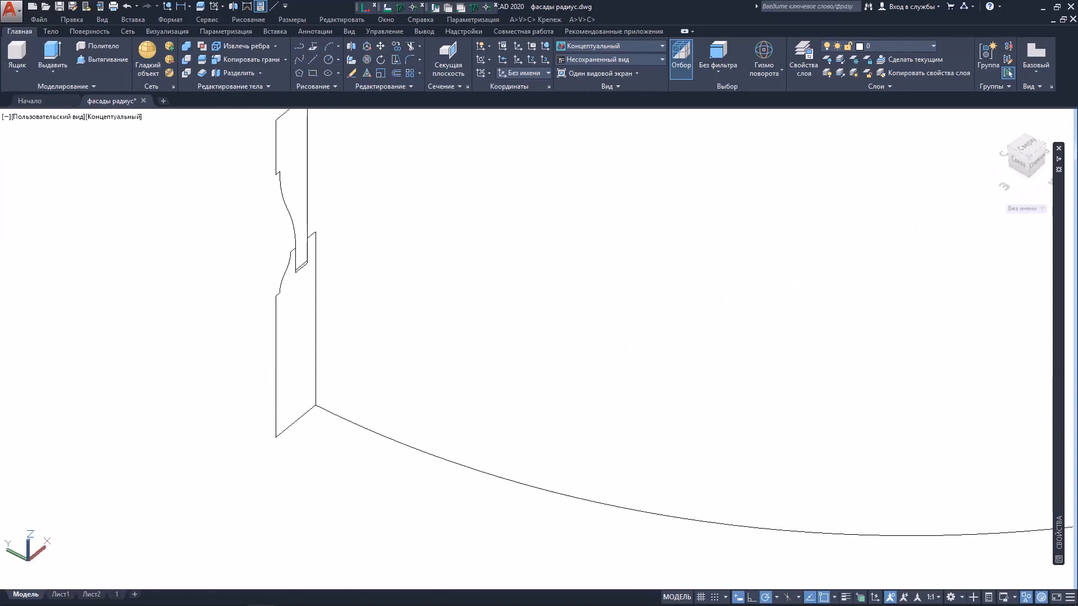
# Draw a straight vertical line upward along Z from the arc's end at the lower corner of the profiles.
pyautogui.moveTo(288, 344); pyautogui.dragTo(256, 363, button='middle')
pyautogui.scroll(1, 256, 363)
pyautogui.scroll(-2, 253, 376)
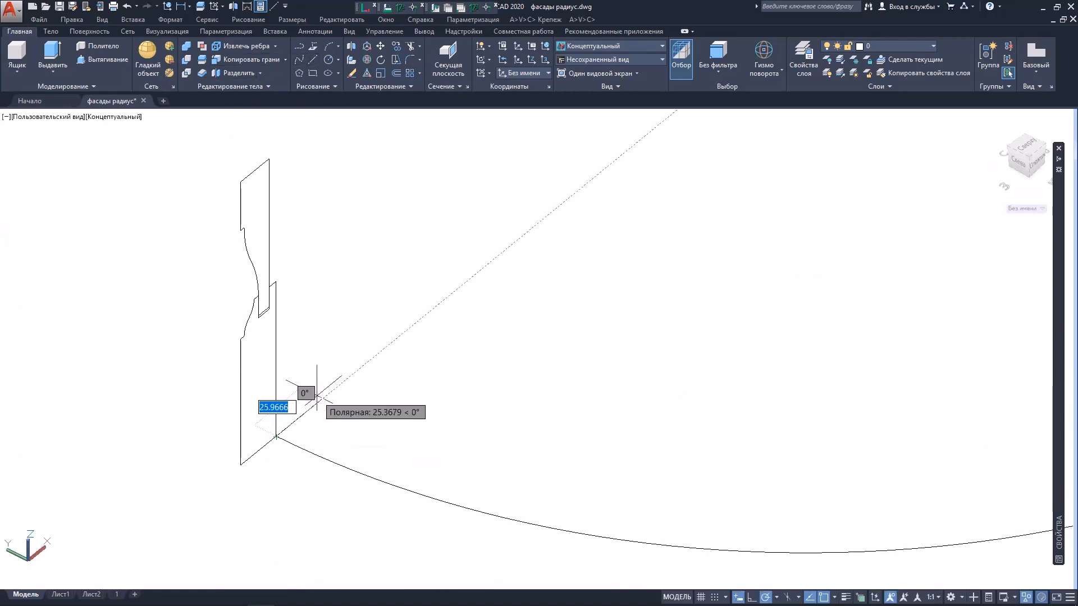
pyautogui.scroll(3, 280, 438)
pyautogui.scroll(-5, 278, 393)
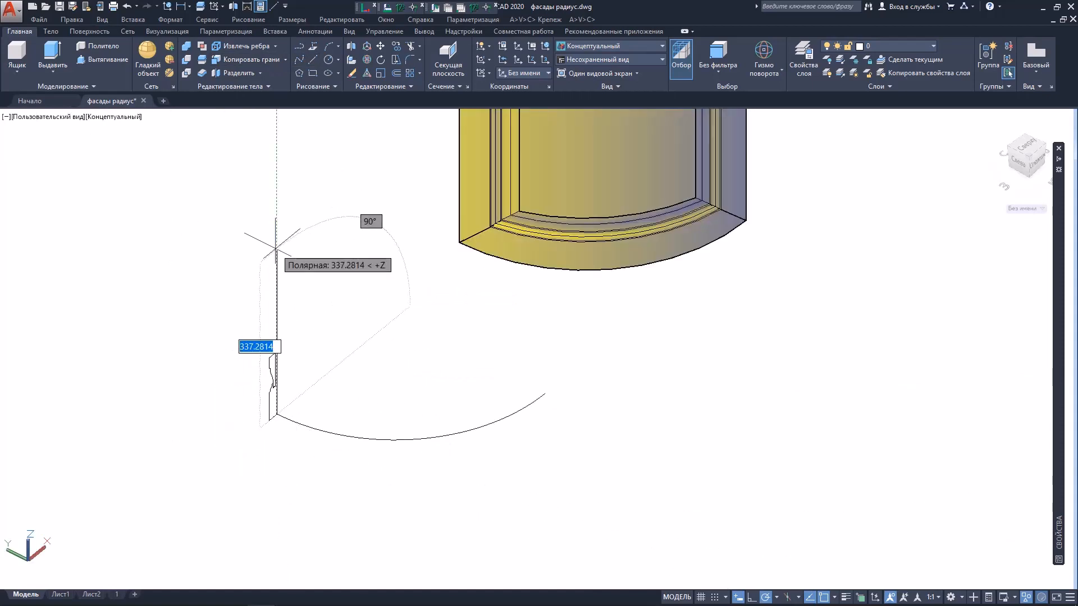
pyautogui.moveTo(276, 249); pyautogui.dragTo(368, 444, button='middle')
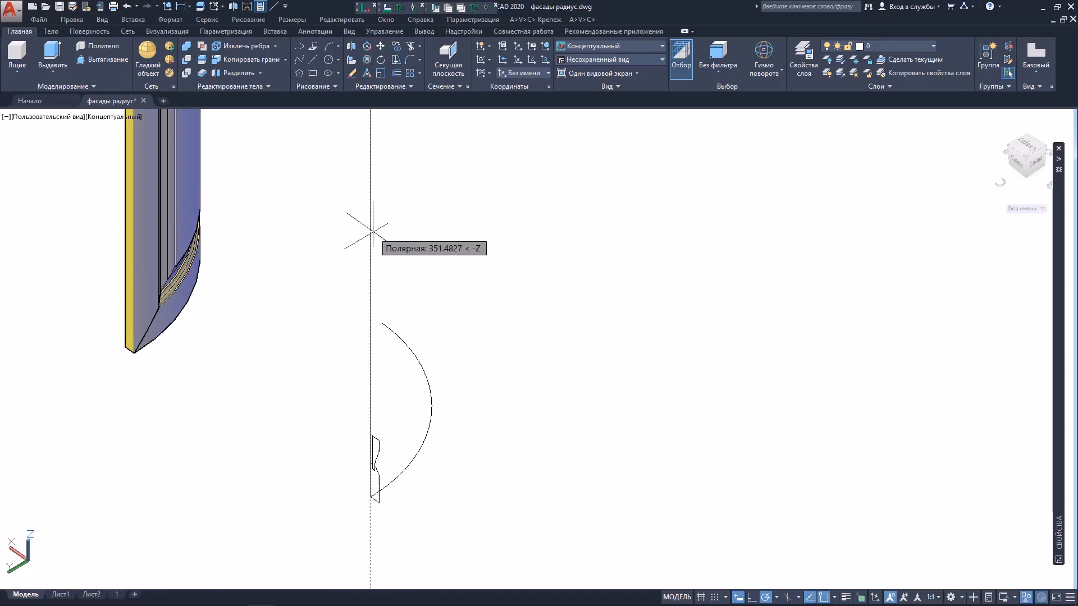
pyautogui.scroll(-2, 433, 220)
pyautogui.rightClick(475, 211)
pyautogui.click(484, 220)
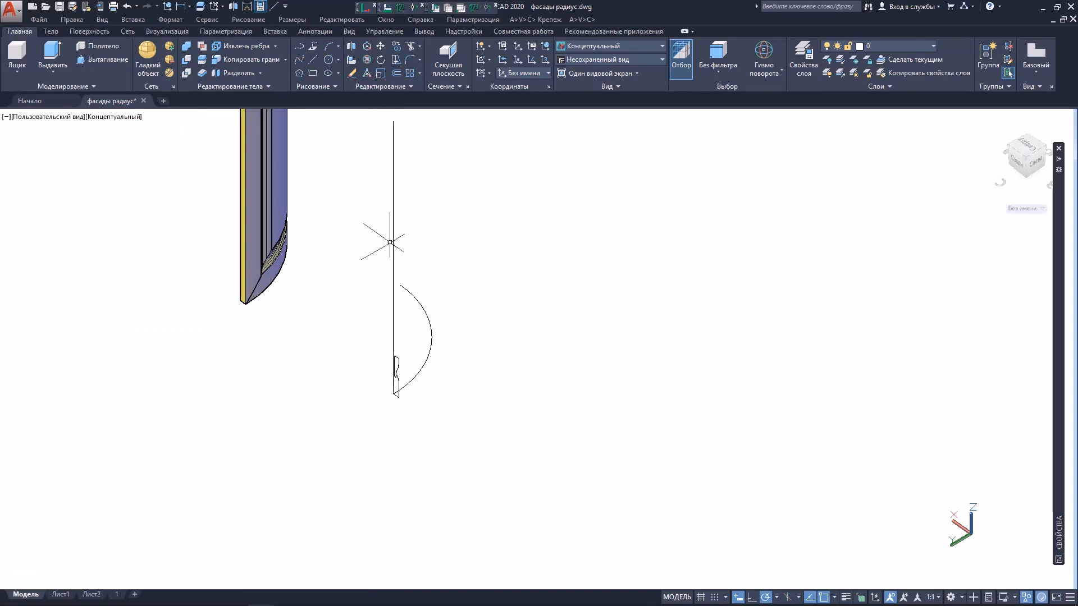
# Sweep both upright profiles along the base arc to form the curved lower rail and the panel piece above it.
pyautogui.scroll(5, 401, 346)
pyautogui.scroll(-2, 420, 357)
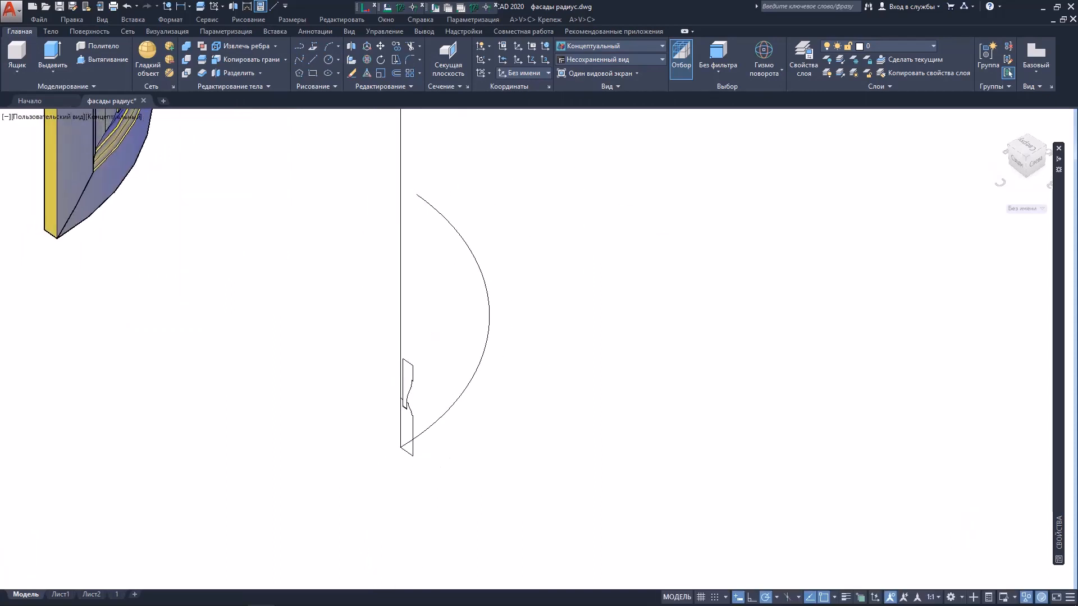
pyautogui.scroll(-4, 420, 337)
pyautogui.keyDown('shift'); pyautogui.moveTo(413, 348); pyautogui.dragTo(174, 357, button='middle'); pyautogui.keyUp('shift')
pyautogui.scroll(2, 342, 321)
pyautogui.moveTo(337, 322); pyautogui.dragTo(412, 336, button='middle')
pyautogui.scroll(2, 310, 389)
pyautogui.keyDown('shift'); pyautogui.moveTo(310, 389); pyautogui.dragTo(282, 329, button='middle'); pyautogui.keyUp('shift')
pyautogui.scroll(4, 315, 409)
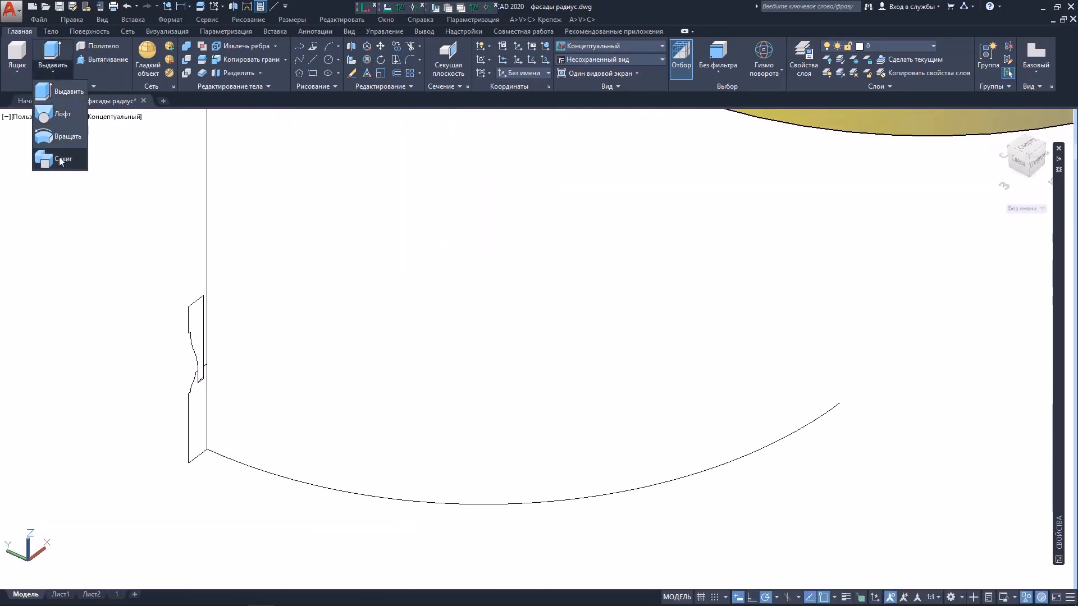
pyautogui.click(60, 159)
pyautogui.scroll(3, 197, 404)
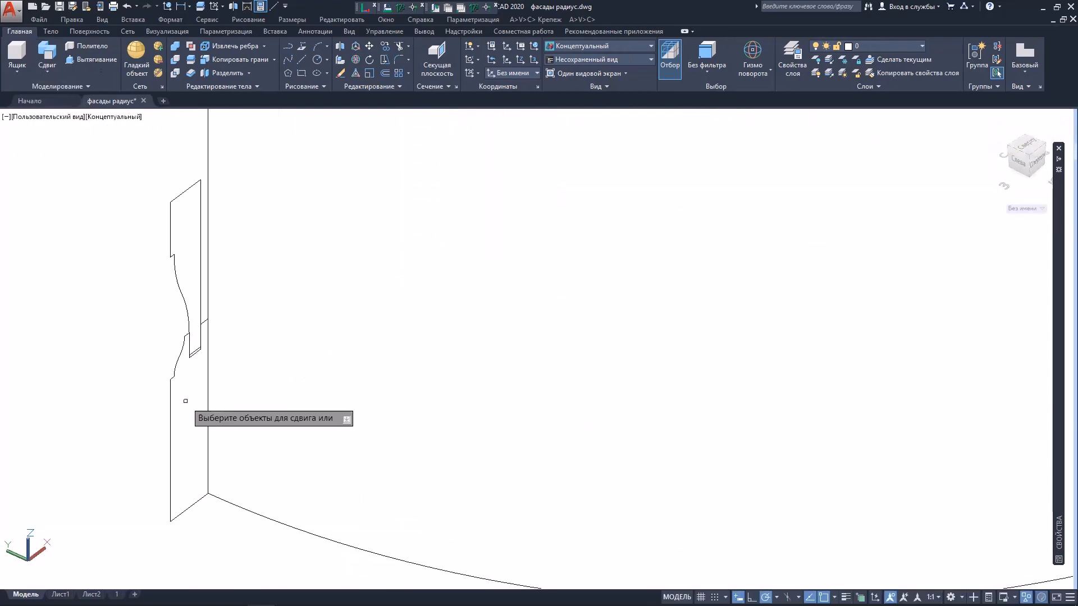
pyautogui.click(187, 308)
pyautogui.scroll(-5, 307, 309)
pyautogui.press('Return')
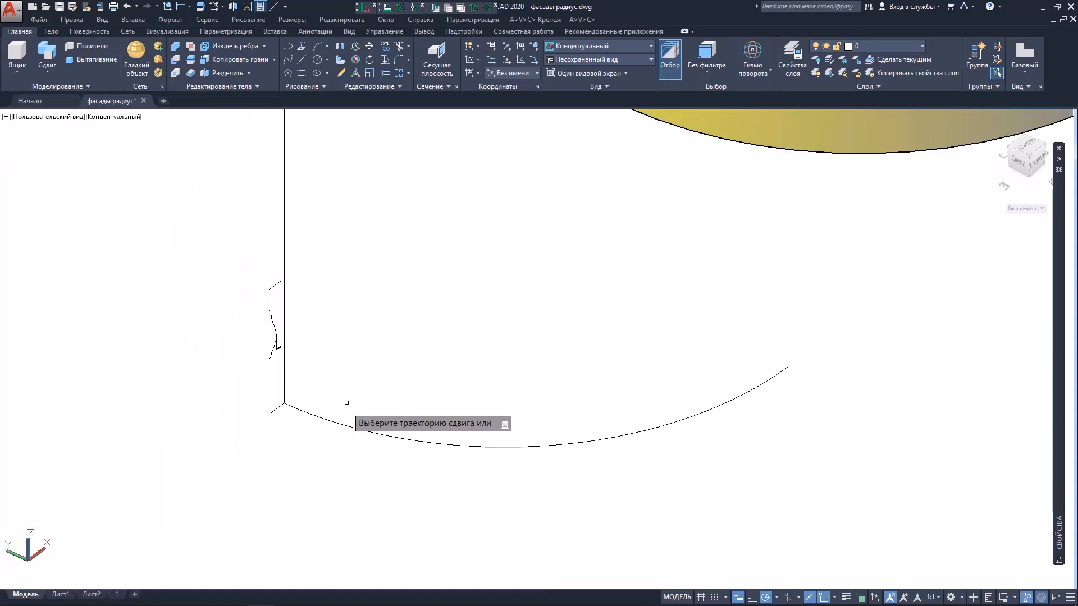
pyautogui.scroll(3, 326, 417)
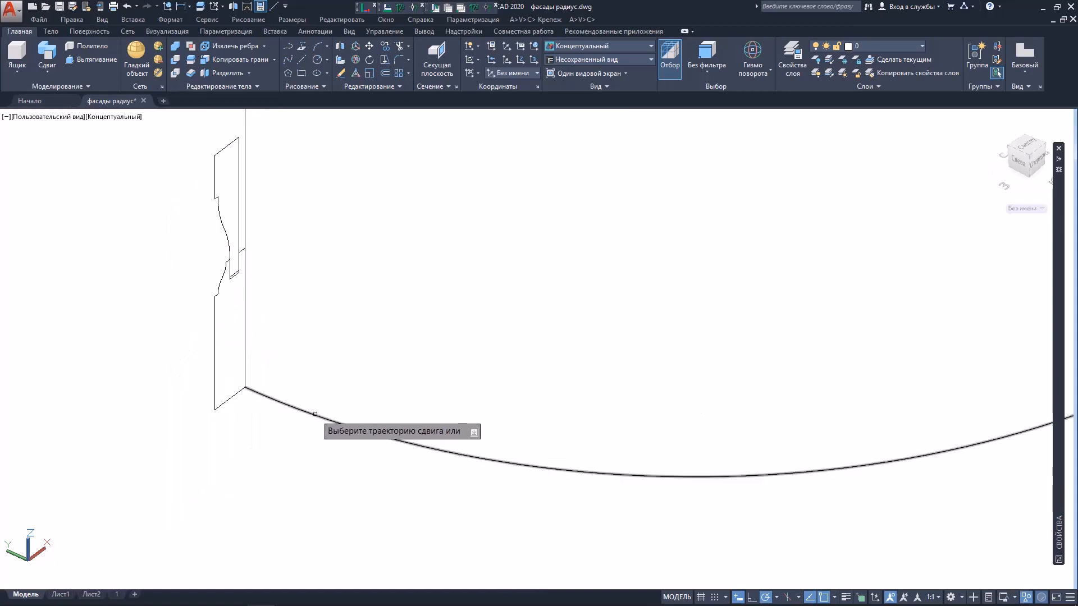
pyautogui.click(314, 414)
pyautogui.scroll(-6, 366, 375)
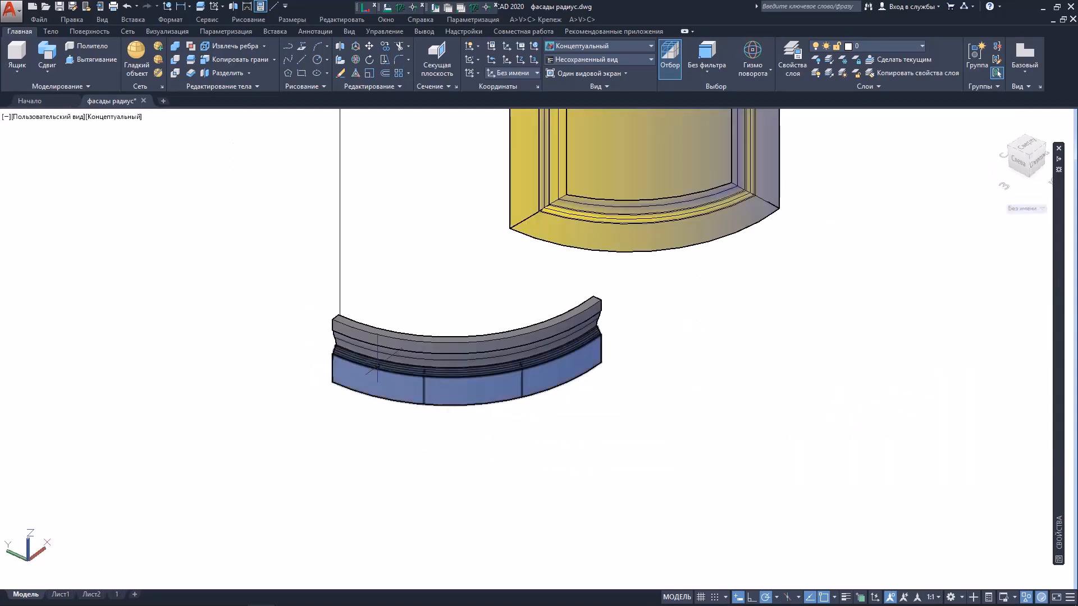
# Examine the end section of the lower swept rail and the groove that receives the upper panel's tongue.
pyautogui.keyDown('shift'); pyautogui.moveTo(342, 368); pyautogui.dragTo(592, 373, button='middle'); pyautogui.keyUp('shift')
pyautogui.scroll(5, 452, 400)
pyautogui.scroll(-2, 397, 412)
pyautogui.moveTo(373, 483); pyautogui.dragTo(473, 414, button='middle')
pyautogui.scroll(4, 472, 414)
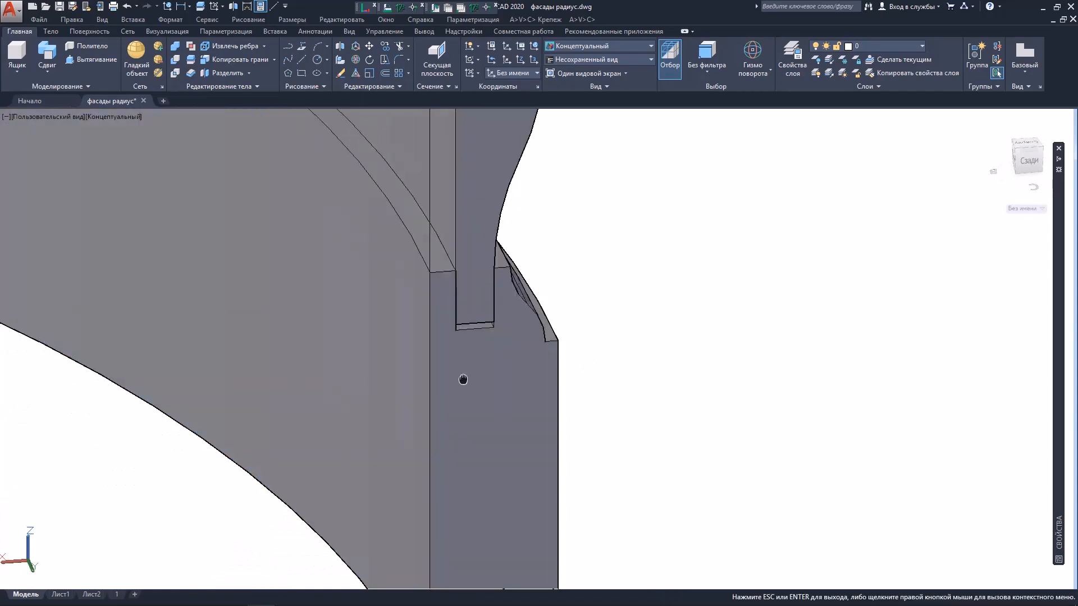
pyautogui.scroll(-2, 462, 378)
pyautogui.click(493, 378)
pyautogui.scroll(-3, 493, 378)
pyautogui.keyDown('shift'); pyautogui.moveTo(493, 378); pyautogui.dragTo(594, 347, button='middle'); pyautogui.keyUp('shift')
pyautogui.scroll(-4, 612, 378)
pyautogui.scroll(2, 595, 373)
pyautogui.scroll(5, 705, 402)
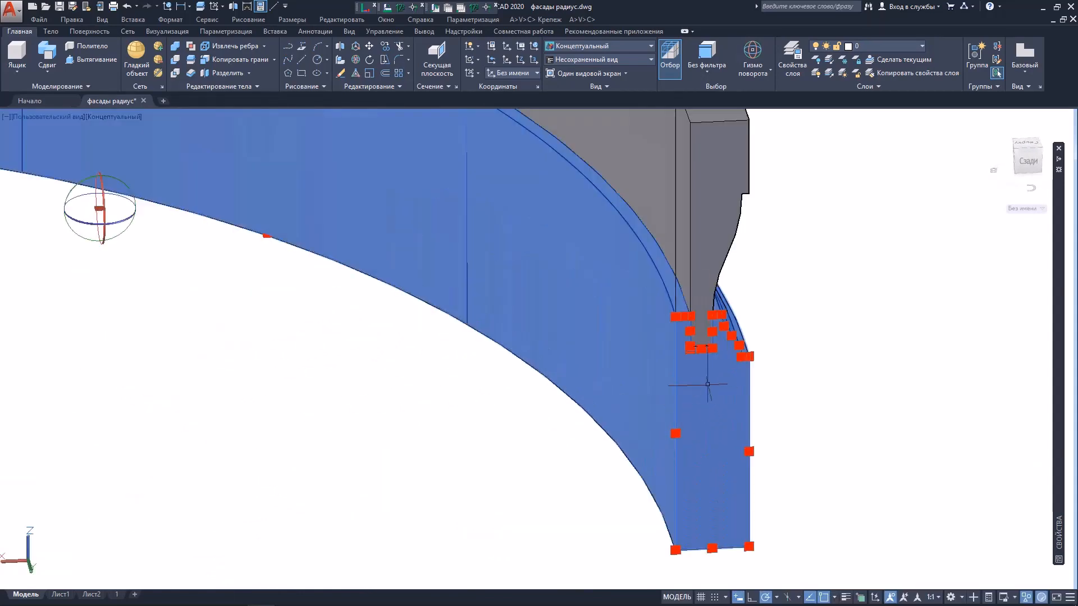
pyautogui.press('Escape')
pyautogui.click(715, 396)
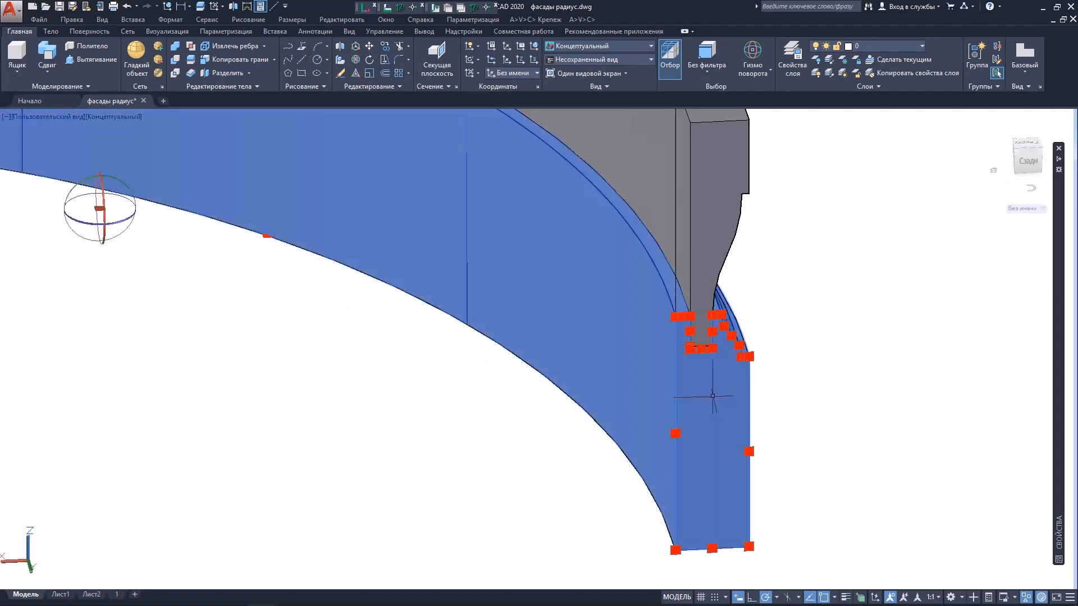
pyautogui.keyDown('shift'); pyautogui.moveTo(713, 396); pyautogui.dragTo(579, 262, button='middle'); pyautogui.keyUp('shift')
pyautogui.scroll(2, 695, 358)
pyautogui.press('Escape')
pyautogui.scroll(3, 699, 357)
pyautogui.scroll(-8, 709, 337)
pyautogui.scroll(2, 596, 299)
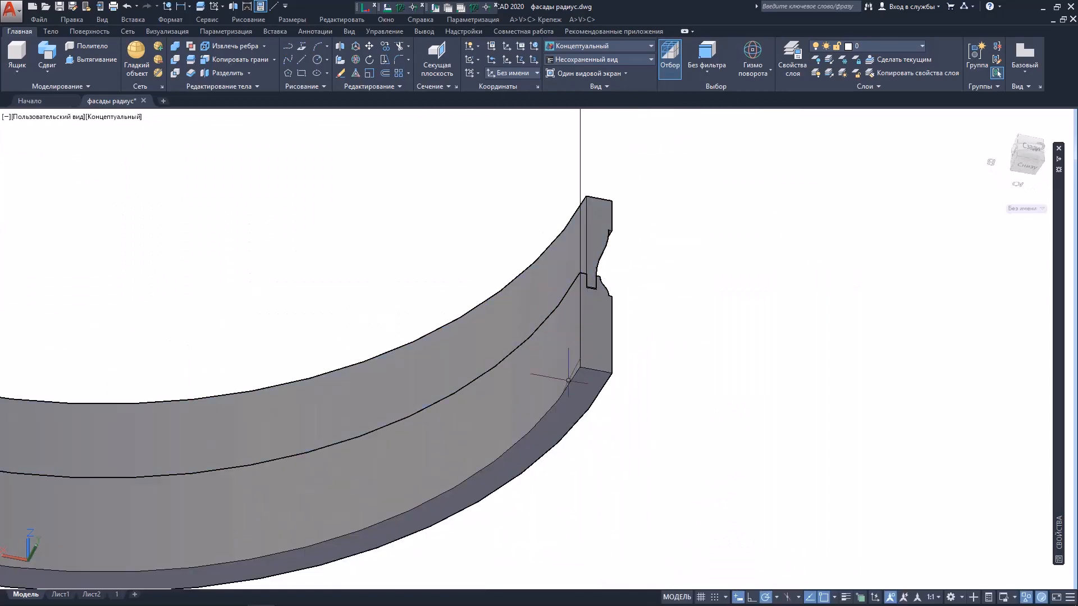
pyautogui.scroll(-4, 369, 440)
pyautogui.scroll(6, 498, 351)
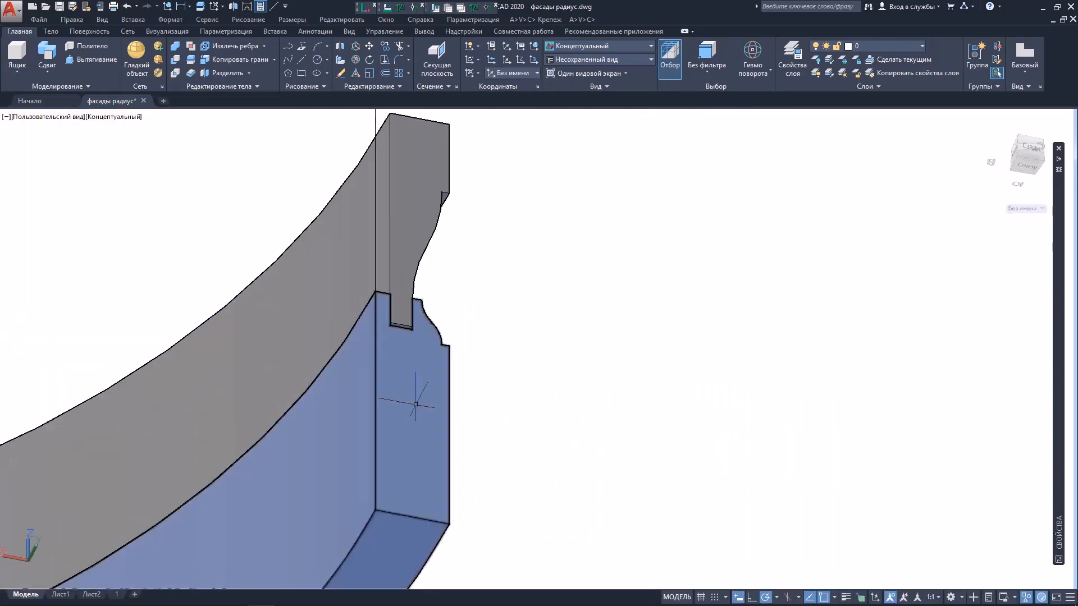
pyautogui.scroll(-3, 404, 359)
pyautogui.scroll(3, 432, 327)
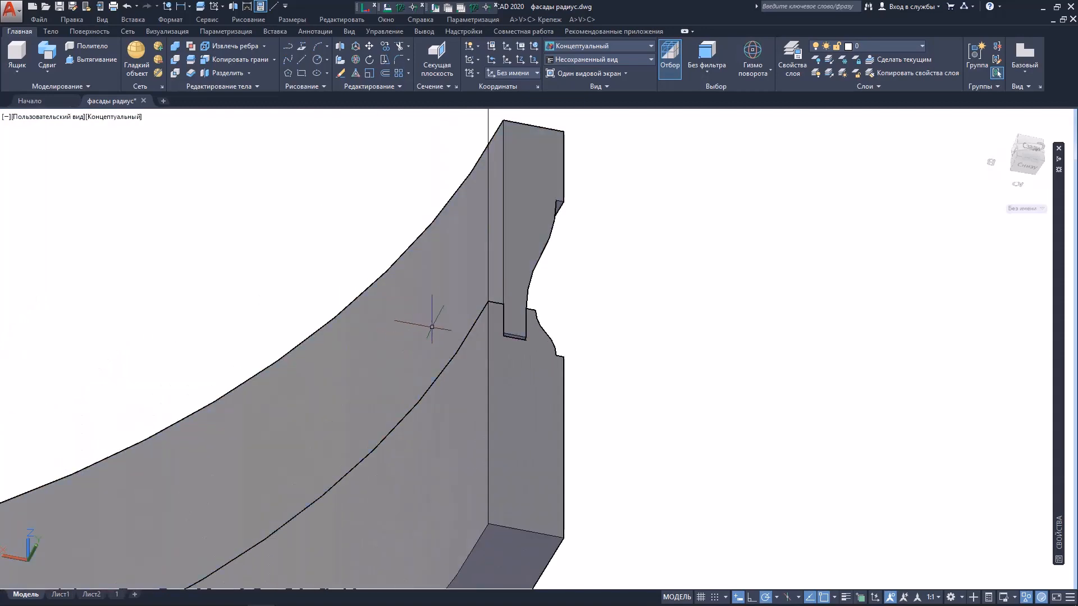
# Examine the upper swept panel piece and its tongue along the inner side of the curve.
pyautogui.click(432, 326)
pyautogui.scroll(-5, 553, 267)
pyautogui.keyDown('shift'); pyautogui.moveTo(548, 267); pyautogui.dragTo(538, 413, button='middle'); pyautogui.keyUp('shift')
pyautogui.scroll(4, 516, 331)
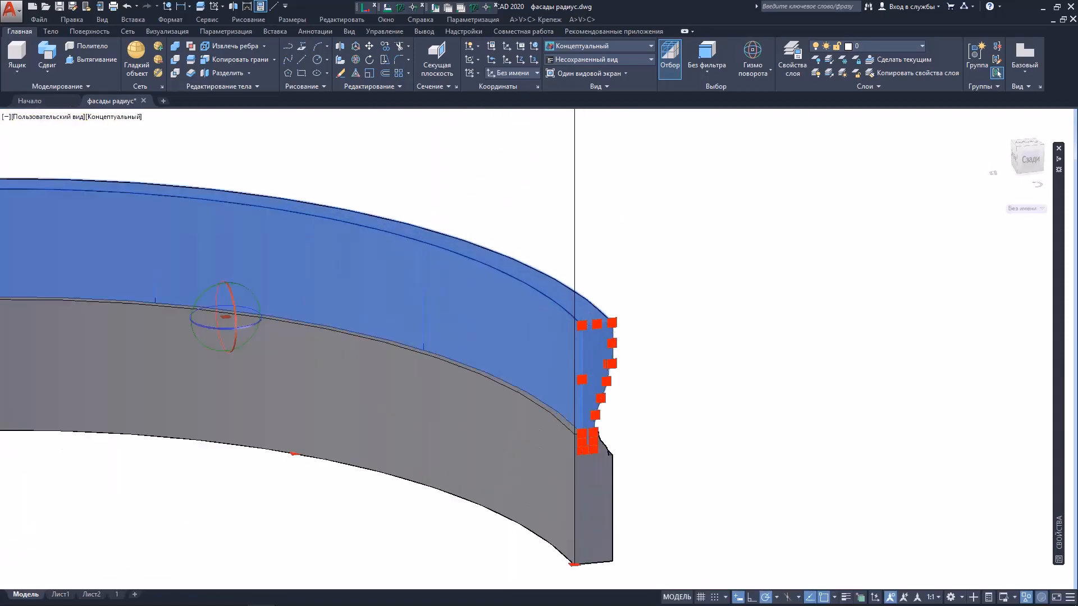
pyautogui.scroll(2, 461, 323)
pyautogui.scroll(-4, 618, 353)
pyautogui.scroll(4, 618, 353)
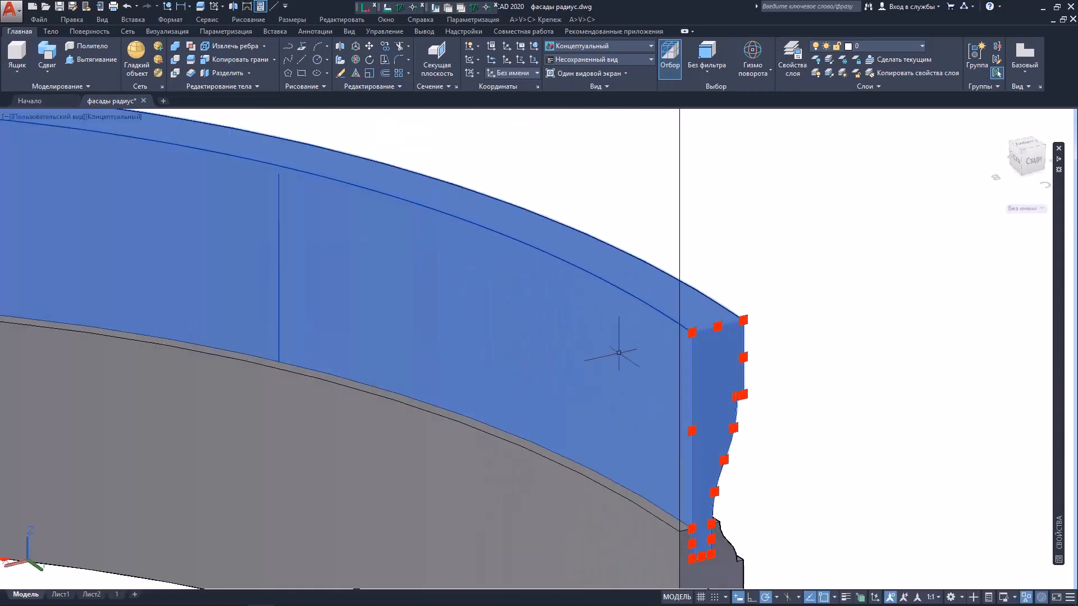
pyautogui.scroll(2, 619, 353)
pyautogui.moveTo(618, 353); pyautogui.dragTo(541, 359, button='middle')
pyautogui.scroll(-7, 620, 343)
pyautogui.press('Escape')
pyautogui.scroll(-3, 626, 331)
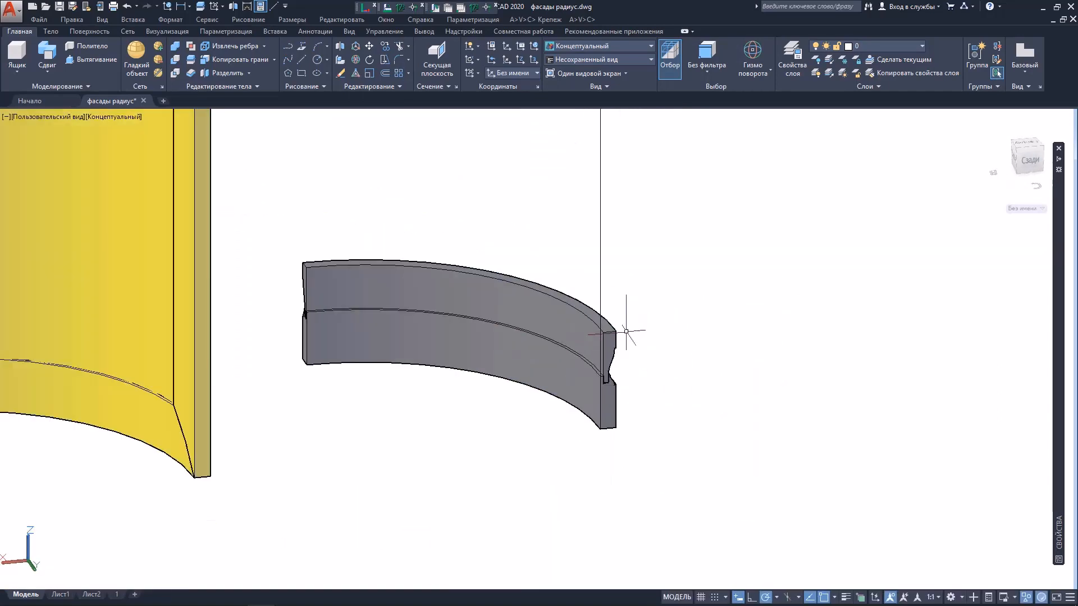
# Draw a small box with the Length option at the inner lower corner of the lower rail's end.
pyautogui.keyDown('shift'); pyautogui.moveTo(626, 331); pyautogui.dragTo(674, 356, button='middle'); pyautogui.keyUp('shift')
pyautogui.scroll(3, 646, 358)
pyautogui.scroll(-3, 515, 298)
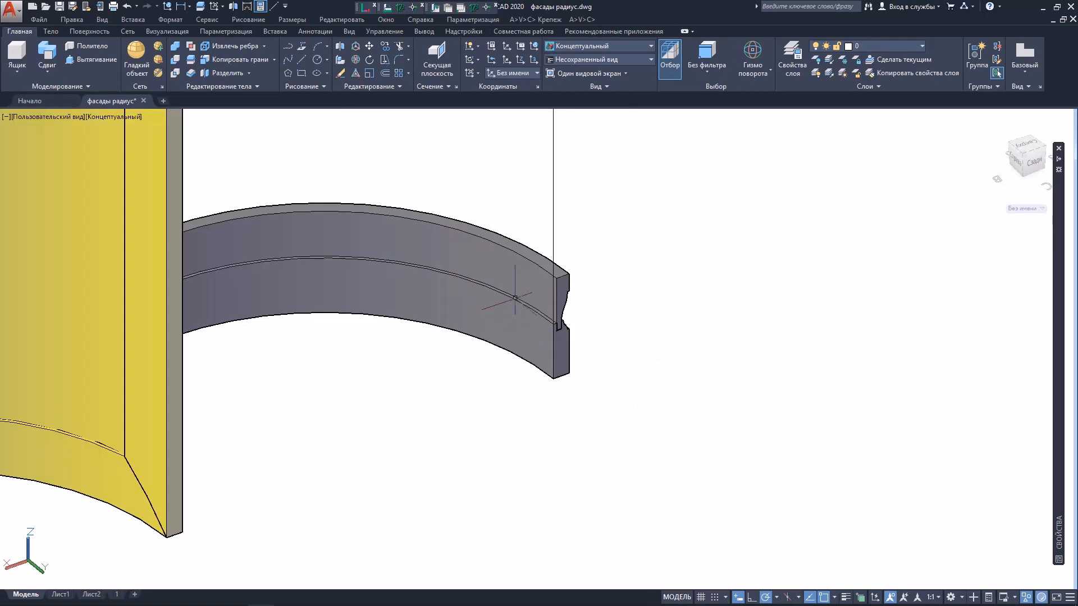
pyautogui.scroll(3, 534, 349)
pyautogui.scroll(-1, 450, 306)
pyautogui.keyDown('shift'); pyautogui.moveTo(450, 284); pyautogui.dragTo(490, 291, button='middle'); pyautogui.keyUp('shift')
pyautogui.scroll(-1, 439, 296)
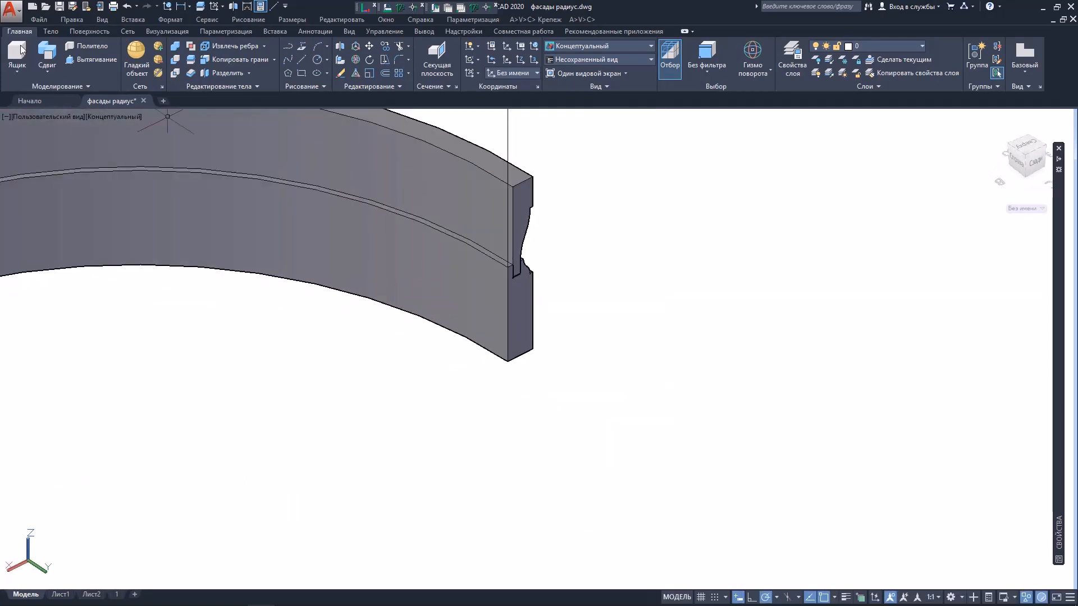
pyautogui.click(20, 50)
pyautogui.scroll(3, 485, 311)
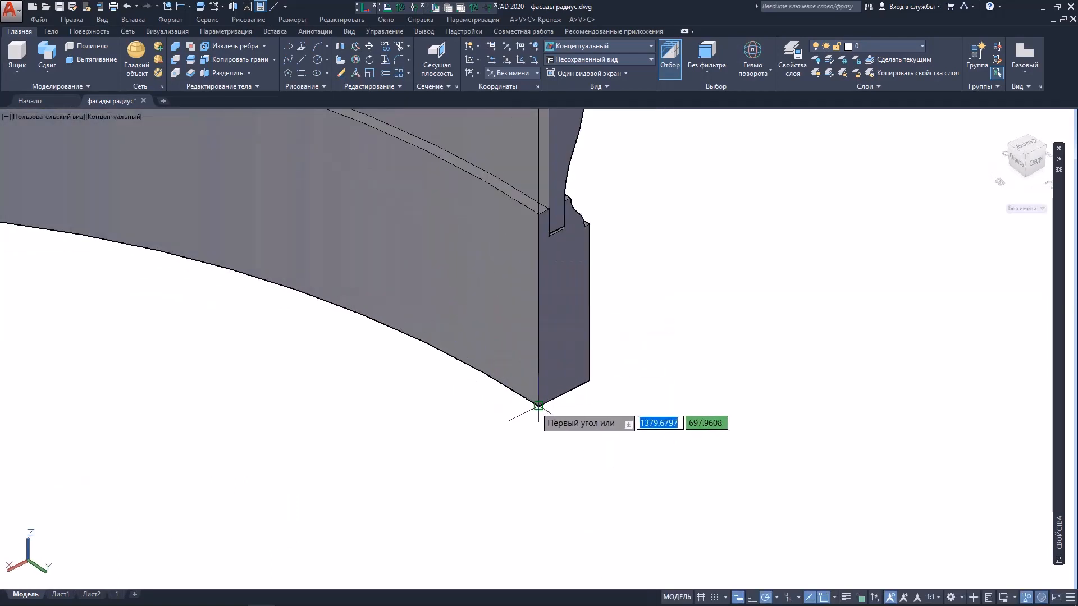
pyautogui.scroll(3, 538, 406)
pyautogui.click(495, 409)
pyautogui.rightClick(345, 392)
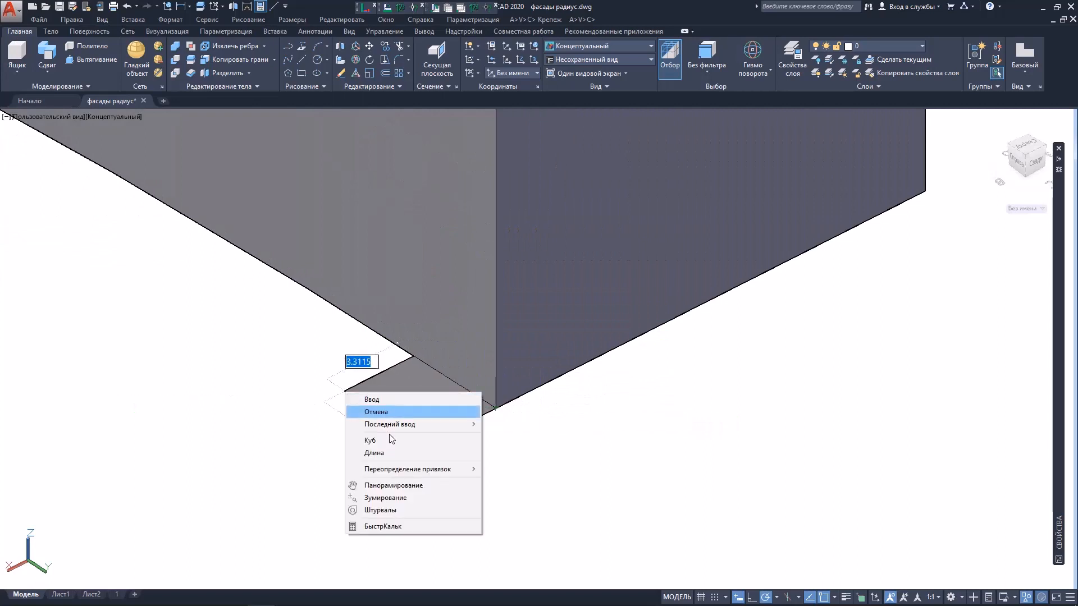
pyautogui.click(392, 453)
pyautogui.scroll(-2, 422, 421)
pyautogui.click(388, 445)
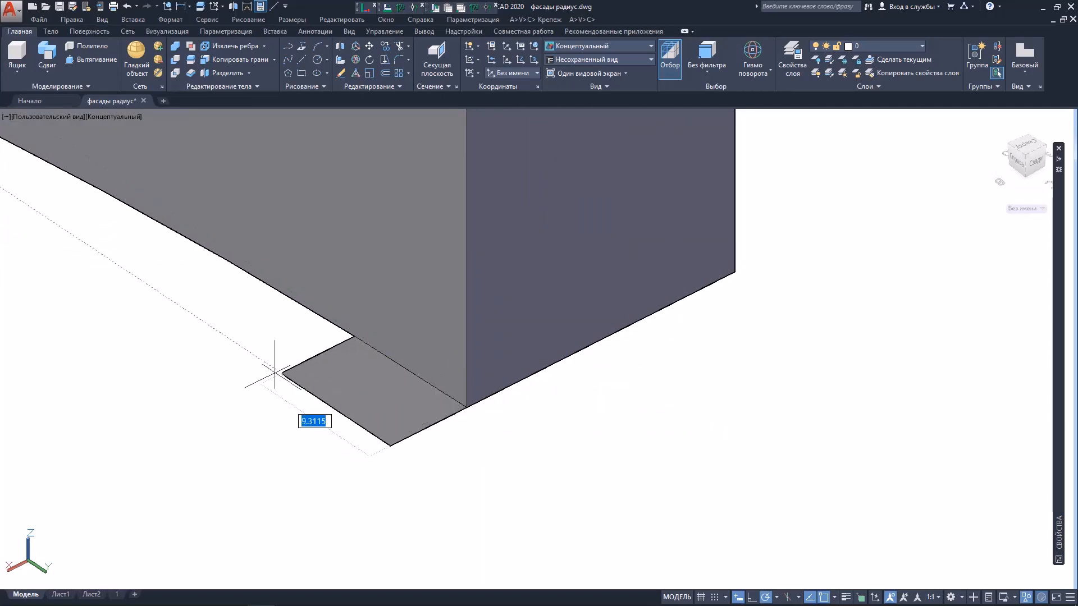
pyautogui.click(257, 358)
pyautogui.click(304, 193)
pyautogui.moveTo(336, 325); pyautogui.dragTo(452, 391, button='middle')
pyautogui.scroll(-5, 455, 322)
pyautogui.scroll(2, 451, 391)
pyautogui.scroll(-3, 451, 392)
pyautogui.scroll(2, 170, 466)
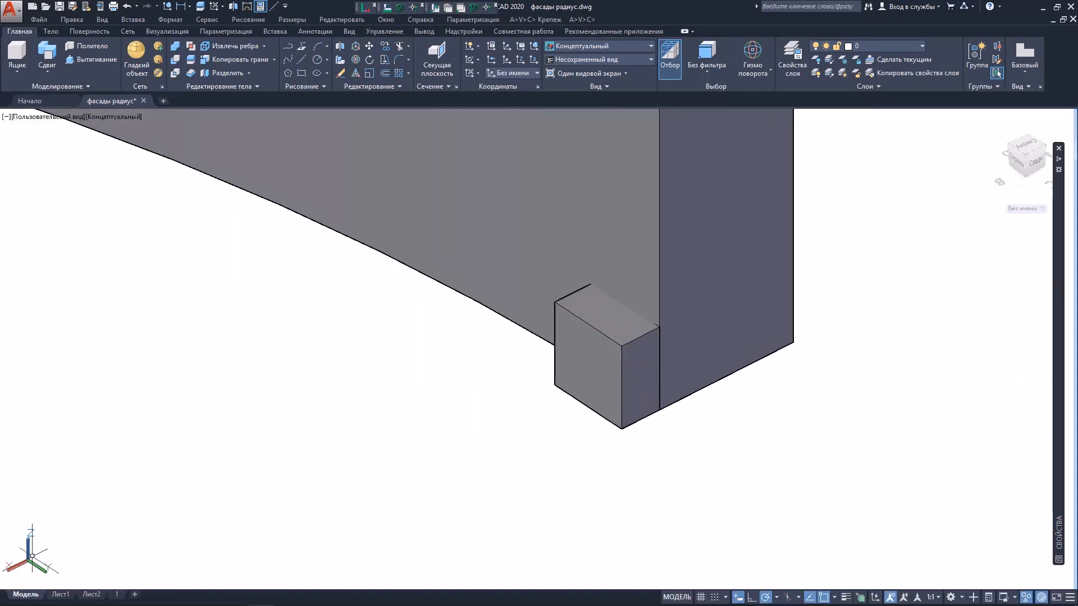
# Move the UCS onto the small box's outer vertical face and align it with that face.
pyautogui.scroll(2, 618, 393)
pyautogui.scroll(5, 705, 385)
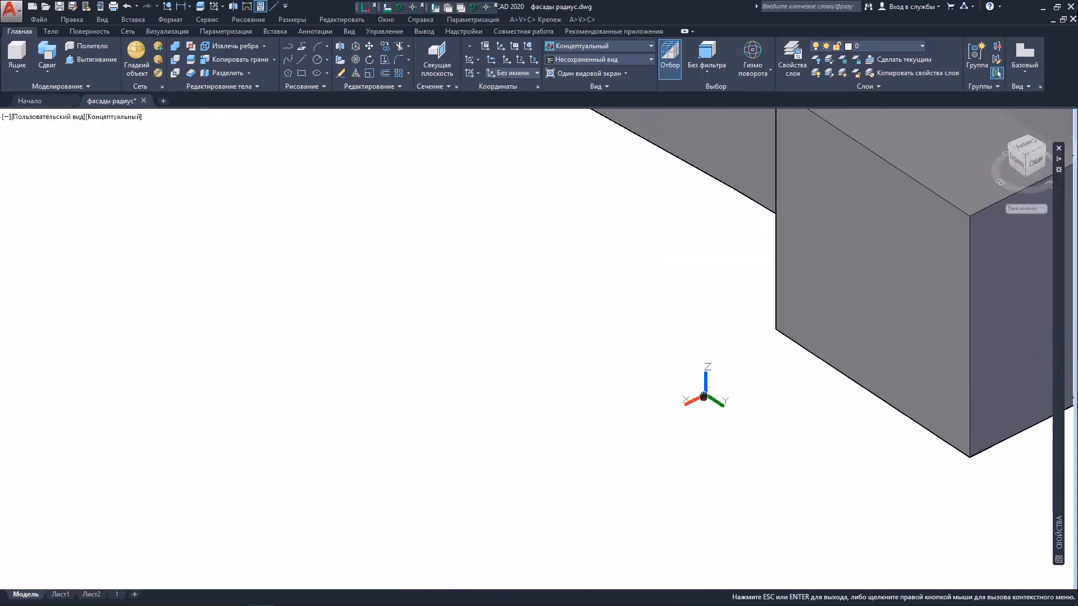
pyautogui.keyDown('shift'); pyautogui.moveTo(705, 385); pyautogui.dragTo(393, 477, button='middle'); pyautogui.keyUp('shift')
pyautogui.scroll(4, 410, 425)
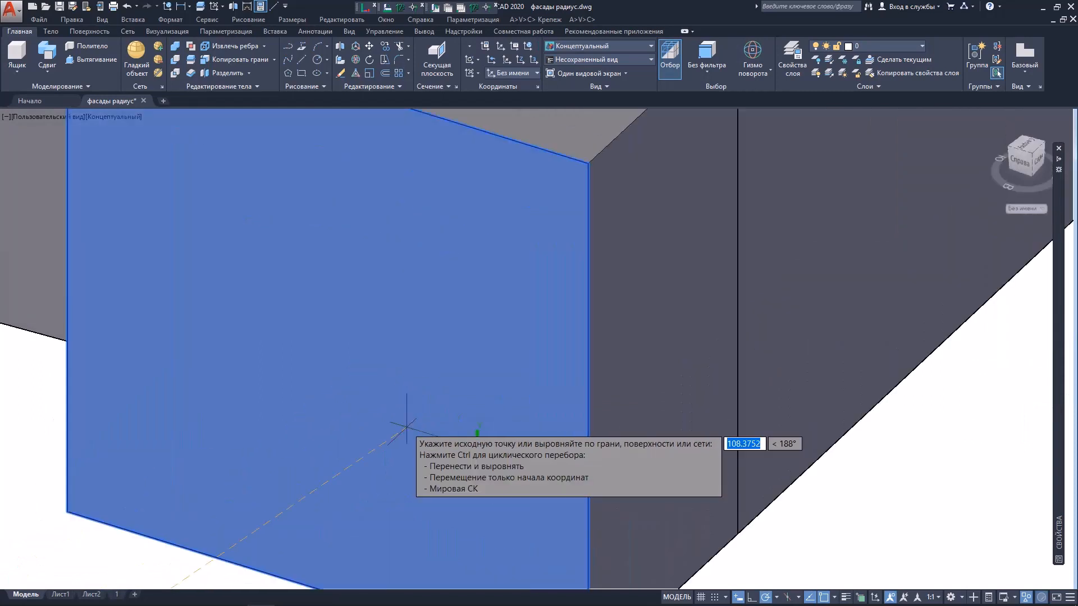
pyautogui.click(373, 420)
pyautogui.scroll(-5, 536, 495)
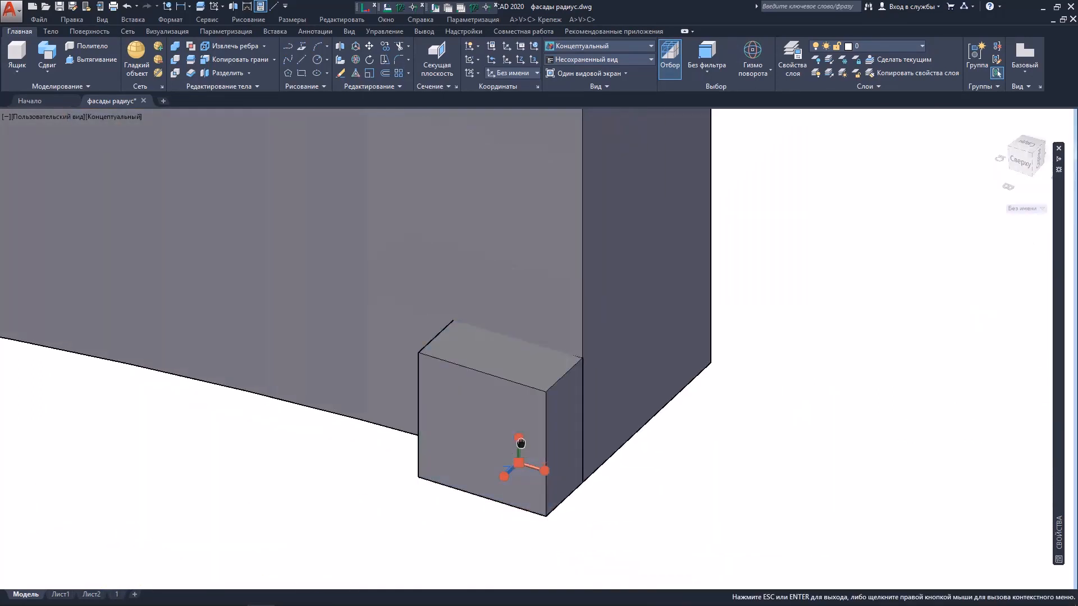
pyautogui.press('Escape')
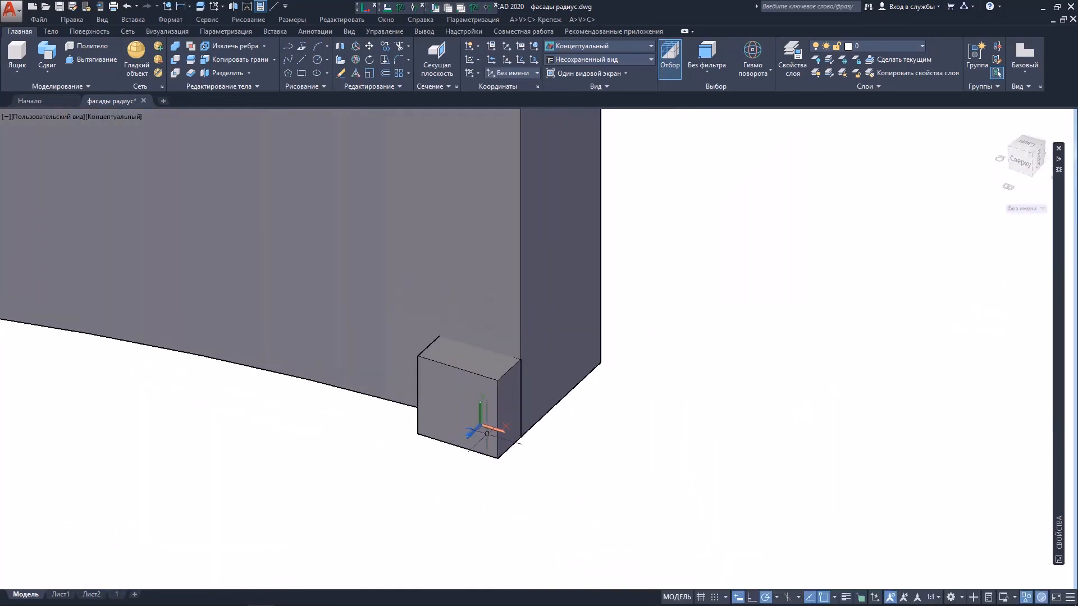
# Set the polar tracking increment to 45, 90, 135, 180 degrees.
pyautogui.scroll(-3, 486, 434)
pyautogui.scroll(3, 651, 449)
pyautogui.click(778, 596)
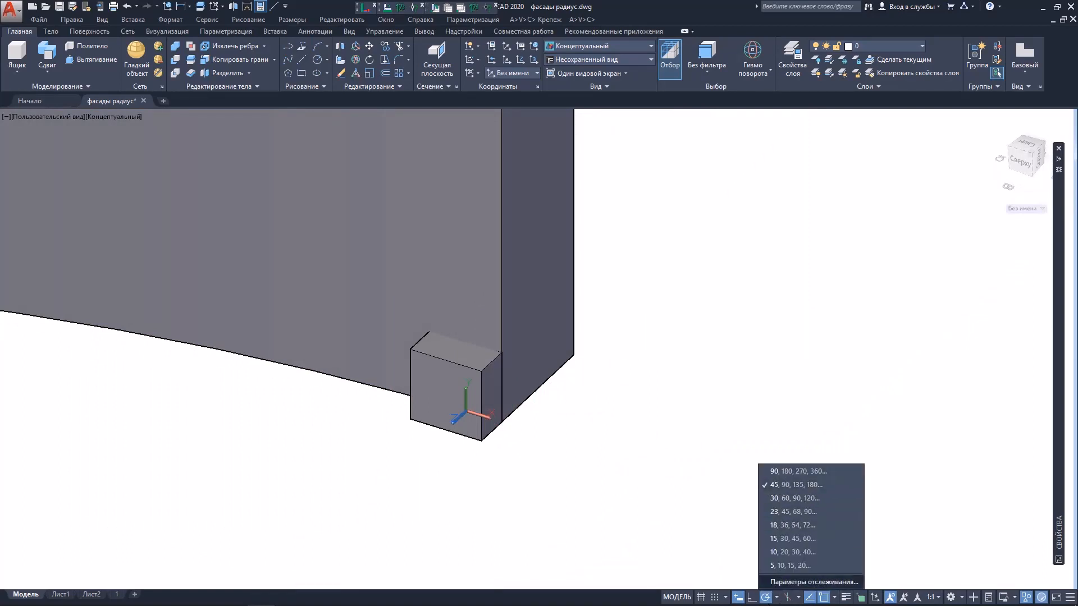
pyautogui.click(789, 489)
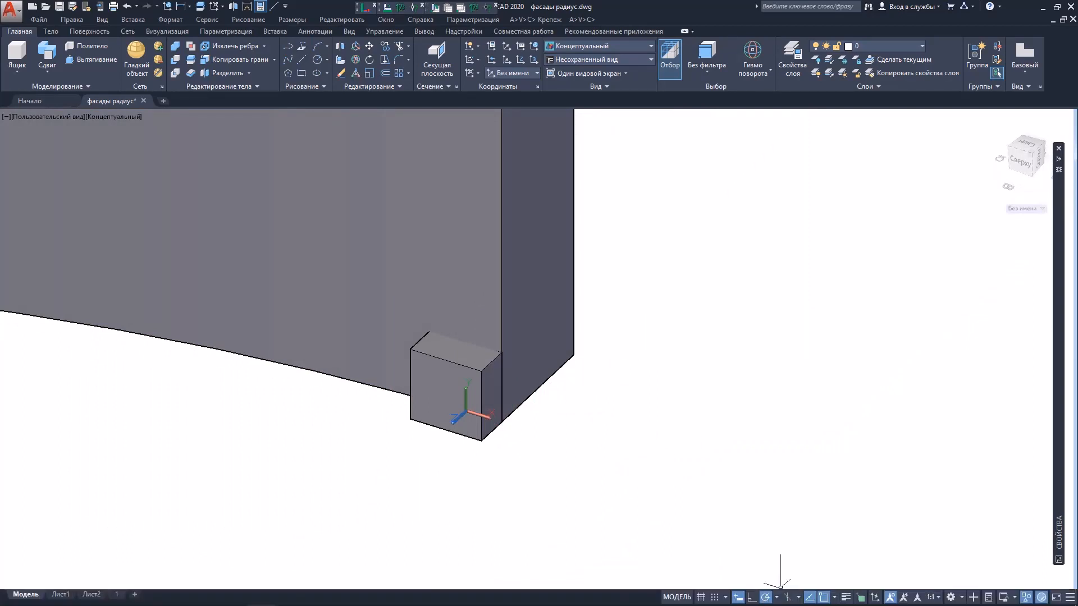
# Slice both curved pieces with a three-point plane at 45° through the small box's lower outer corner, keeping both sides.
pyautogui.click(281, 224)
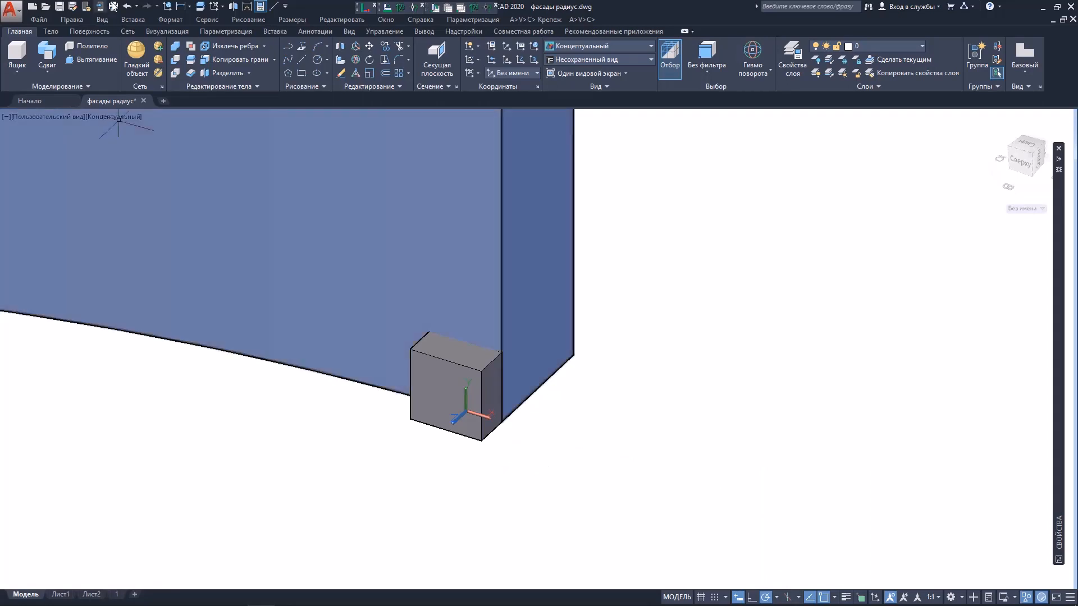
pyautogui.click(200, 7)
pyautogui.scroll(-5, 428, 314)
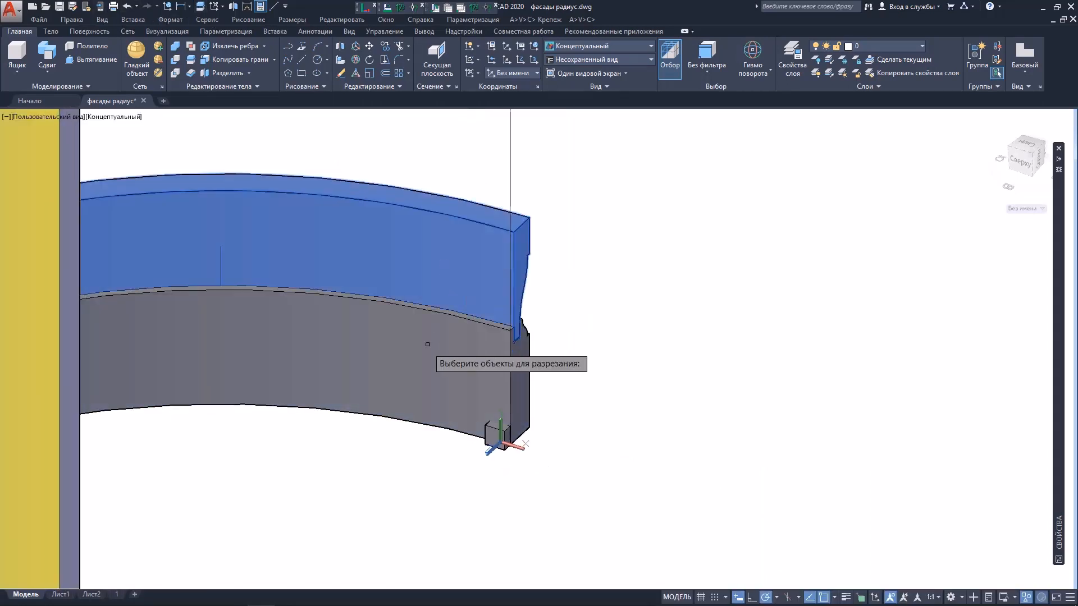
pyautogui.click(429, 347)
pyautogui.press('Return')
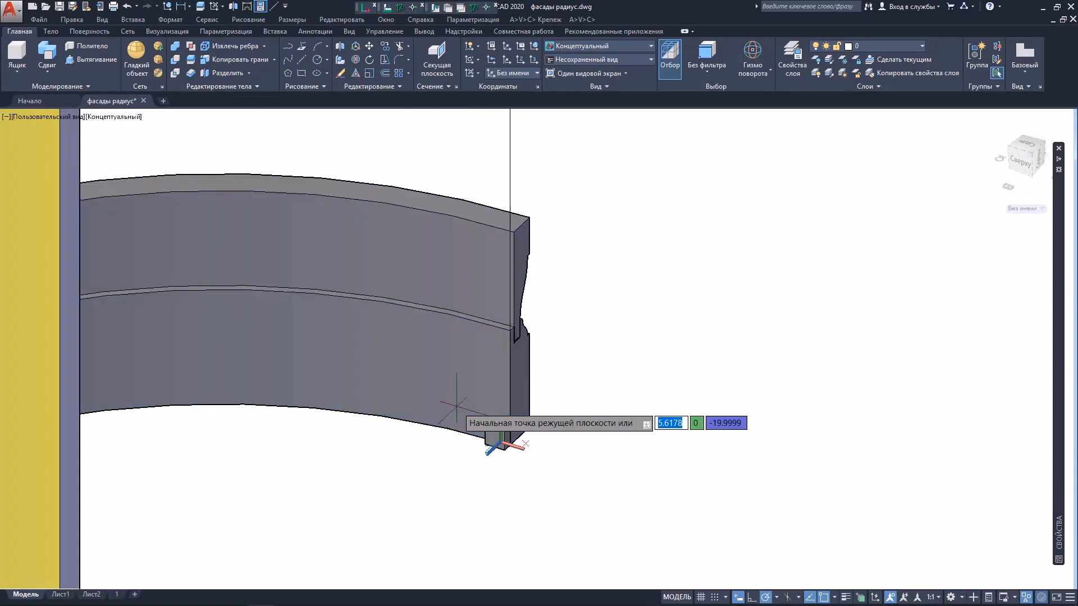
pyautogui.scroll(6, 499, 435)
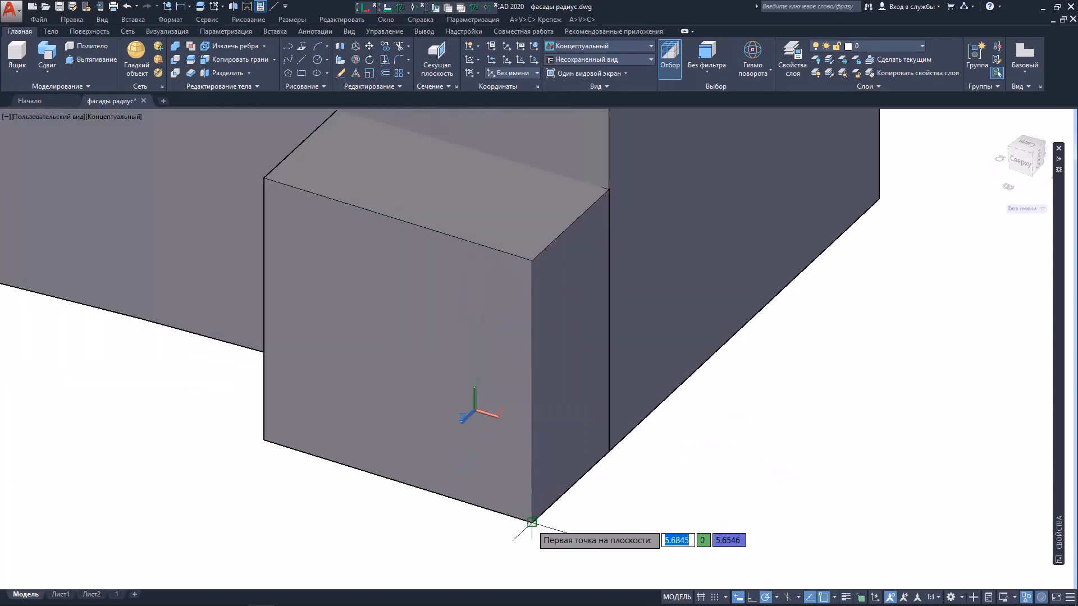
pyautogui.click(532, 521)
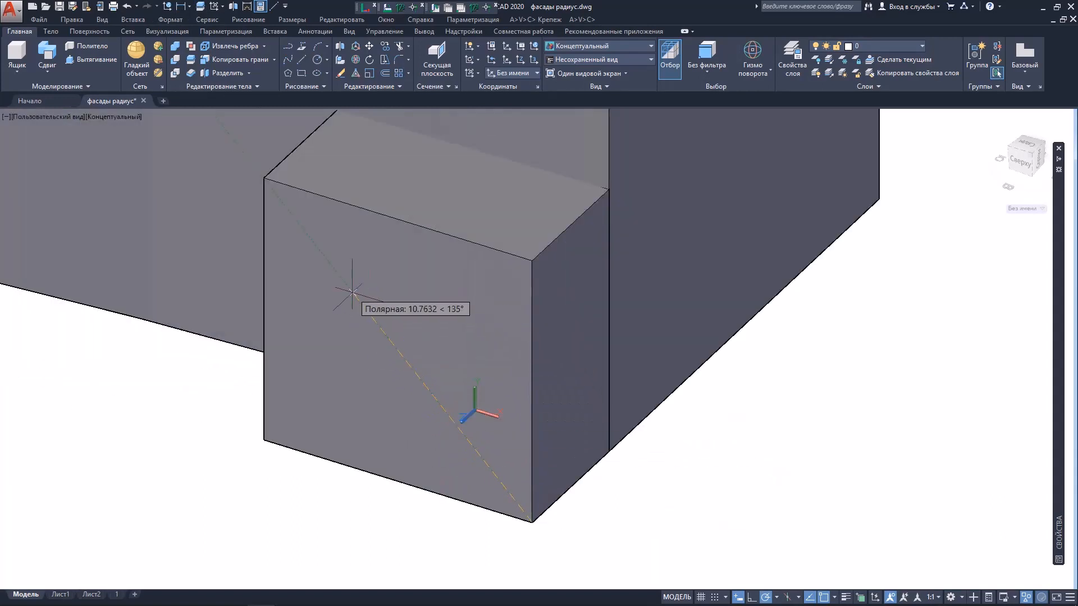
pyautogui.moveTo(329, 263); pyautogui.dragTo(446, 372, button='middle')
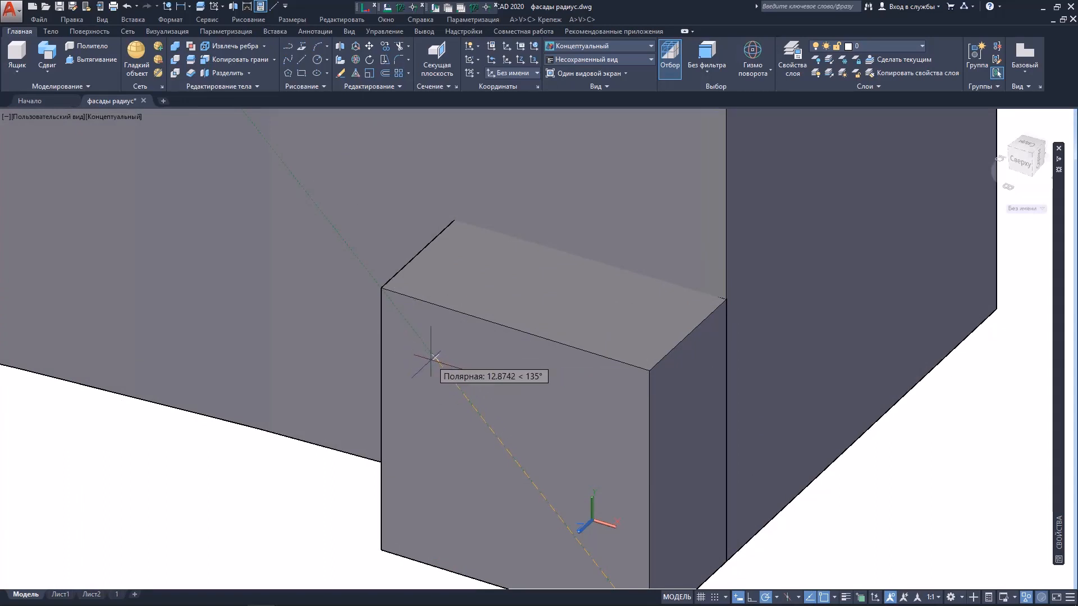
pyautogui.scroll(-4, 435, 357)
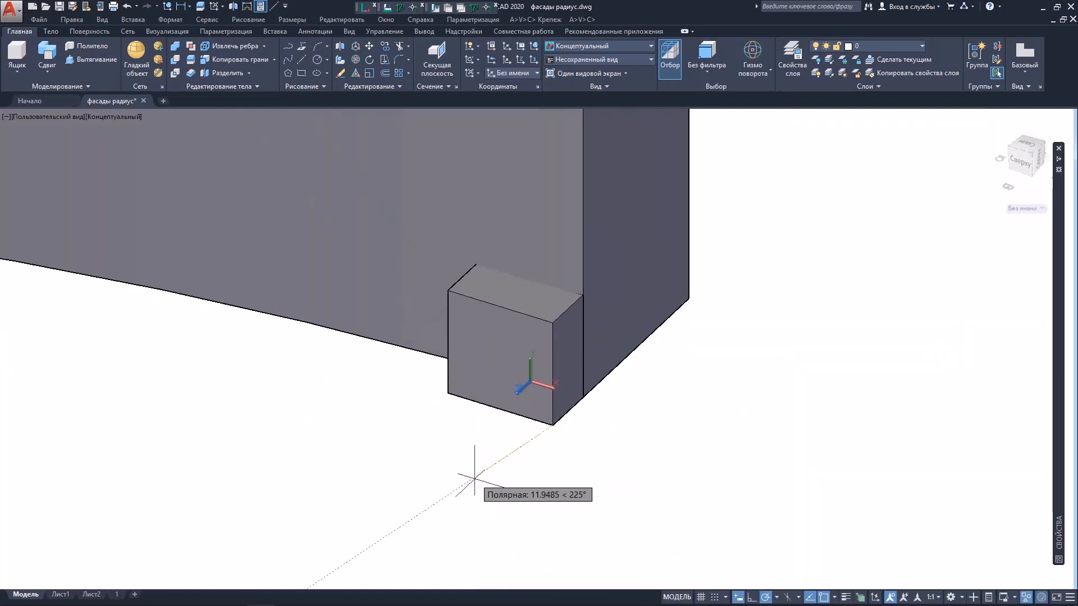
pyautogui.keyDown('shift'); pyautogui.moveTo(583, 425); pyautogui.dragTo(493, 429, button='middle'); pyautogui.keyUp('shift')
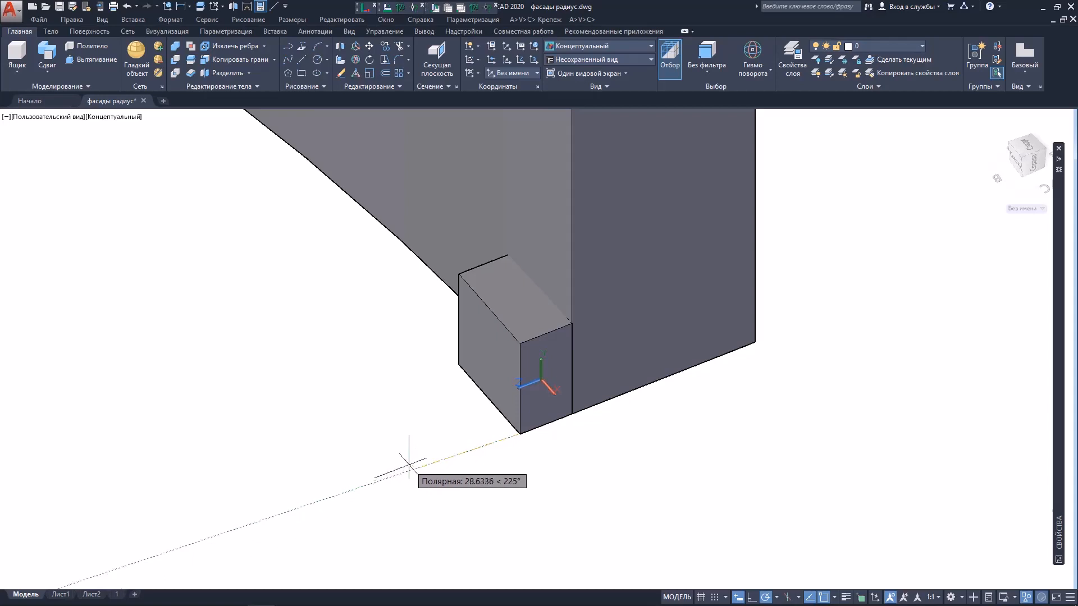
pyautogui.scroll(-2, 409, 480)
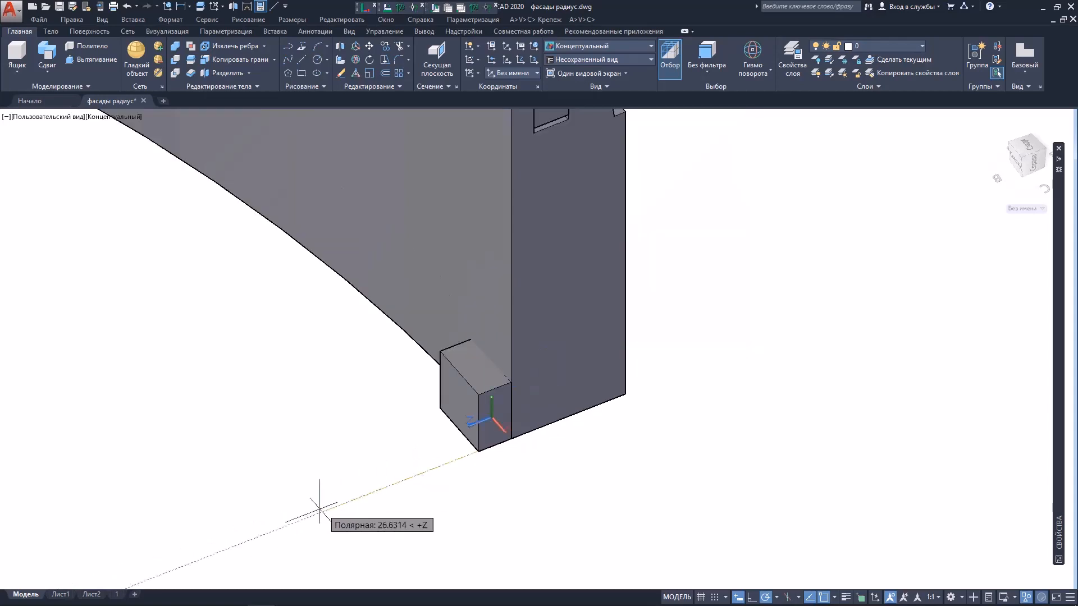
pyautogui.scroll(5, 462, 428)
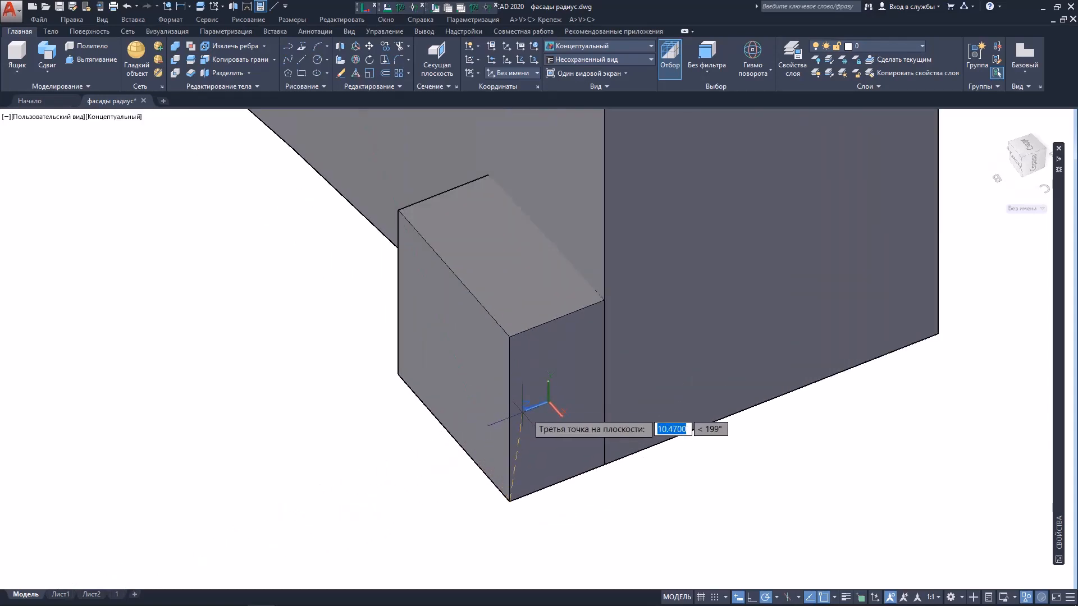
pyautogui.scroll(-6, 529, 409)
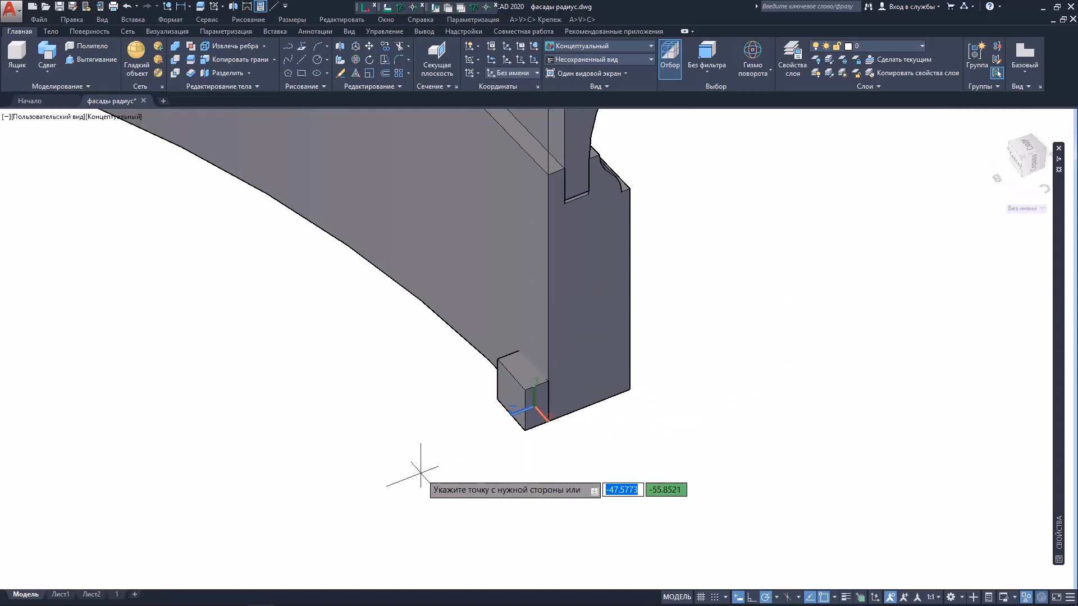
pyautogui.press('Return')
# Delete the cut-off end portions of the upper and lower curved pieces, along with the small helper box.
pyautogui.scroll(-5, 427, 428)
pyautogui.moveTo(427, 428); pyautogui.dragTo(481, 515, button='middle')
pyautogui.click(500, 319)
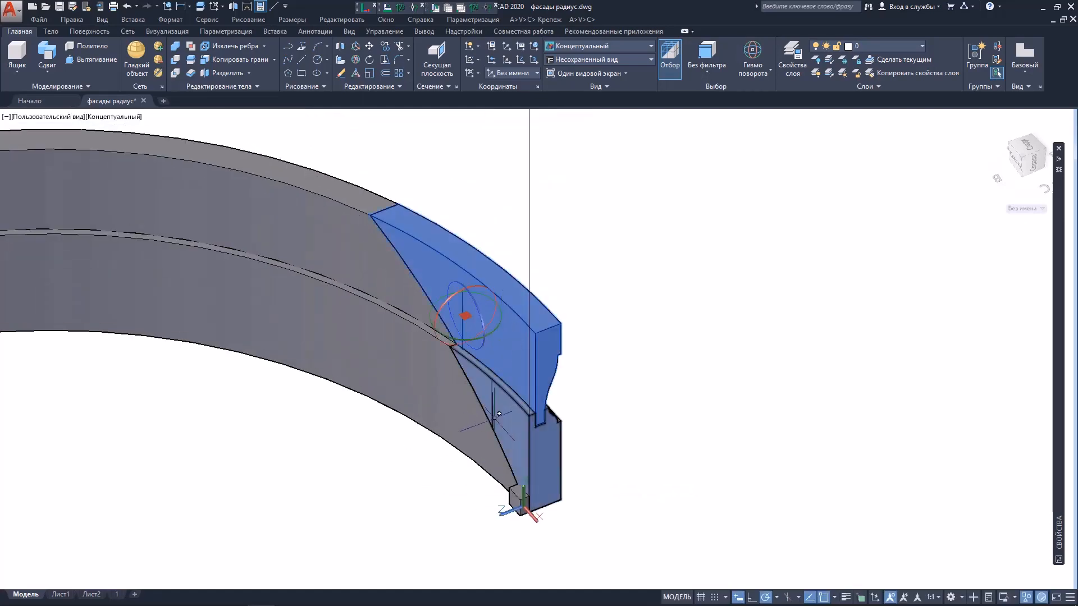
pyautogui.press('Delete')
pyautogui.keyDown('shift'); pyautogui.moveTo(595, 378); pyautogui.dragTo(635, 404, button='middle'); pyautogui.keyUp('shift')
pyautogui.scroll(3, 727, 460)
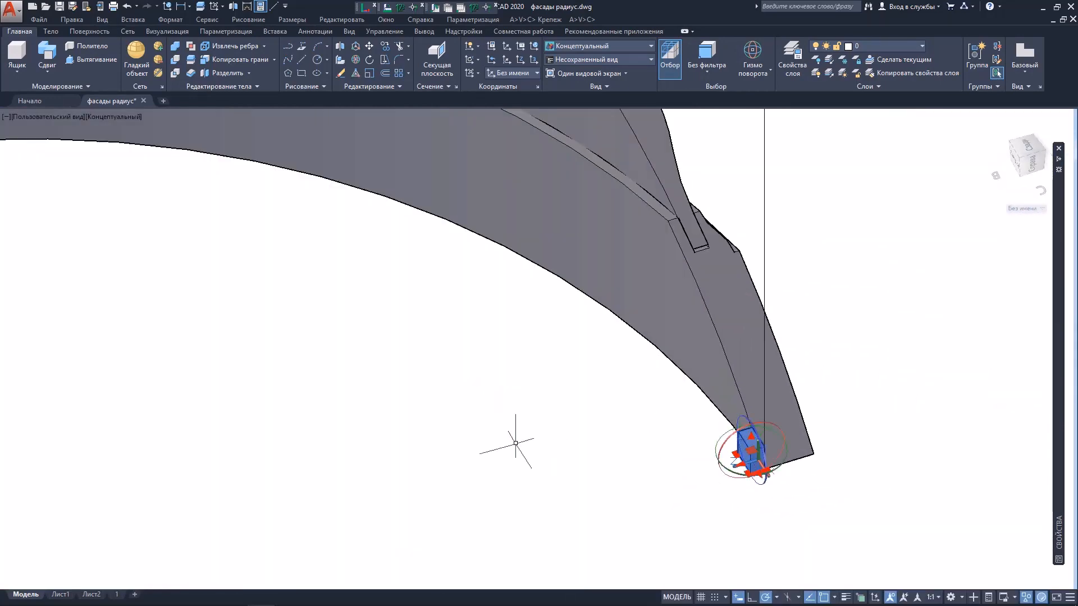
pyautogui.press('Delete')
# Reset the UCS to the World coordinate system.
pyautogui.scroll(-4, 542, 445)
pyautogui.moveTo(542, 446); pyautogui.dragTo(649, 504, button='middle')
pyautogui.scroll(6, 735, 523)
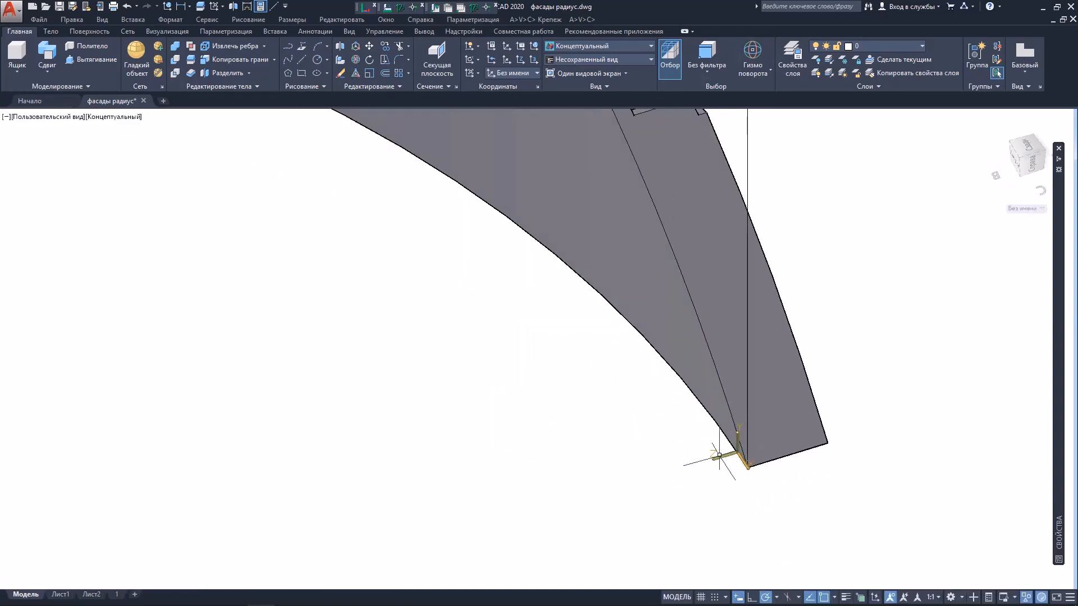
pyautogui.moveTo(327, 354); pyautogui.dragTo(337, 371, button='middle')
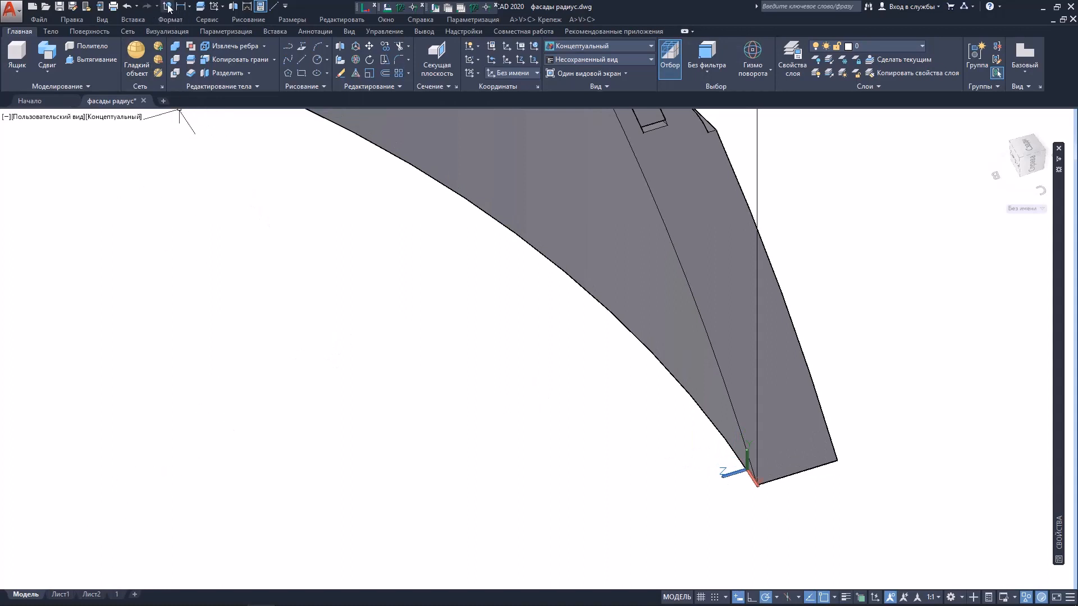
pyautogui.click(169, 8)
pyautogui.moveTo(127, 264); pyautogui.dragTo(329, 423, button='middle')
pyautogui.moveTo(152, 284); pyautogui.dragTo(679, 462, button='middle')
pyautogui.scroll(-4, 265, 329)
pyautogui.moveTo(264, 330); pyautogui.dragTo(618, 367, button='middle')
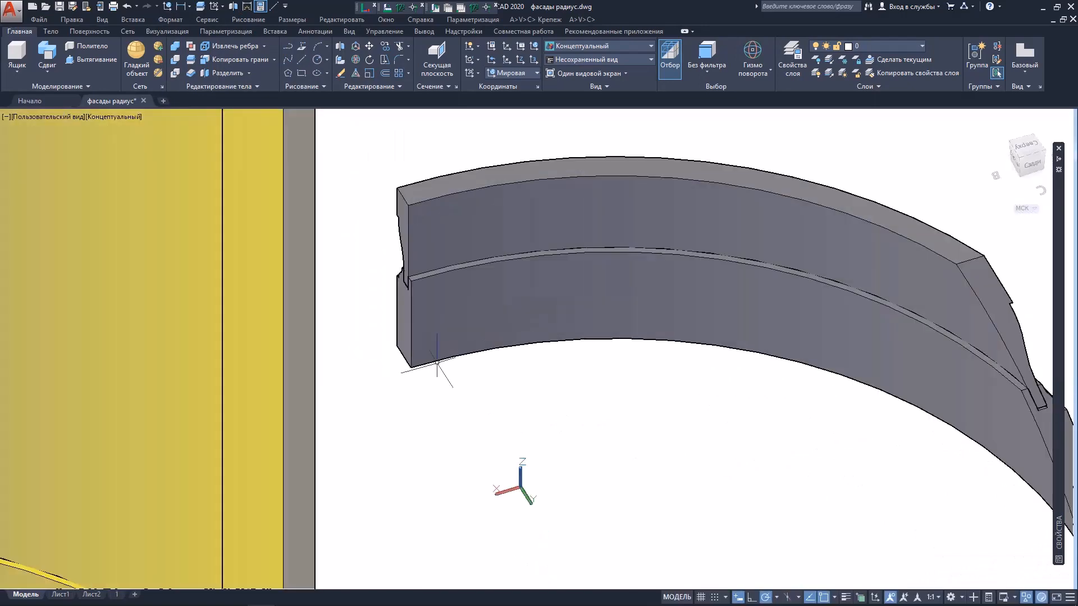
# Move the complete yellow curved door farther away from the gray curved pieces.
pyautogui.scroll(2, 435, 386)
pyautogui.moveTo(438, 368)
pyautogui.mouseDown(button='middle')
pyautogui.moveTo(497, 395)
pyautogui.moveTo(422, 387)
pyautogui.moveTo(450, 387)
pyautogui.moveTo(402, 398)
pyautogui.moveTo(370, 385)
pyautogui.moveTo(420, 376)
pyautogui.mouseUp(button='middle')
pyautogui.scroll(-3, 402, 397)
pyautogui.scroll(-2, 401, 398)
pyautogui.moveTo(411, 255); pyautogui.dragTo(382, 295, button='middle')
pyautogui.scroll(4, 484, 337)
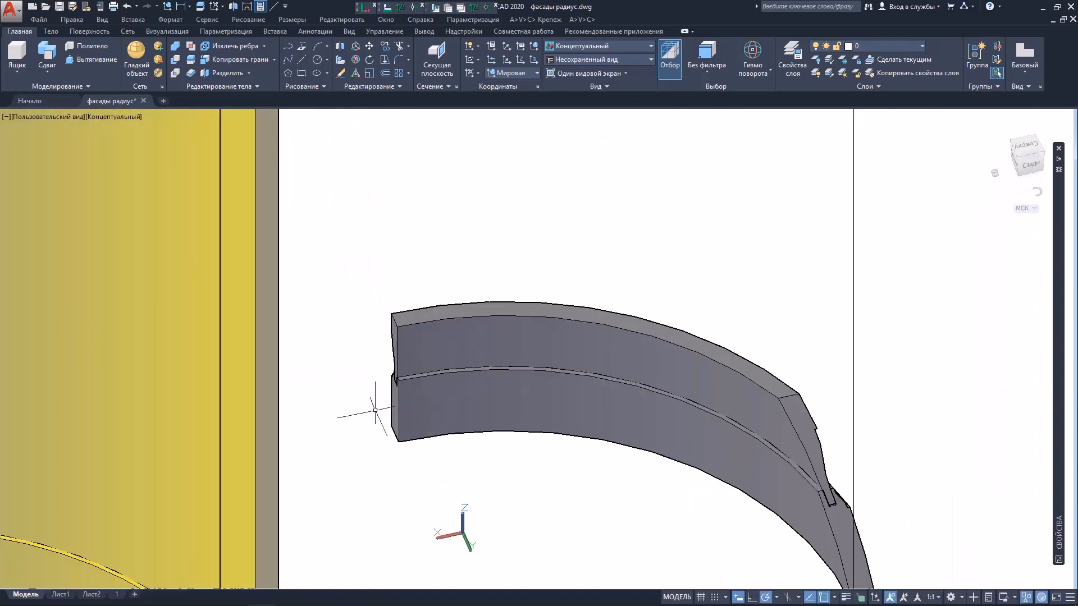
pyautogui.scroll(-4, 294, 400)
pyautogui.moveTo(294, 398); pyautogui.dragTo(414, 370, button='middle')
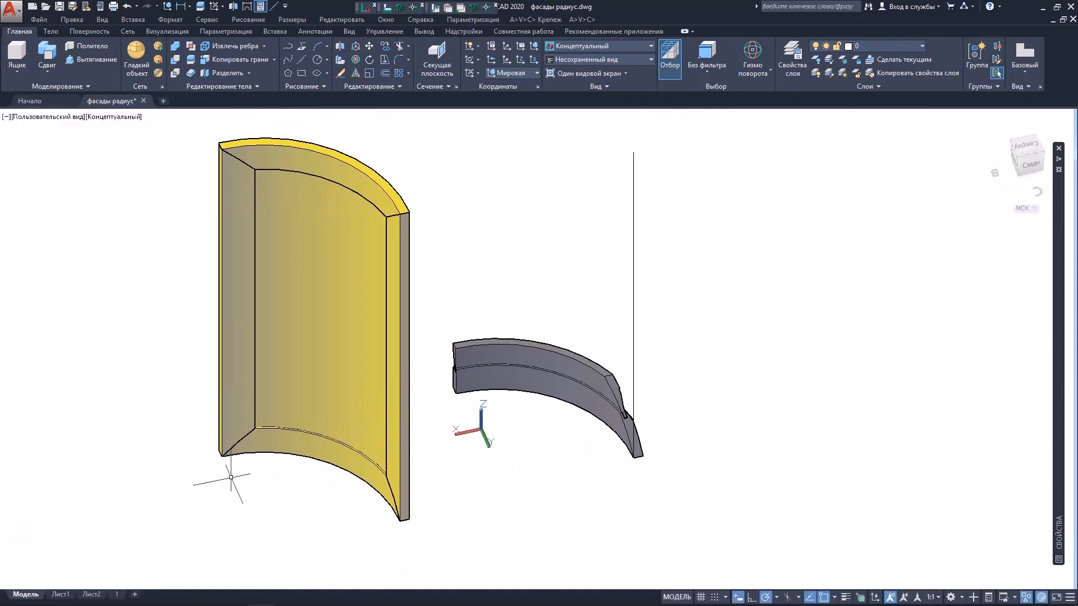
pyautogui.click(400, 141)
pyautogui.click(214, 457)
pyautogui.rightClick(64, 348)
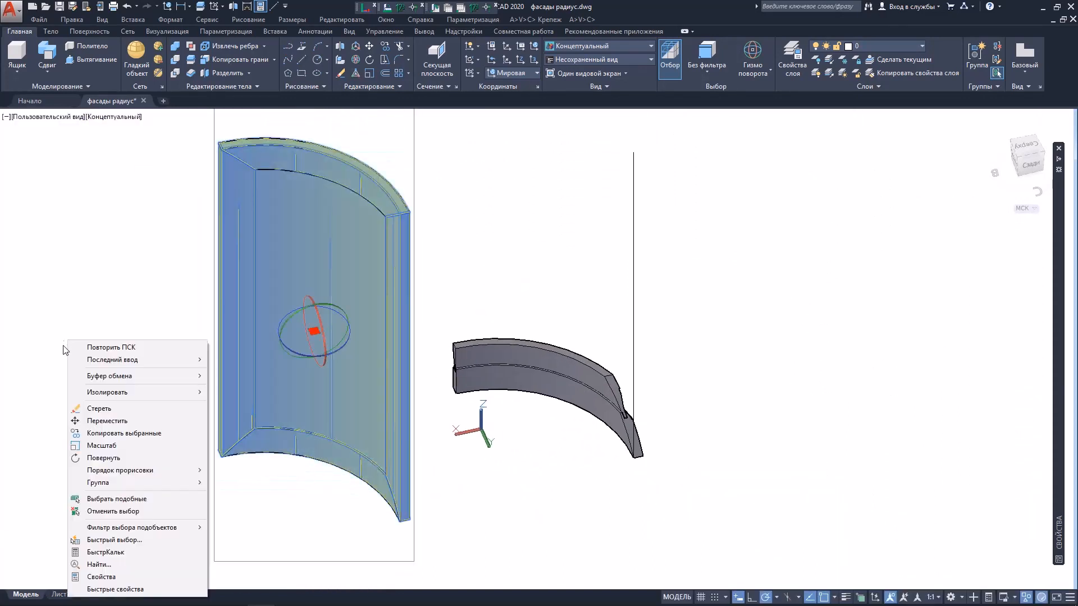
pyautogui.click(106, 421)
pyautogui.scroll(-4, 303, 398)
pyautogui.click(312, 409)
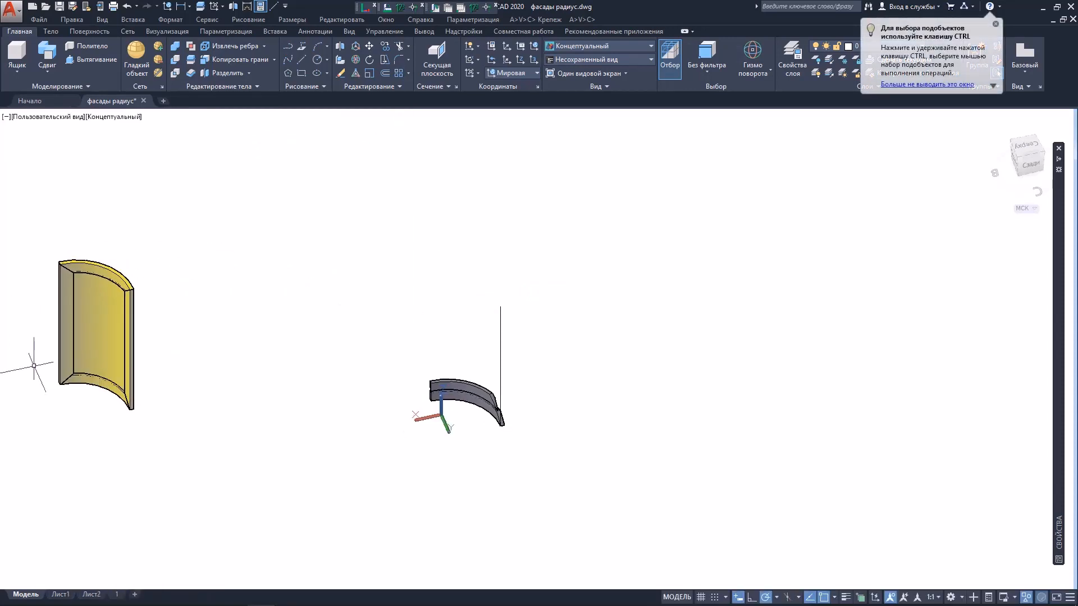
# Delete the layout named 1 from the drawing.
pyautogui.rightClick(116, 596)
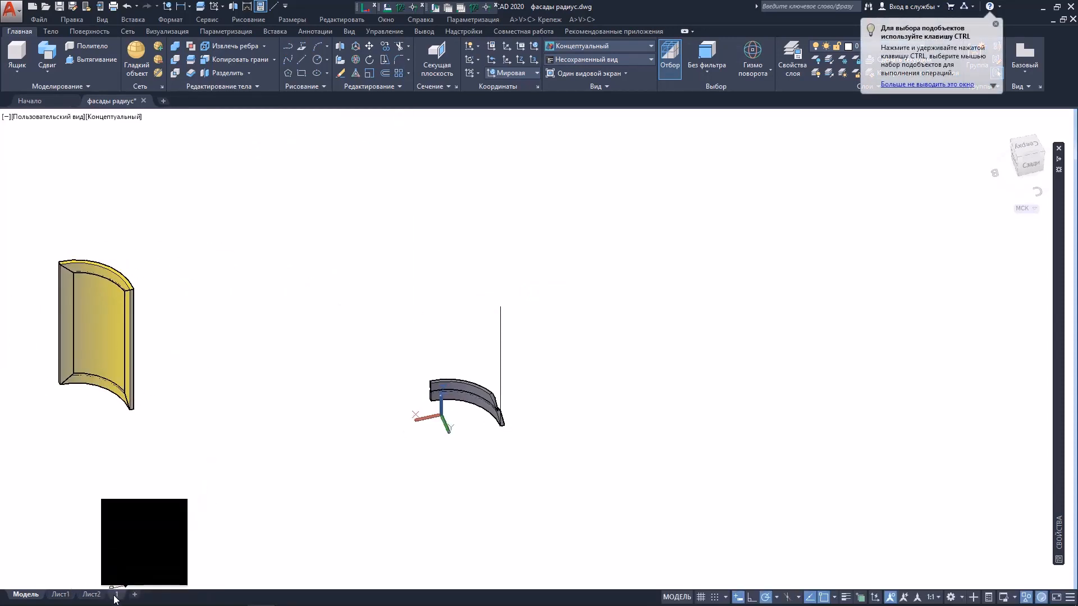
pyautogui.click(145, 444)
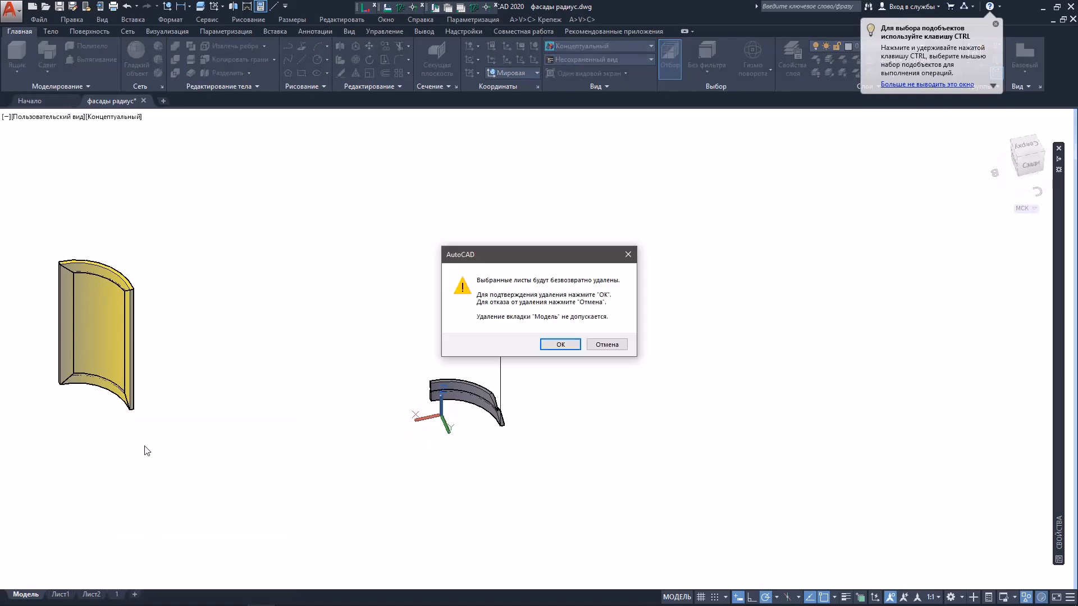
pyautogui.click(559, 344)
# Draw a small box at the inner lower corner of the lower rail's uncut end.
pyautogui.scroll(6, 449, 404)
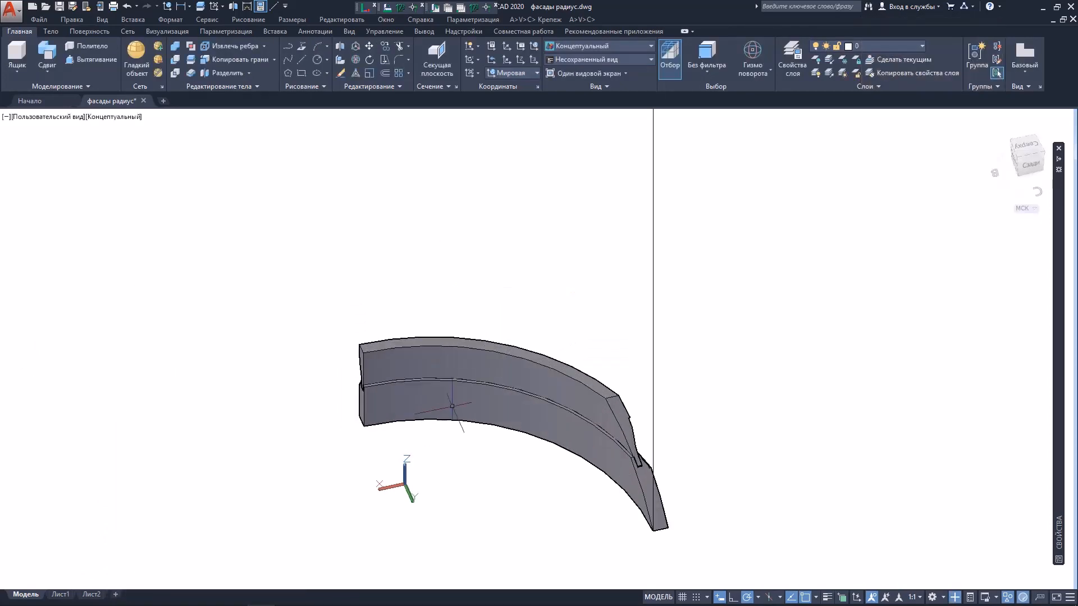
pyautogui.scroll(2, 368, 386)
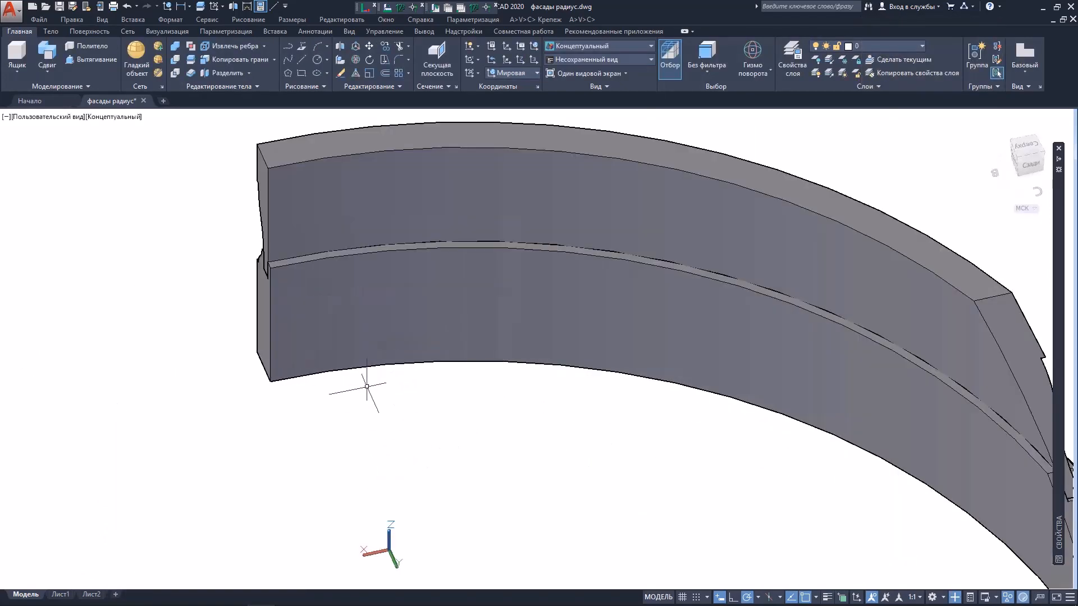
pyautogui.scroll(-3, 323, 374)
pyautogui.moveTo(332, 373)
pyautogui.keyDown('shift'); pyautogui.mouseDown(button='middle')
pyautogui.moveTo(384, 367)
pyautogui.moveTo(327, 392)
pyautogui.mouseUp(button='middle'); pyautogui.keyUp('shift')
pyautogui.scroll(4, 269, 449)
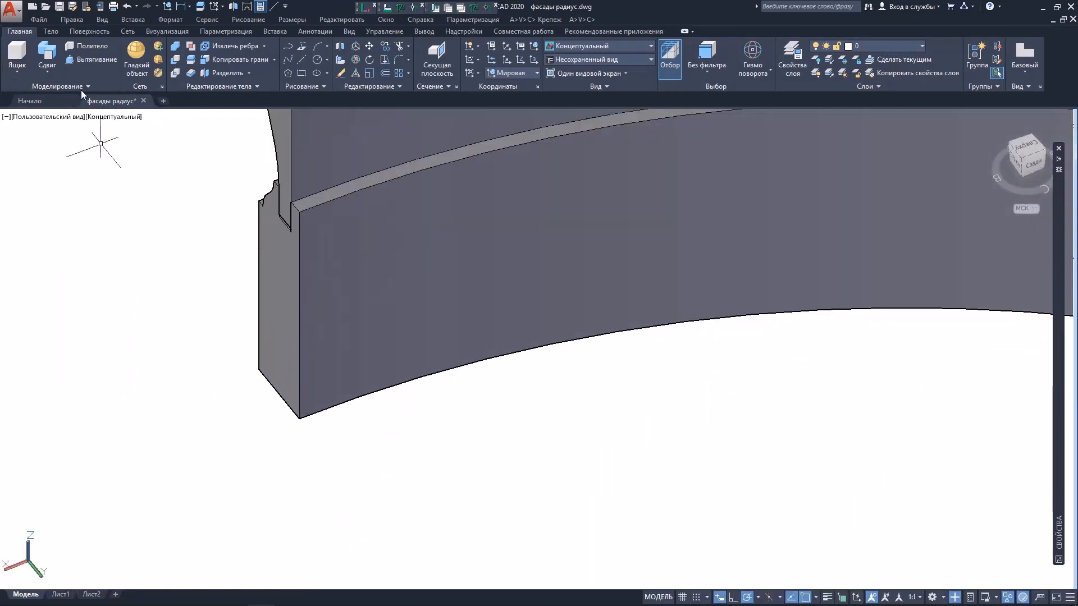
pyautogui.click(300, 418)
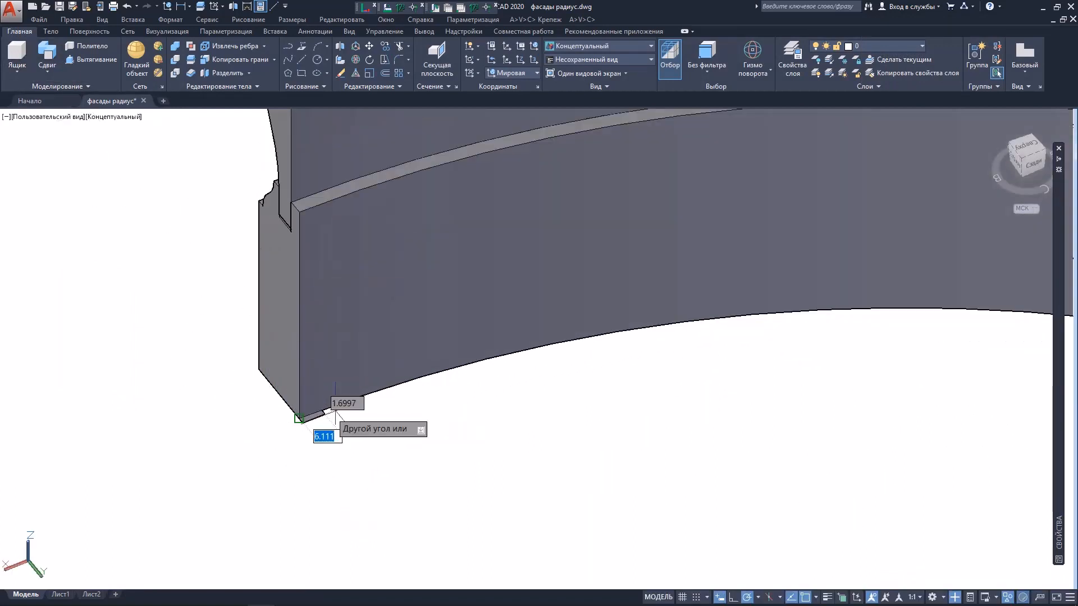
pyautogui.click(414, 413)
pyautogui.click(393, 356)
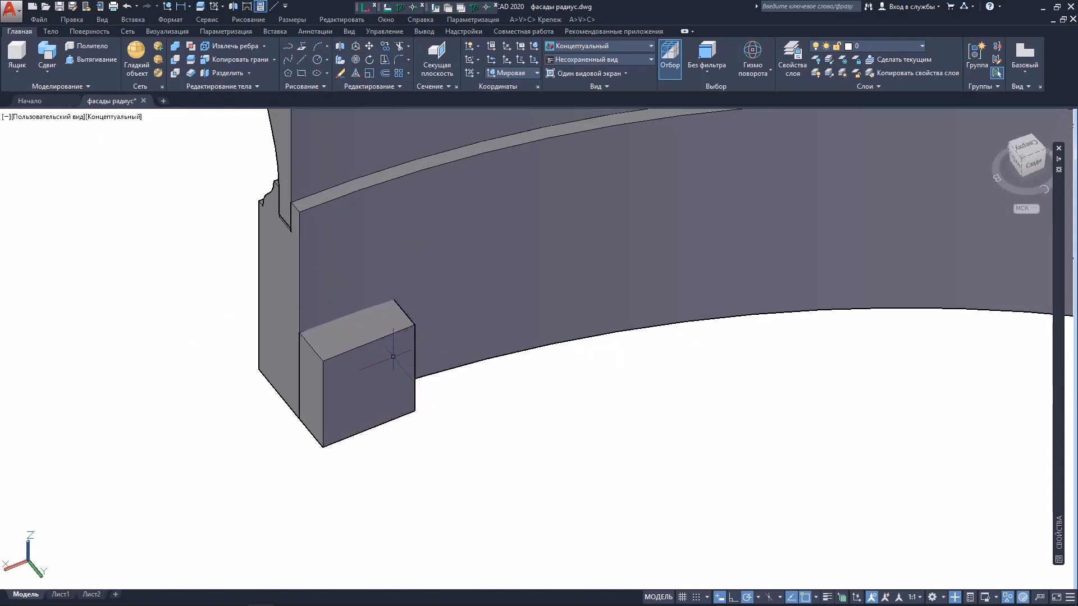
# Move the UCS onto the new box's front vertical face and align it with that face.
pyautogui.click(27, 560)
pyautogui.scroll(3, 346, 414)
pyautogui.click(347, 402)
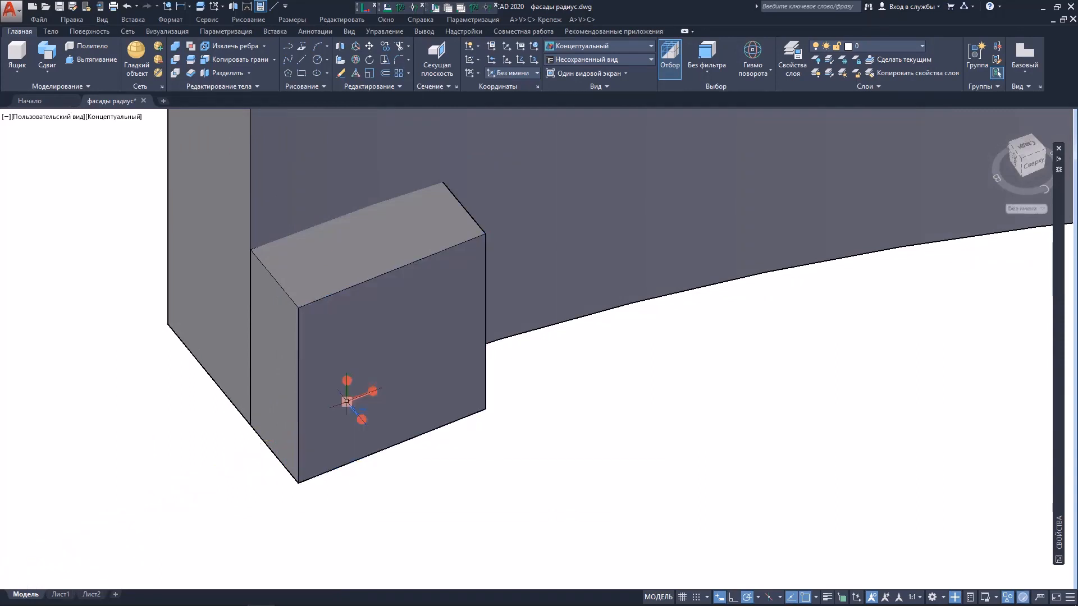
# Slice both curved pieces at the second end with the 3-point option, along a 45° plane from the box's lower corner, keeping both sides.
pyautogui.scroll(-6, 346, 401)
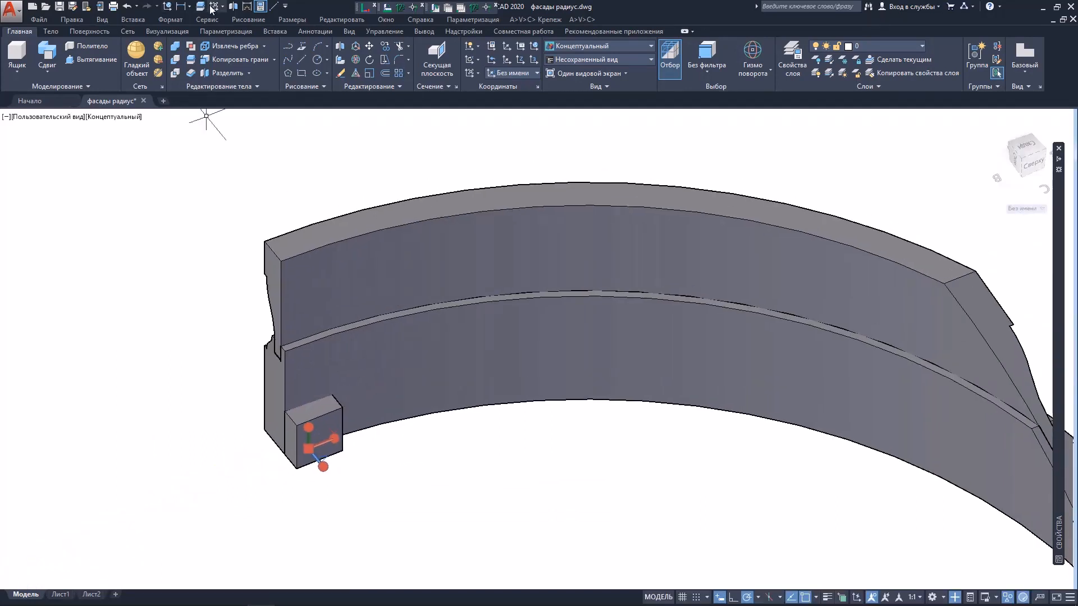
pyautogui.click(200, 7)
pyautogui.click(437, 279)
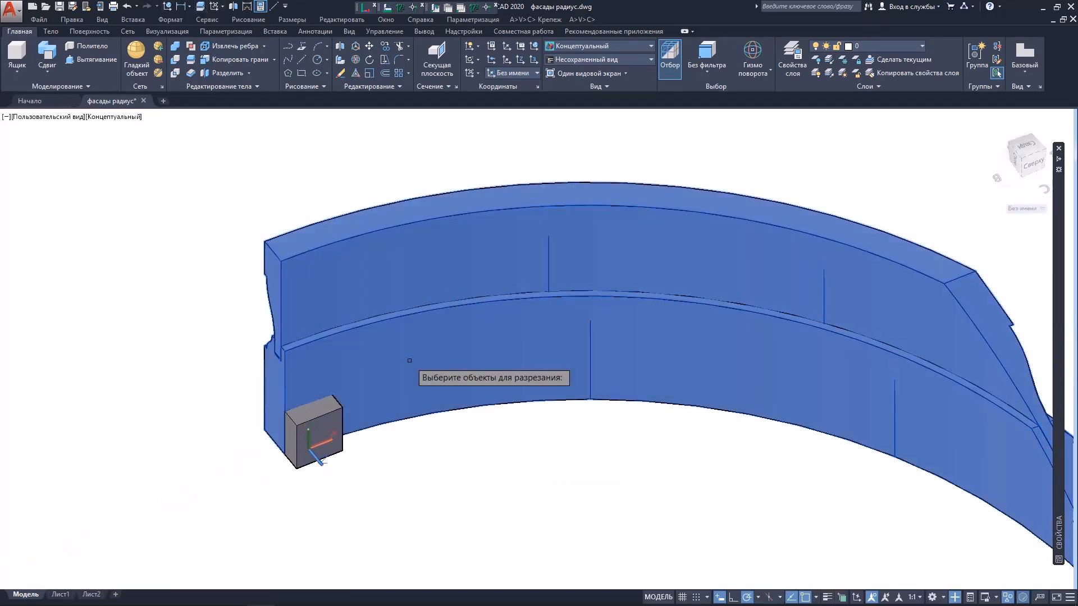
pyautogui.press('Return')
pyautogui.press('Down')
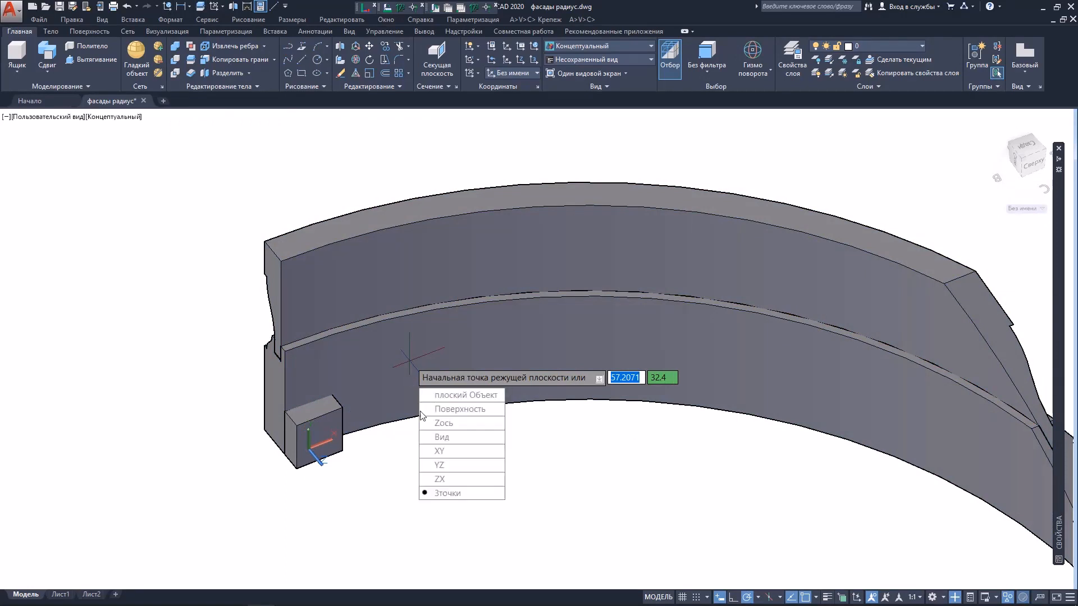
pyautogui.click(446, 493)
pyautogui.scroll(3, 309, 483)
pyautogui.scroll(2, 330, 382)
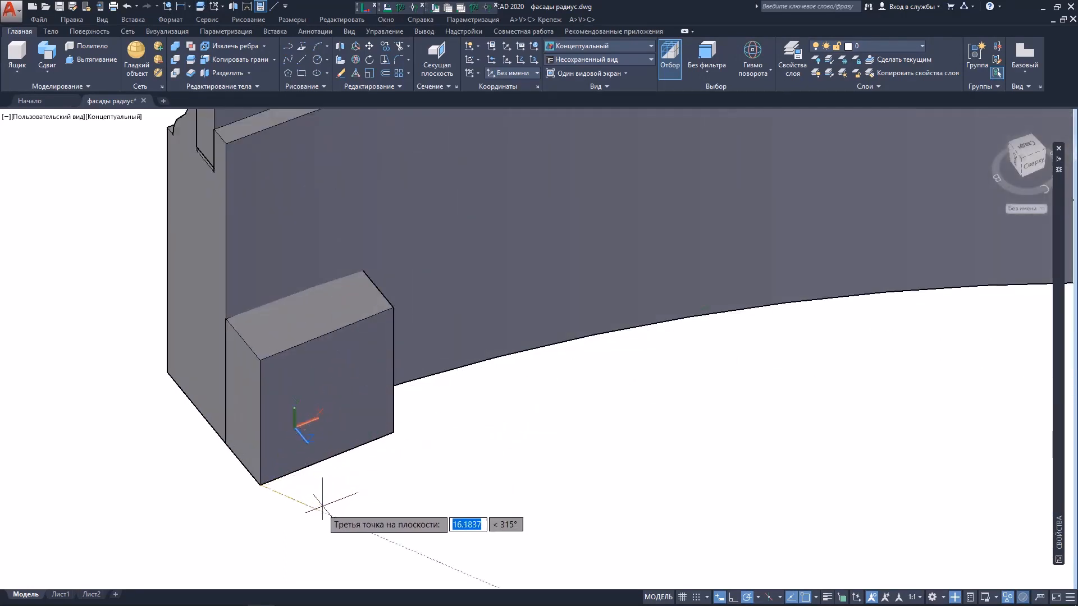
pyautogui.click(300, 531)
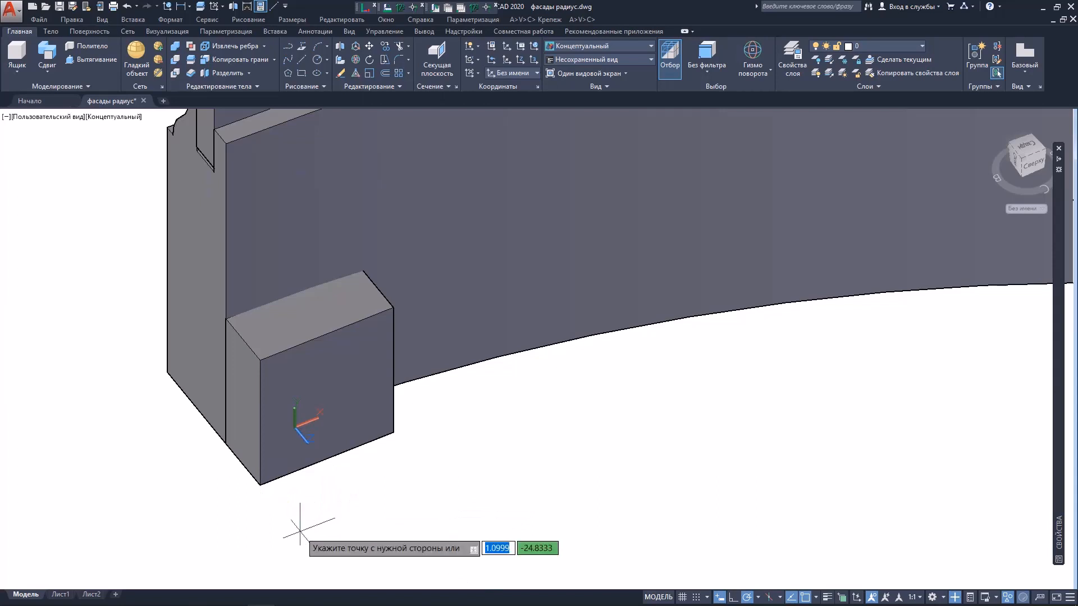
pyautogui.press('Return')
# Delete the pieces cut off at the second end and the helper box beside them.
pyautogui.scroll(-4, 318, 431)
pyautogui.click(310, 341)
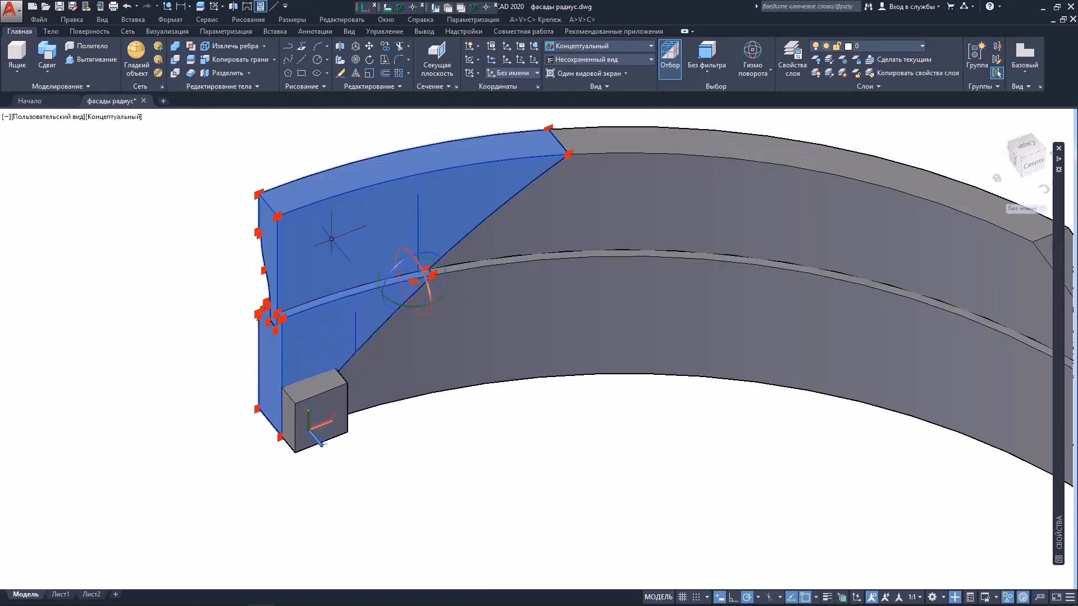
pyautogui.press('Delete')
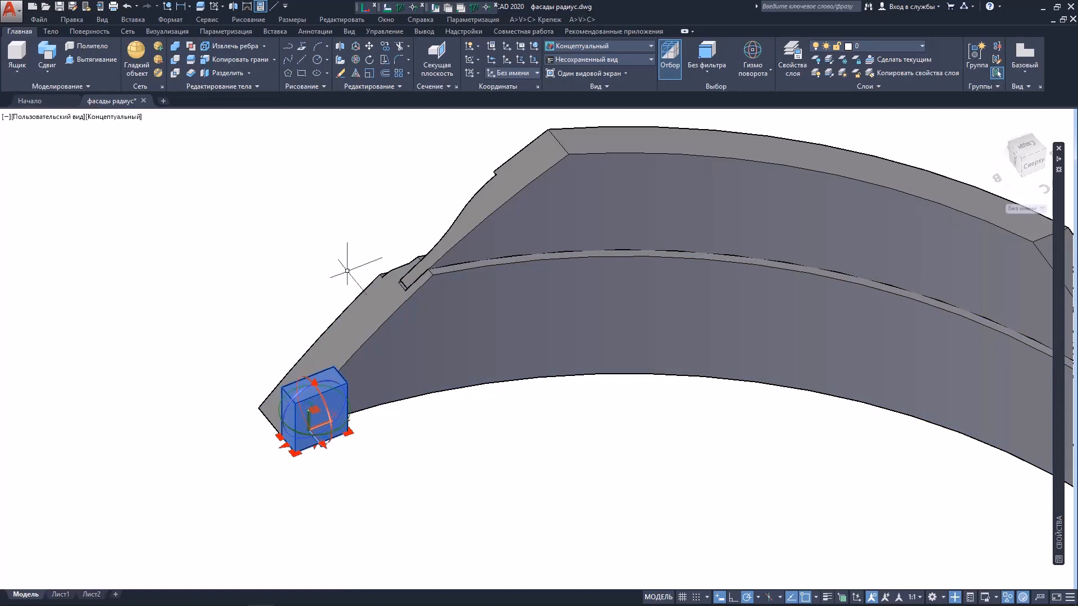
pyautogui.press('Delete')
# Restore the World UCS and turn the view to the outer side of the mitred curved pieces.
pyautogui.scroll(-5, 359, 274)
pyautogui.moveTo(359, 273); pyautogui.dragTo(352, 327, button='middle')
pyautogui.keyDown('shift'); pyautogui.moveTo(479, 330); pyautogui.dragTo(393, 217, button='middle'); pyautogui.keyUp('shift')
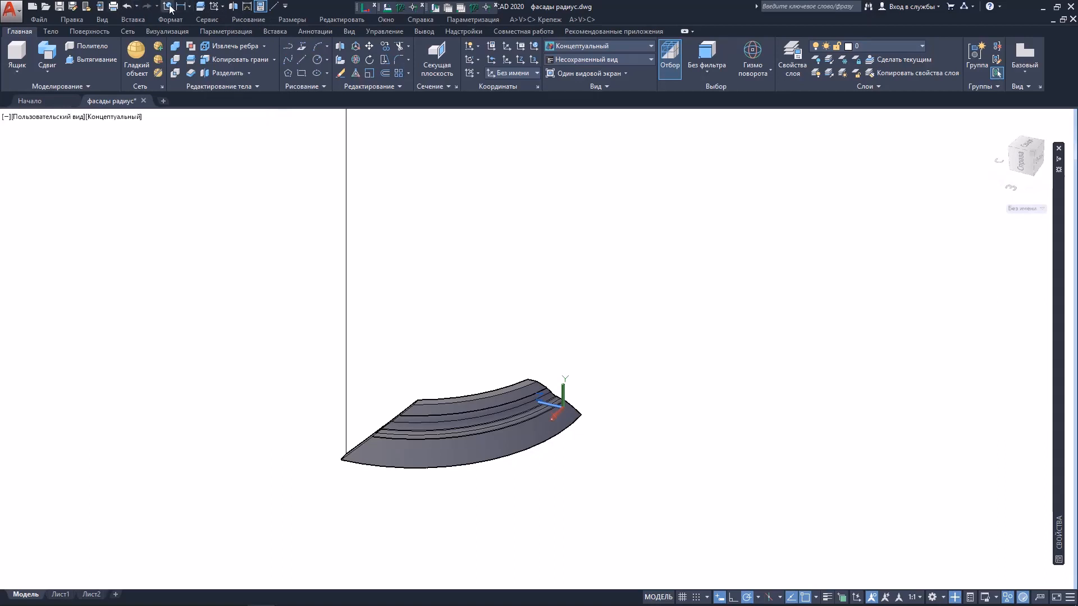
pyautogui.scroll(3, 482, 391)
pyautogui.scroll(-2, 522, 380)
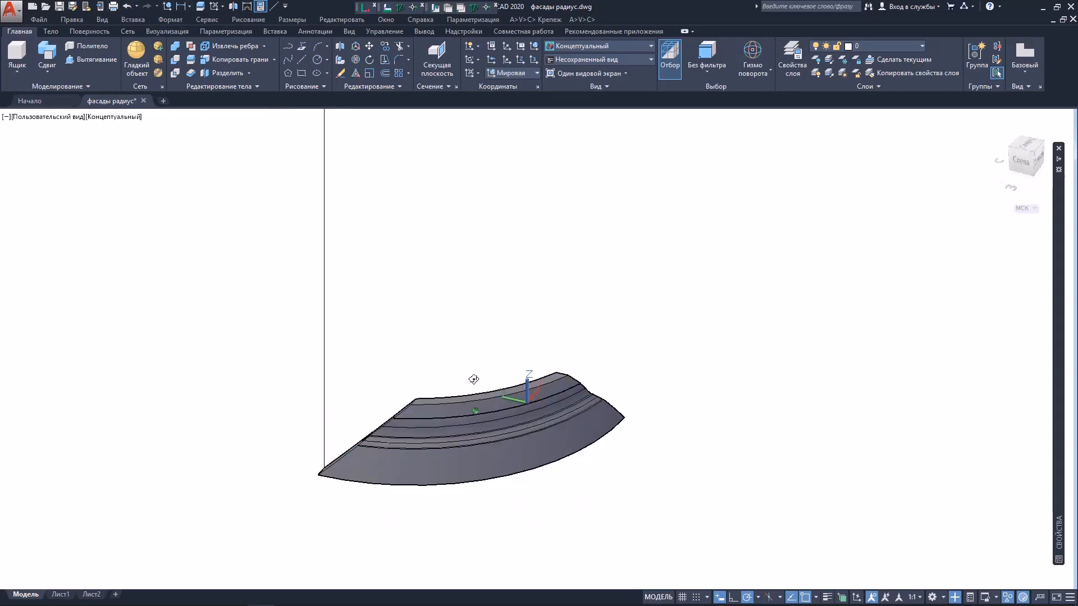
# Mirror the lower curved rail and panel section in 3D across the horizontal plane through the vertical line's midpoint, keeping the originals.
pyautogui.keyDown('shift'); pyautogui.moveTo(474, 379); pyautogui.dragTo(494, 368, button='middle'); pyautogui.keyUp('shift')
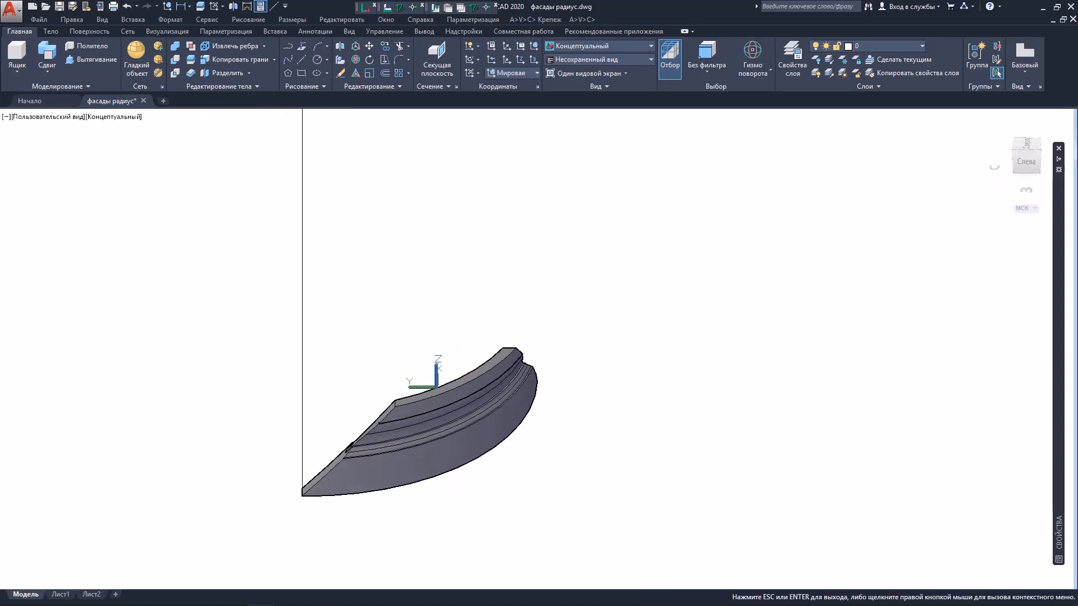
pyautogui.moveTo(430, 393); pyautogui.dragTo(437, 443, button='middle')
pyautogui.click(416, 456)
pyautogui.click(401, 500)
pyautogui.scroll(-2, 441, 335)
pyautogui.moveTo(440, 334); pyautogui.dragTo(423, 348, button='middle')
pyautogui.scroll(-2, 430, 325)
pyautogui.scroll(2, 414, 458)
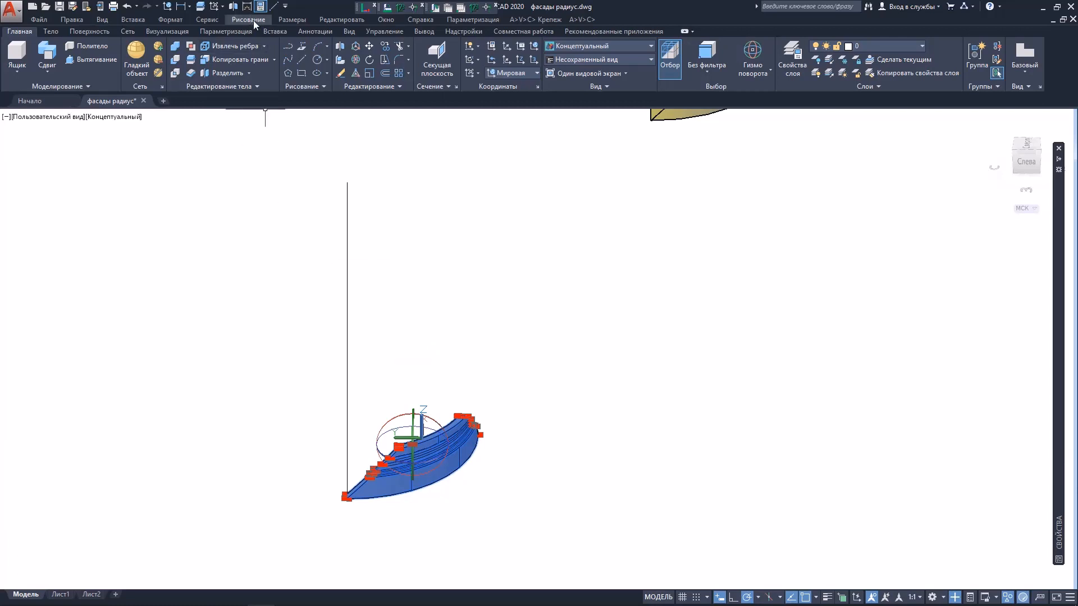
pyautogui.scroll(2, 392, 390)
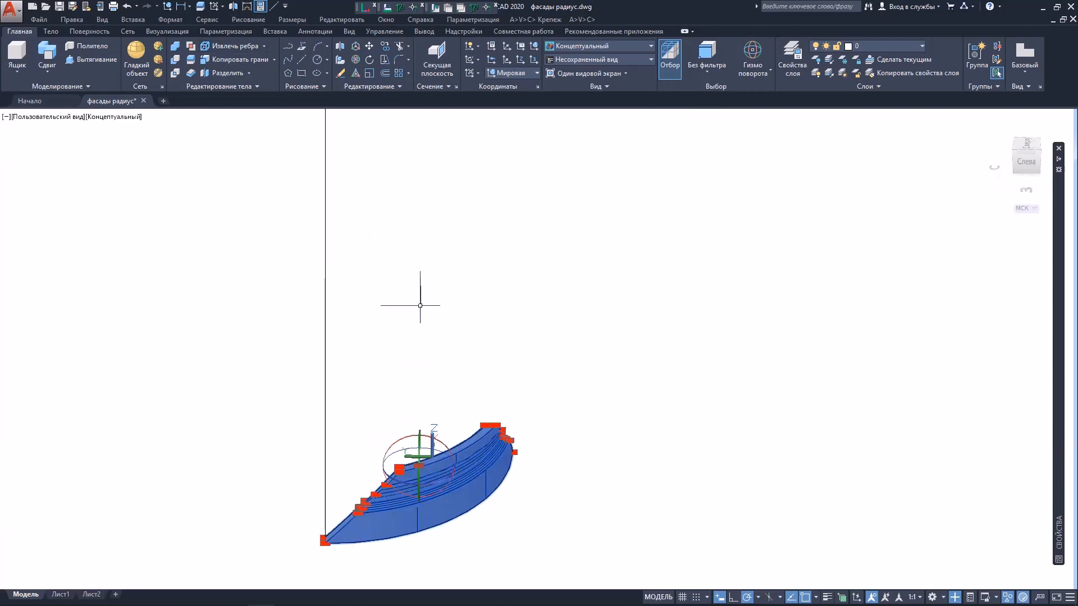
pyautogui.click(233, 9)
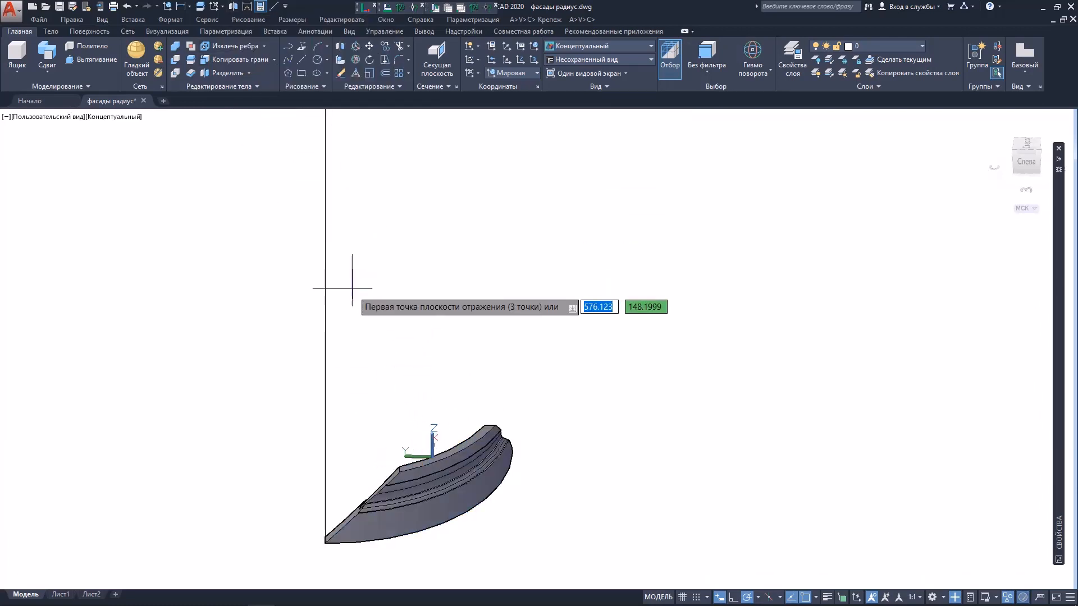
pyautogui.scroll(-2, 353, 322)
pyautogui.click(339, 331)
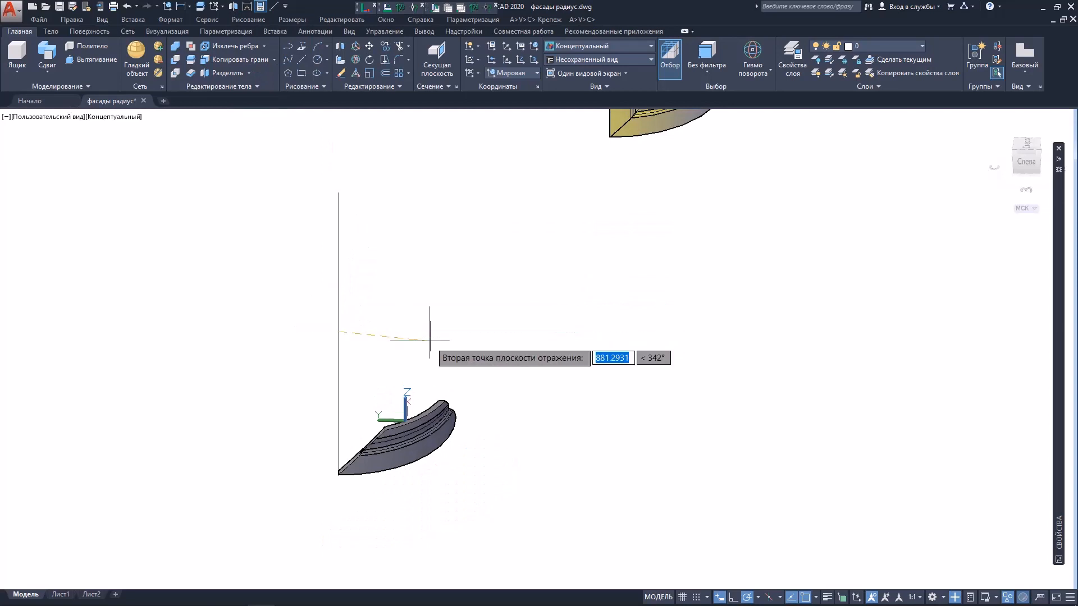
pyautogui.click(441, 337)
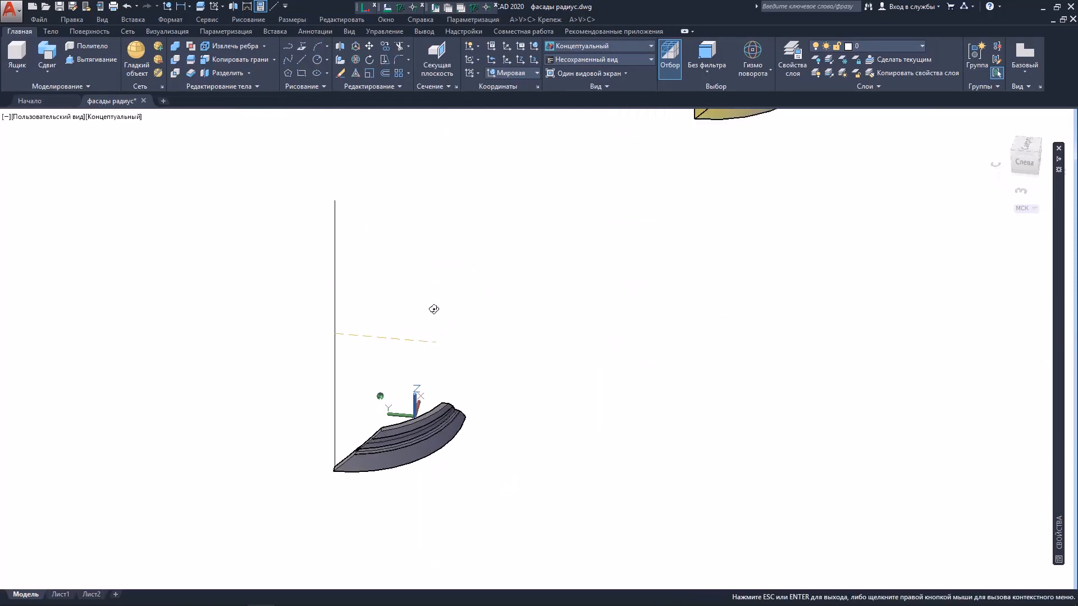
pyautogui.keyDown('shift'); pyautogui.moveTo(435, 308); pyautogui.dragTo(450, 320, button='middle'); pyautogui.keyUp('shift')
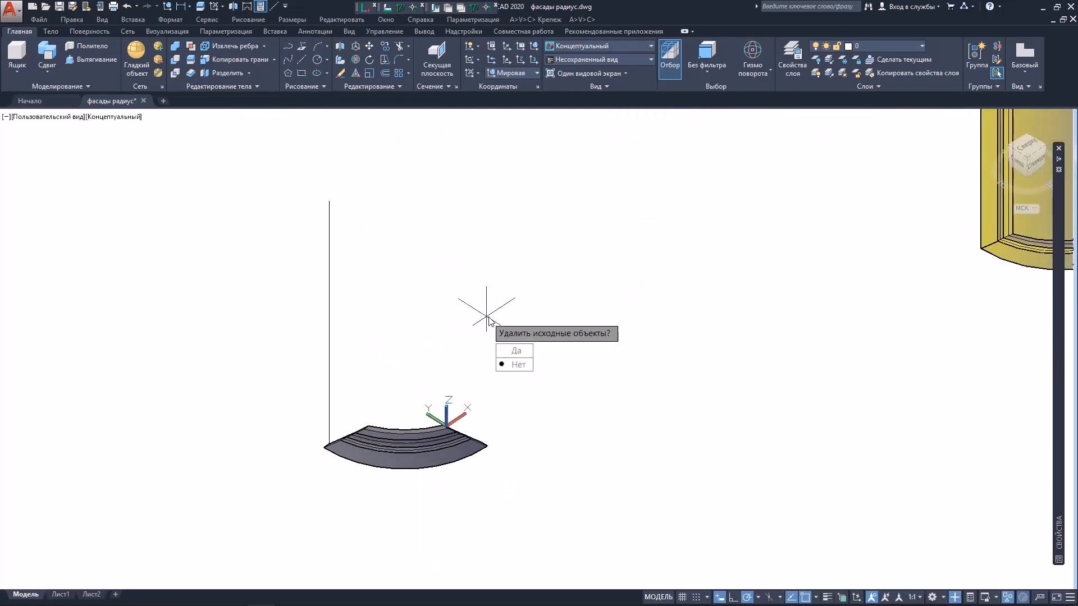
pyautogui.click(523, 366)
# Examine the angled ends of the lower and mirrored curved rails from above and from the side.
pyautogui.keyDown('shift'); pyautogui.moveTo(387, 253); pyautogui.dragTo(421, 372, button='middle'); pyautogui.keyUp('shift')
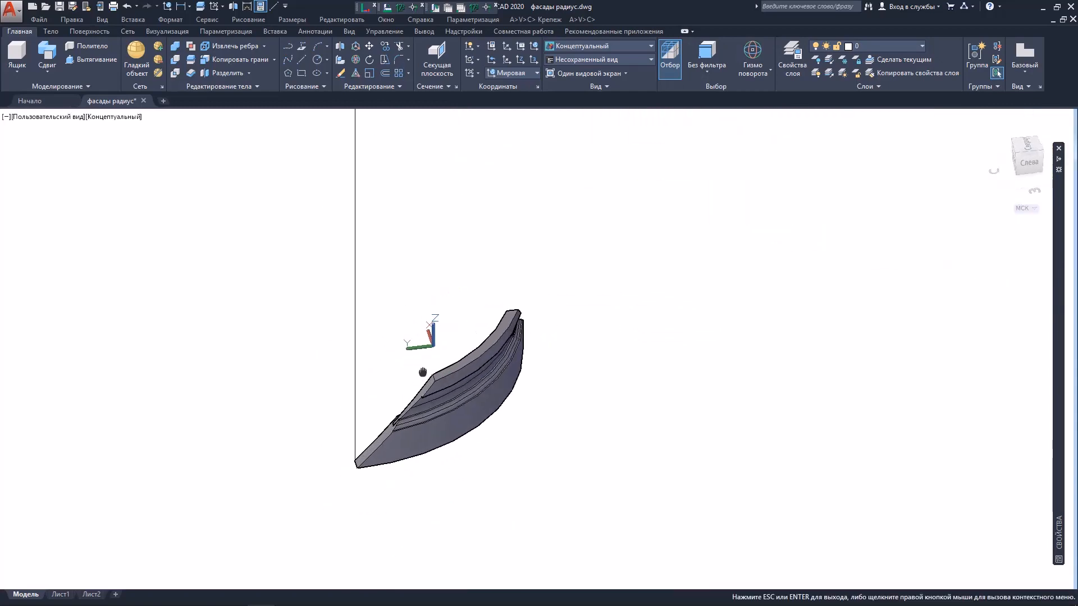
pyautogui.scroll(4, 421, 359)
pyautogui.keyDown('shift'); pyautogui.moveTo(322, 509); pyautogui.dragTo(674, 419, button='middle'); pyautogui.keyUp('shift')
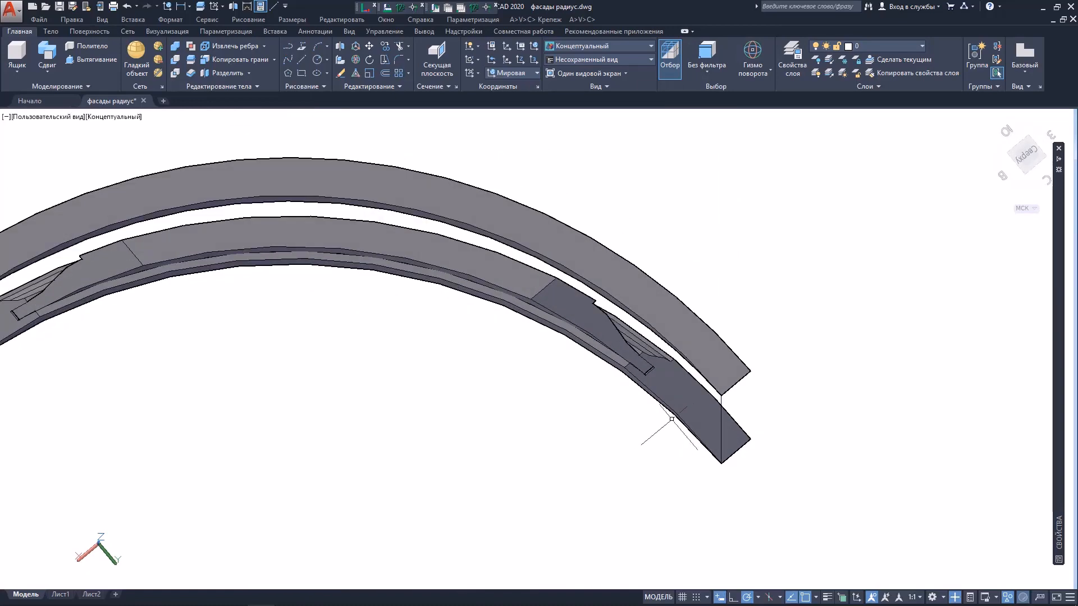
pyautogui.scroll(-2, 622, 347)
pyautogui.keyDown('shift'); pyautogui.moveTo(618, 347); pyautogui.dragTo(312, 342, button='middle'); pyautogui.keyUp('shift')
pyautogui.scroll(4, 512, 444)
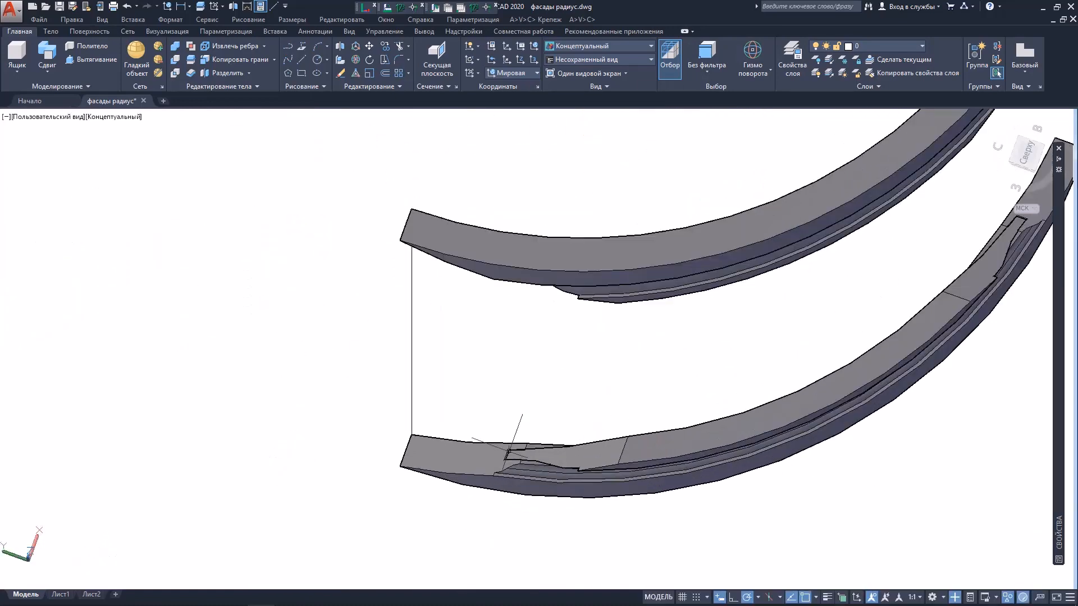
pyautogui.scroll(-7, 544, 397)
pyautogui.keyDown('shift'); pyautogui.moveTo(496, 343); pyautogui.dragTo(487, 315, button='middle'); pyautogui.keyUp('shift')
pyautogui.moveTo(495, 451); pyautogui.dragTo(443, 390, button='middle')
pyautogui.scroll(5, 515, 400)
pyautogui.moveTo(438, 391); pyautogui.dragTo(479, 295, button='middle')
pyautogui.keyDown('shift'); pyautogui.moveTo(480, 296); pyautogui.dragTo(428, 309, button='middle'); pyautogui.keyUp('shift')
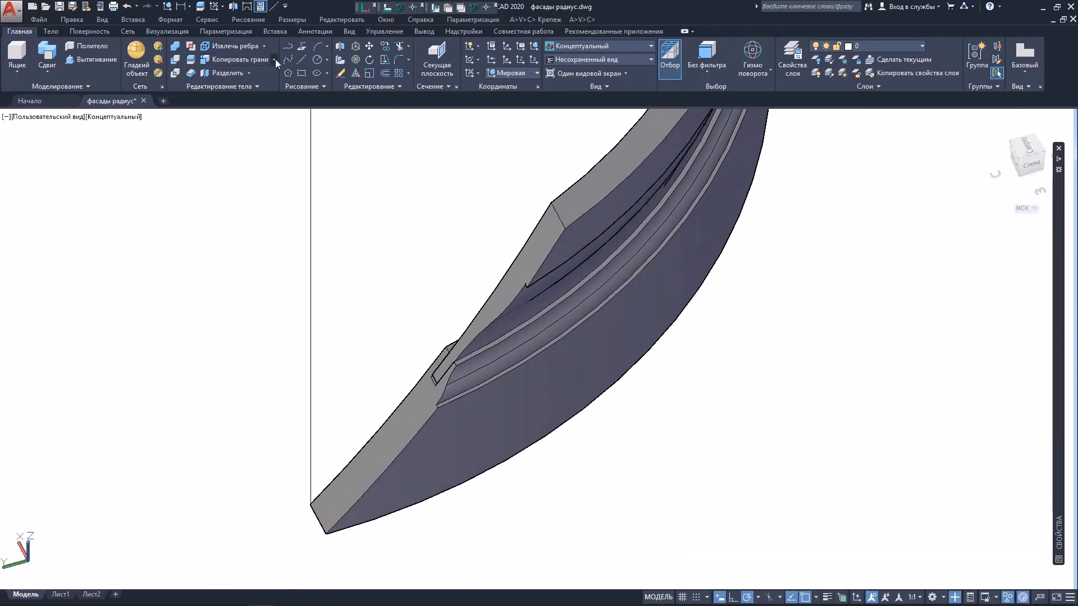
# Copy the angled end face of the lower curved rail, using its corner as base point, to the empty space beside it.
pyautogui.click(275, 59)
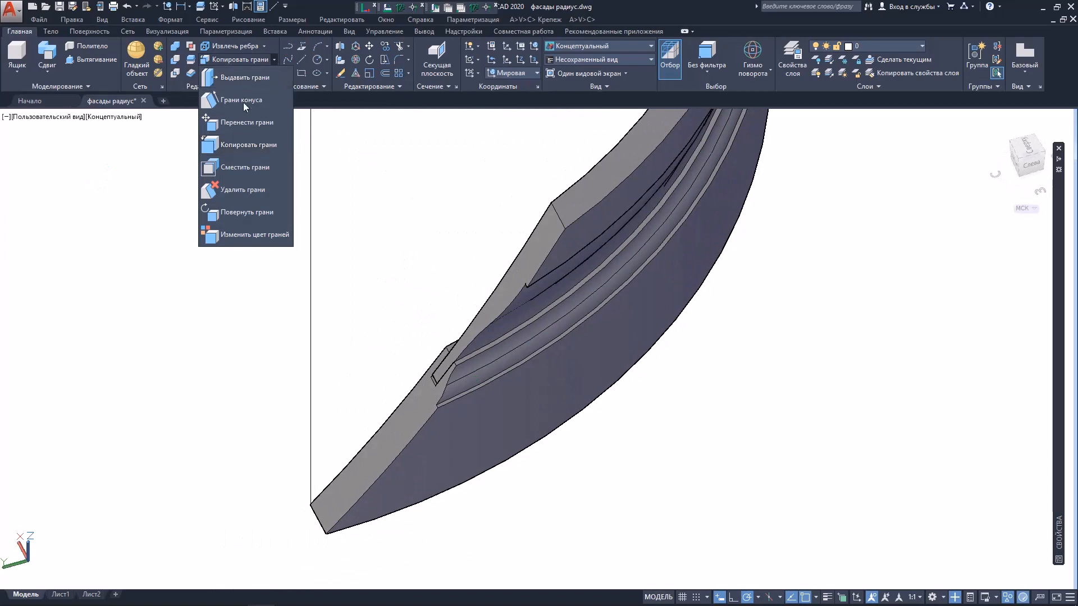
pyautogui.click(233, 144)
pyautogui.click(386, 439)
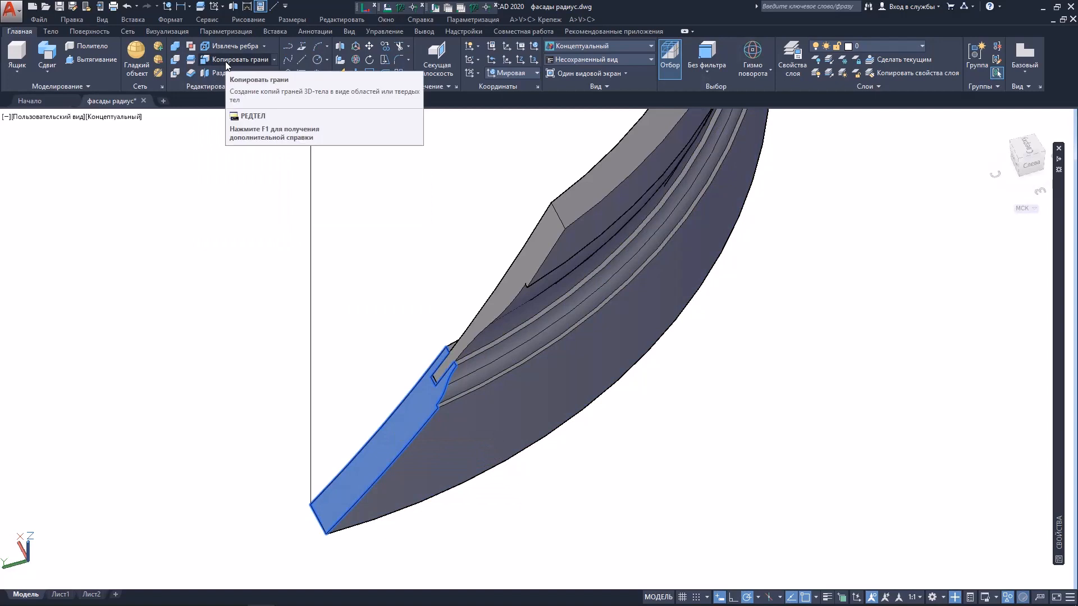
pyautogui.scroll(2, 379, 450)
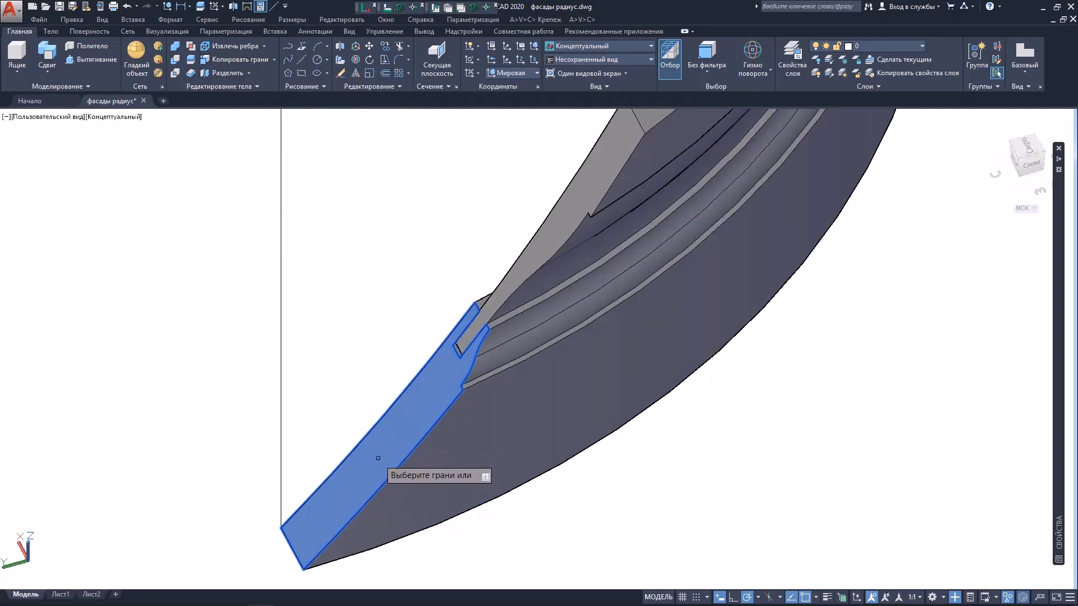
pyautogui.scroll(1, 377, 458)
pyautogui.scroll(-3, 337, 449)
pyautogui.press('Return')
pyautogui.scroll(2, 318, 503)
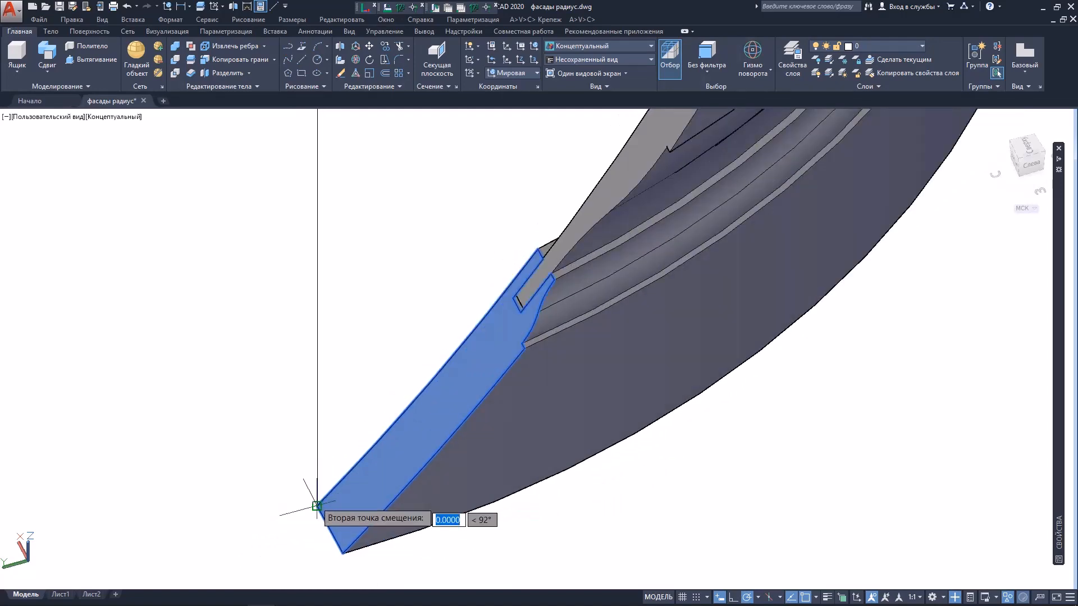
pyautogui.scroll(-6, 348, 455)
pyautogui.click(188, 414)
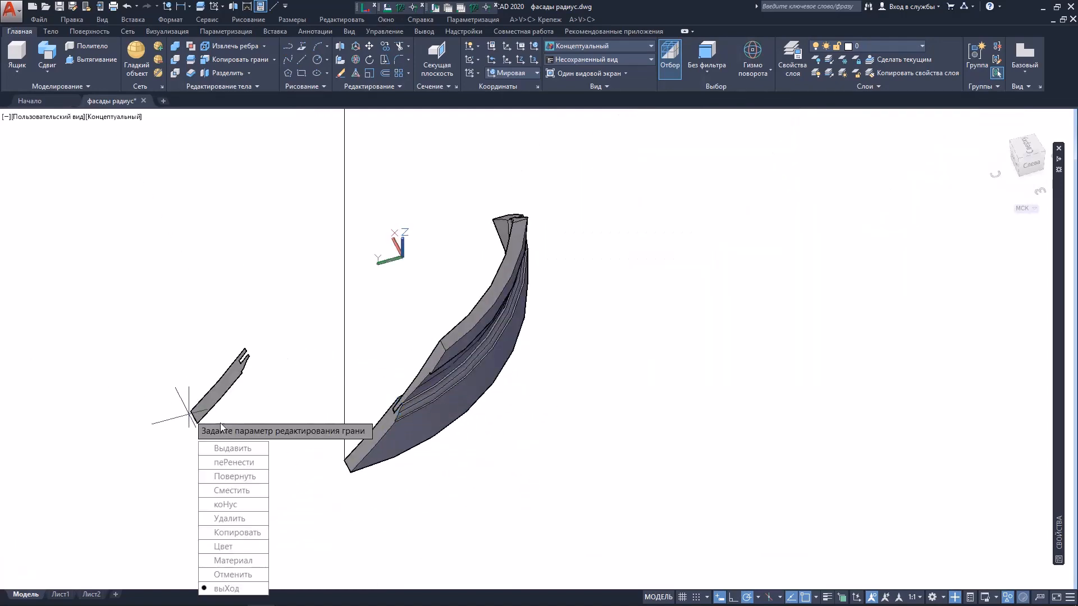
pyautogui.click(234, 588)
pyautogui.click(224, 504)
# Move the copied rail face by its outer corner back onto the matching corner at the vertical line's lower end.
pyautogui.scroll(6, 209, 404)
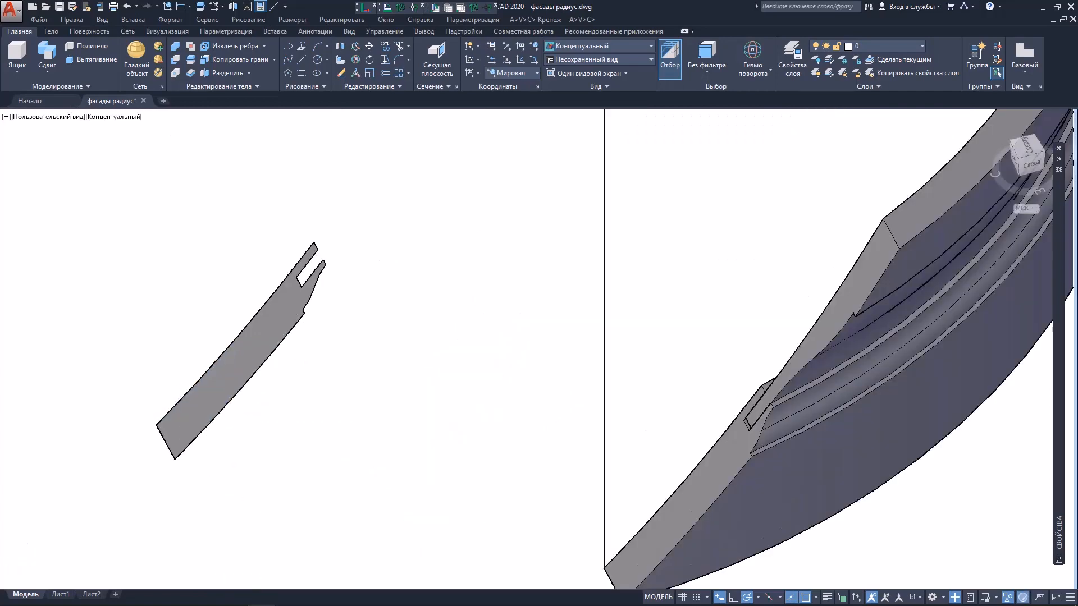
pyautogui.click(209, 404)
pyautogui.rightClick(142, 252)
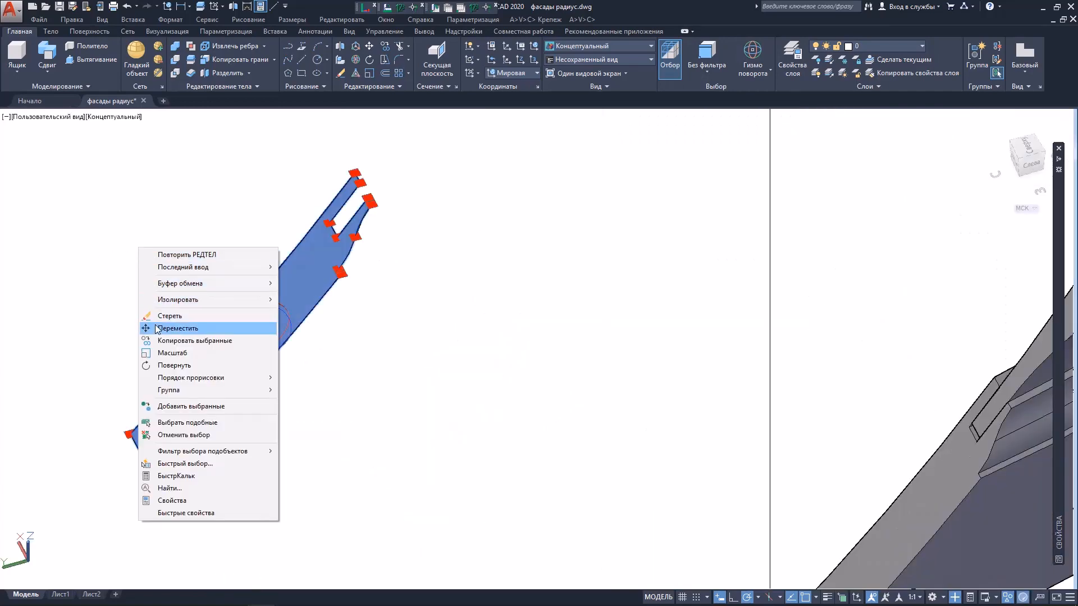
pyautogui.click(157, 329)
pyautogui.click(115, 433)
pyautogui.scroll(-3, 553, 337)
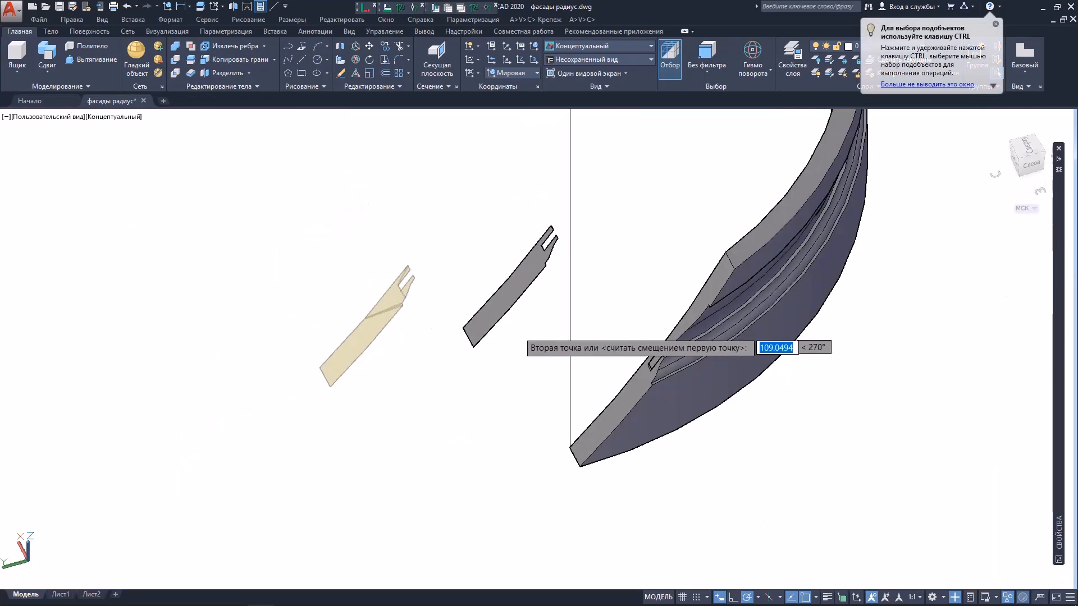
pyautogui.scroll(5, 592, 457)
pyautogui.click(619, 456)
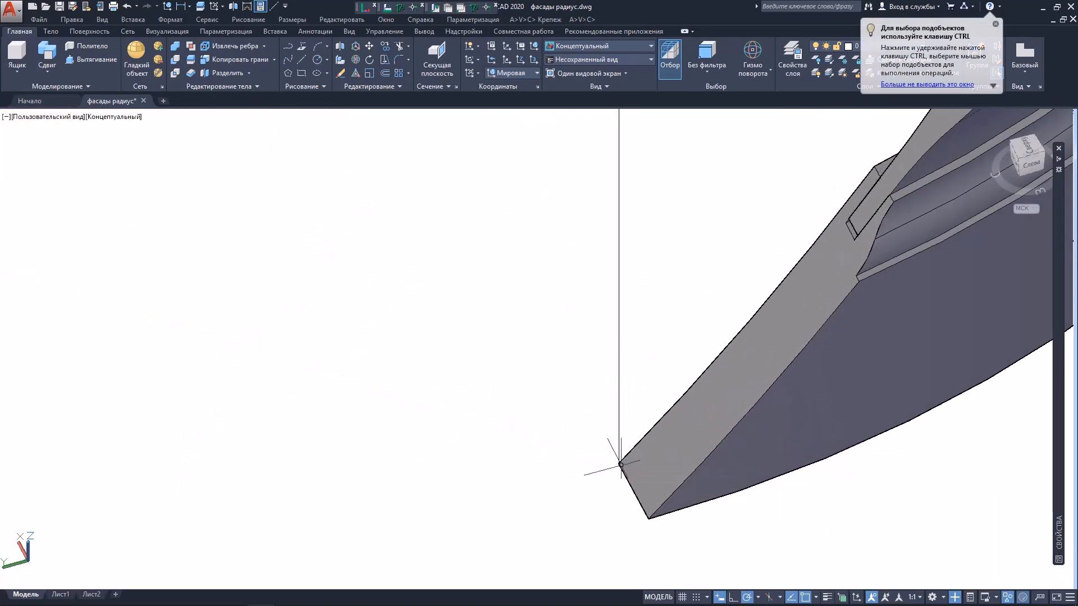
# Copy the end face of the inner panel section in place, using the same corner as base and second point.
pyautogui.scroll(-3, 618, 456)
pyautogui.scroll(2, 621, 288)
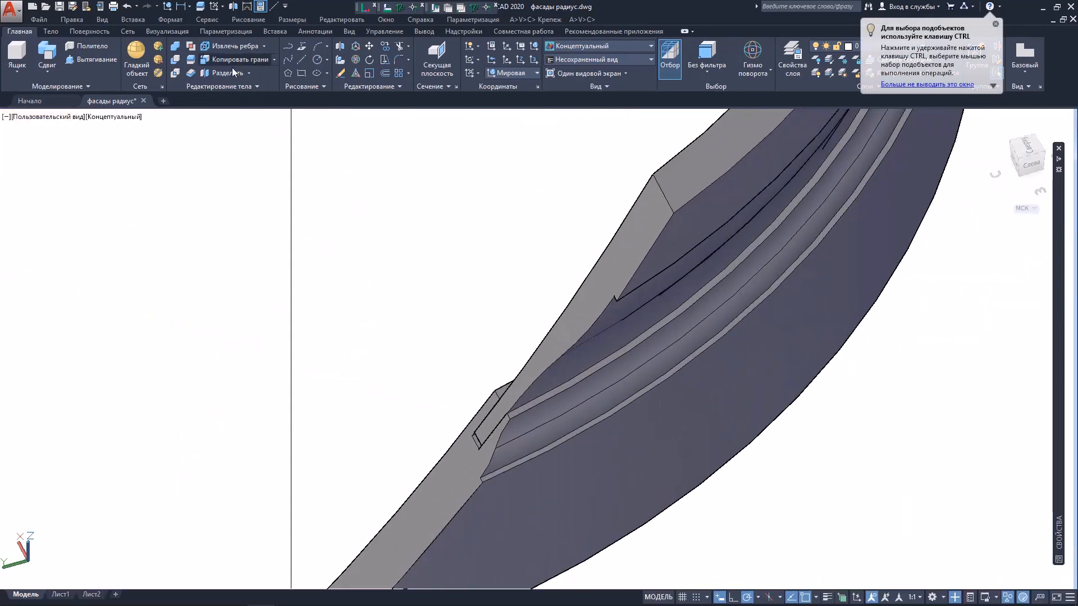
pyautogui.click(232, 67)
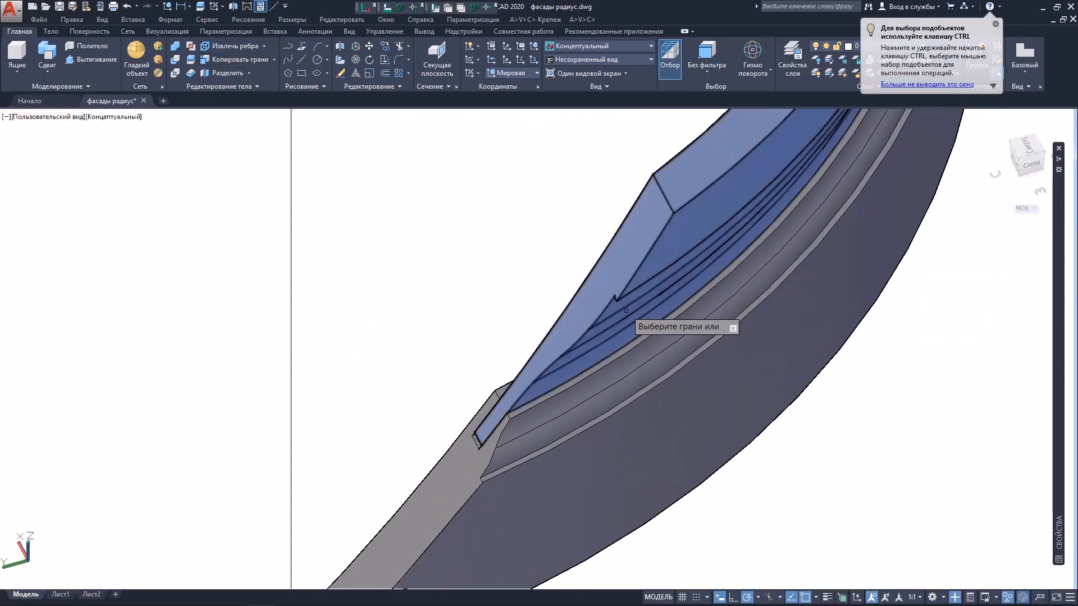
pyautogui.click(600, 288)
pyautogui.press('Return')
pyautogui.scroll(3, 505, 359)
pyautogui.click(473, 408)
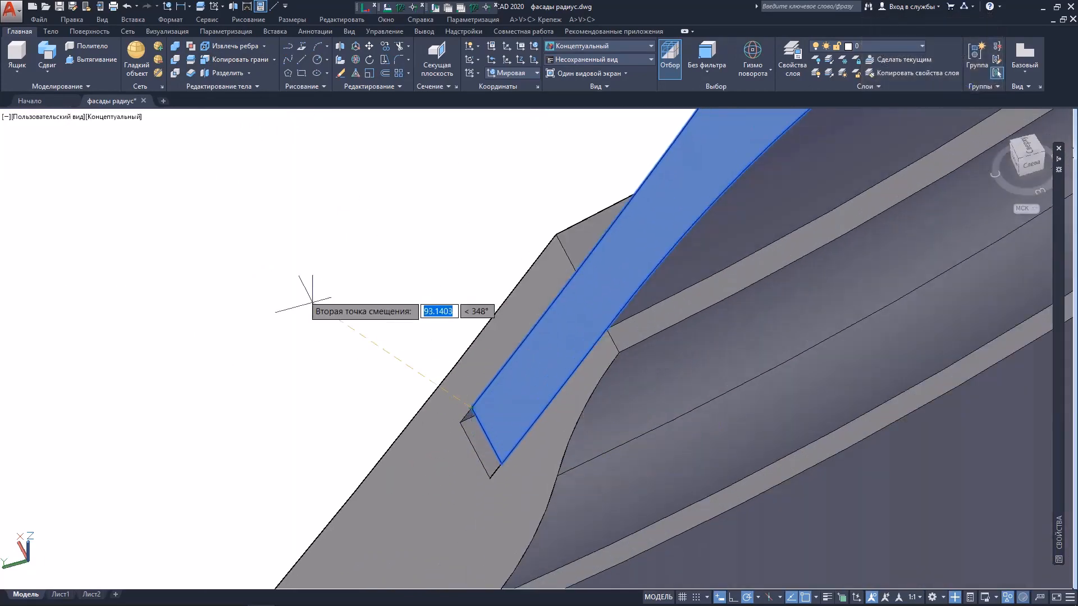
pyautogui.click(472, 410)
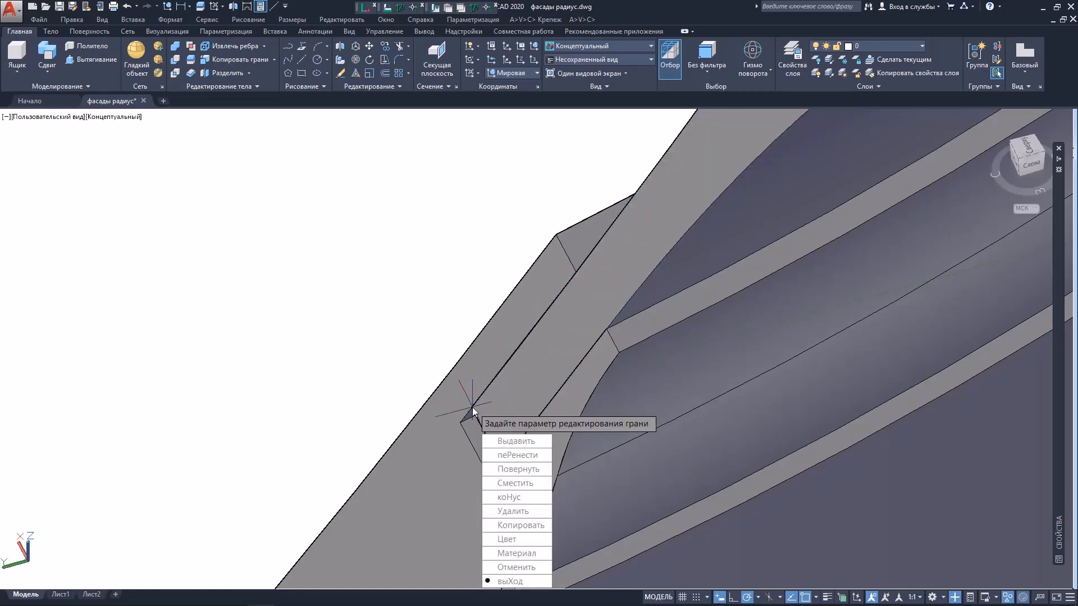
pyautogui.click(519, 582)
pyautogui.click(522, 497)
# Hide the lower rail and panel solids, leaving only the two copied end faces on display.
pyautogui.scroll(-8, 540, 346)
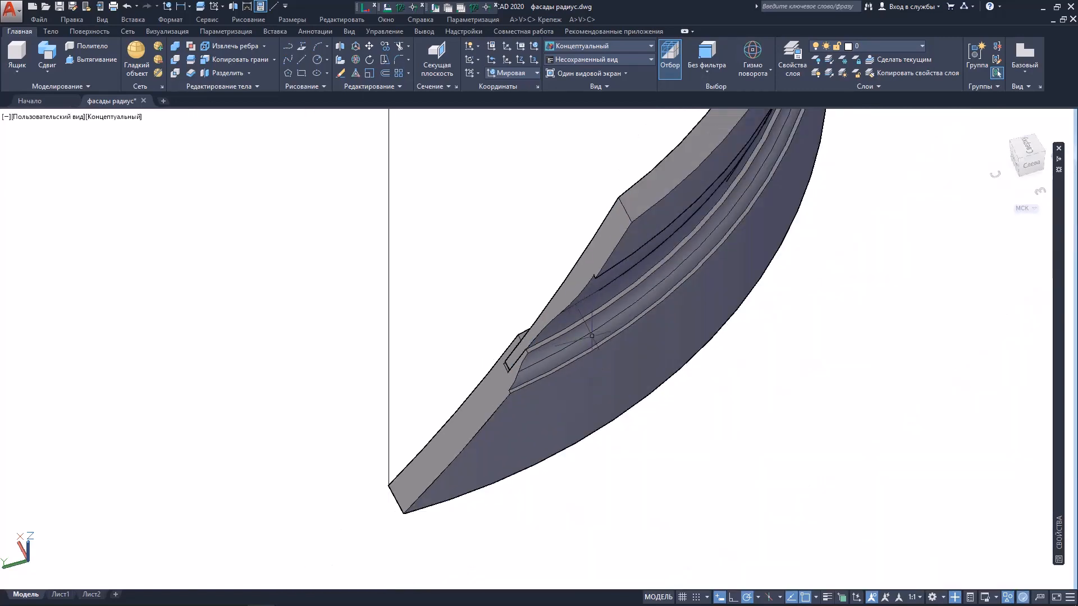
pyautogui.scroll(8, 542, 345)
pyautogui.click(712, 279)
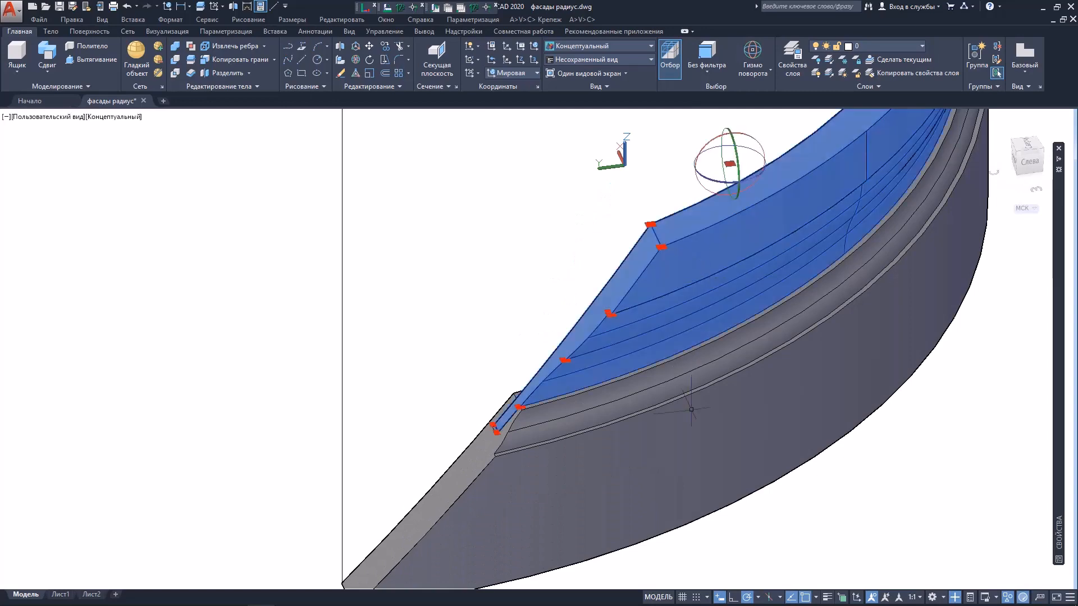
pyautogui.click(693, 409)
pyautogui.scroll(-7, 690, 408)
pyautogui.moveTo(676, 209); pyautogui.dragTo(549, 228, button='middle')
pyautogui.rightClick(549, 227)
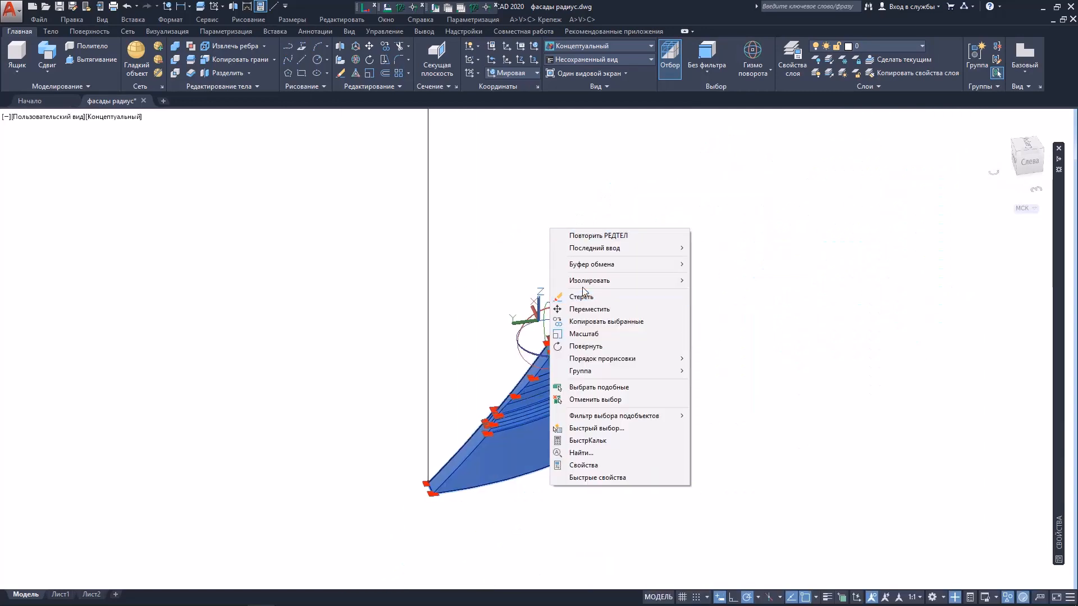
pyautogui.moveTo(594, 286)
pyautogui.click(730, 297)
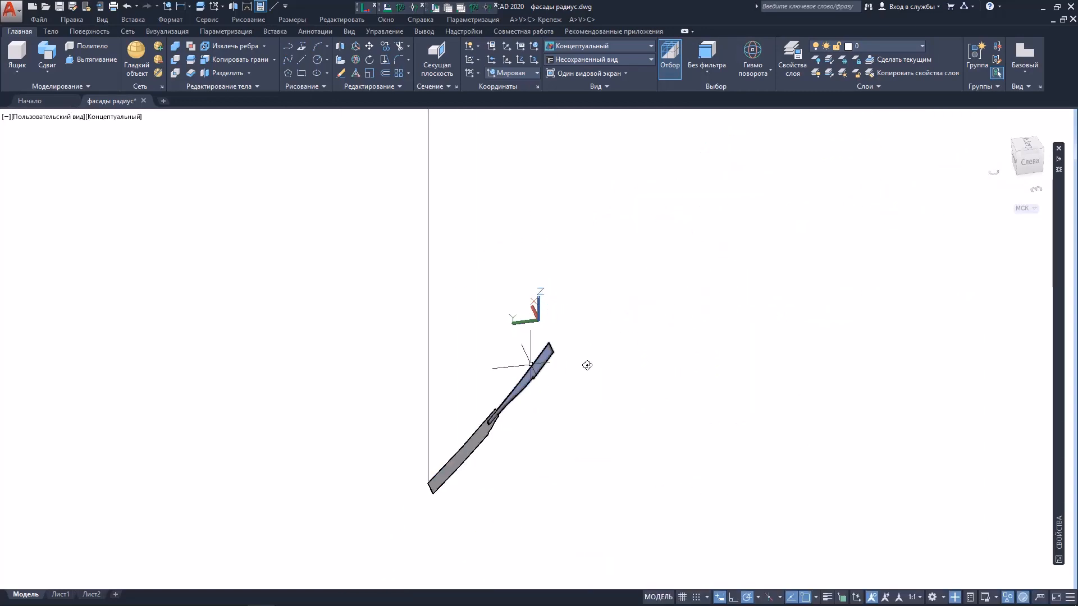
pyautogui.keyDown('shift'); pyautogui.moveTo(587, 366); pyautogui.dragTo(428, 404, button='middle'); pyautogui.keyUp('shift')
pyautogui.scroll(3, 426, 410)
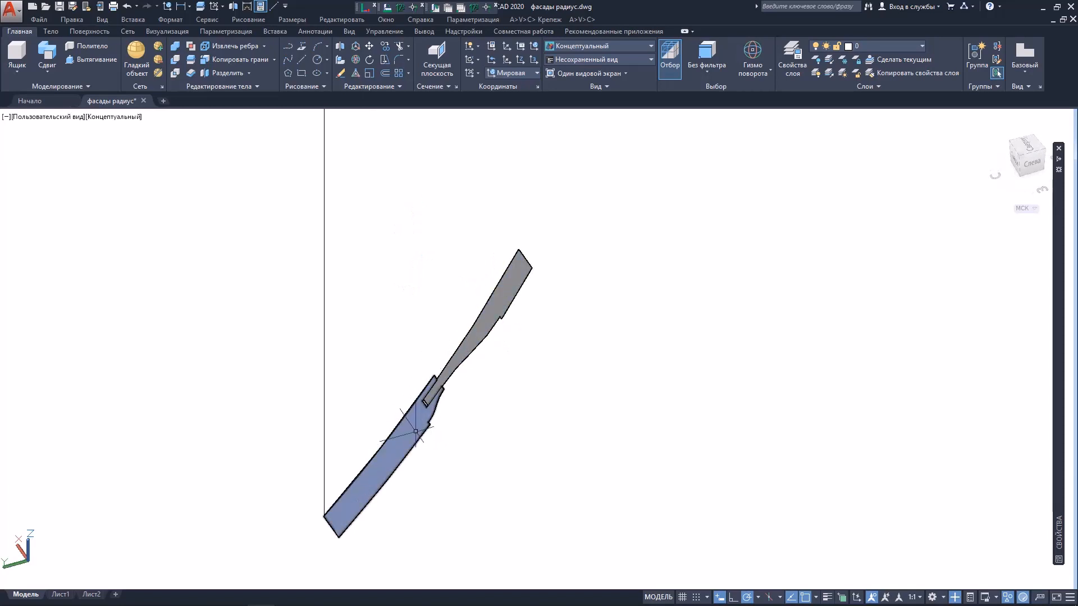
pyautogui.scroll(-5, 348, 365)
pyautogui.moveTo(349, 350); pyautogui.dragTo(278, 371)
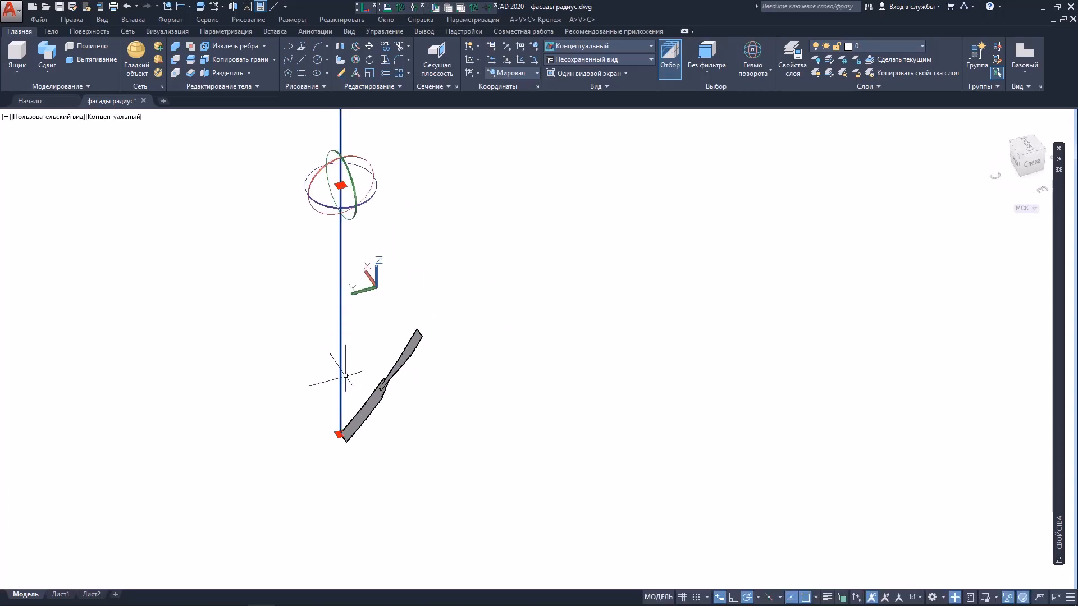
pyautogui.scroll(5, 337, 373)
pyautogui.rightClick(266, 318)
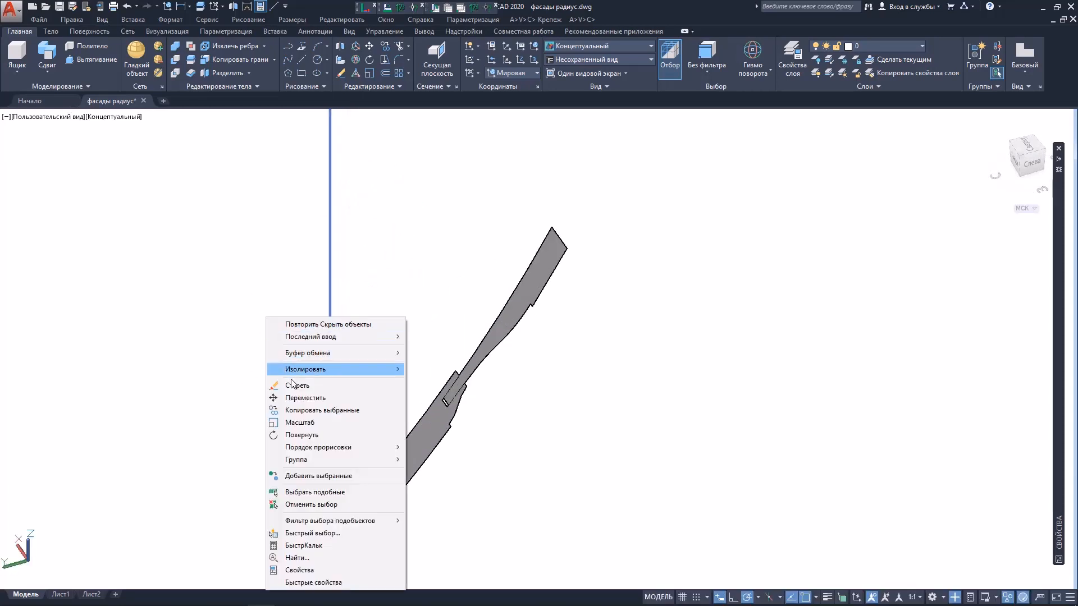
pyautogui.click(292, 411)
pyautogui.scroll(3, 372, 361)
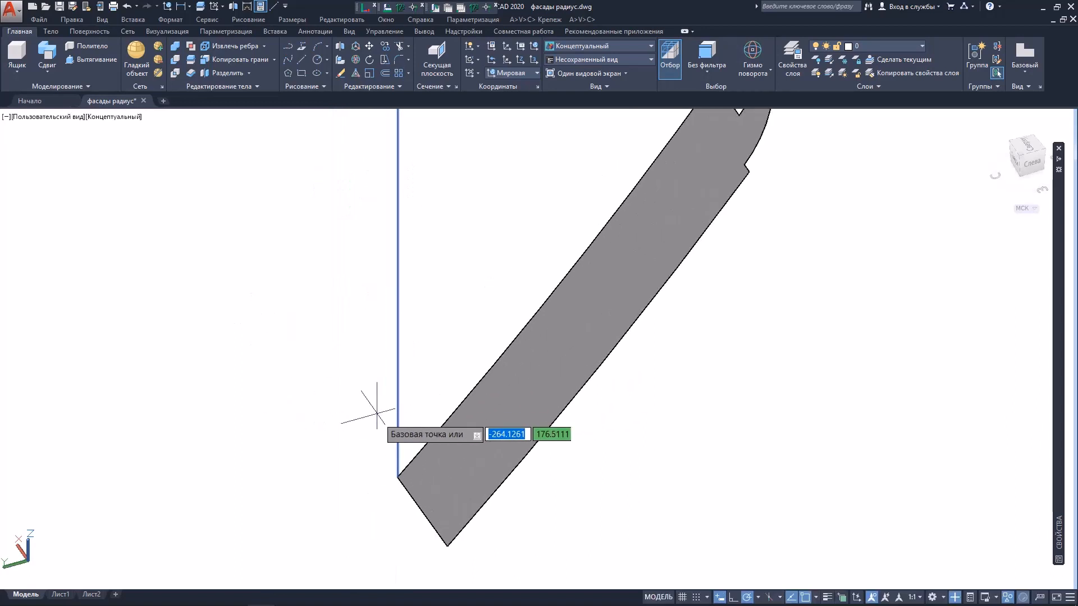
pyautogui.click(397, 477)
pyautogui.press('Escape')
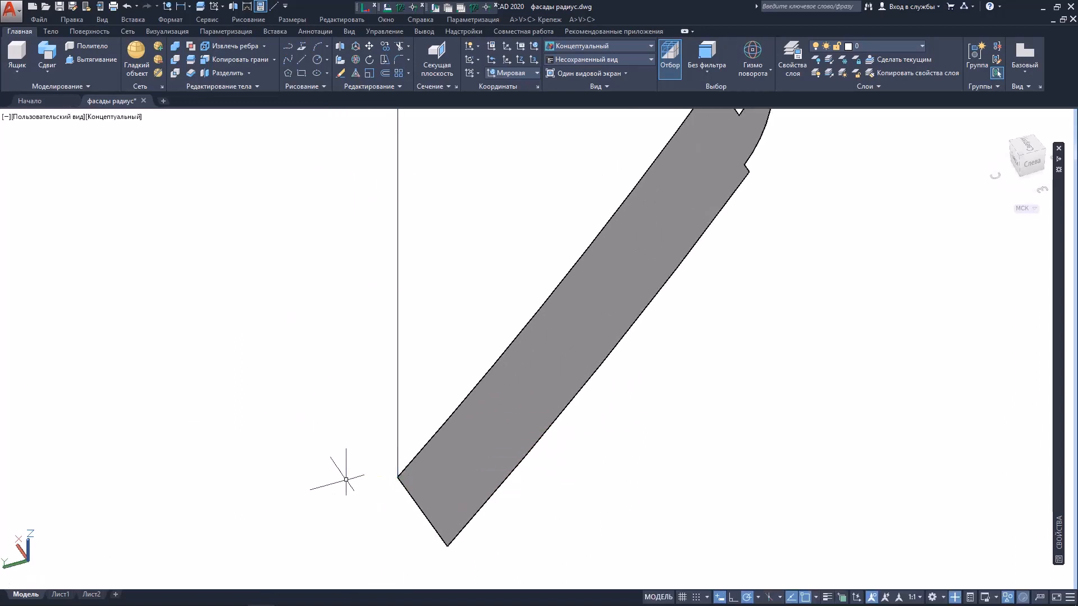
# Extrude the copied end face of the lower curved rail along a path, using the vertical line as the trajectory.
pyautogui.scroll(-4, 334, 393)
pyautogui.click(46, 71)
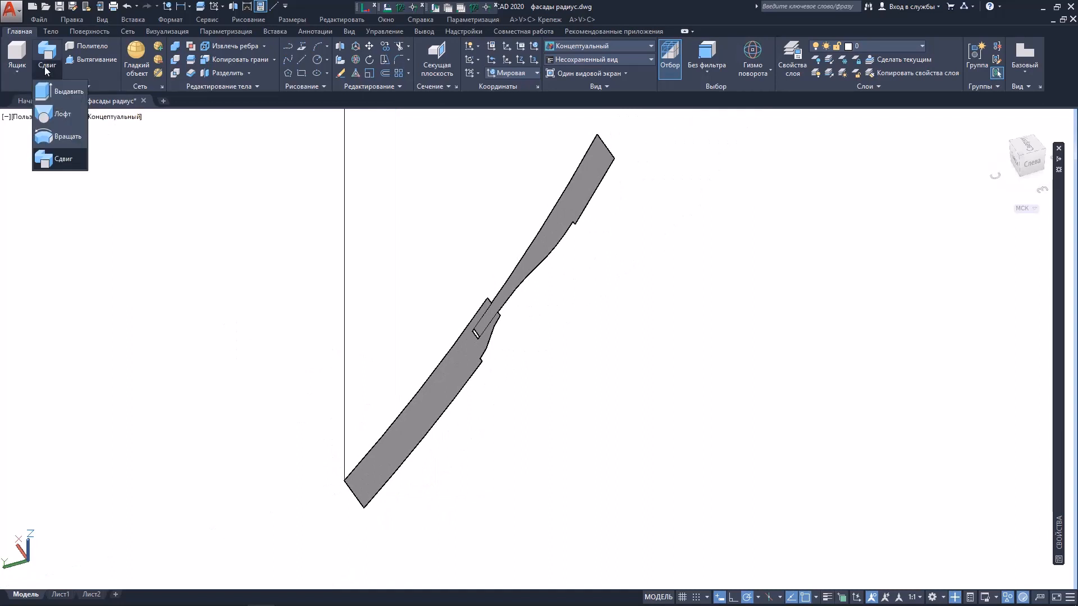
pyautogui.click(69, 92)
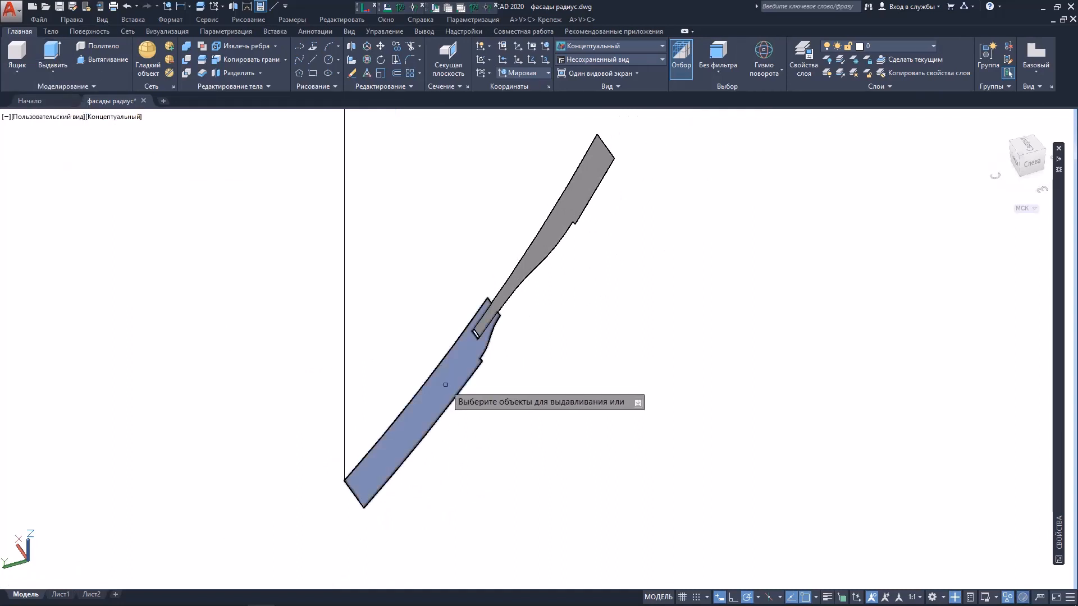
pyautogui.click(443, 399)
pyautogui.press('Return')
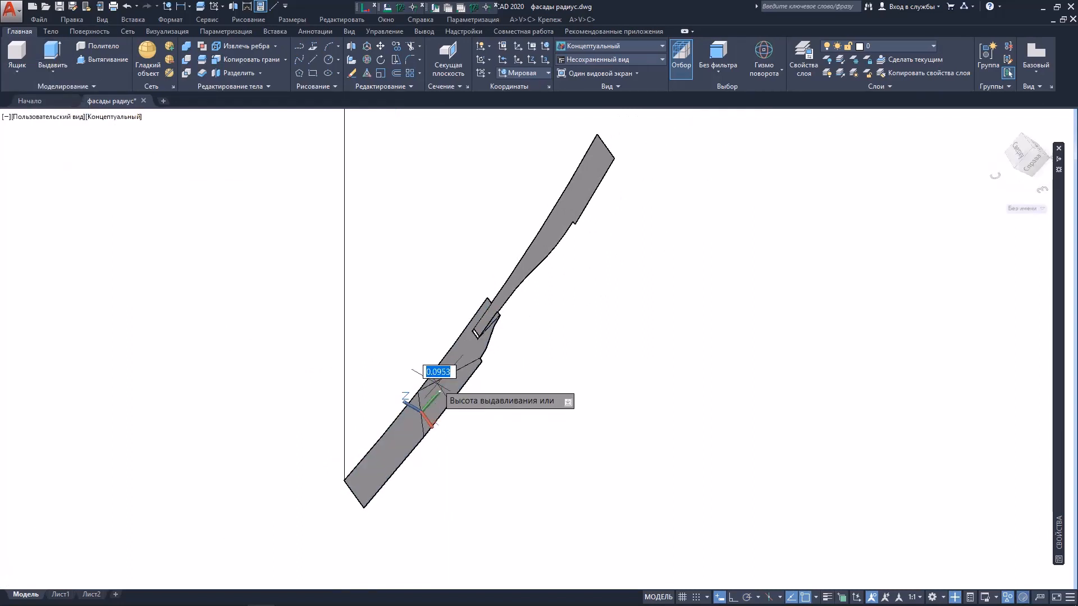
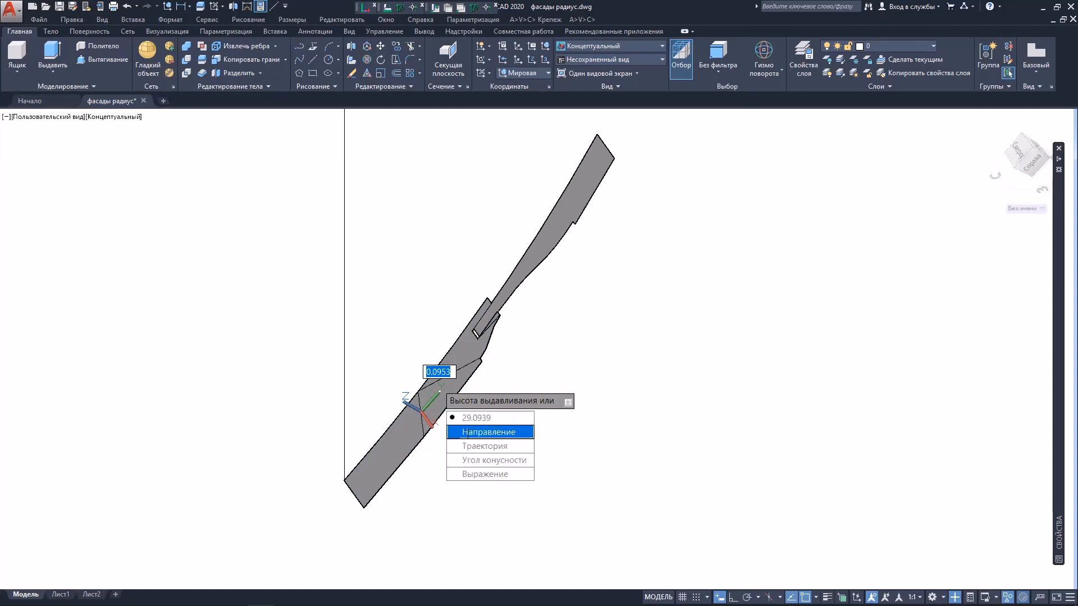
pyautogui.click(475, 446)
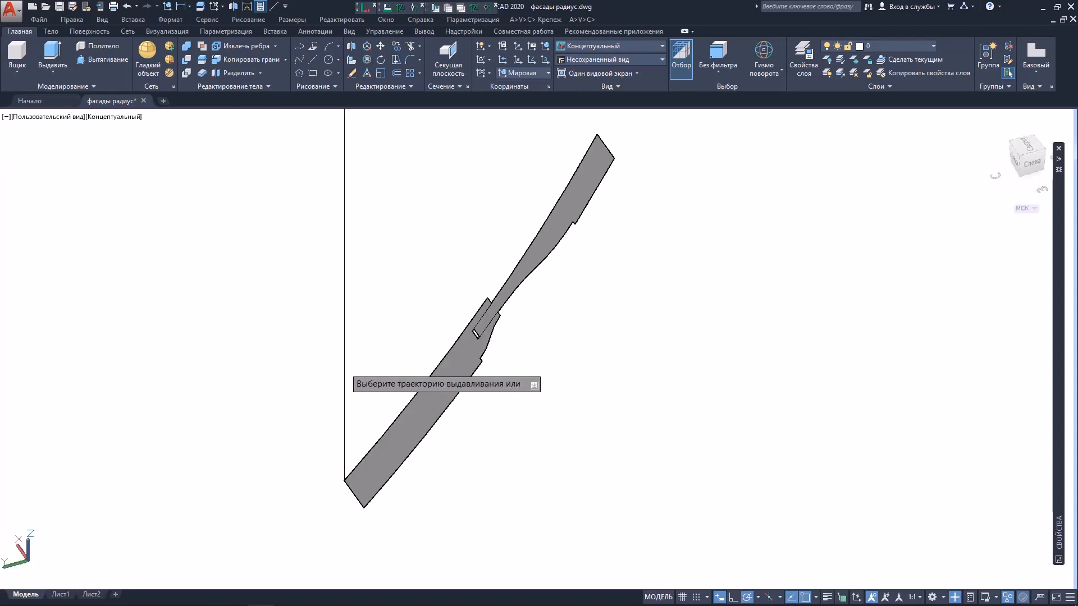
pyautogui.click(345, 380)
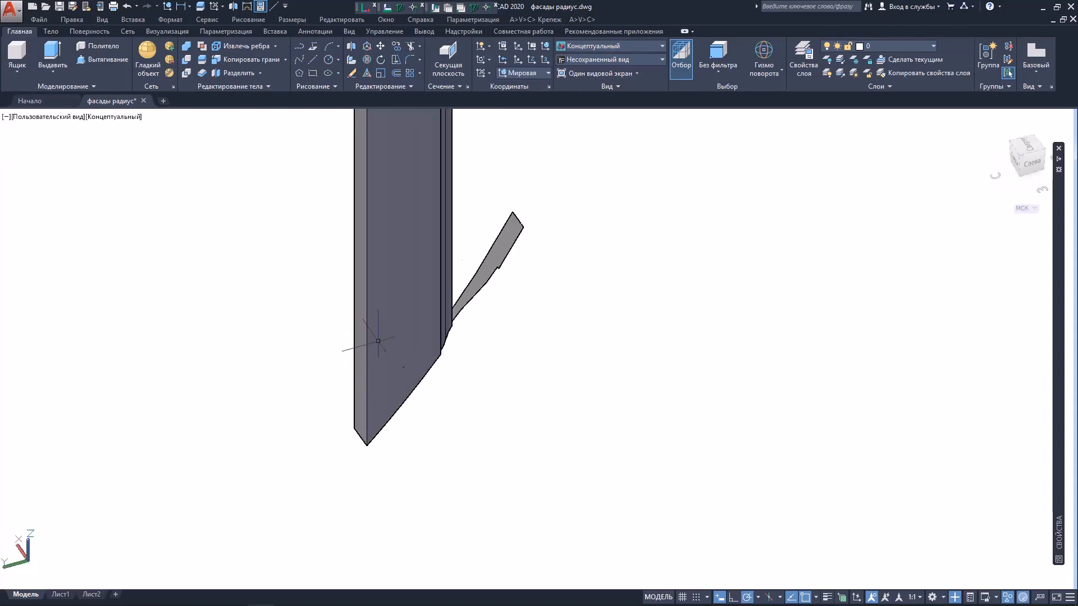
# Extrude the remaining copied end face of the inner panel section upward along the vertical path.
pyautogui.scroll(-4, 378, 340)
pyautogui.moveTo(423, 319); pyautogui.dragTo(387, 416, button='middle')
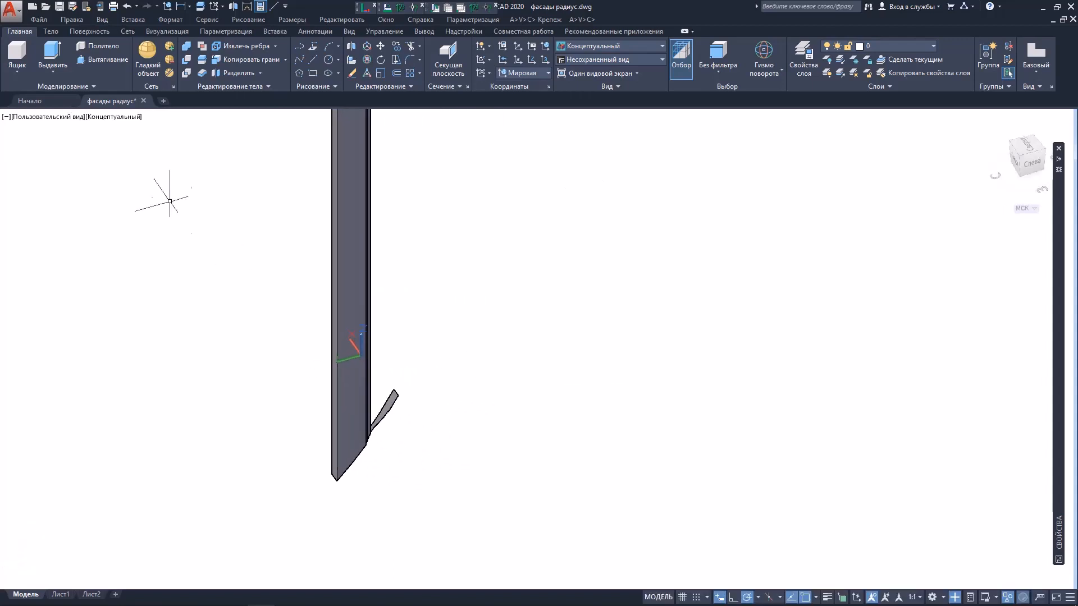
pyautogui.click(60, 52)
pyautogui.scroll(4, 349, 365)
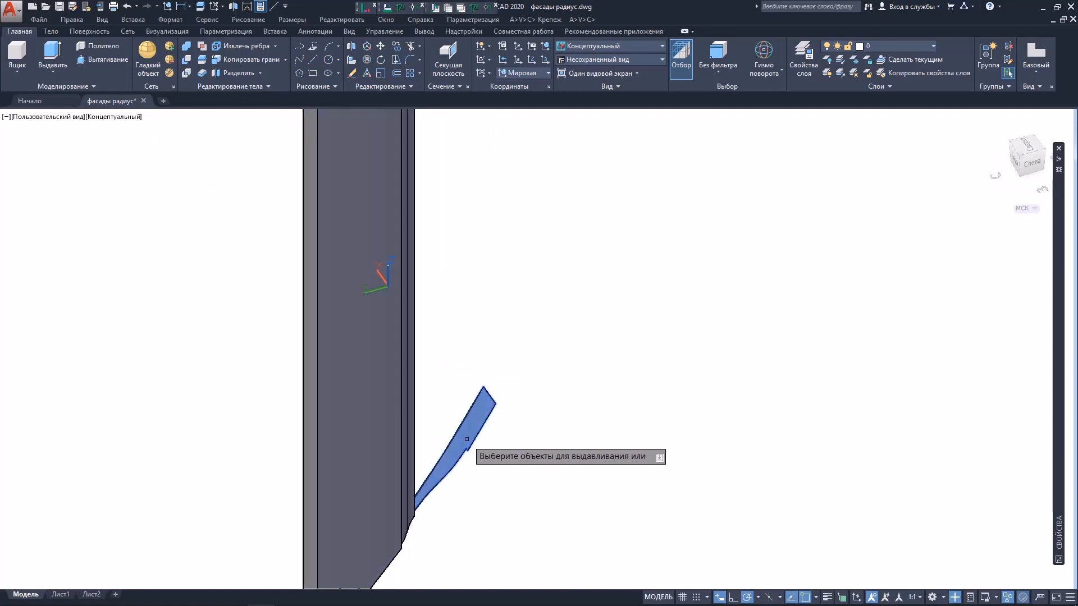
pyautogui.press('Return')
pyautogui.scroll(-5, 292, 301)
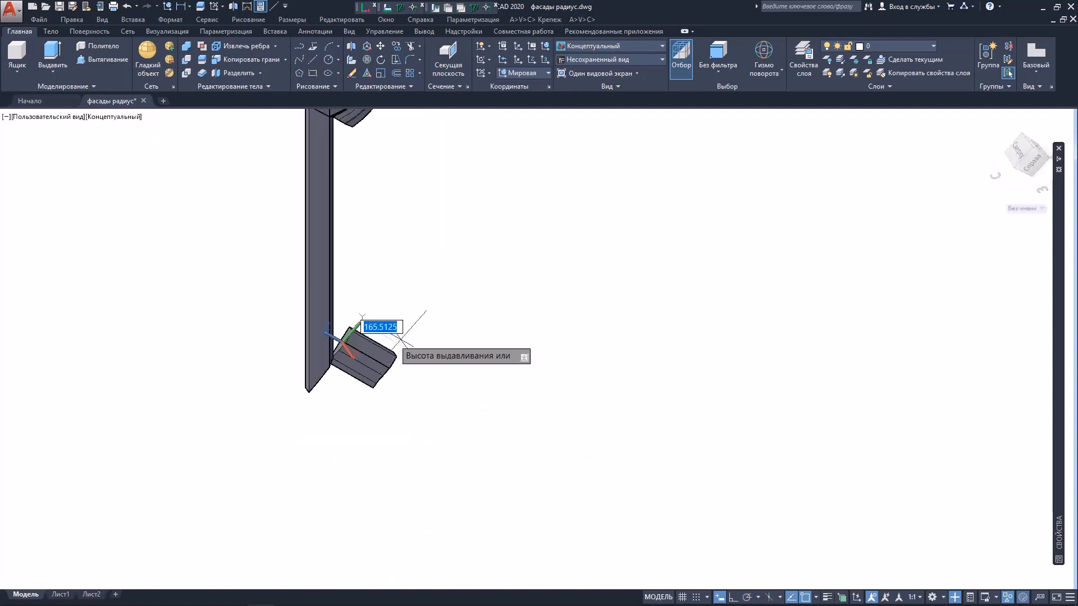
pyautogui.scroll(5, 392, 351)
pyautogui.scroll(-6, 349, 336)
pyautogui.scroll(3, 196, 278)
pyautogui.scroll(2, 444, 367)
pyautogui.scroll(-2, 503, 368)
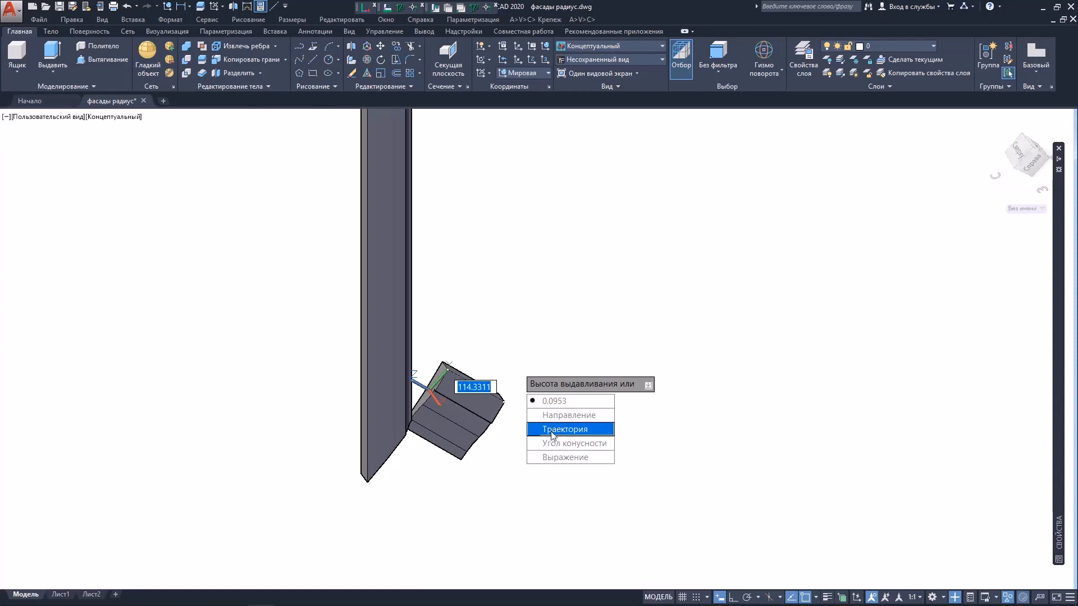
pyautogui.click(554, 431)
pyautogui.scroll(-4, 514, 370)
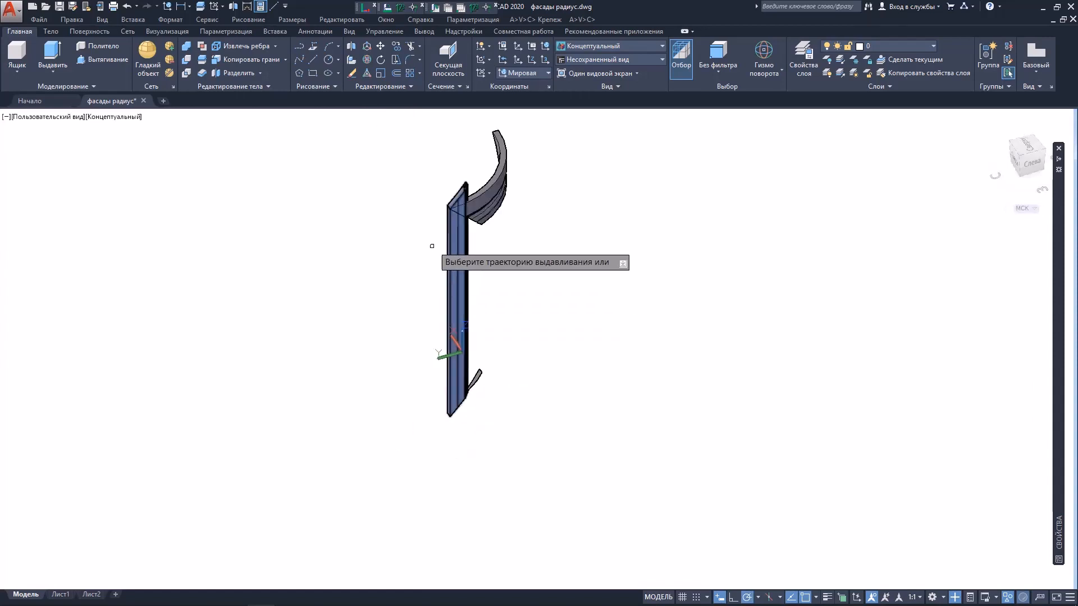
pyautogui.scroll(3, 420, 195)
pyautogui.click(427, 185)
pyautogui.scroll(-2, 480, 257)
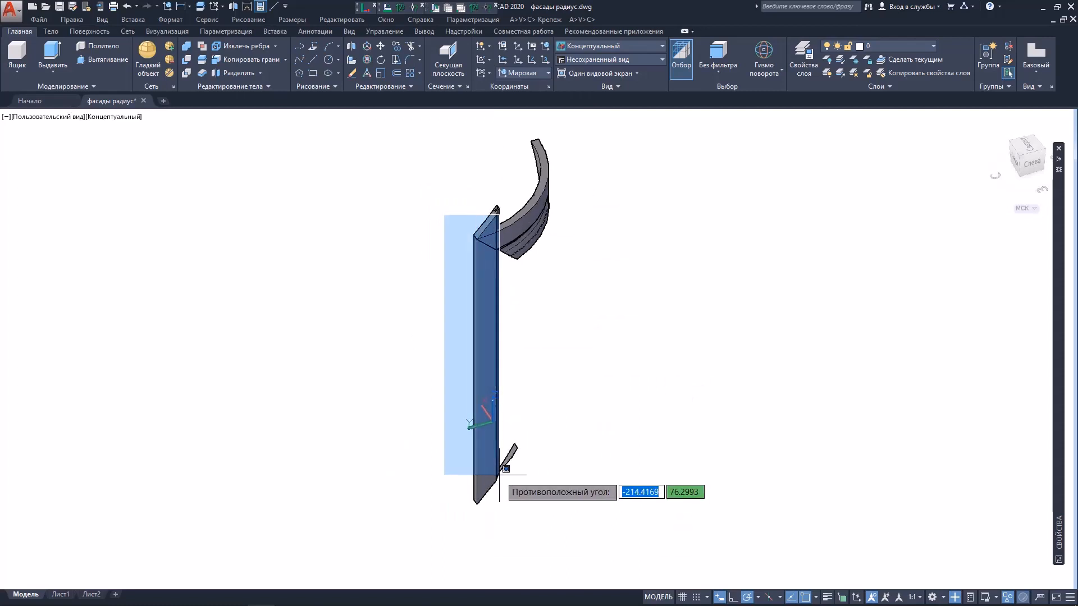
pyautogui.click(483, 518)
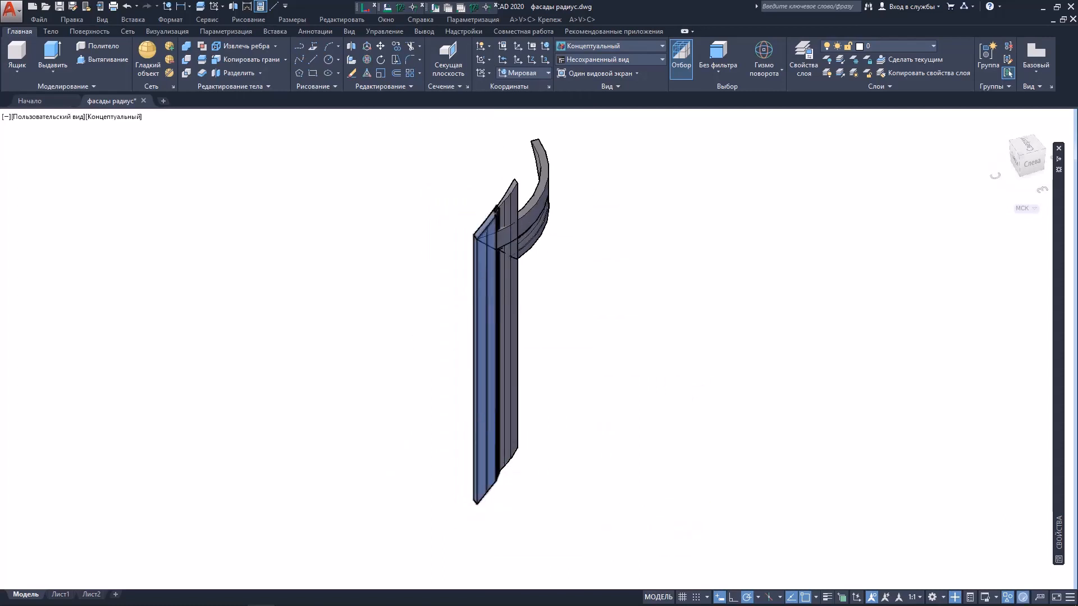
# Examine from several angles how the extruded side parts overlap the mitred end of the upper curved rail.
pyautogui.scroll(4, 525, 423)
pyautogui.scroll(-2, 527, 252)
pyautogui.keyDown('shift'); pyautogui.moveTo(533, 297); pyautogui.dragTo(457, 210, button='middle'); pyautogui.keyUp('shift')
pyautogui.scroll(5, 459, 210)
pyautogui.click(375, 211)
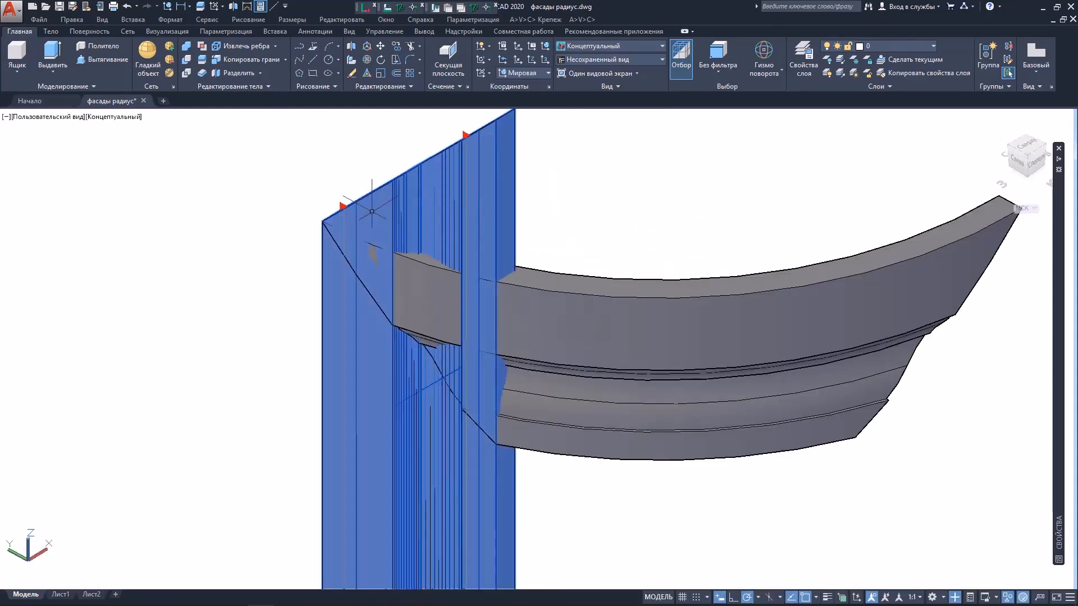
pyautogui.scroll(-5, 373, 212)
pyautogui.keyDown('shift'); pyautogui.moveTo(376, 214); pyautogui.dragTo(386, 267, button='middle'); pyautogui.keyUp('shift')
pyautogui.scroll(5, 351, 201)
pyautogui.scroll(3, 386, 267)
pyautogui.moveTo(55, 140); pyautogui.dragTo(416, 253, button='middle')
pyautogui.scroll(4, 416, 252)
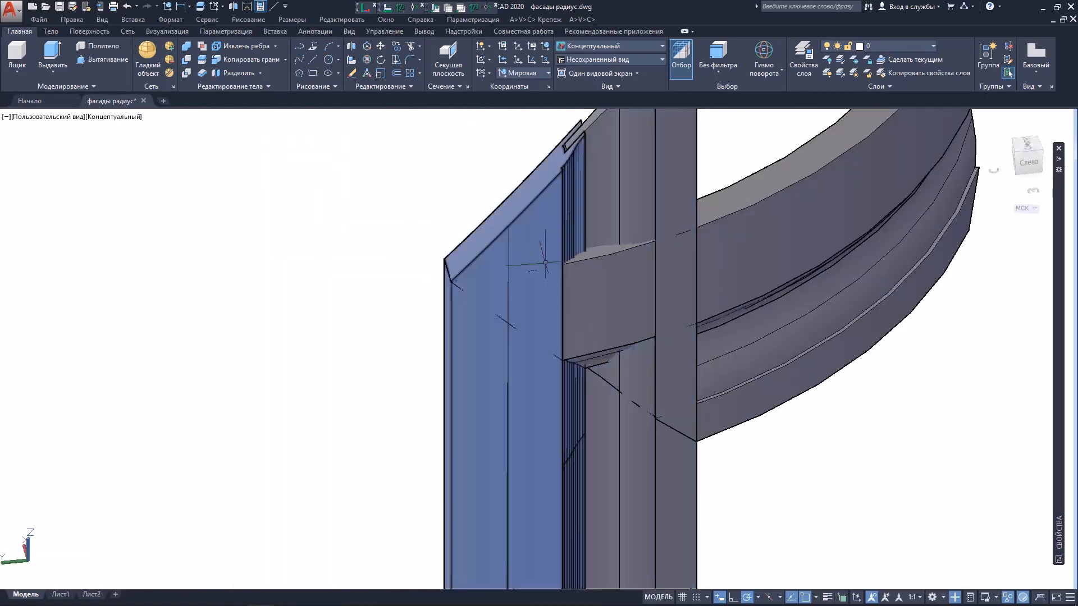
pyautogui.scroll(-3, 640, 289)
pyautogui.moveTo(606, 280); pyautogui.dragTo(435, 305, button='middle')
pyautogui.scroll(2, 435, 305)
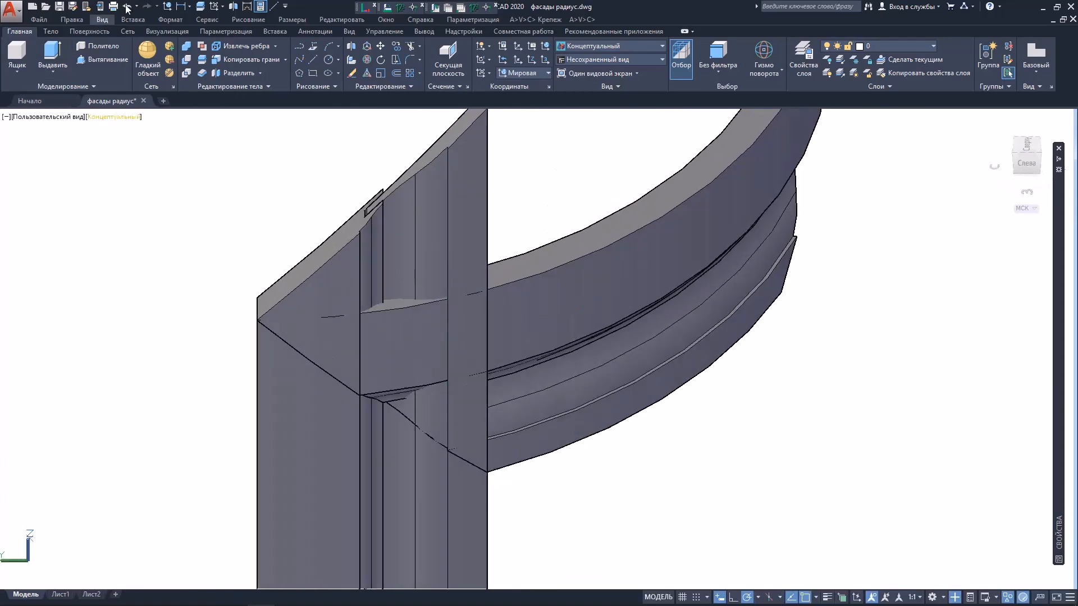
# Slice the extruded side solids with a three-point plane through the corners of the upper rail's mitre, keeping both sides.
pyautogui.click(339, 258)
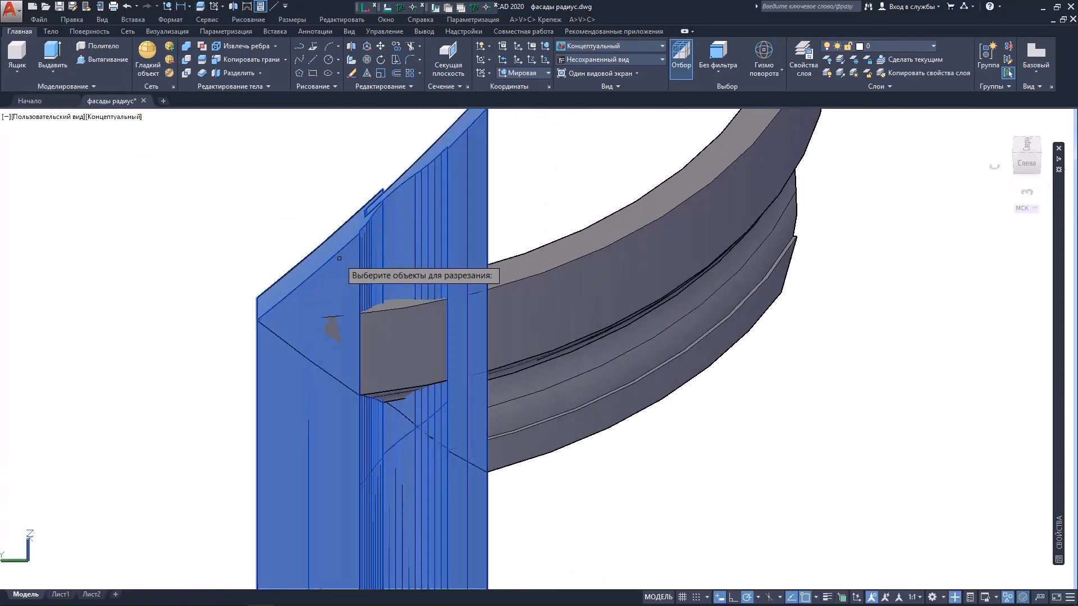
pyautogui.press('Return')
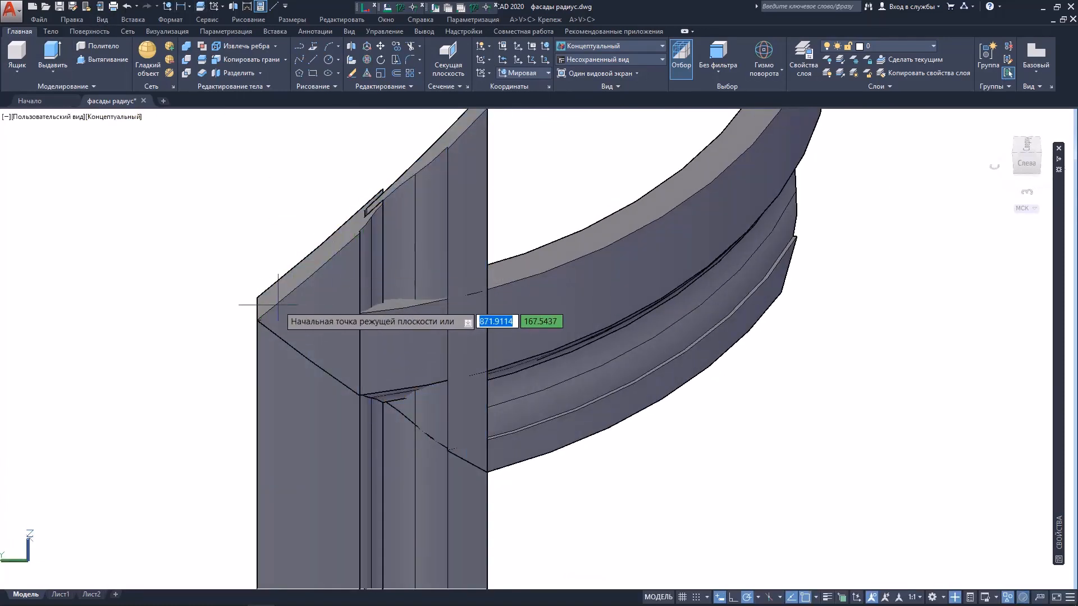
pyautogui.press('Down')
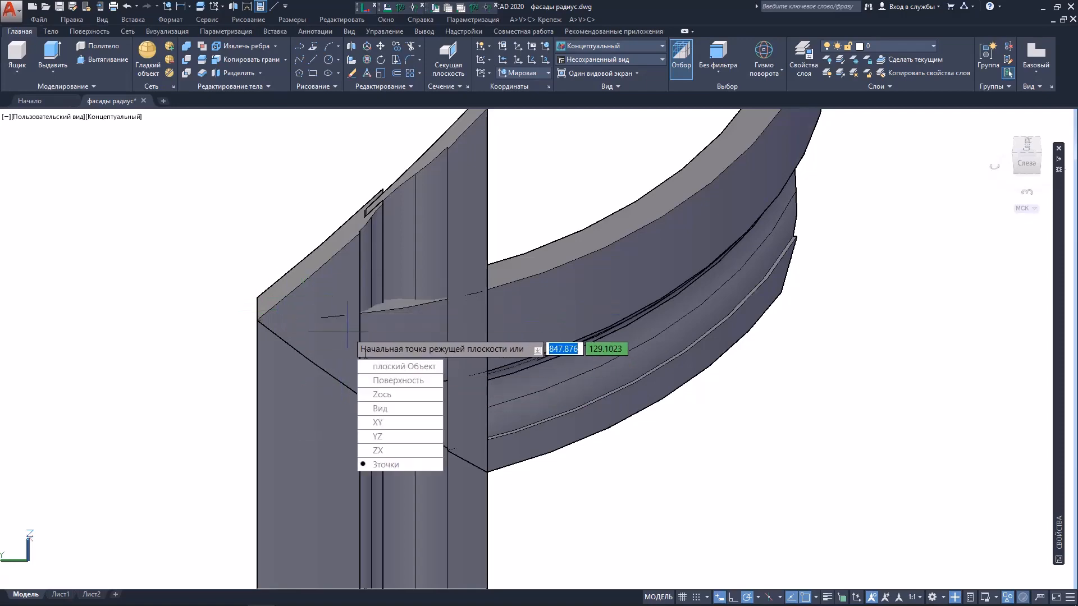
pyautogui.click(387, 465)
pyautogui.keyDown('shift'); pyautogui.moveTo(359, 337); pyautogui.dragTo(365, 421, button='middle'); pyautogui.keyUp('shift')
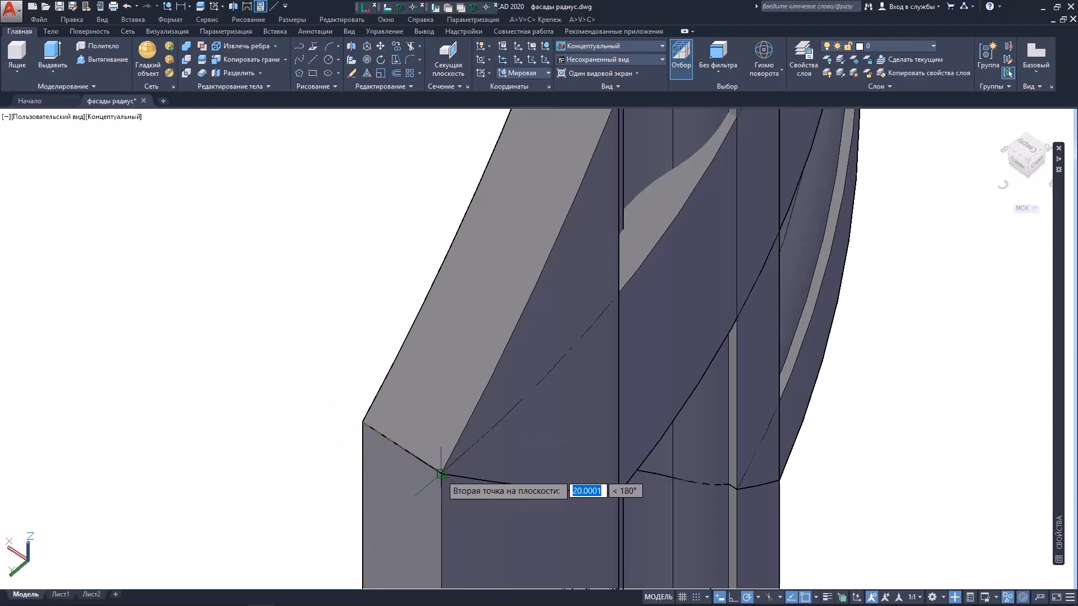
pyautogui.keyDown('shift'); pyautogui.moveTo(441, 474); pyautogui.dragTo(547, 381, button='middle'); pyautogui.keyUp('shift')
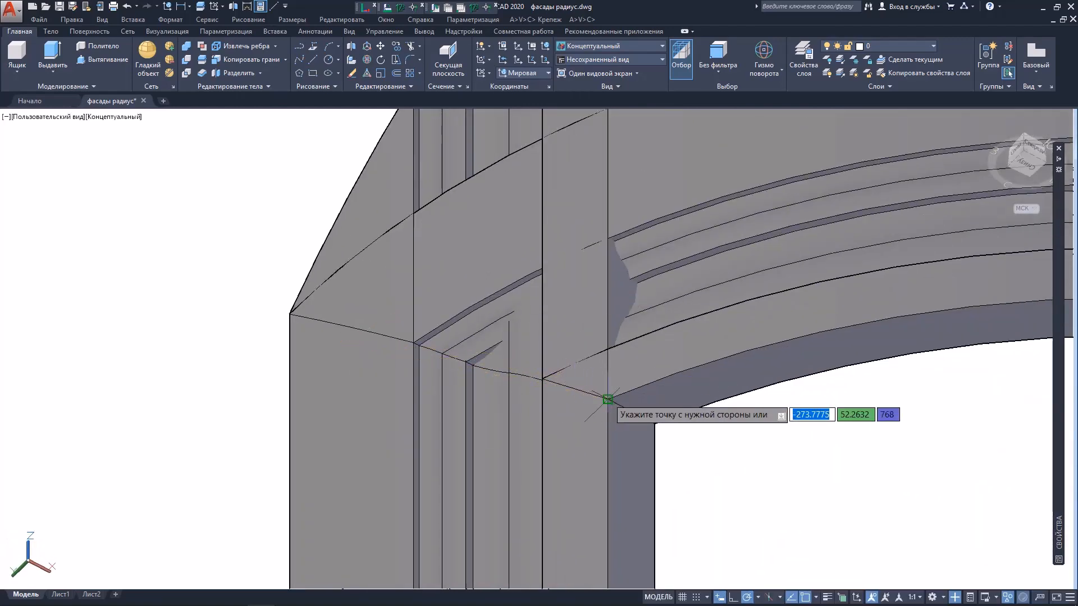
pyautogui.click(607, 399)
# Delete the cut-off pieces of the side solids that project above the upper curved rail.
pyautogui.scroll(-5, 608, 438)
pyautogui.click(600, 283)
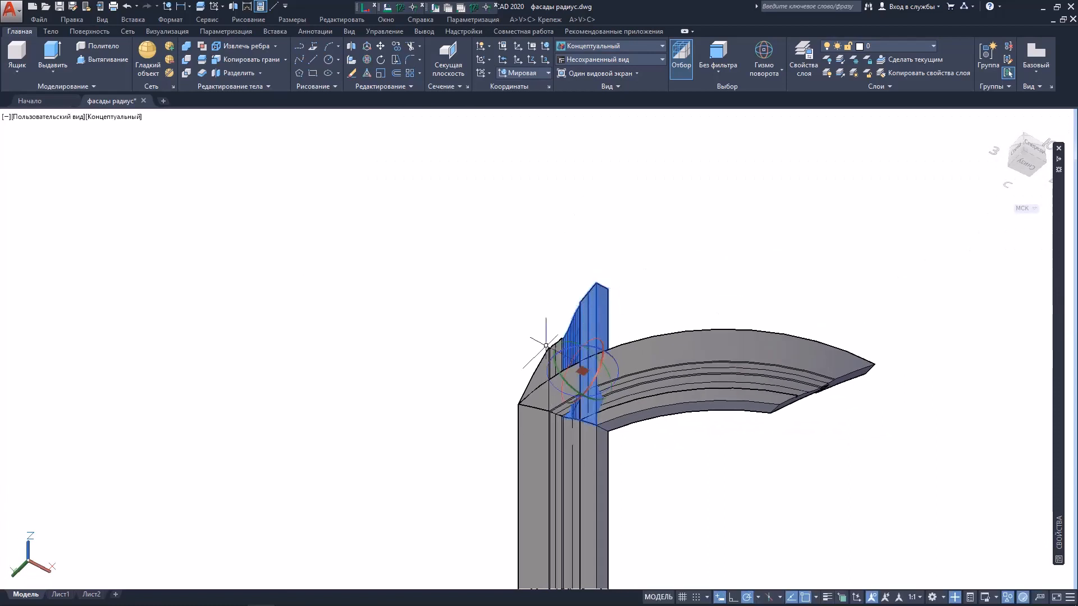
pyautogui.scroll(2, 546, 345)
pyautogui.press('Delete')
# Mirror the trimmed side solids in 3D about a plane through the midpoint of the upper rail's edge, keeping the source objects.
pyautogui.moveTo(538, 361)
pyautogui.keyDown('shift'); pyautogui.mouseDown(button='middle')
pyautogui.moveTo(506, 315)
pyautogui.moveTo(549, 228)
pyautogui.moveTo(565, 410)
pyautogui.moveTo(553, 348)
pyautogui.mouseUp(button='middle'); pyautogui.keyUp('shift')
pyautogui.rightClick(570, 326)
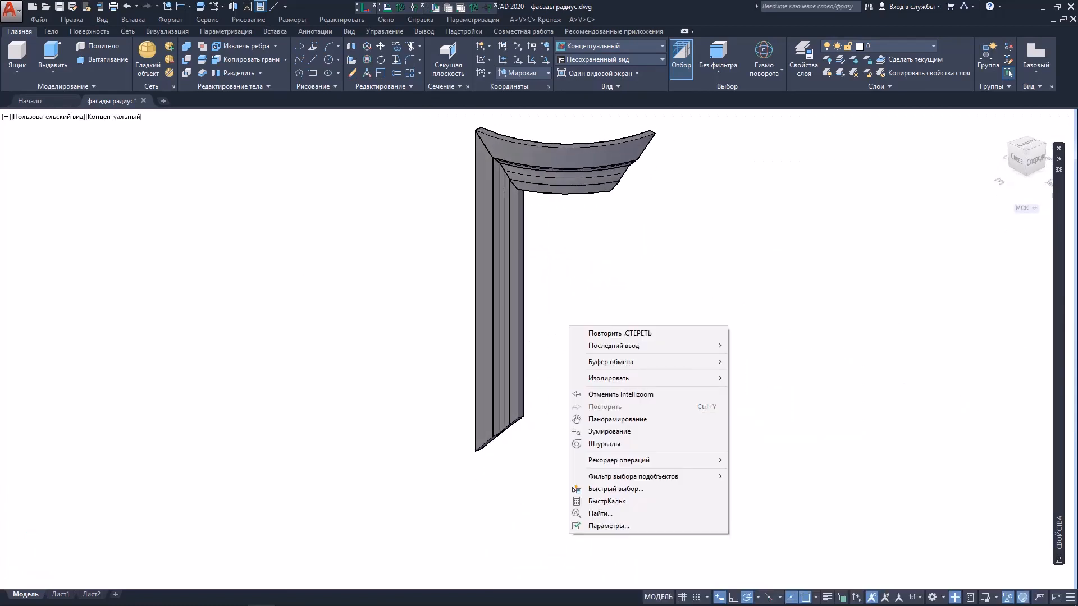
pyautogui.click(537, 301)
pyautogui.click(548, 274)
pyautogui.click(452, 284)
pyautogui.moveTo(551, 252); pyautogui.dragTo(461, 316, button='middle')
pyautogui.scroll(5, 440, 242)
pyautogui.keyDown('shift'); pyautogui.moveTo(441, 242); pyautogui.dragTo(476, 326, button='middle'); pyautogui.keyUp('shift')
pyautogui.scroll(2, 474, 289)
pyautogui.scroll(-6, 440, 328)
pyautogui.scroll(3, 527, 284)
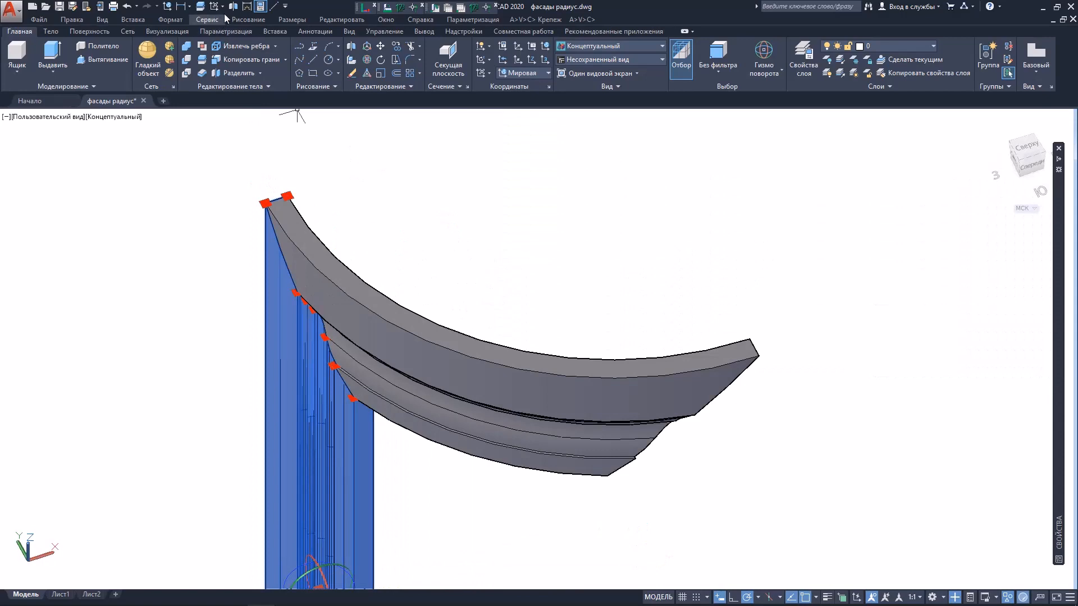
pyautogui.click(233, 9)
pyautogui.scroll(2, 502, 325)
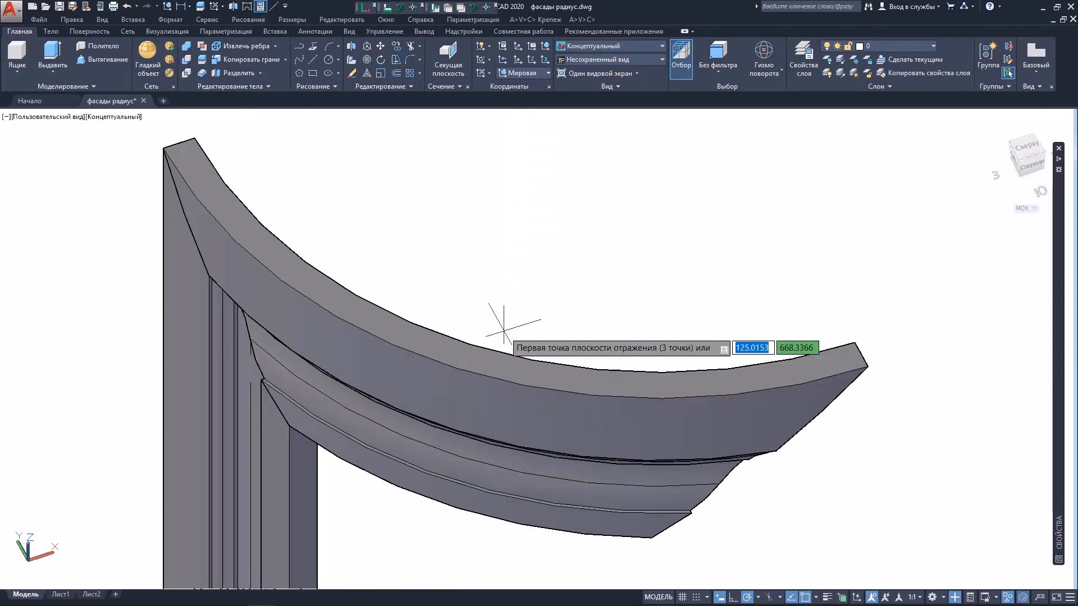
pyautogui.scroll(2, 458, 340)
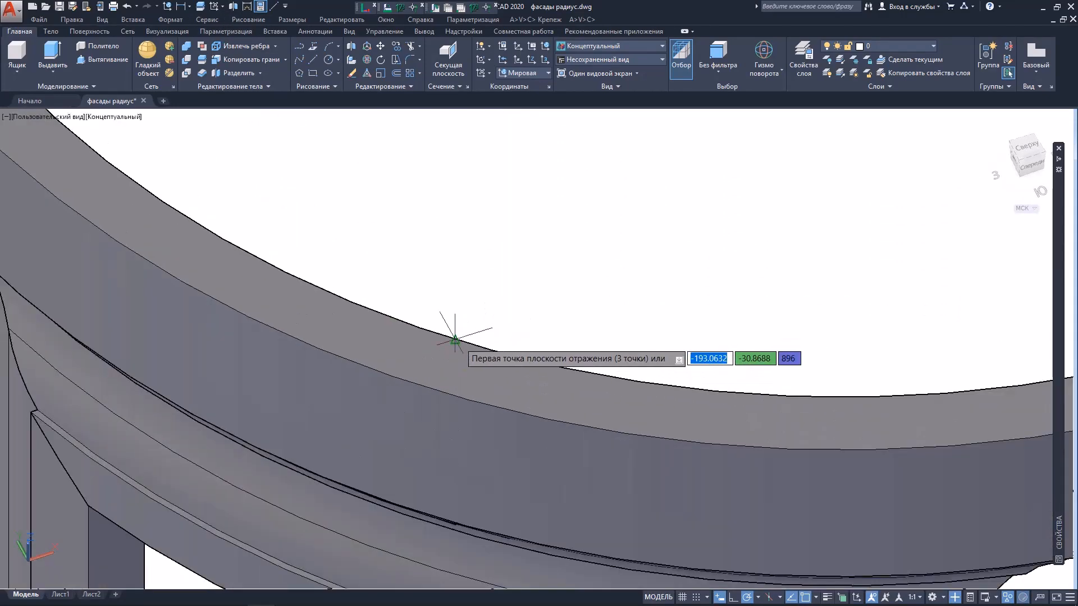
pyautogui.click(455, 340)
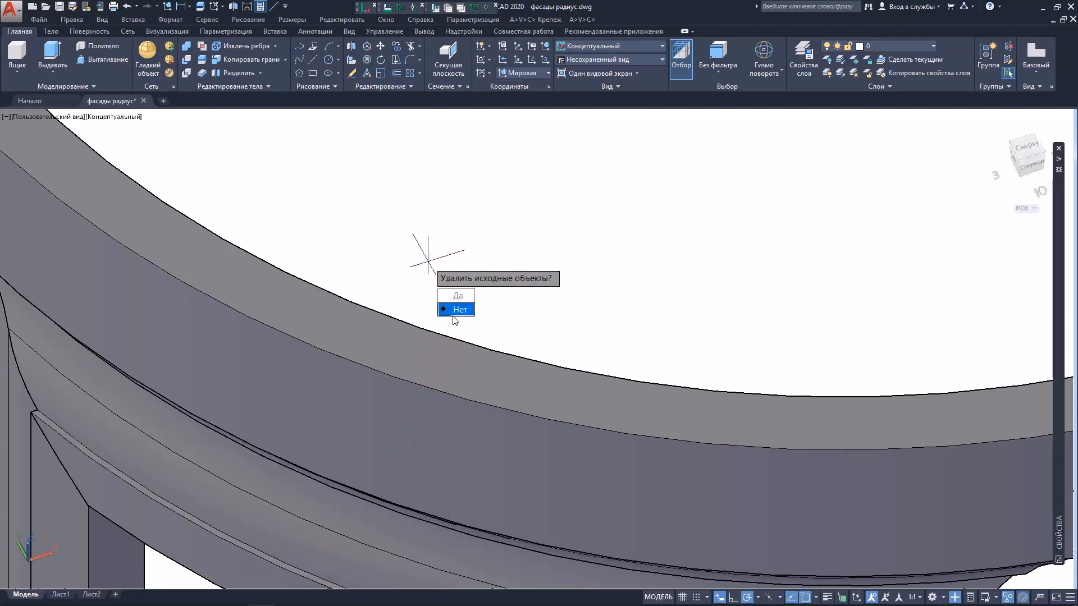
pyautogui.click(454, 312)
# End the object isolation to bring back the hidden rail, panel and cabinet solids.
pyautogui.scroll(-5, 452, 306)
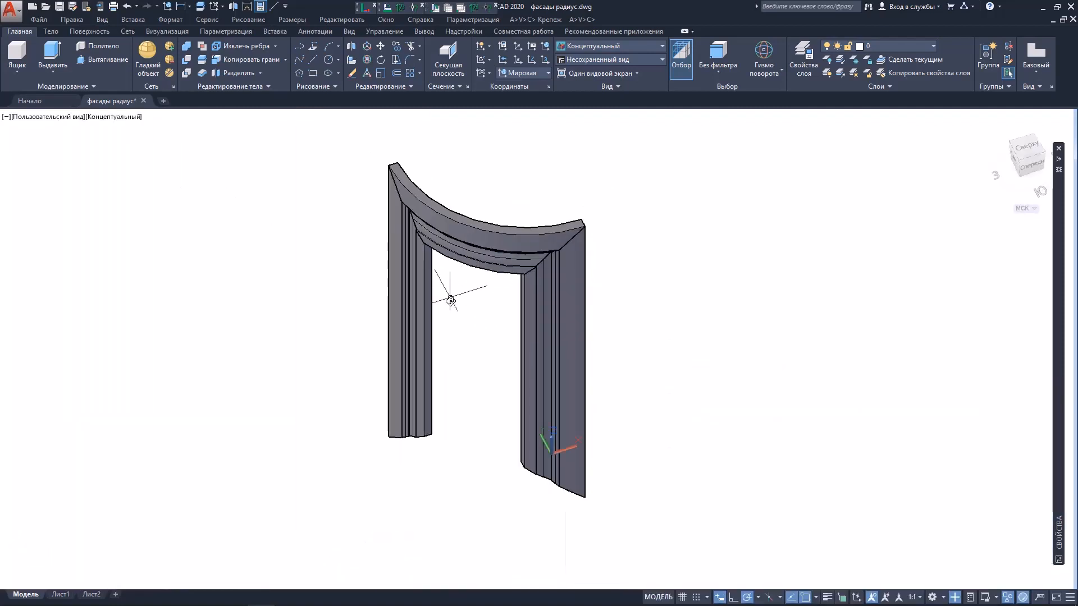
pyautogui.keyDown('shift'); pyautogui.moveTo(450, 300); pyautogui.dragTo(567, 307, button='middle'); pyautogui.keyUp('shift')
pyautogui.moveTo(646, 303)
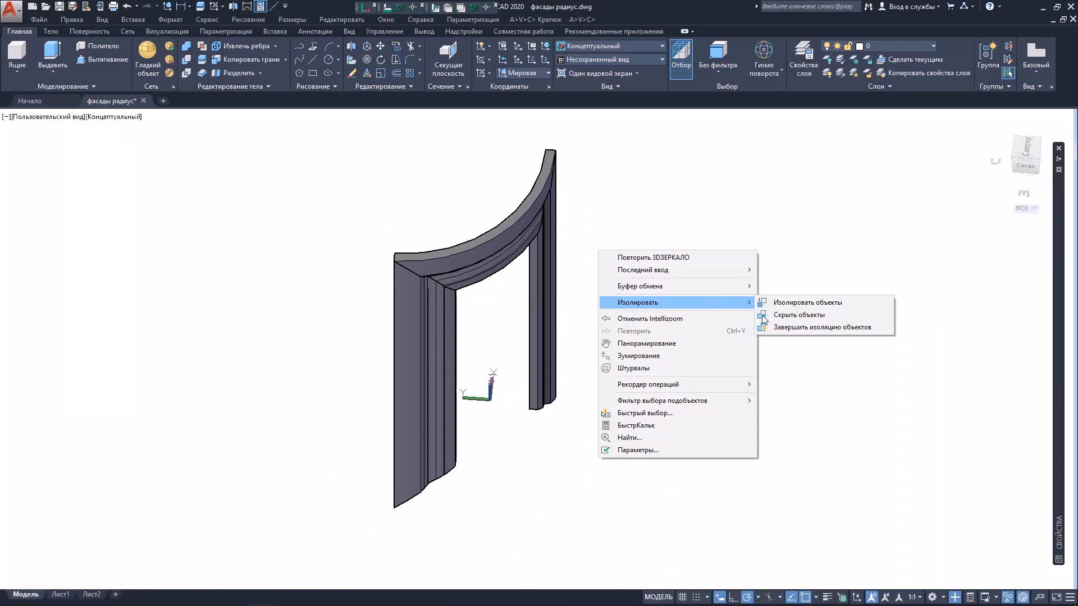
pyautogui.click(782, 325)
# Presspull the upper face of the lower inner panel section up to the corner of the upper panel section, filling the opening.
pyautogui.scroll(2, 522, 337)
pyautogui.keyDown('shift'); pyautogui.moveTo(499, 333); pyautogui.dragTo(439, 336, button='middle'); pyautogui.keyUp('shift')
pyautogui.scroll(6, 412, 489)
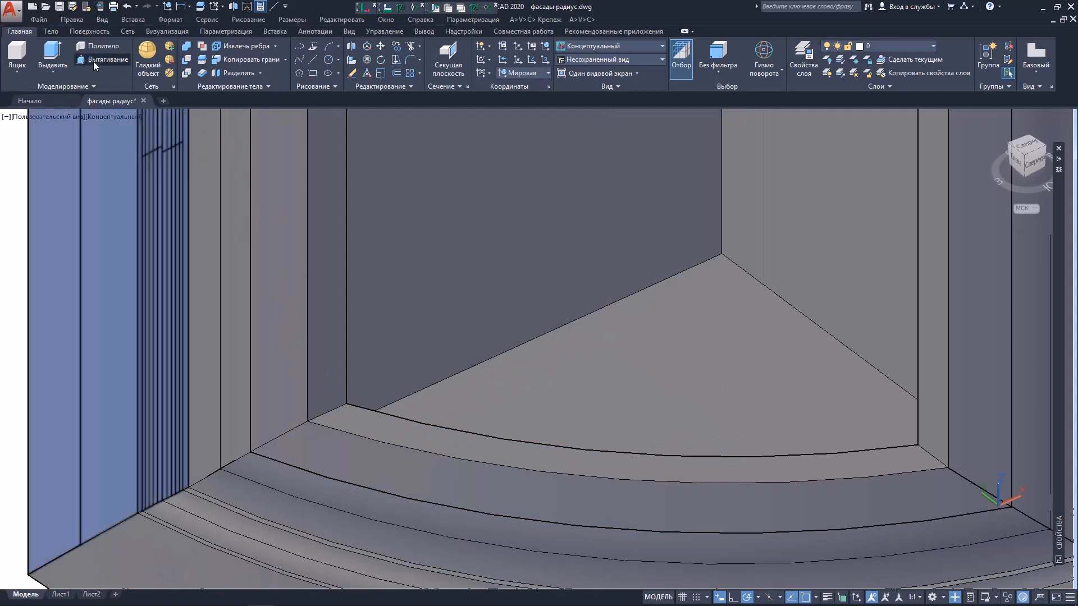
pyautogui.click(93, 60)
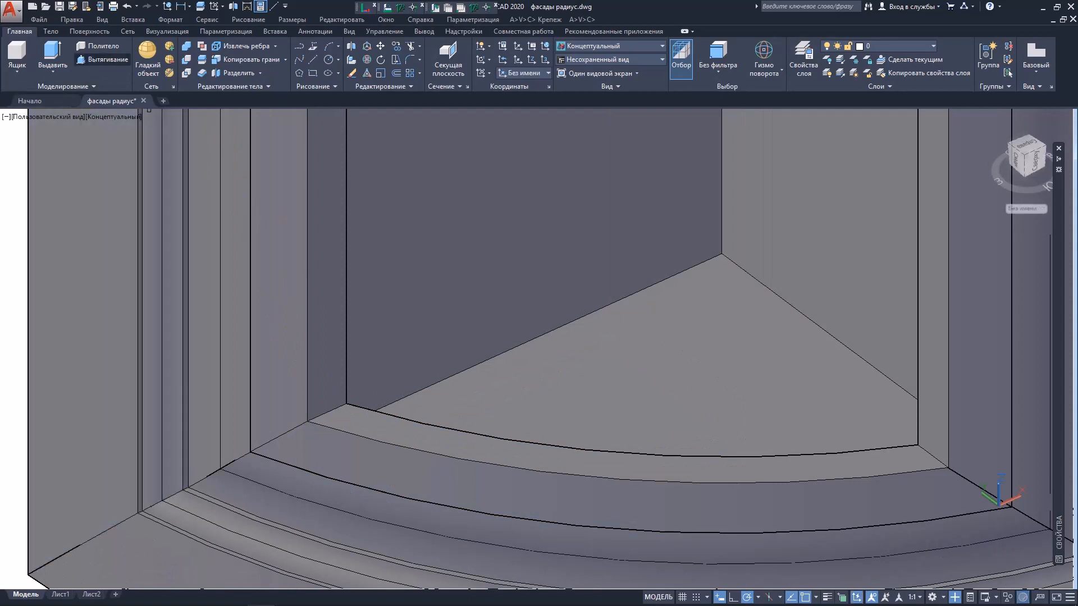
pyautogui.click(349, 422)
pyautogui.scroll(-8, 358, 375)
pyautogui.scroll(6, 387, 303)
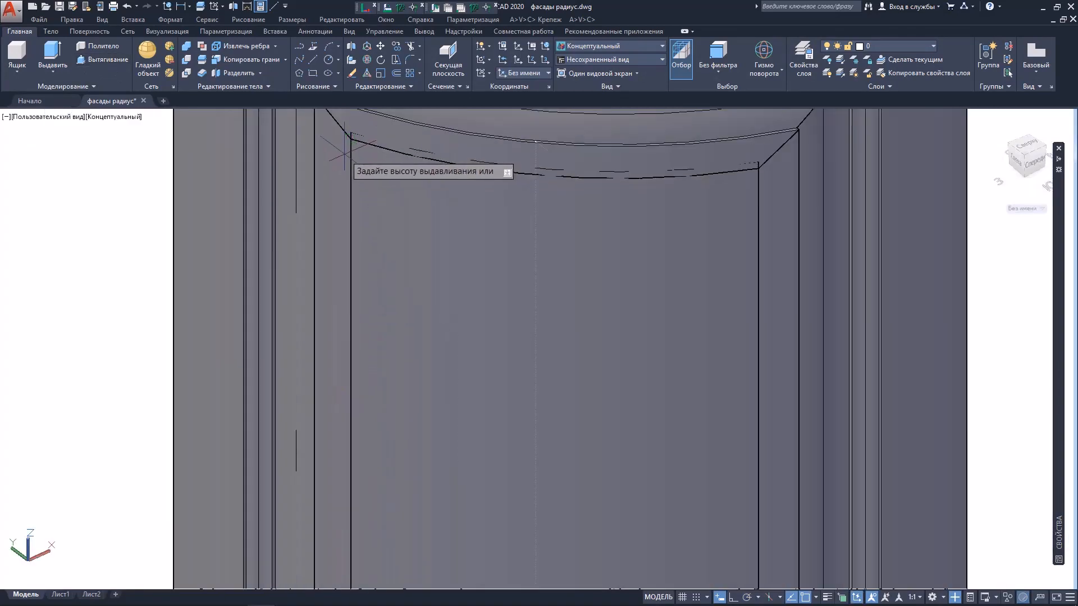
pyautogui.click(352, 147)
pyautogui.scroll(-5, 352, 148)
pyautogui.moveTo(356, 160); pyautogui.dragTo(387, 238, button='middle')
pyautogui.press('Escape')
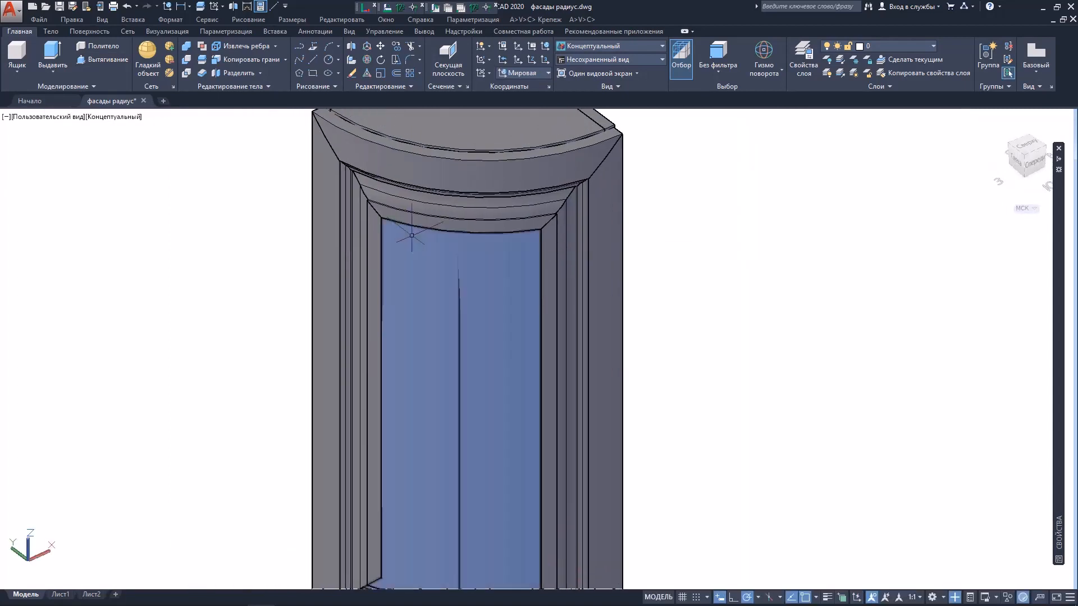
# Unite the central panel solid with the inner frame sections surrounding it using the Union command.
pyautogui.scroll(2, 314, 171)
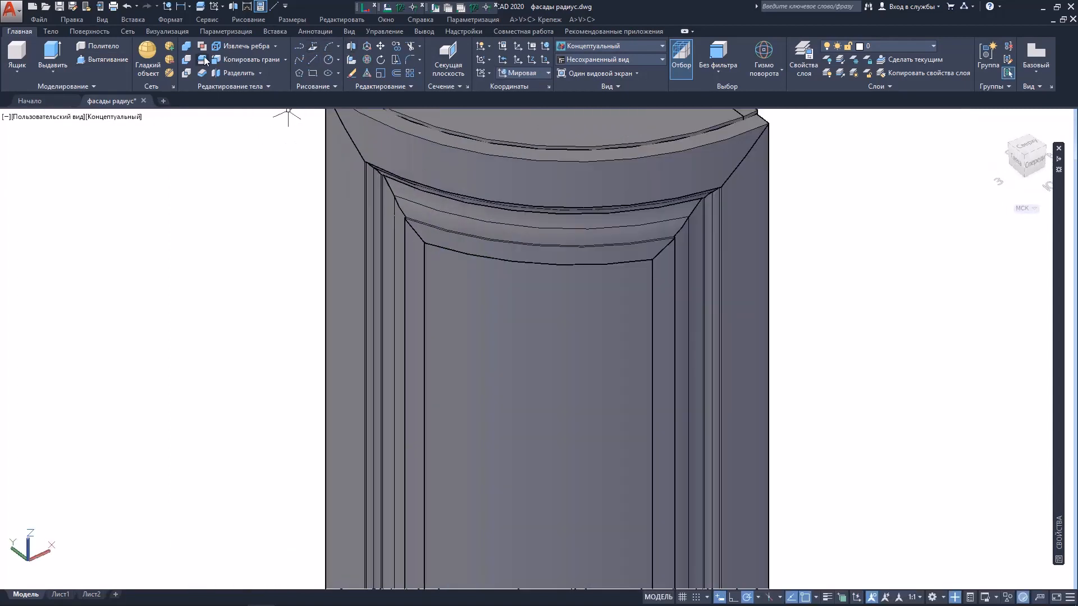
pyautogui.click(188, 46)
pyautogui.click(475, 306)
pyautogui.scroll(-5, 494, 259)
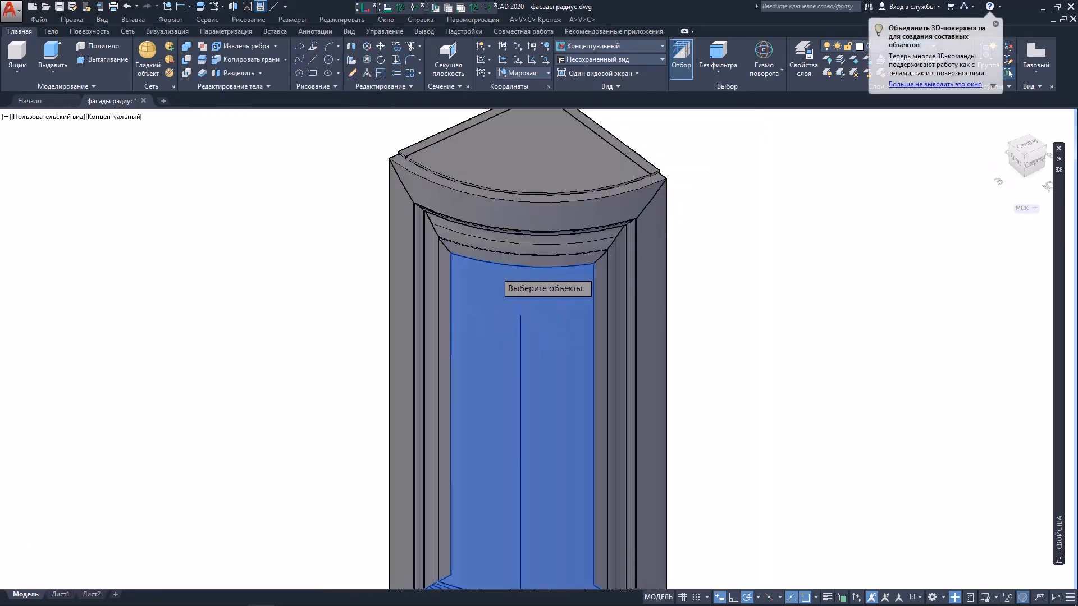
pyautogui.scroll(4, 523, 467)
pyautogui.scroll(5, 462, 463)
pyautogui.scroll(-5, 473, 334)
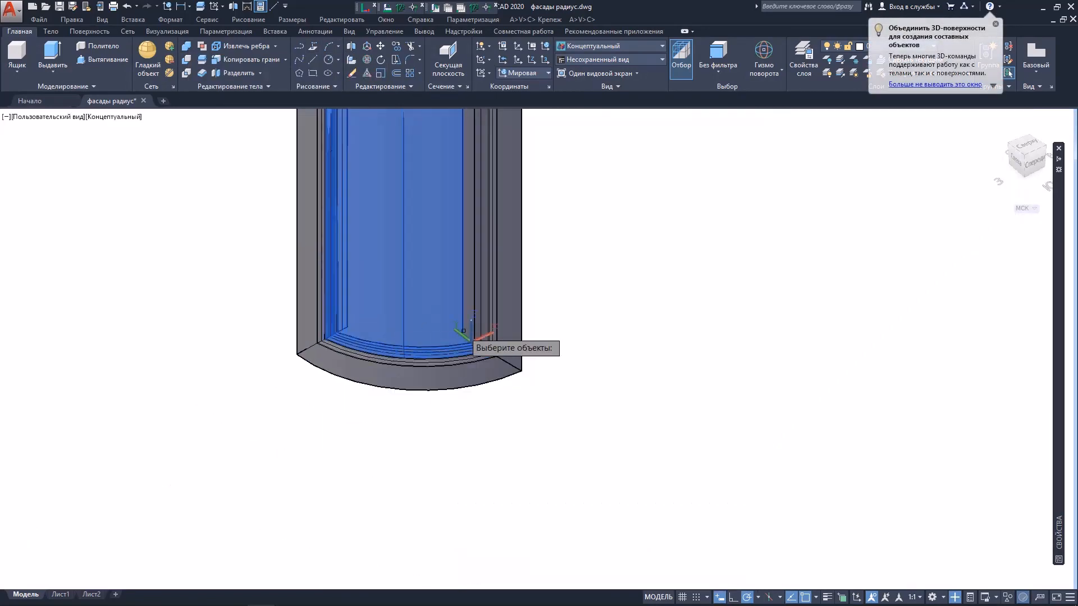
pyautogui.scroll(5, 457, 329)
pyautogui.scroll(-5, 410, 308)
pyautogui.scroll(5, 453, 382)
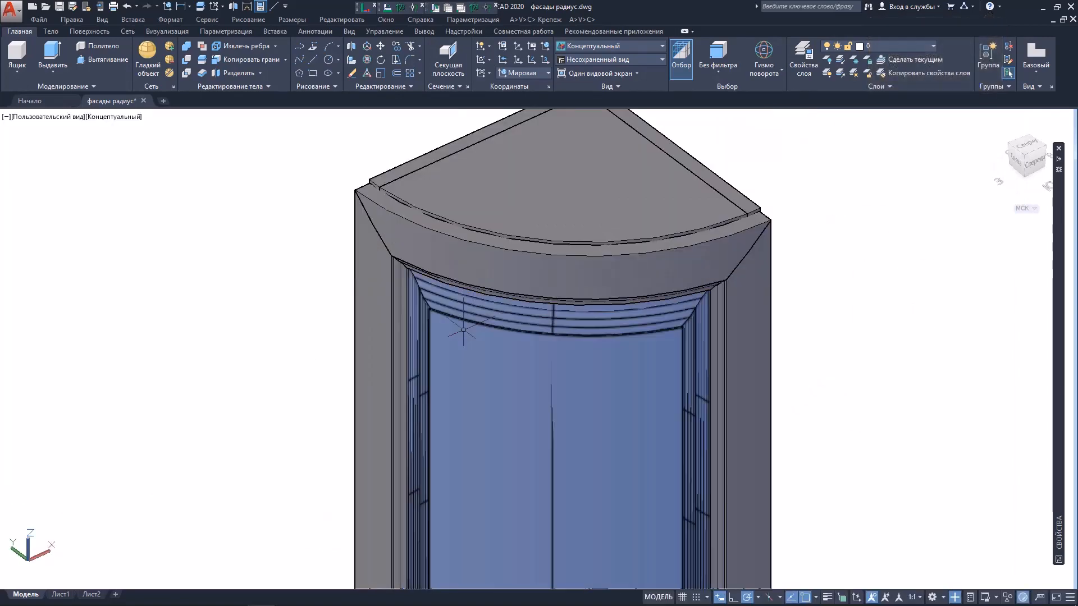
pyautogui.scroll(-3, 392, 308)
# Group the united central panel with the curved upper and lower rails and both side solids of the facade.
pyautogui.keyDown('shift'); pyautogui.moveTo(392, 308); pyautogui.dragTo(524, 284, button='middle'); pyautogui.keyUp('shift')
pyautogui.scroll(5, 438, 280)
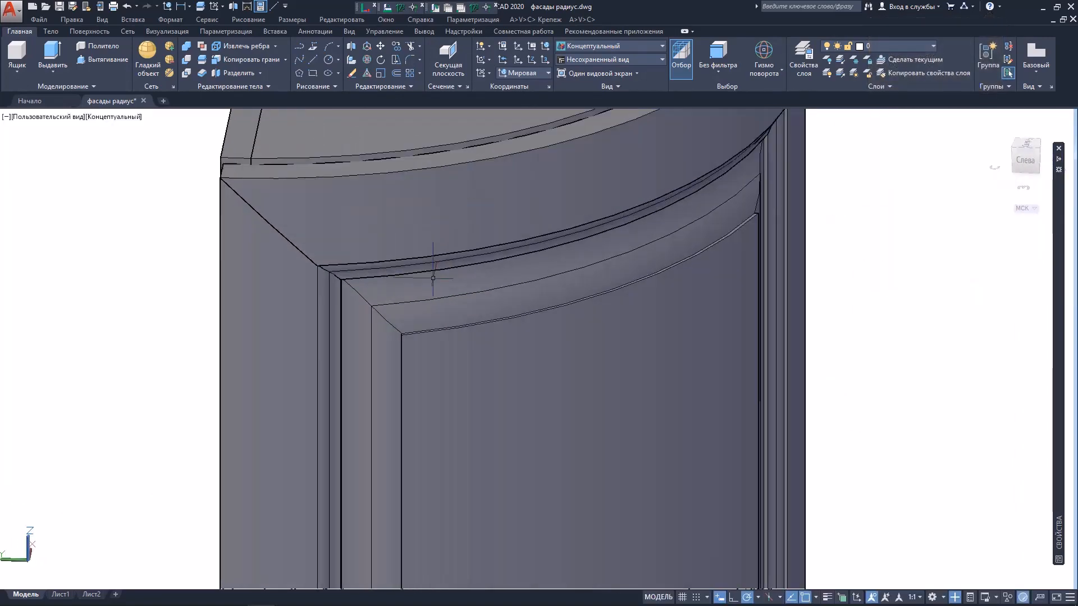
pyautogui.scroll(-2, 441, 279)
pyautogui.keyDown('shift'); pyautogui.moveTo(441, 280); pyautogui.dragTo(373, 320, button='middle'); pyautogui.keyUp('shift')
pyautogui.scroll(-2, 474, 301)
pyautogui.click(446, 344)
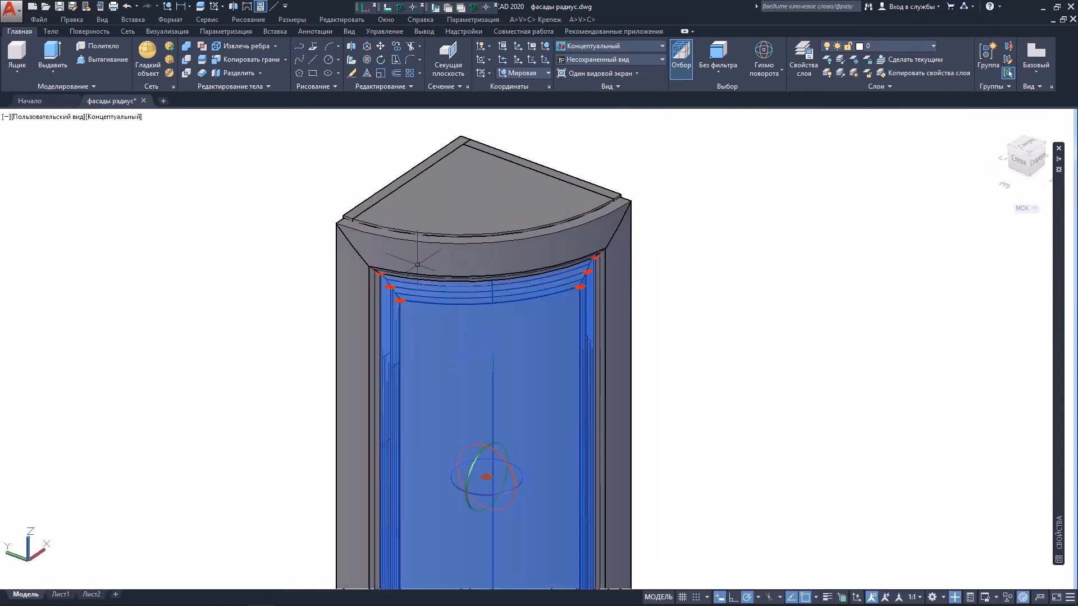
pyautogui.click(414, 260)
pyautogui.click(357, 266)
pyautogui.click(620, 298)
pyautogui.scroll(-4, 619, 298)
pyautogui.moveTo(566, 467); pyautogui.dragTo(511, 396, button='middle')
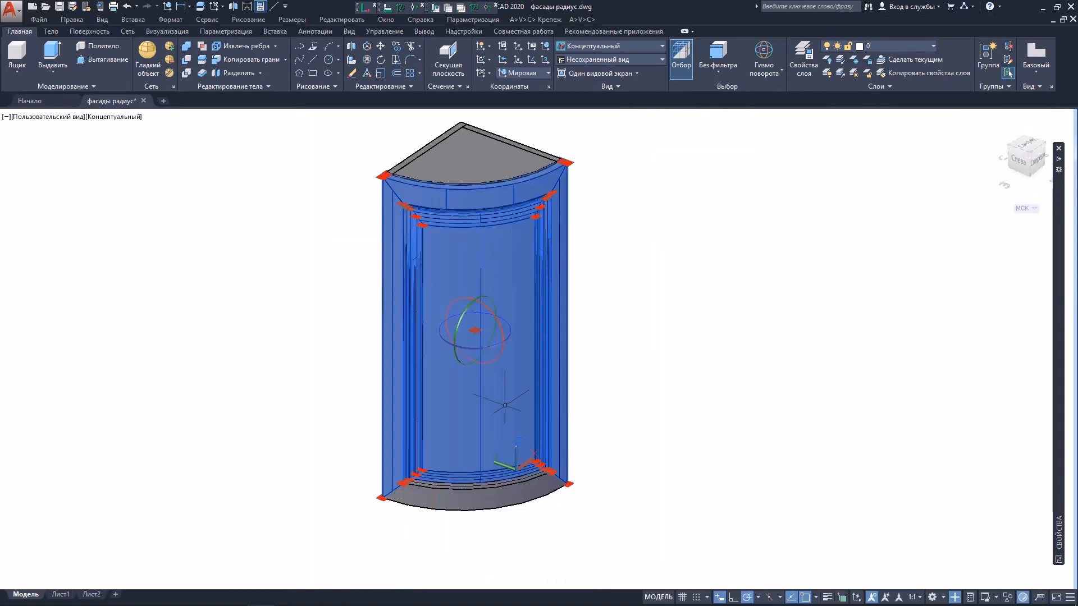
pyautogui.scroll(3, 510, 471)
pyautogui.rightClick(645, 331)
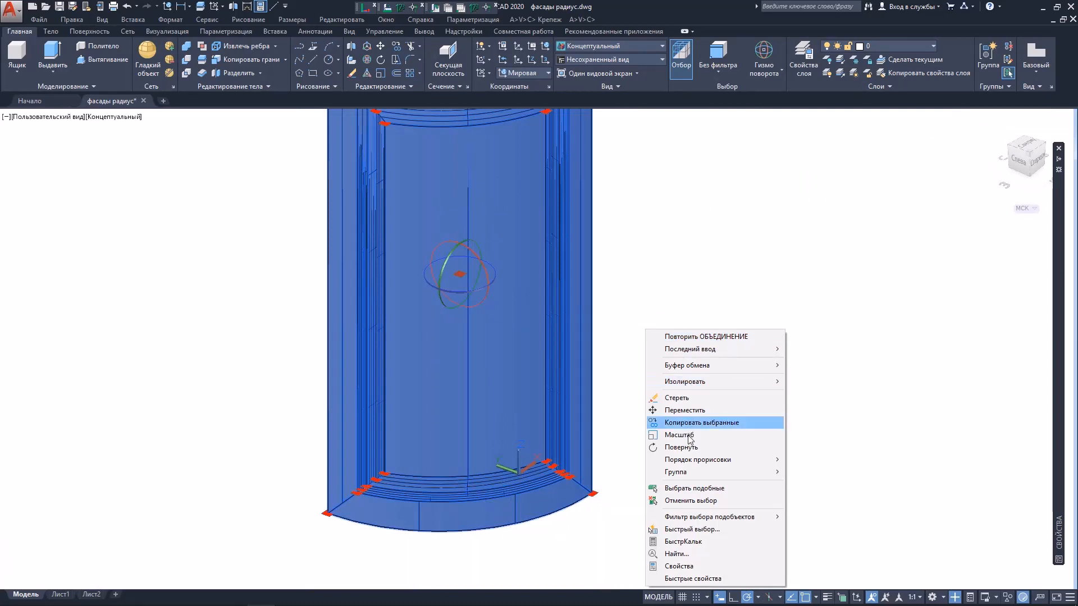
pyautogui.moveTo(690, 472)
pyautogui.click(810, 474)
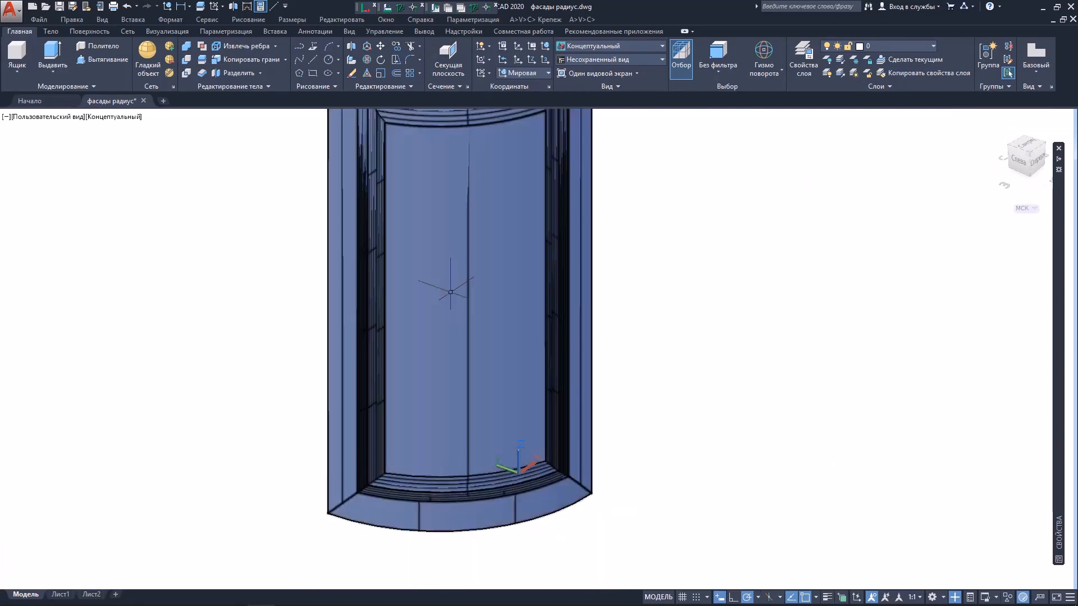
# Select the grouped facade and save the drawing.
pyautogui.click(450, 294)
pyautogui.moveTo(480, 286); pyautogui.dragTo(473, 371, button='middle')
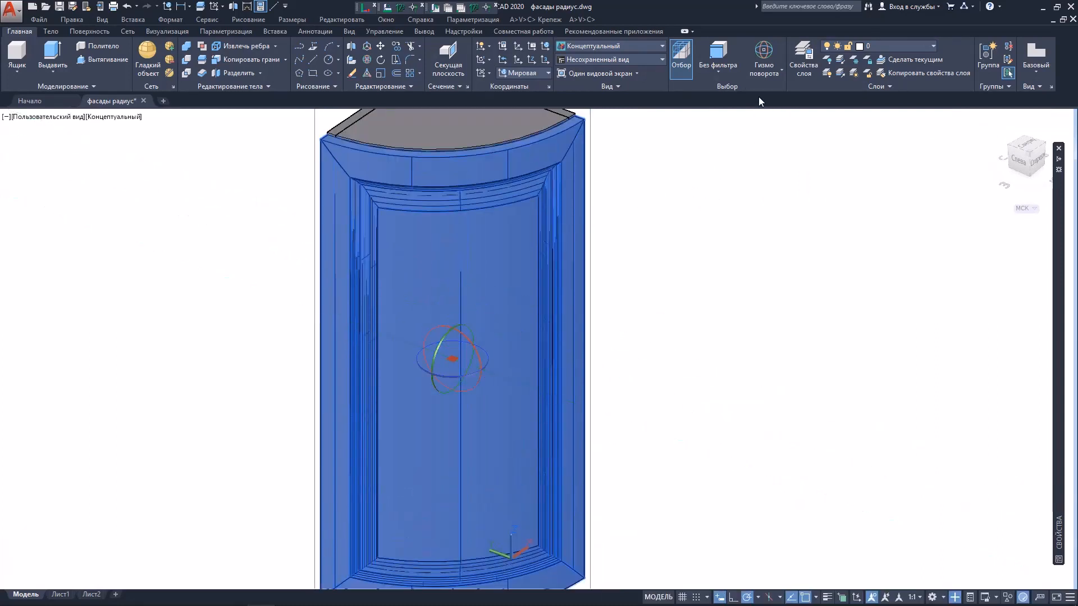
pyautogui.click(59, 7)
pyautogui.moveTo(1058, 297)
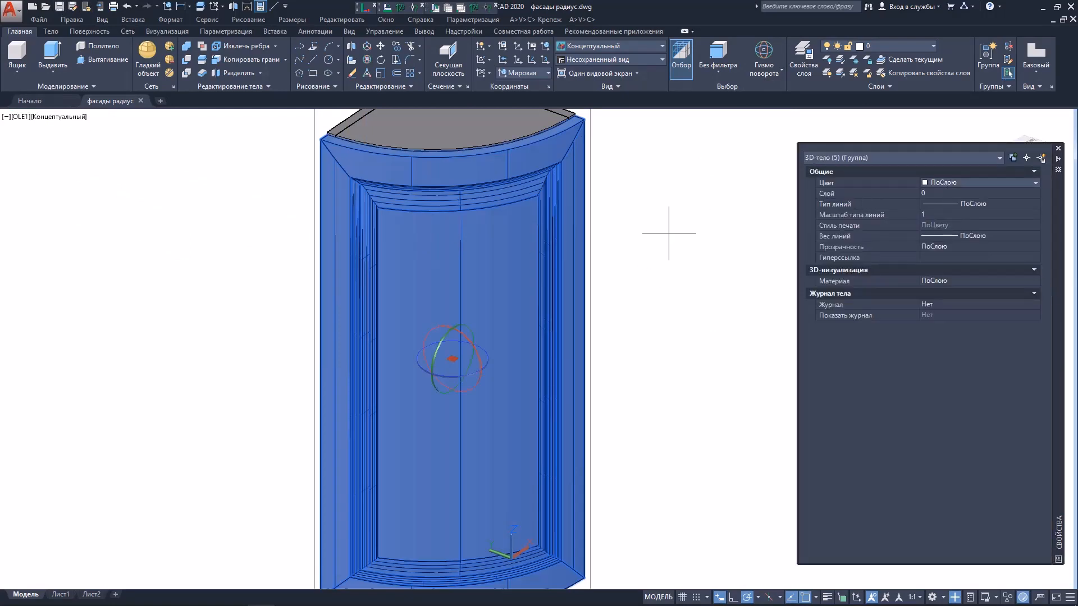
# Switch to the move gizmo and shift the facade group 2 units along the Z axis.
pyautogui.click(775, 73)
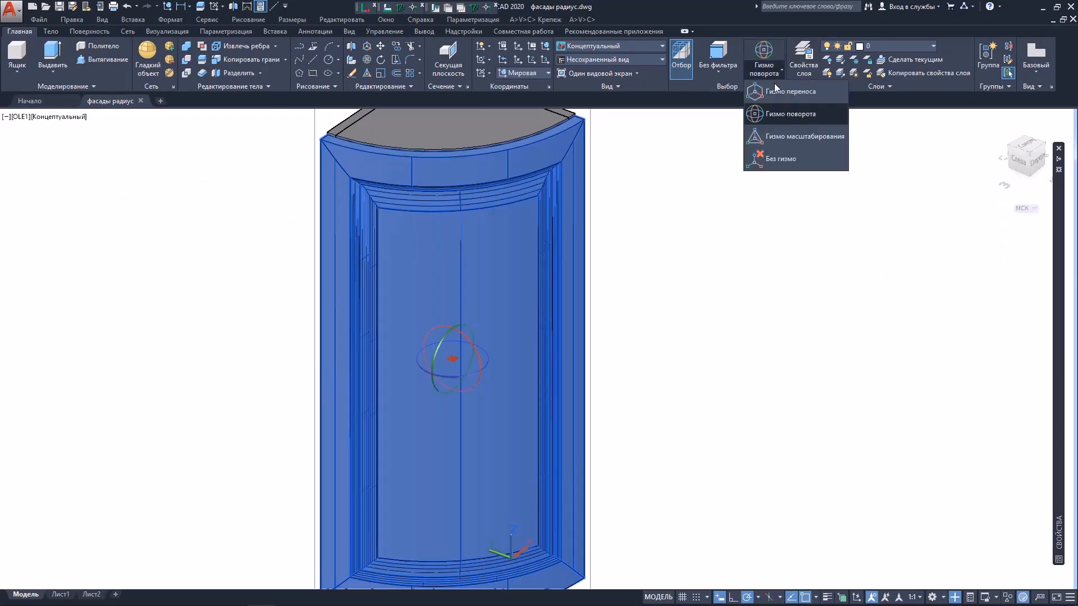
pyautogui.click(776, 91)
pyautogui.click(453, 319)
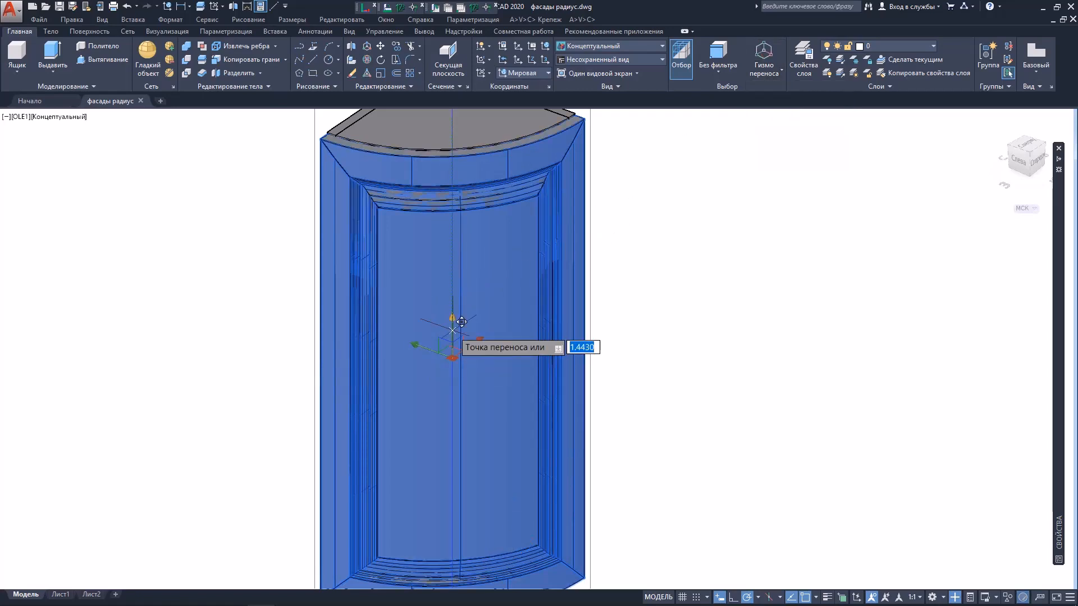
pyautogui.write('2')
pyautogui.press('Return')
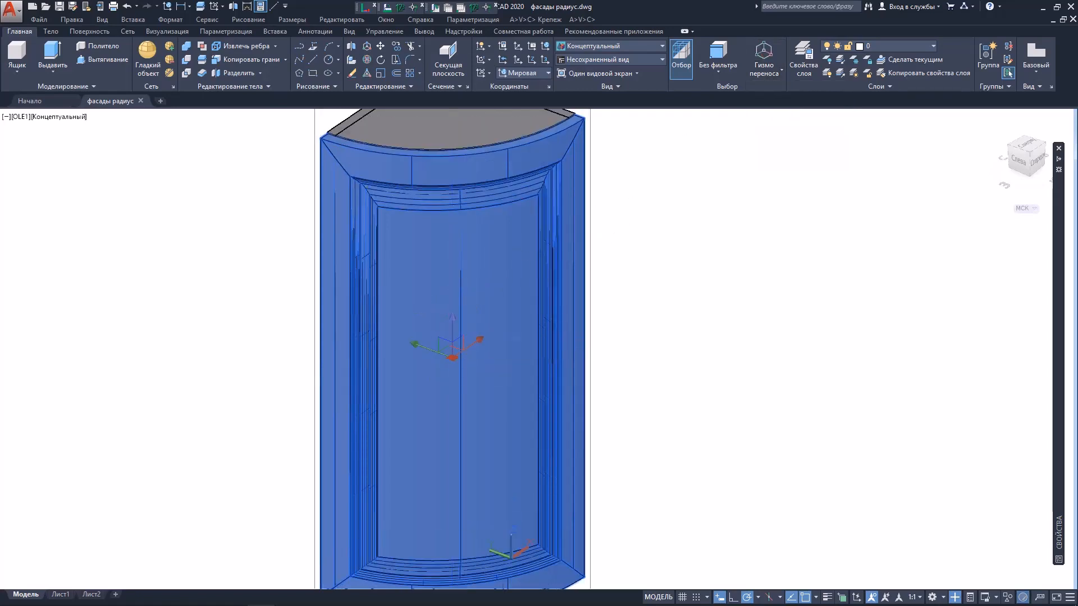
pyautogui.press('Escape')
# Examine the facade's upper corner where it meets the cabinet's top and side panels.
pyautogui.scroll(2, 584, 137)
pyautogui.scroll(6, 573, 242)
pyautogui.moveTo(581, 140); pyautogui.dragTo(419, 228, button='middle')
pyautogui.scroll(3, 707, 251)
pyautogui.scroll(2, 707, 251)
pyautogui.keyDown('shift'); pyautogui.moveTo(584, 209); pyautogui.dragTo(558, 188, button='middle'); pyautogui.keyUp('shift')
pyautogui.scroll(-8, 558, 187)
pyautogui.keyDown('shift'); pyautogui.moveTo(483, 224); pyautogui.dragTo(567, 235, button='middle'); pyautogui.keyUp('shift')
pyautogui.scroll(5, 385, 187)
pyautogui.moveTo(393, 188); pyautogui.dragTo(664, 197, button='middle')
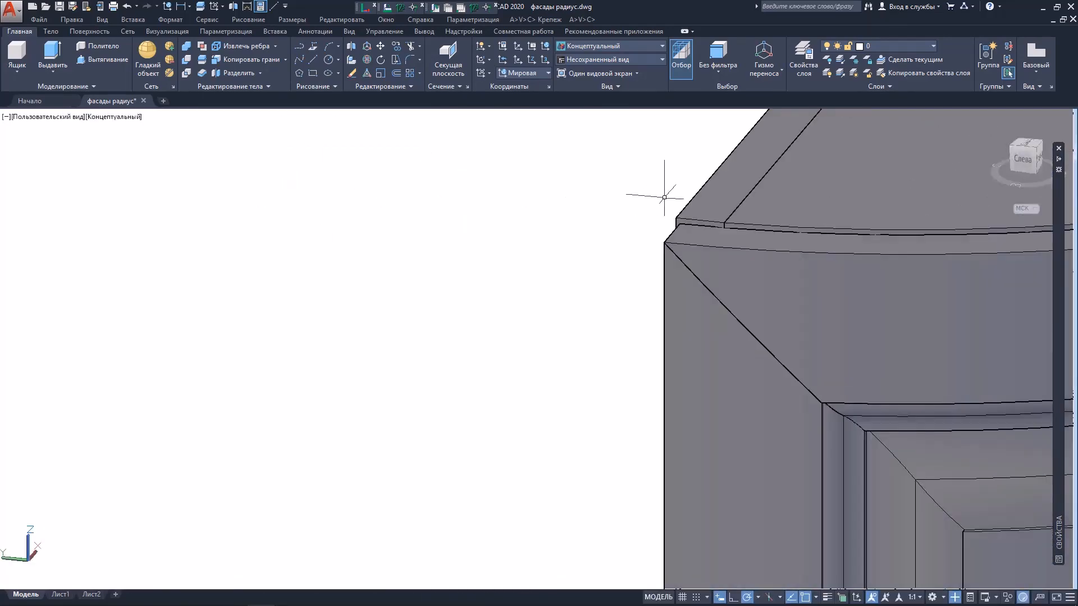
pyautogui.keyDown('shift'); pyautogui.moveTo(719, 292); pyautogui.dragTo(769, 314, button='middle'); pyautogui.keyUp('shift')
pyautogui.scroll(6, 632, 256)
pyautogui.scroll(-2, 609, 260)
pyautogui.keyDown('shift'); pyautogui.moveTo(609, 260); pyautogui.dragTo(584, 393, button='middle'); pyautogui.keyUp('shift')
# Inspect in top view how one end of the curved facade fits against the cabinet's side panel.
pyautogui.click(1032, 150)
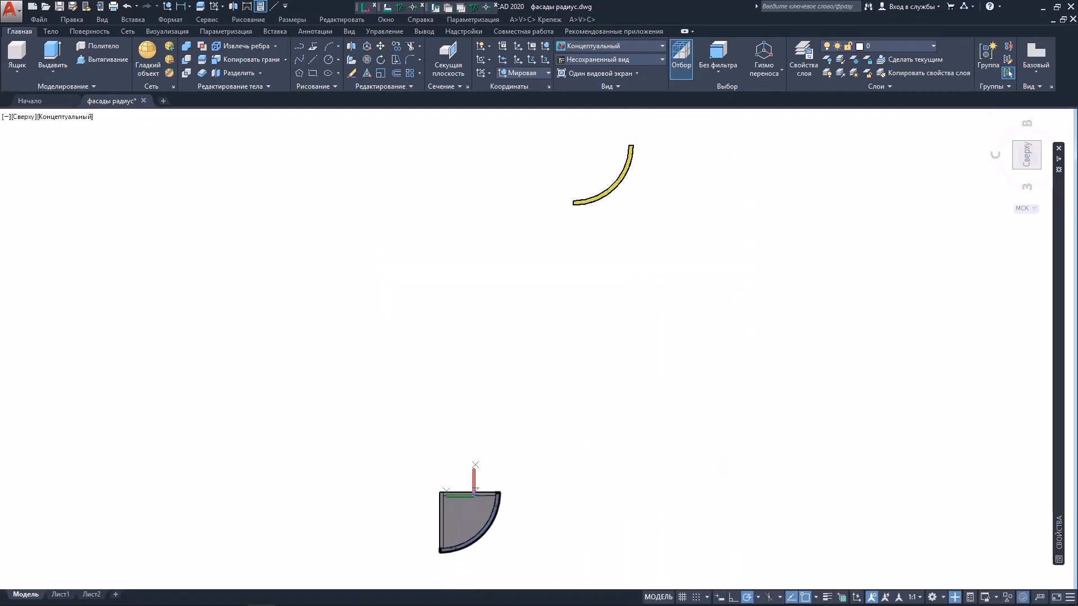
pyautogui.scroll(3, 534, 373)
pyautogui.scroll(6, 307, 477)
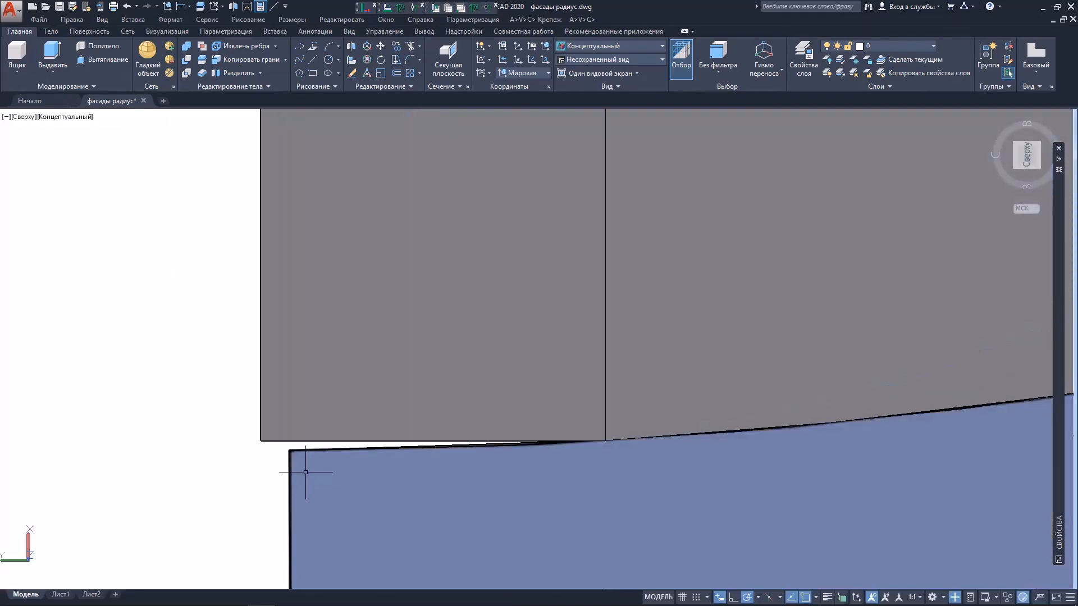
pyautogui.scroll(3, 570, 446)
pyautogui.scroll(-8, 450, 457)
pyautogui.scroll(5, 405, 422)
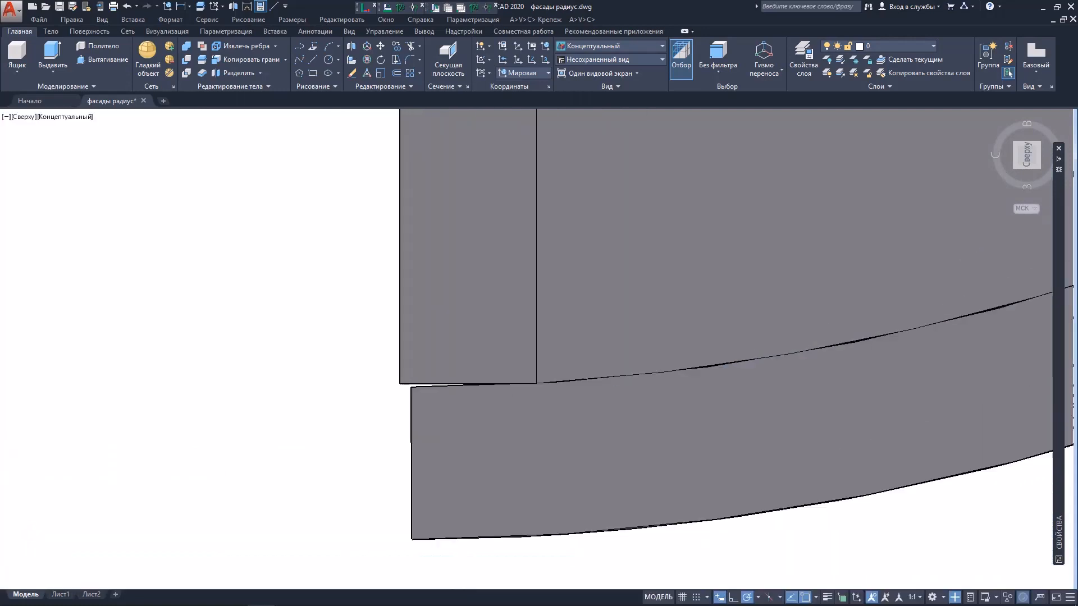
pyautogui.scroll(-6, 517, 361)
pyautogui.scroll(7, 309, 435)
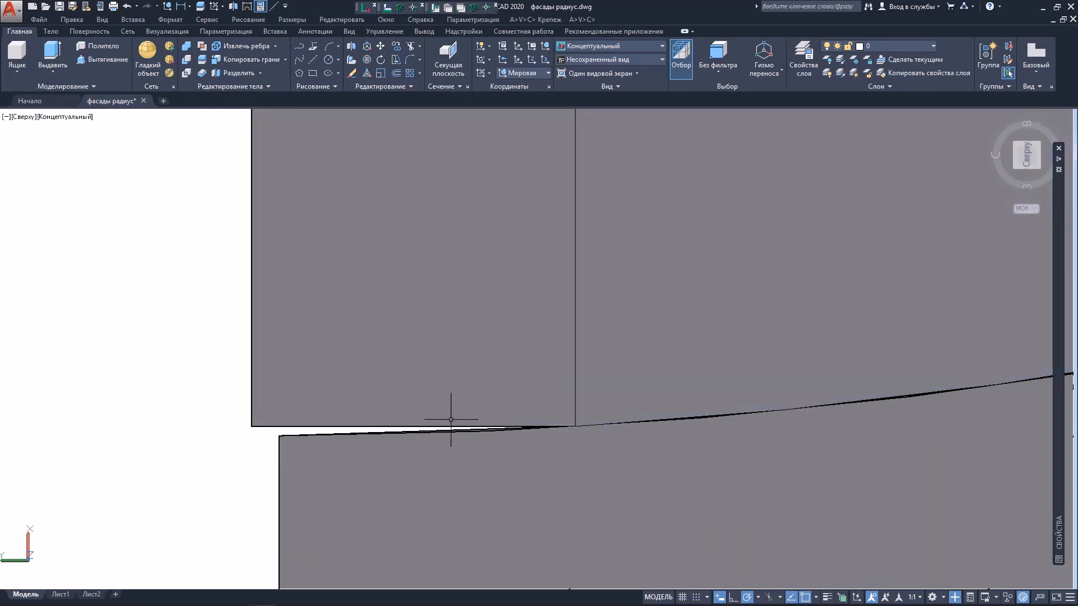
pyautogui.scroll(-2, 303, 442)
pyautogui.scroll(6, 314, 440)
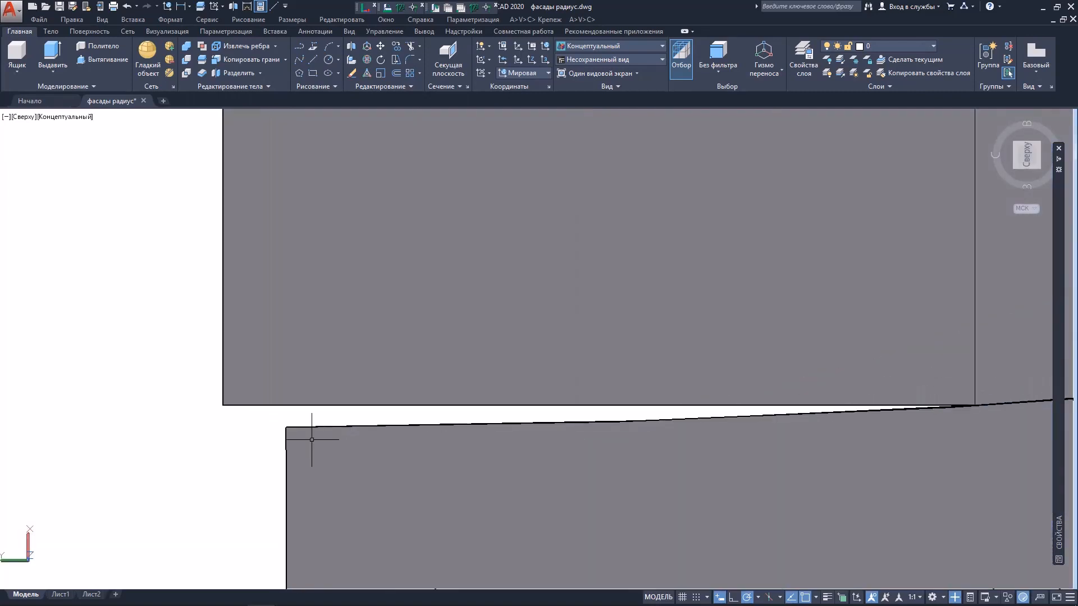
pyautogui.scroll(-4, 314, 430)
pyautogui.scroll(2, 320, 418)
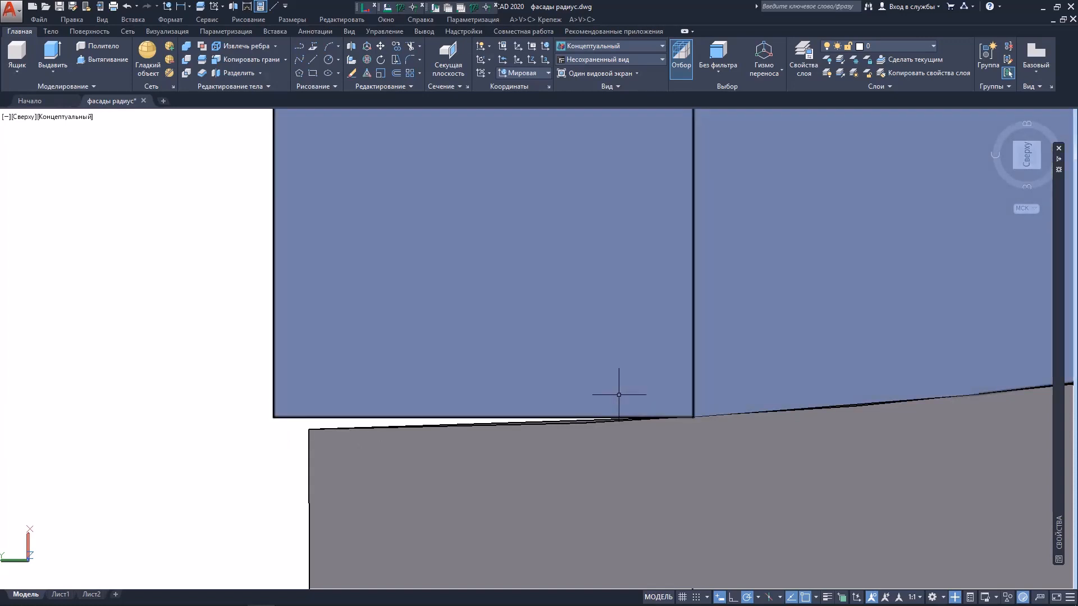
# Check the fit between the opposite end of the curved facade and the adjoining cabinet panel in top view.
pyautogui.scroll(-5, 618, 395)
pyautogui.scroll(2, 566, 329)
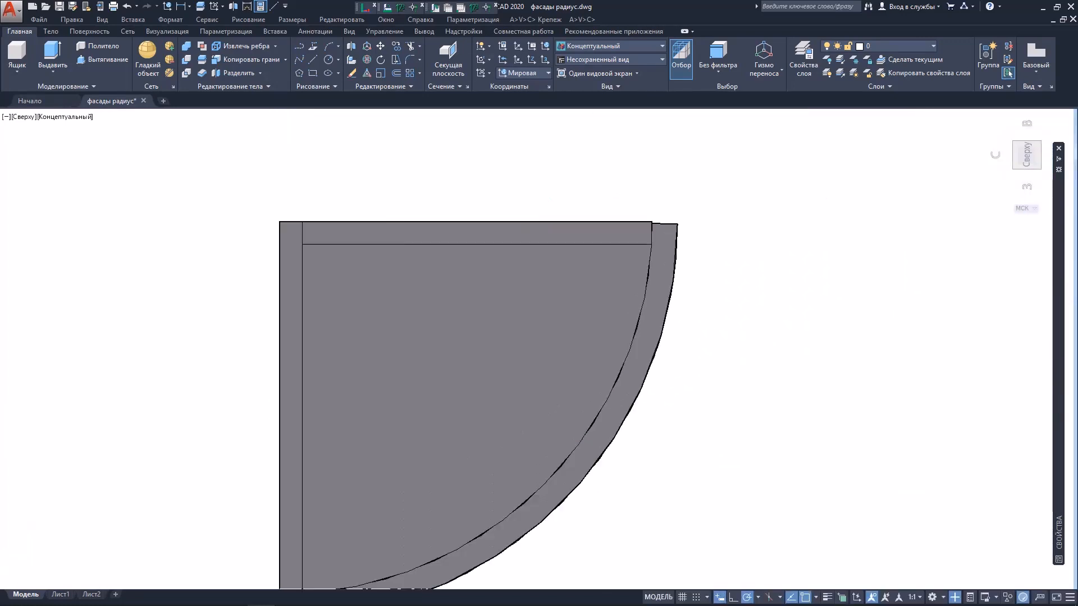
pyautogui.scroll(10, 668, 247)
pyautogui.scroll(-3, 590, 185)
pyautogui.scroll(3, 595, 217)
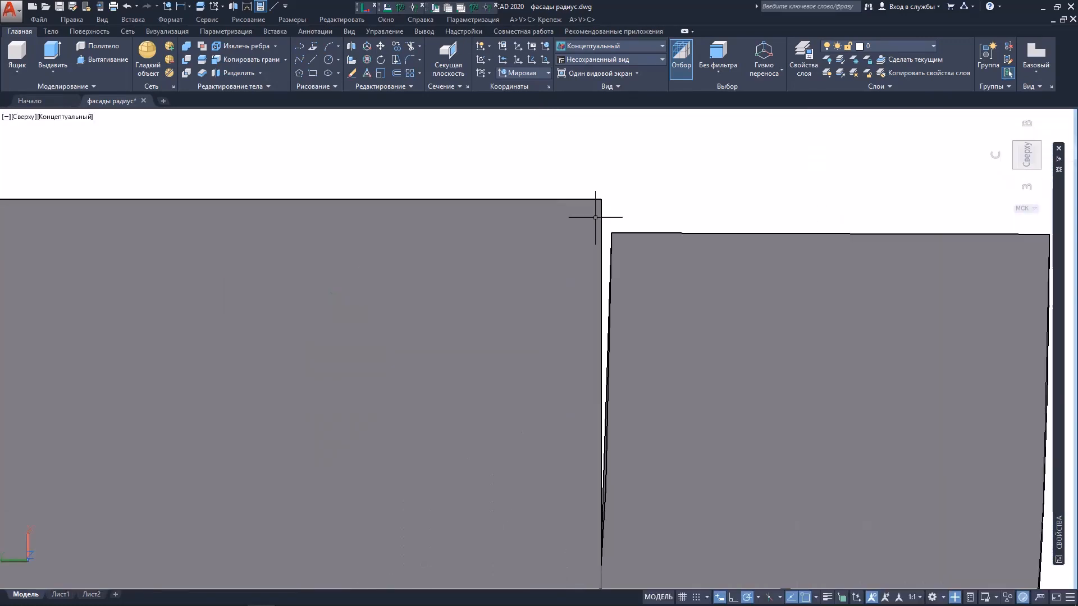
pyautogui.scroll(-5, 654, 270)
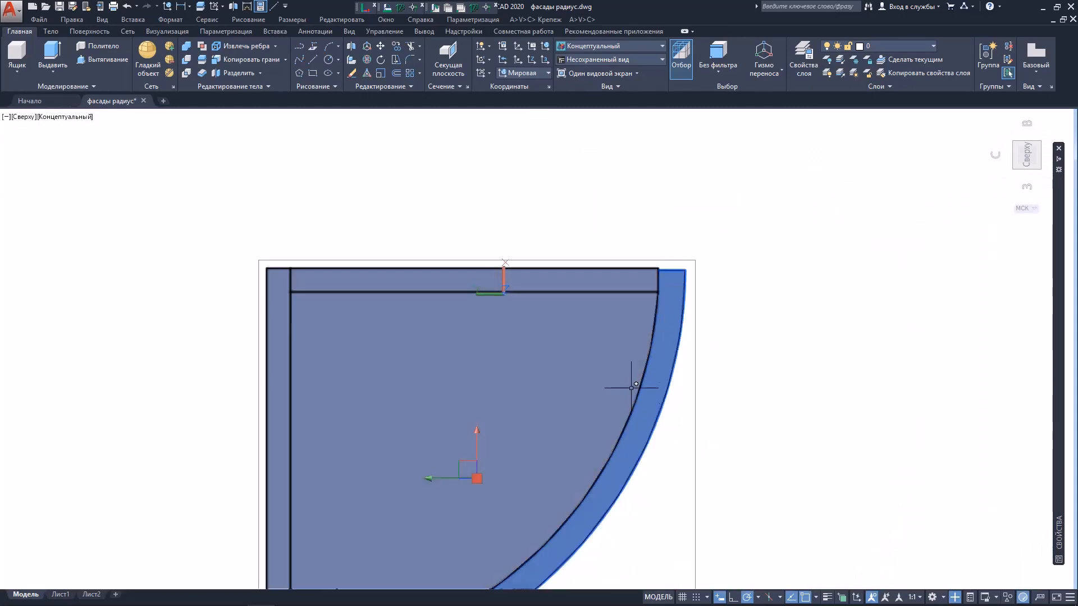
# Set the colour of the cabinet body group to yellow (Желтый).
pyautogui.scroll(-5, 631, 387)
pyautogui.scroll(3, 550, 361)
pyautogui.keyDown('shift'); pyautogui.moveTo(550, 361); pyautogui.dragTo(459, 247, button='middle'); pyautogui.keyUp('shift')
pyautogui.click(459, 246)
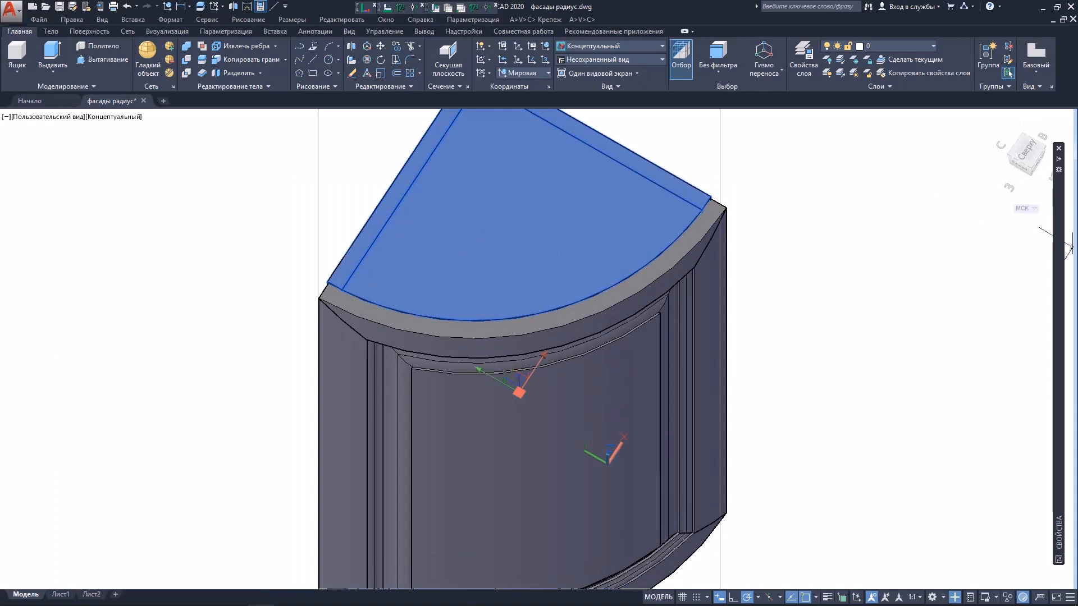
pyautogui.moveTo(1059, 247)
pyautogui.click(978, 183)
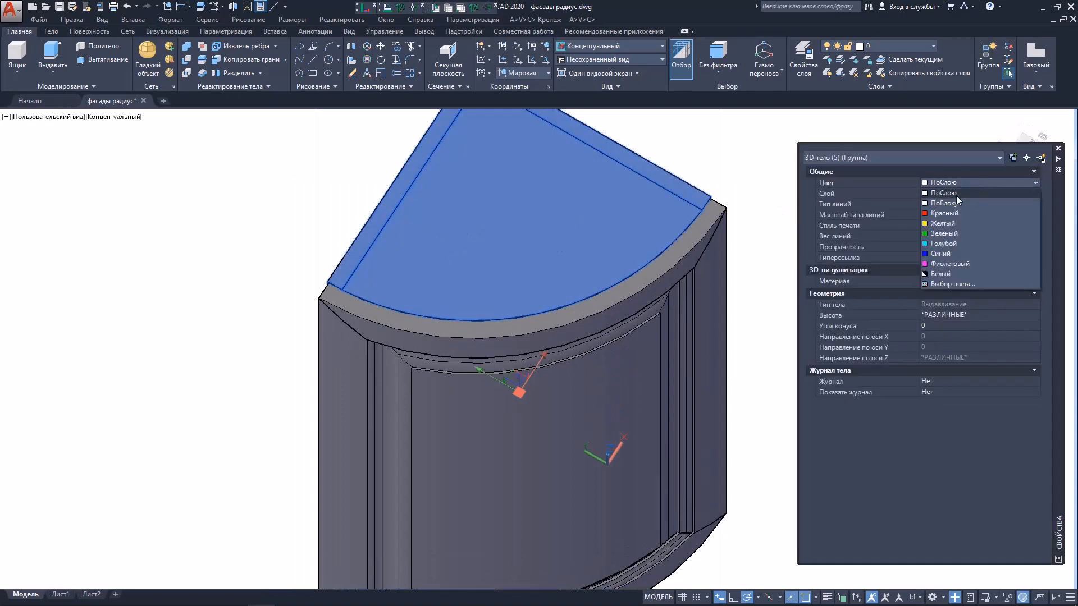
pyautogui.click(943, 223)
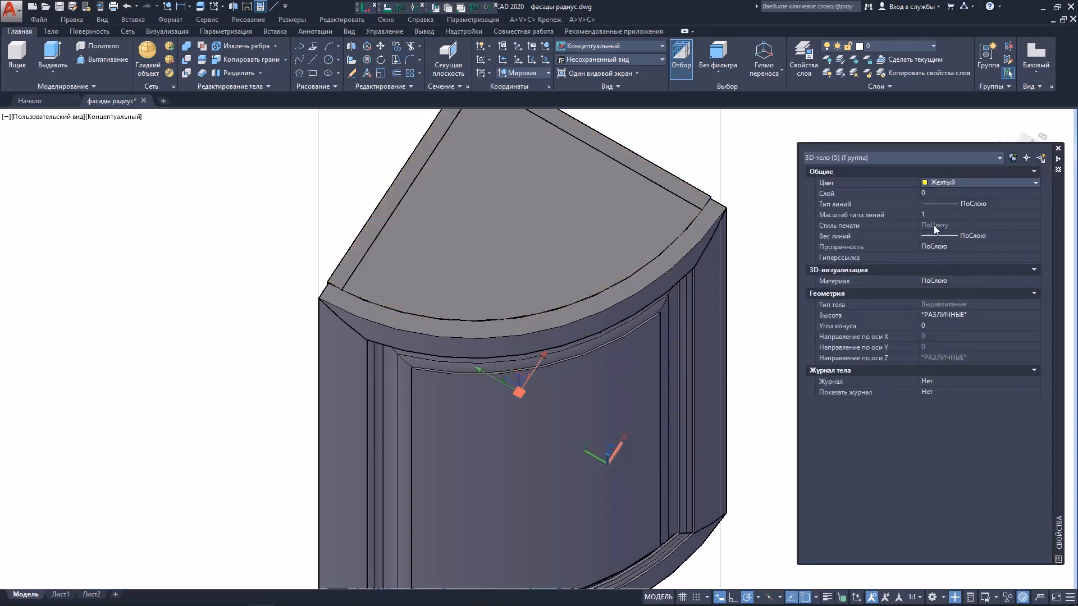
pyautogui.press('Escape')
# Set the colour of the curved facade group to cyan (Голубой).
pyautogui.click(605, 382)
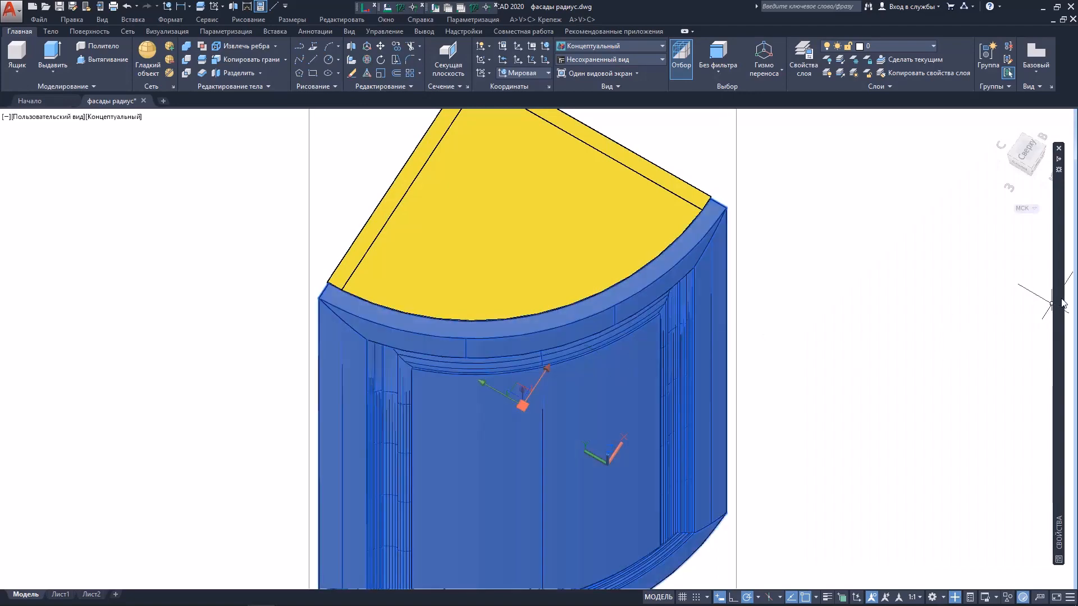
pyautogui.moveTo(1061, 303)
pyautogui.click(975, 184)
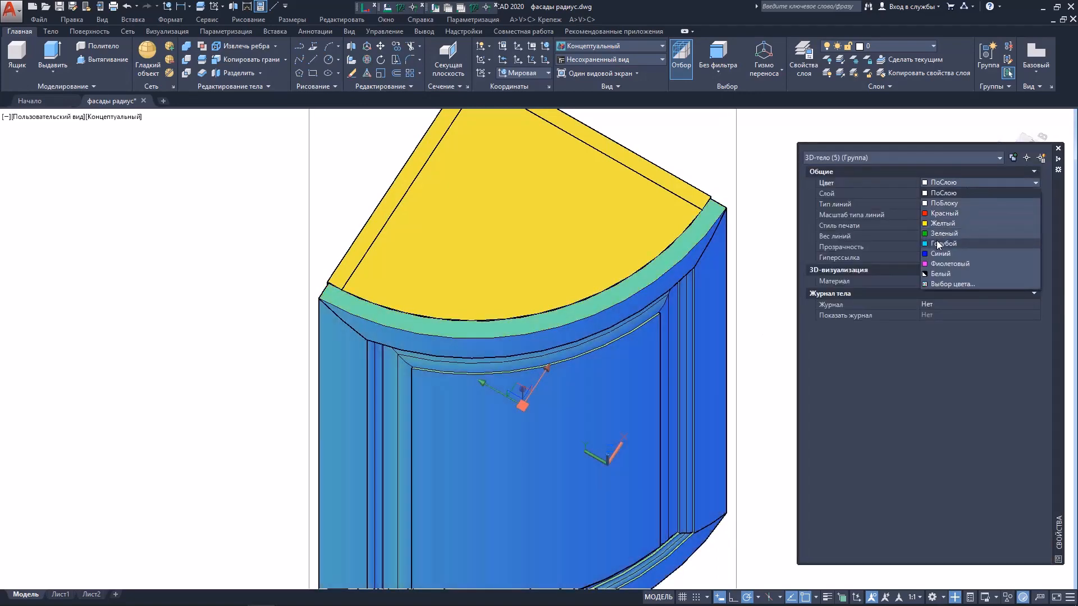
pyautogui.click(937, 245)
pyautogui.press('Escape')
# Start a base drawing view from model space using the facade and cabinet solids as its source objects.
pyautogui.scroll(-4, 680, 316)
pyautogui.keyDown('shift'); pyautogui.moveTo(656, 322); pyautogui.dragTo(634, 351, button='middle'); pyautogui.keyUp('shift')
pyautogui.scroll(3, 673, 298)
pyautogui.moveTo(642, 286); pyautogui.dragTo(578, 328, button='middle')
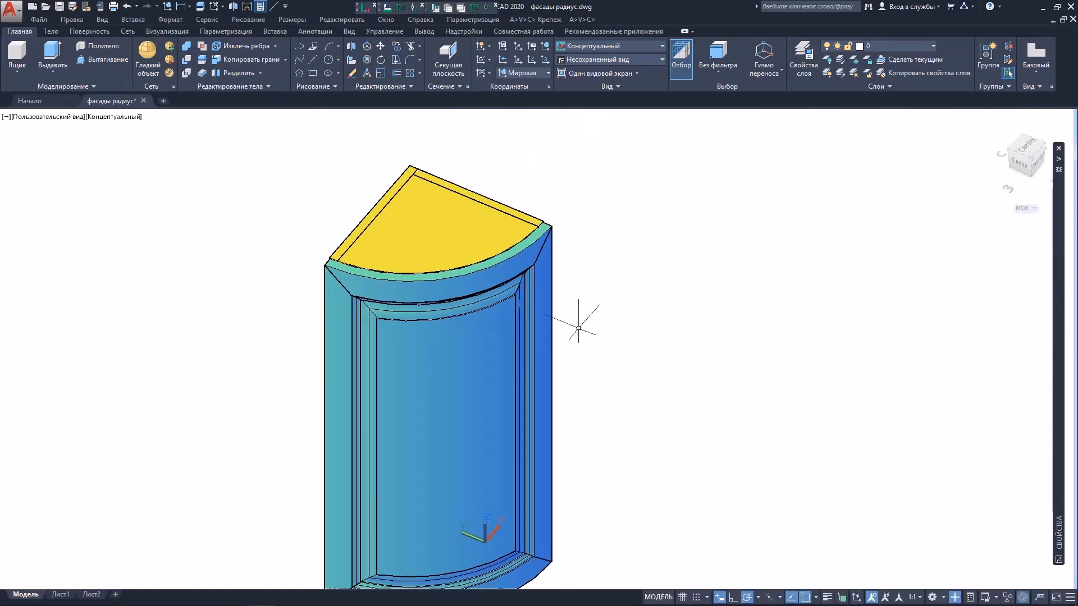
pyautogui.scroll(-2, 522, 206)
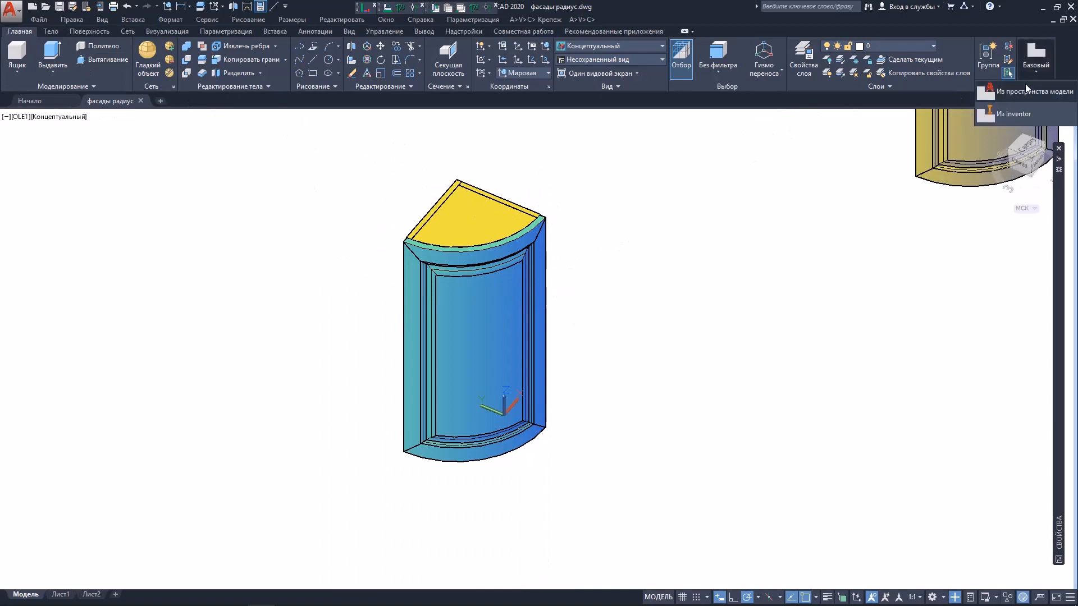
pyautogui.click(1026, 90)
pyautogui.click(634, 157)
pyautogui.click(251, 470)
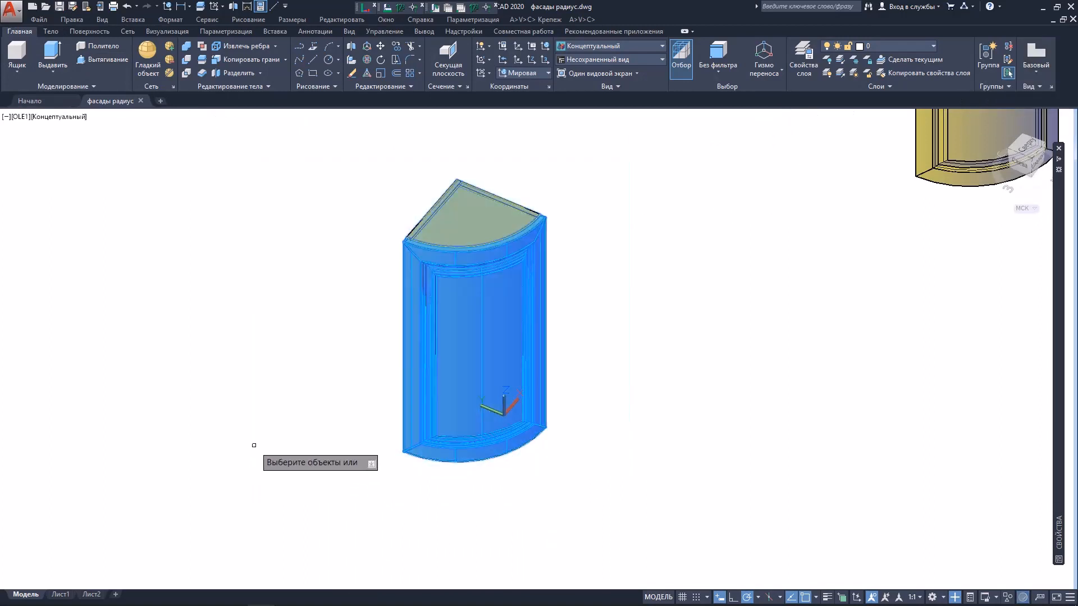
pyautogui.press('Return')
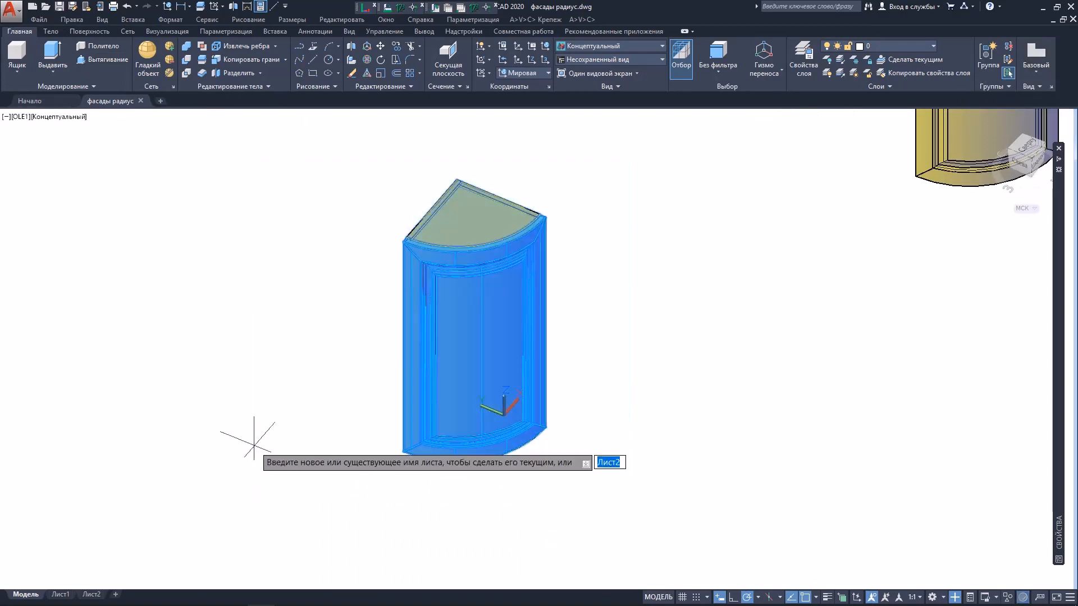
# Create a new layout named 1 for the base view and accept its existing page setup.
pyautogui.write('1')
pyautogui.press('Return')
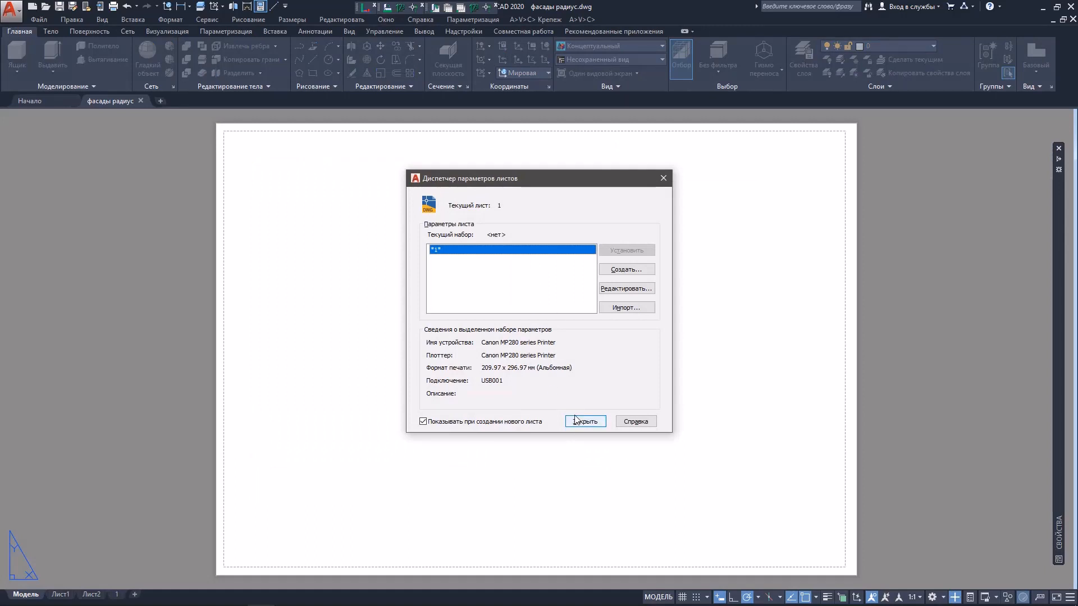
pyautogui.click(578, 421)
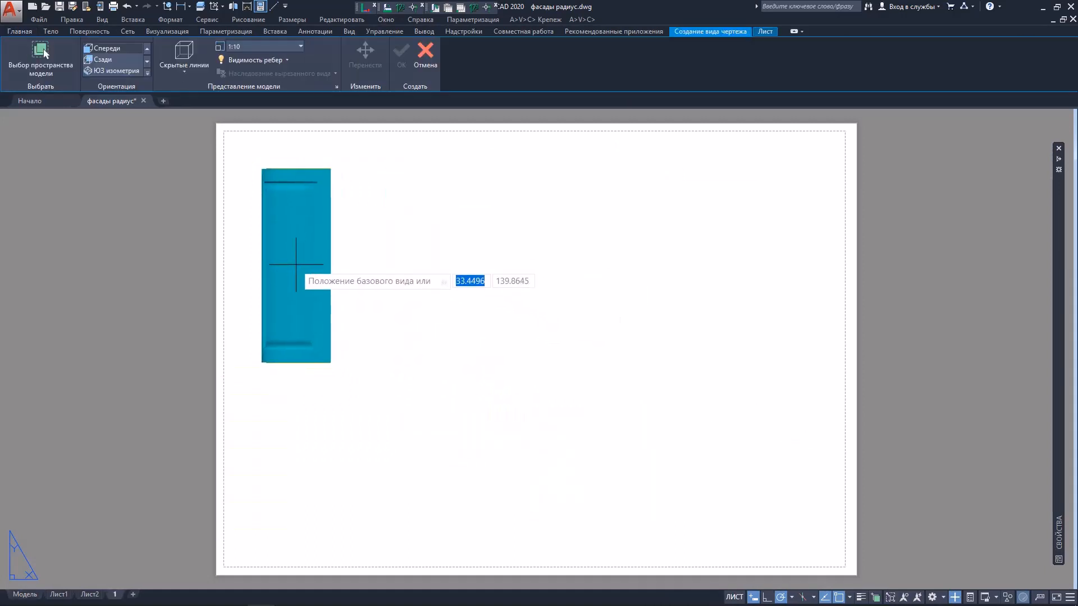
pyautogui.click(296, 265)
pyautogui.click(337, 379)
pyautogui.click(425, 264)
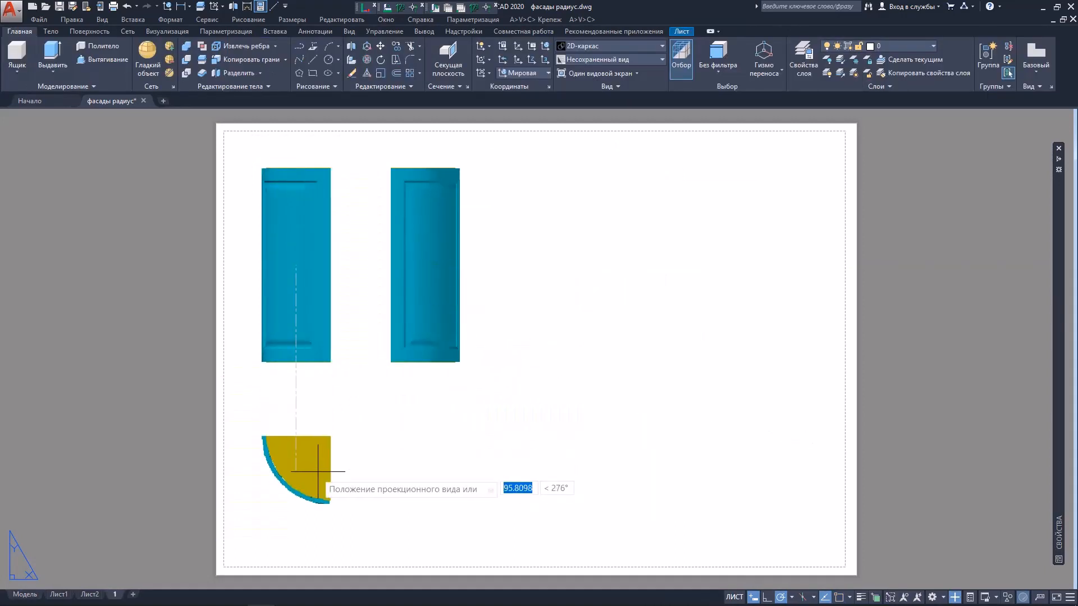
pyautogui.rightClick(342, 427)
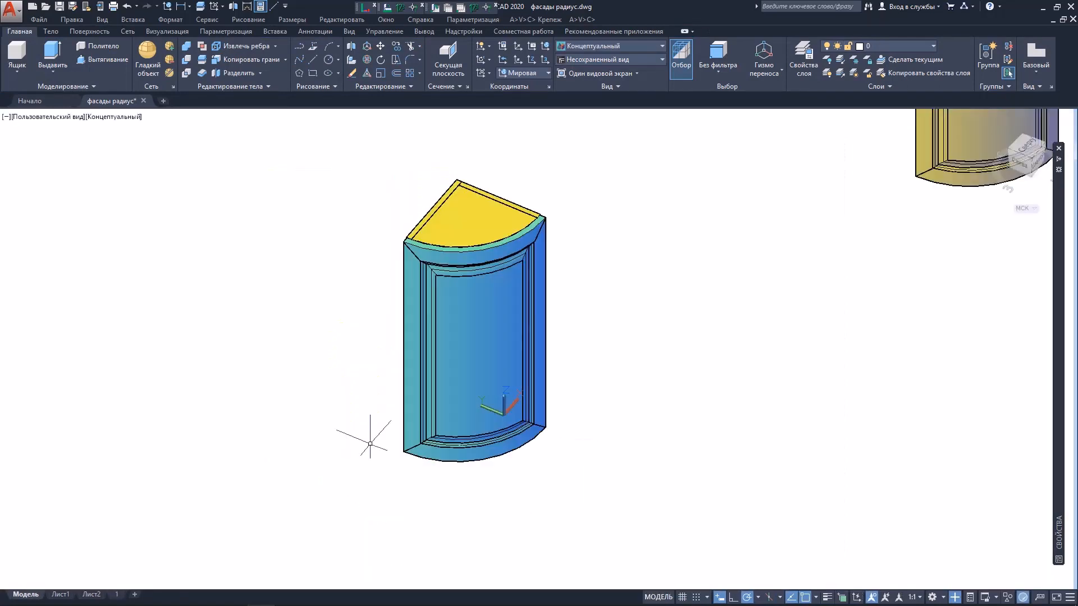
# Start a base drawing view from model space with the facade and cabinet solids, targeting the existing layout 1.
pyautogui.click(1038, 90)
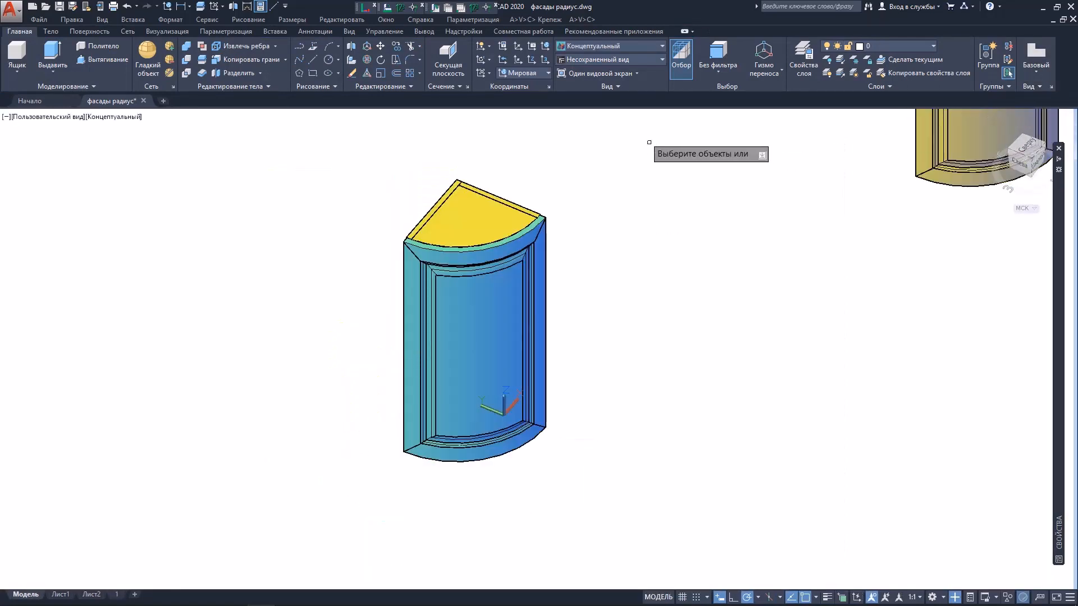
pyautogui.press('Return')
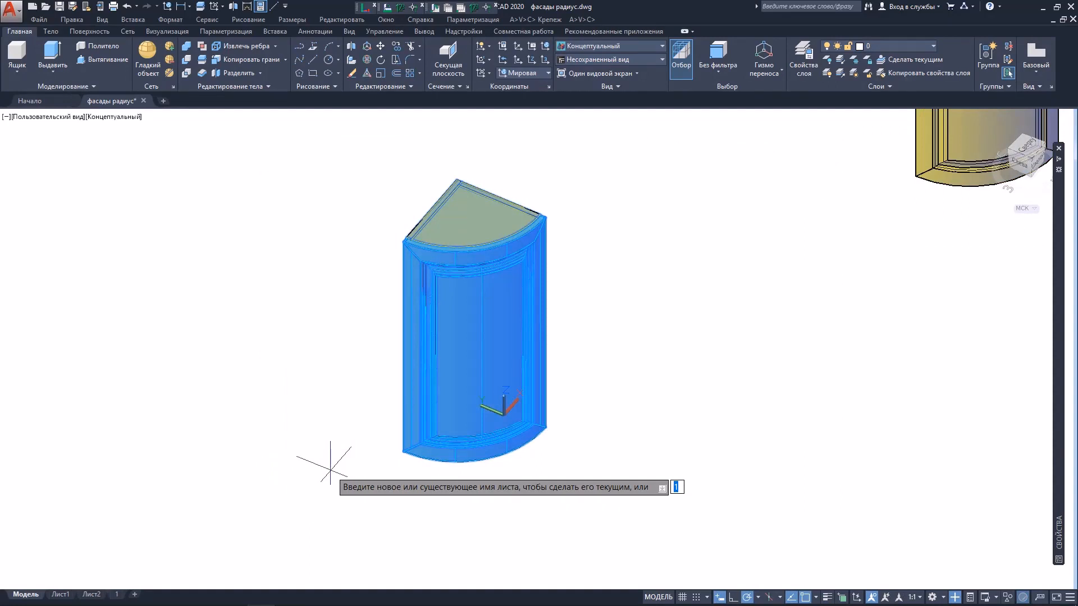
pyautogui.press('Return')
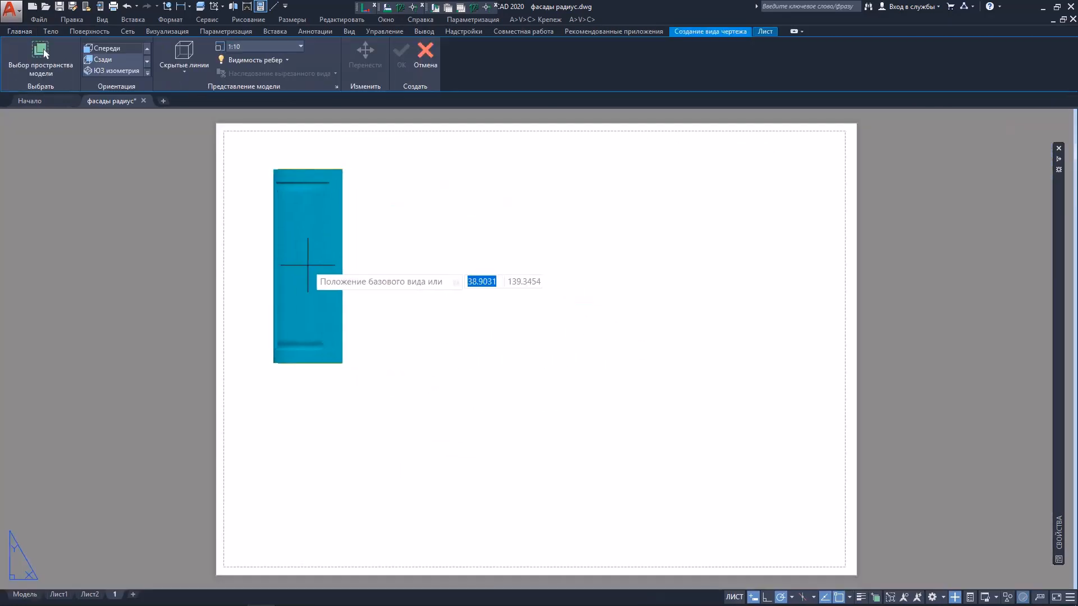
# Place the base view at 1:10 near the sheet's upper-left corner, with one projected view to its right and one below it.
pyautogui.click(305, 280)
pyautogui.click(348, 402)
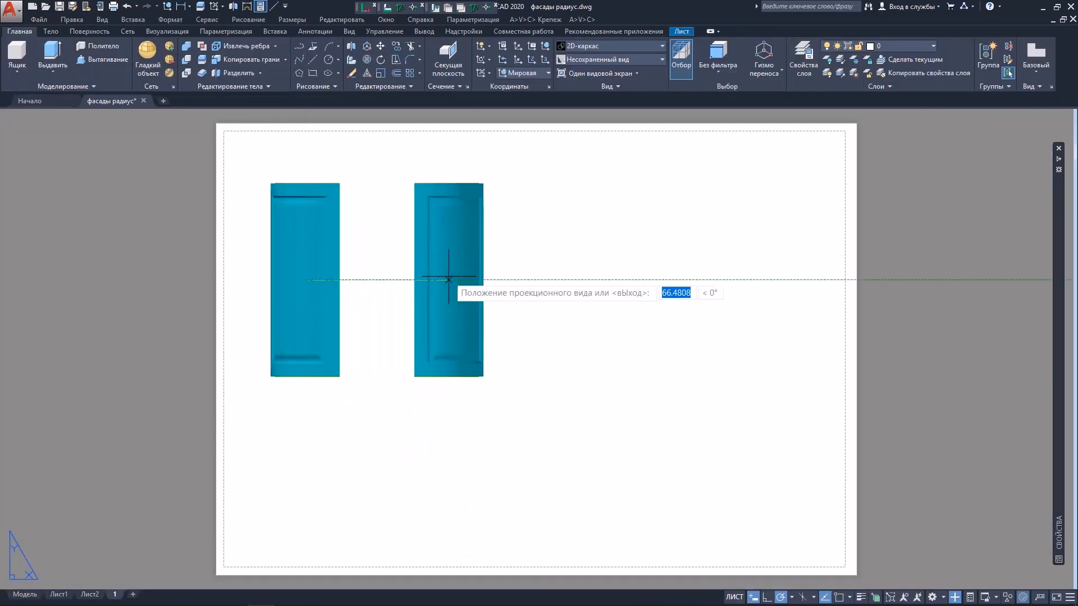
pyautogui.click(441, 280)
pyautogui.click(344, 480)
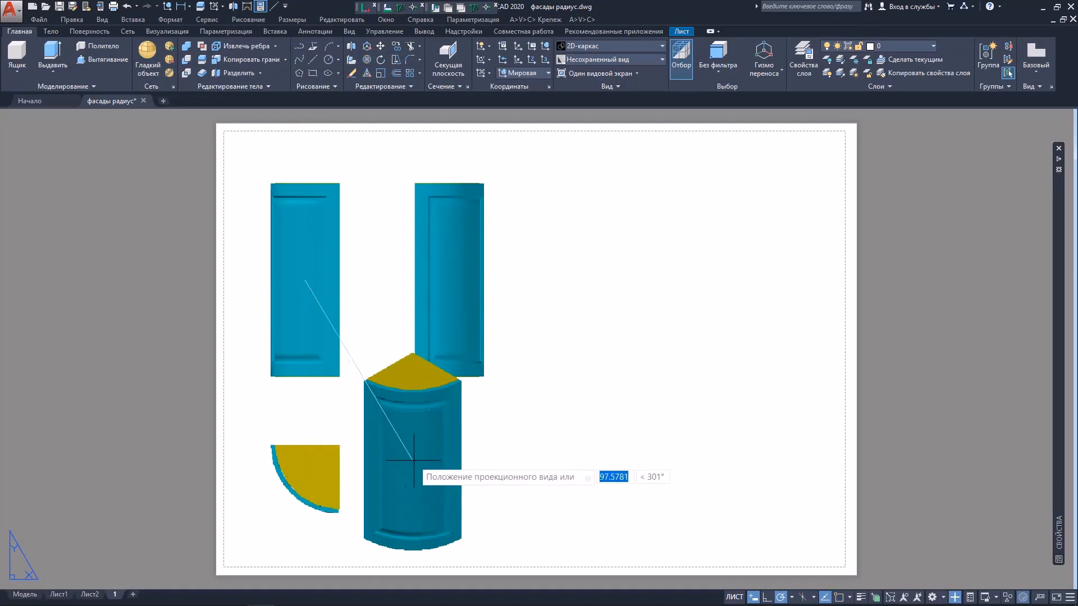
pyautogui.rightClick(478, 452)
pyautogui.click(517, 464)
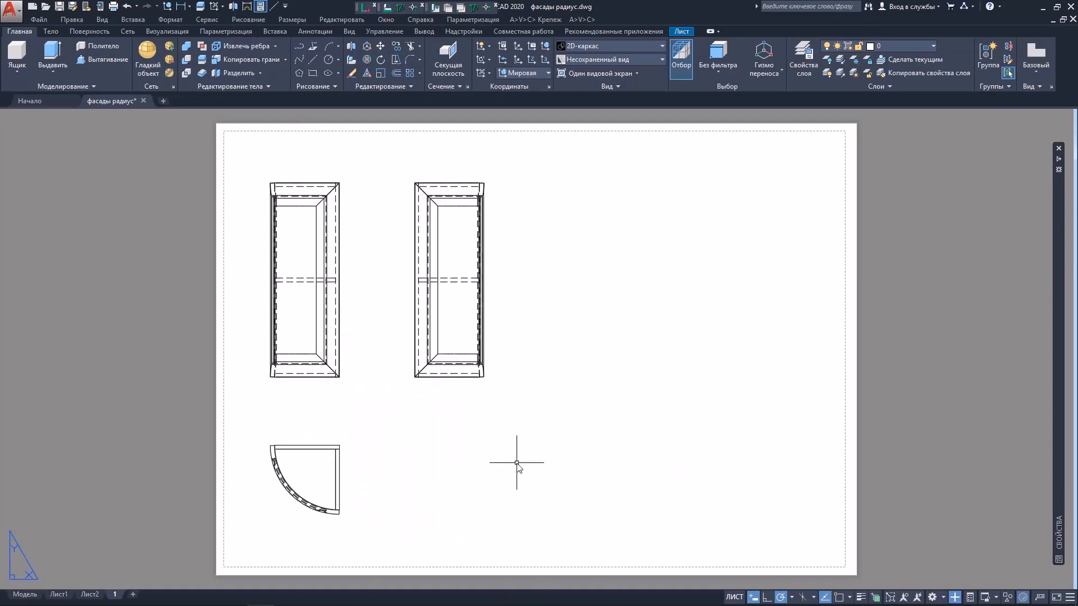
# Create full section A-A horizontally through the lower part of the projected side view and place it directly below that view.
pyautogui.click(448, 294)
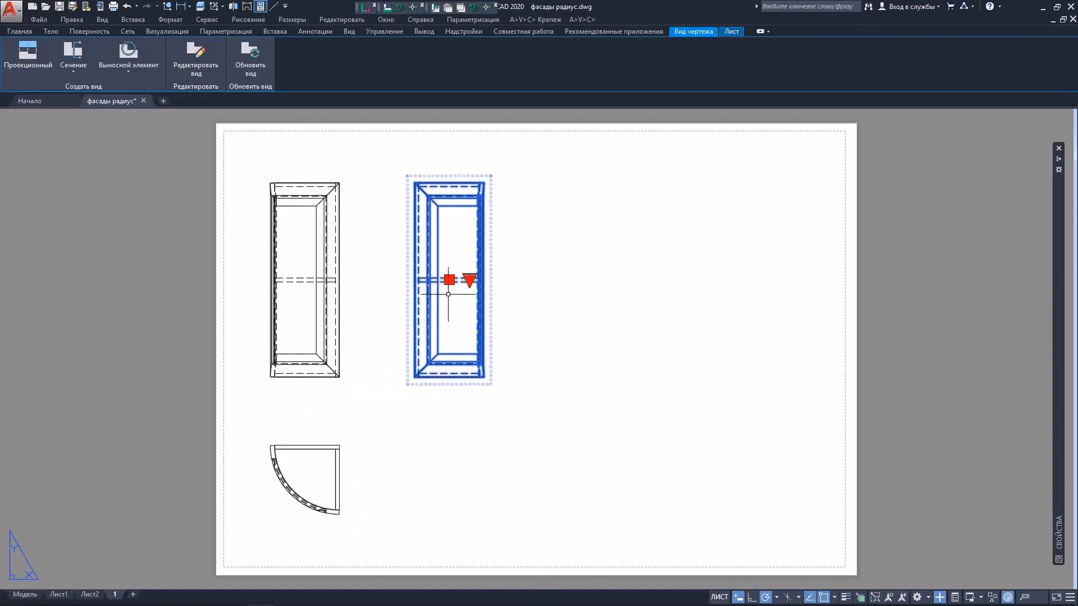
pyautogui.click(85, 72)
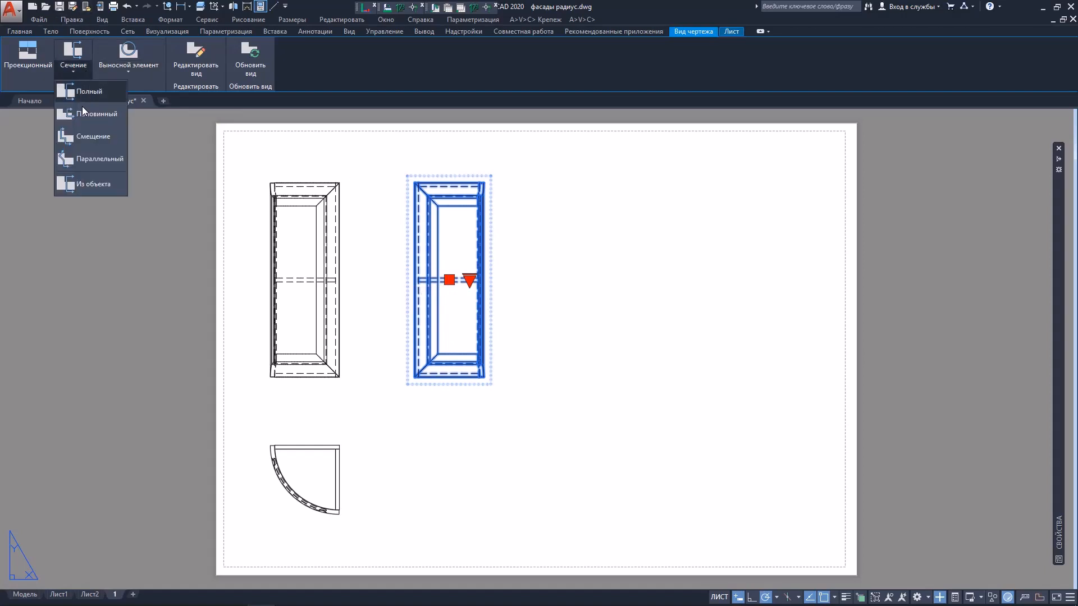
pyautogui.click(79, 91)
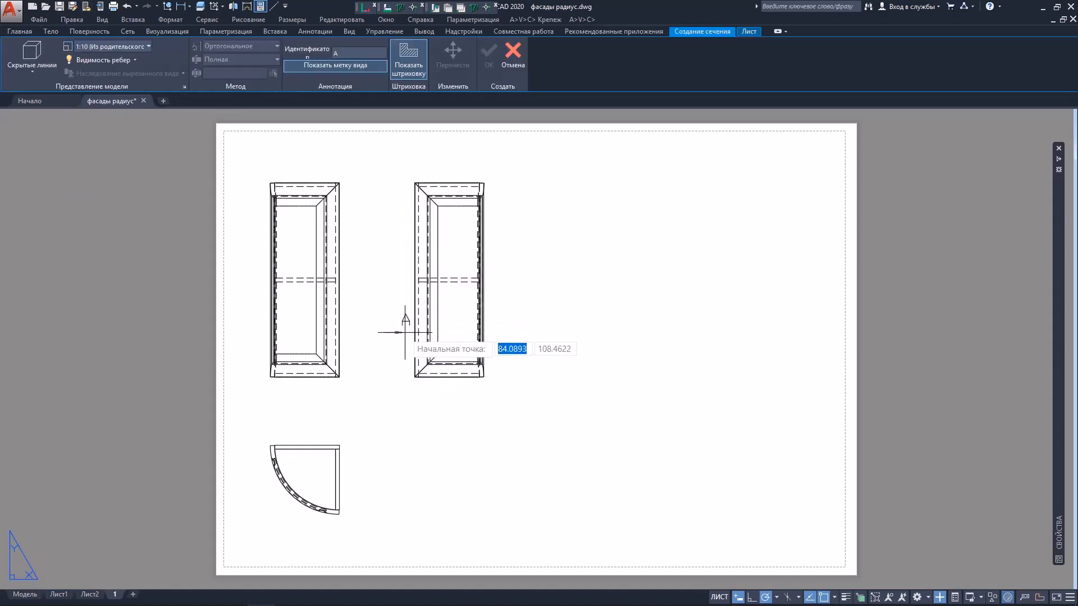
pyautogui.click(498, 324)
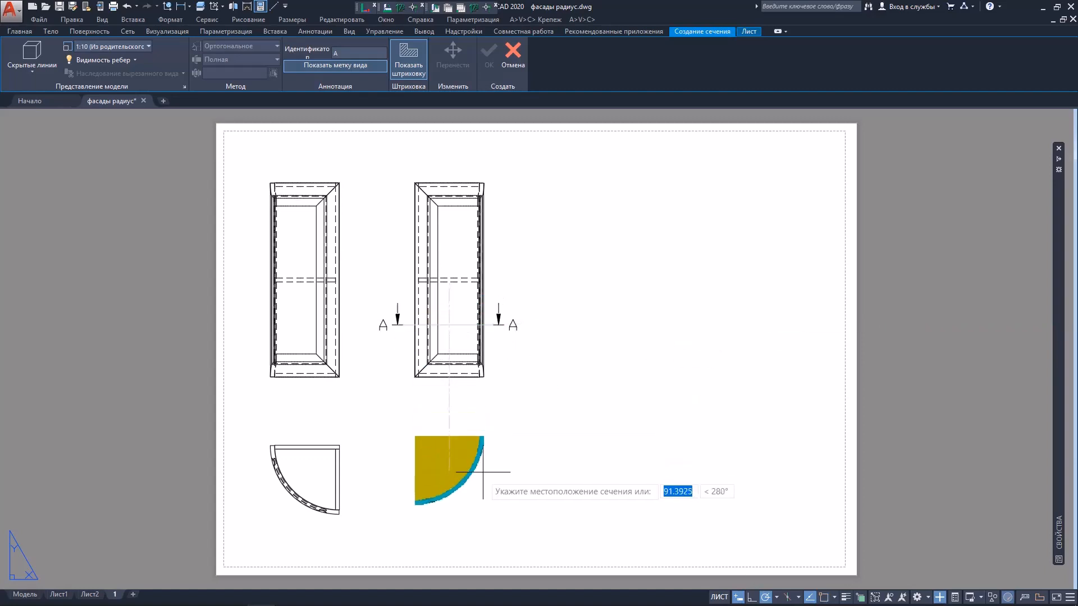
pyautogui.click(449, 476)
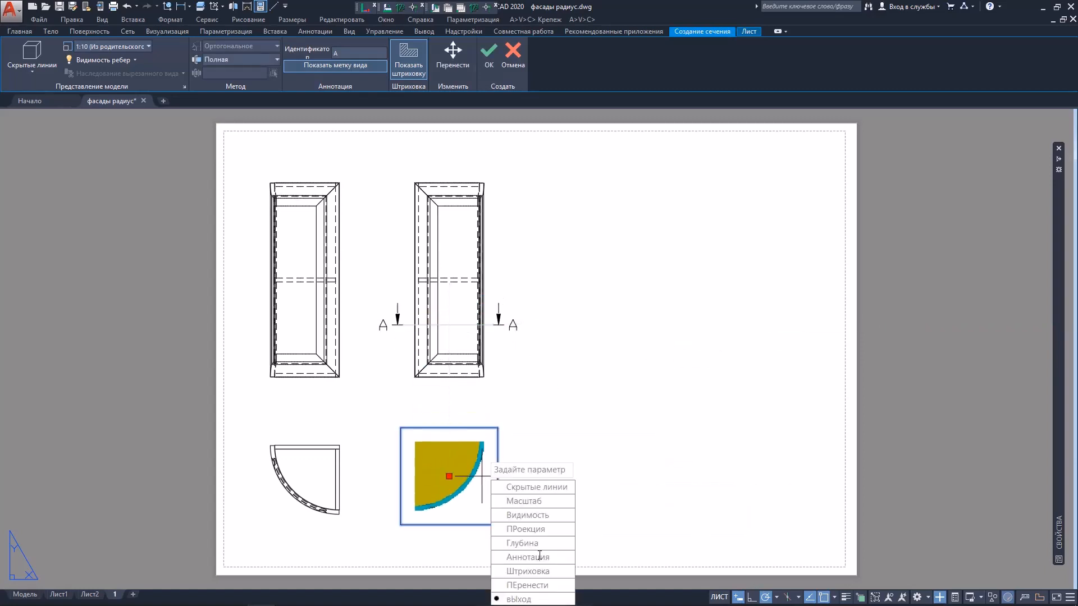
pyautogui.click(513, 600)
# Create a circular detail view B enclosing the whole A-A section view and place it in the free area on the sheet's right side.
pyautogui.click(449, 461)
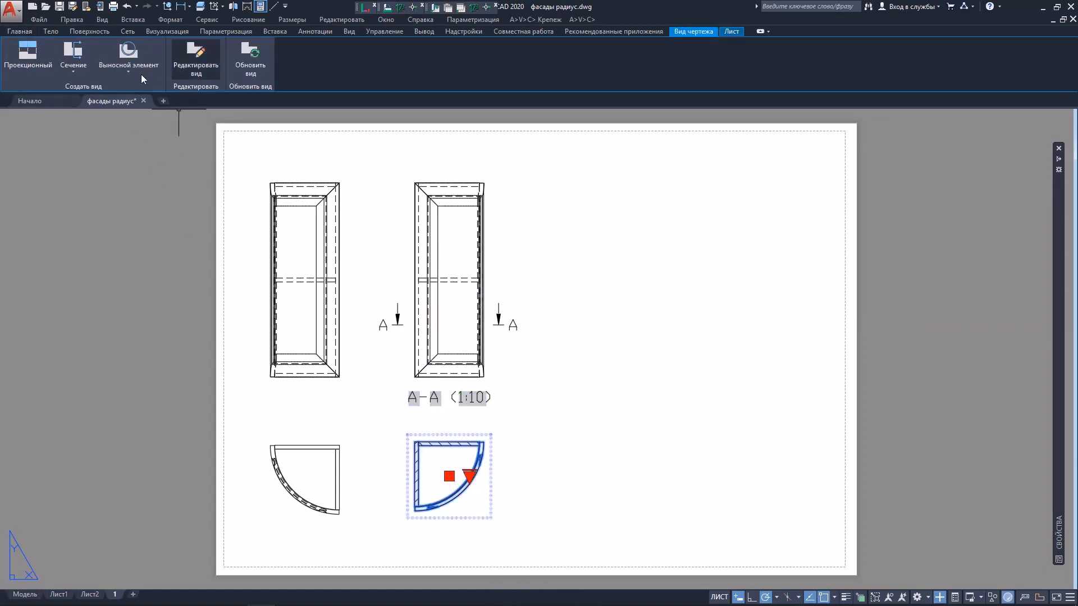
pyautogui.click(129, 93)
pyautogui.scroll(2, 438, 474)
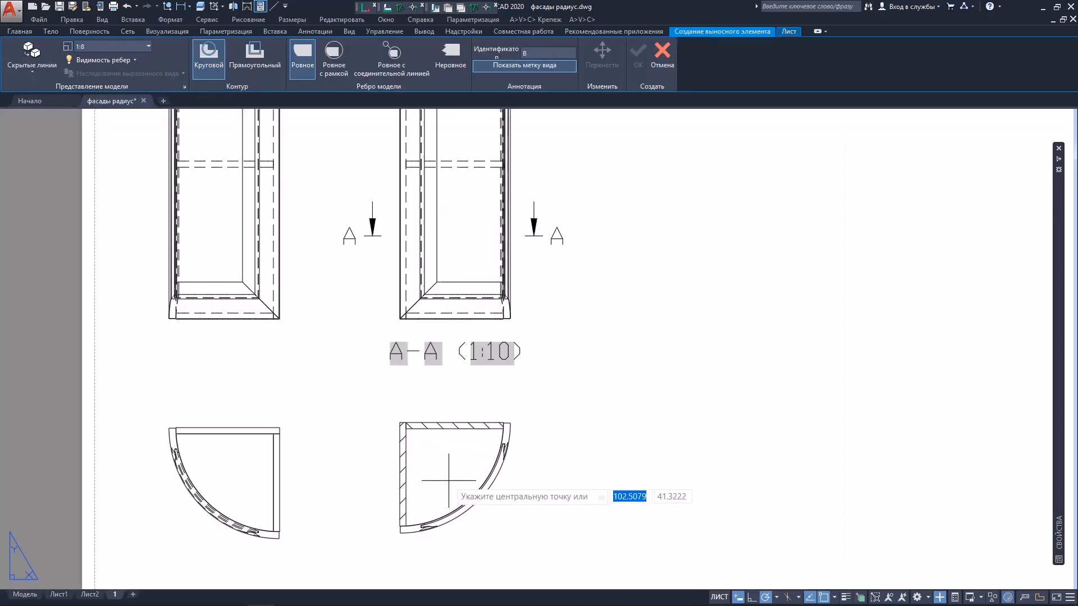
pyautogui.click(445, 476)
pyautogui.click(534, 512)
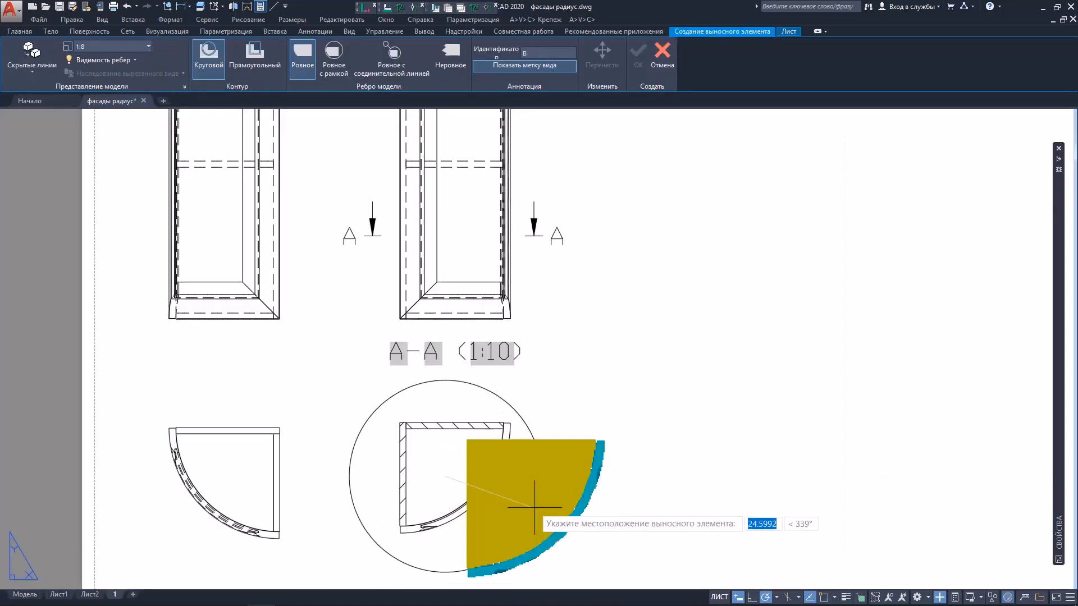
pyautogui.scroll(-4, 412, 480)
pyautogui.click(581, 405)
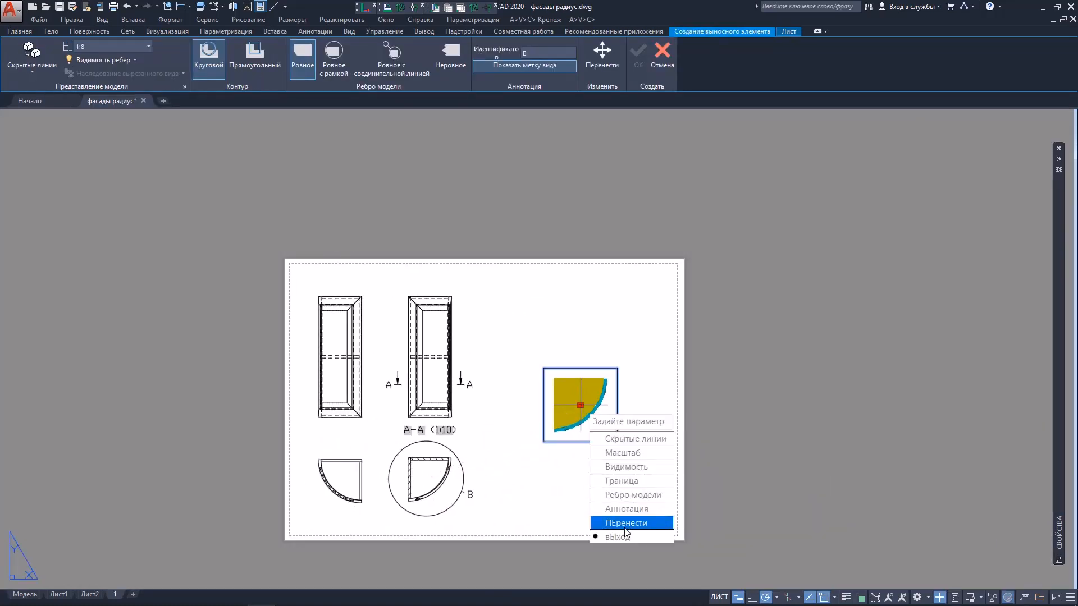
pyautogui.click(625, 536)
# Set the scale of detail view B to 1:4.
pyautogui.click(581, 416)
pyautogui.click(599, 405)
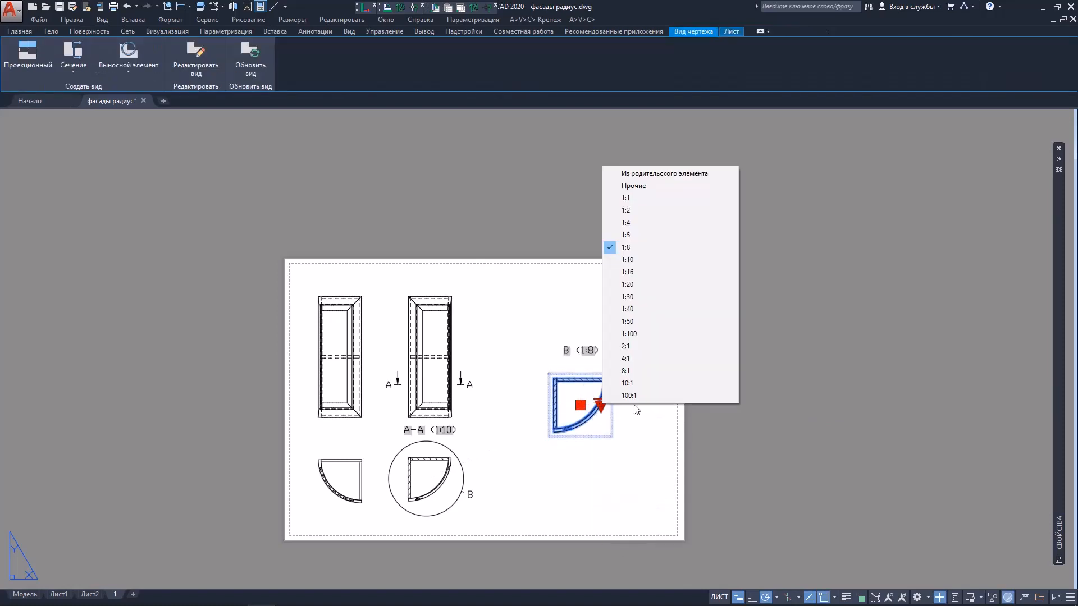
pyautogui.click(636, 210)
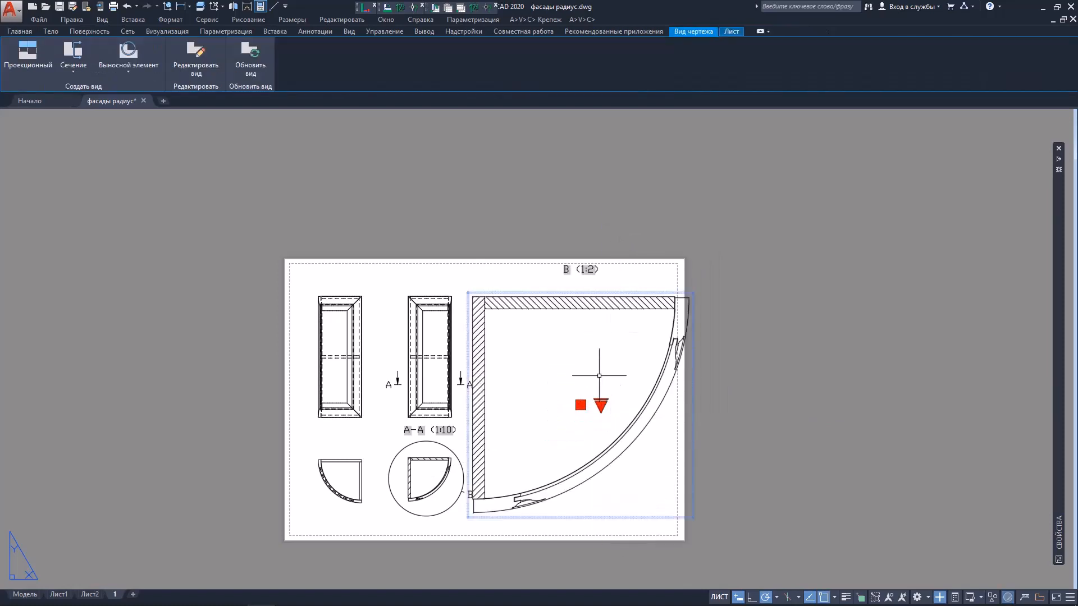
pyautogui.click(601, 404)
pyautogui.click(625, 226)
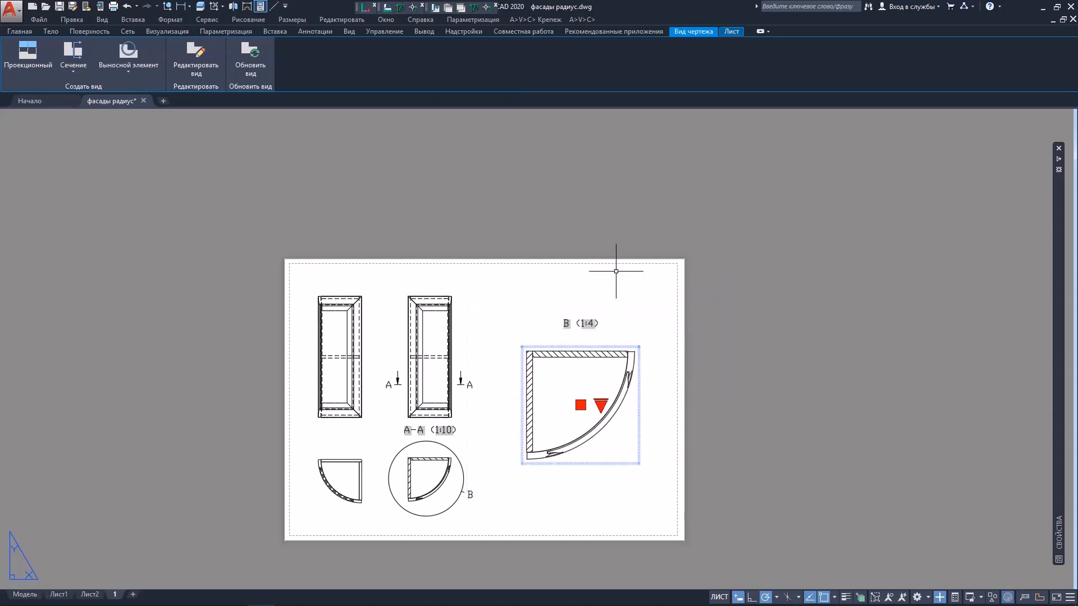
pyautogui.press('Escape')
pyautogui.scroll(2, 491, 337)
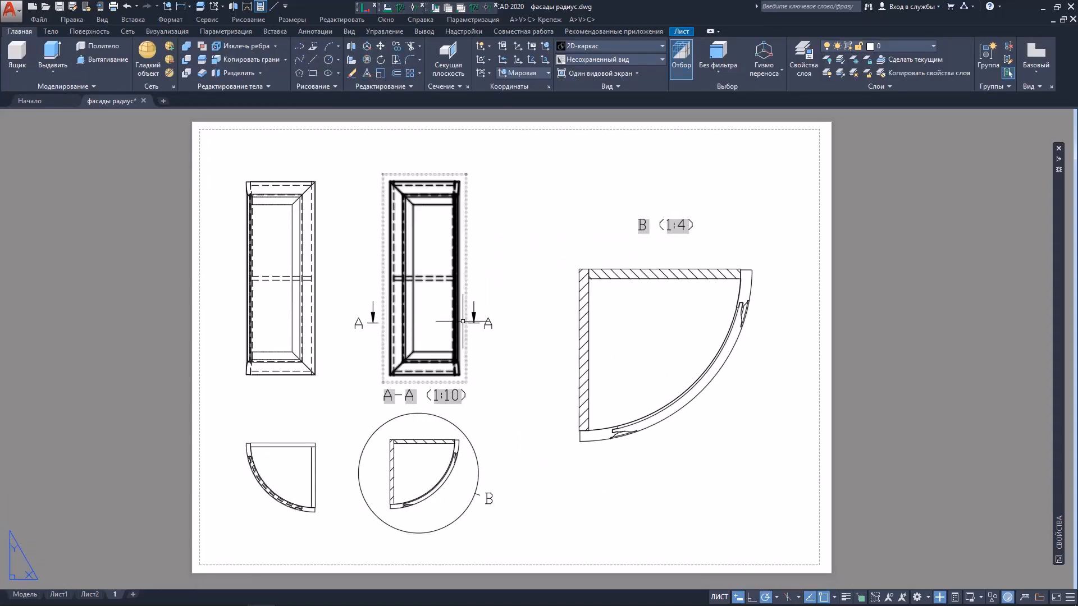
pyautogui.click(425, 451)
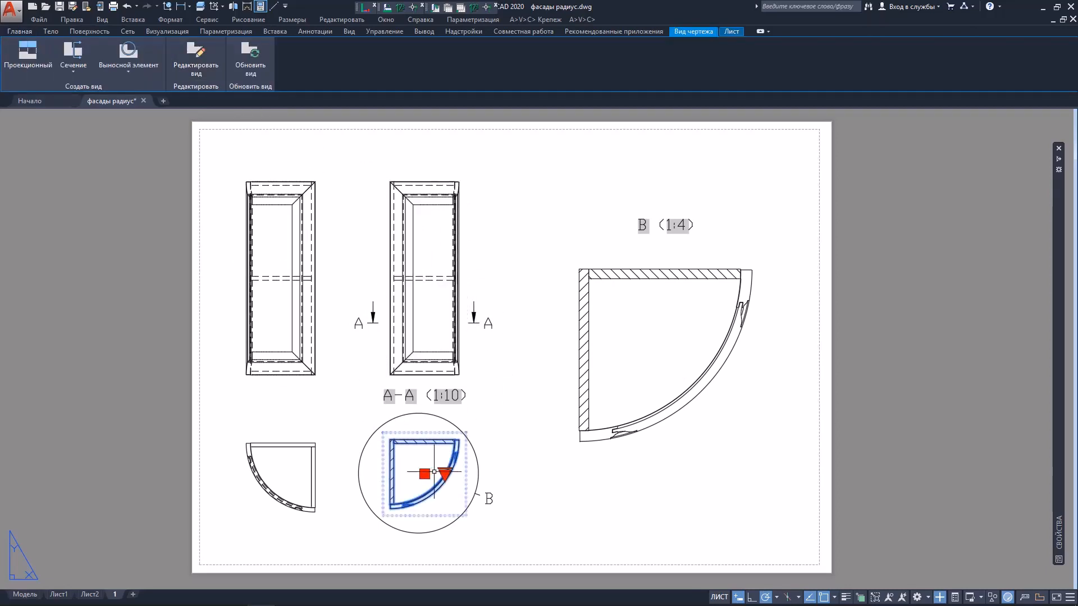
pyautogui.scroll(6, 424, 448)
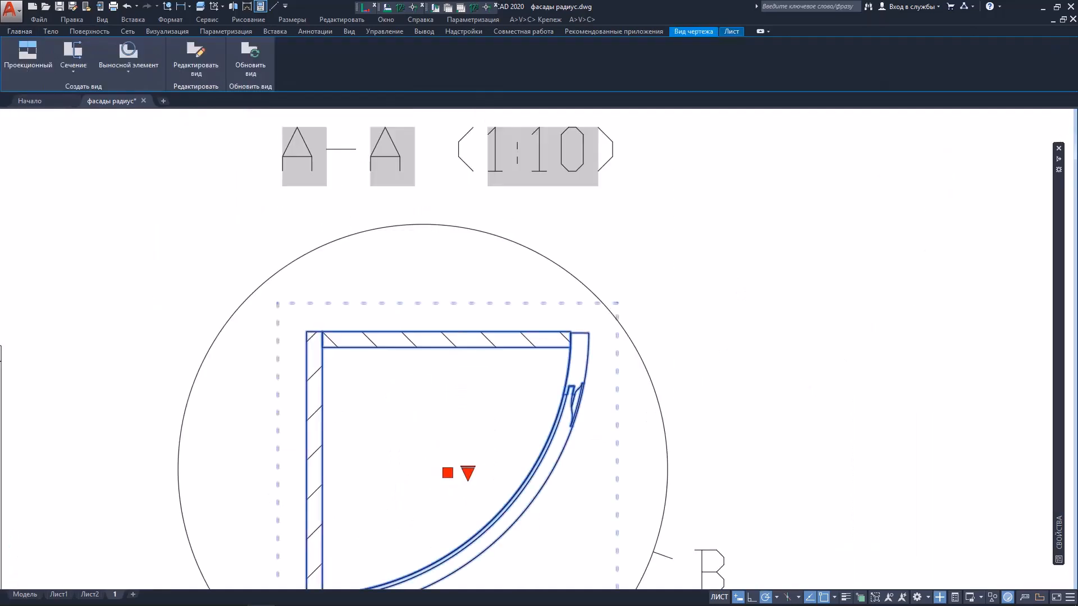
pyautogui.scroll(-4, 424, 448)
pyautogui.moveTo(440, 433); pyautogui.dragTo(439, 448, button='middle')
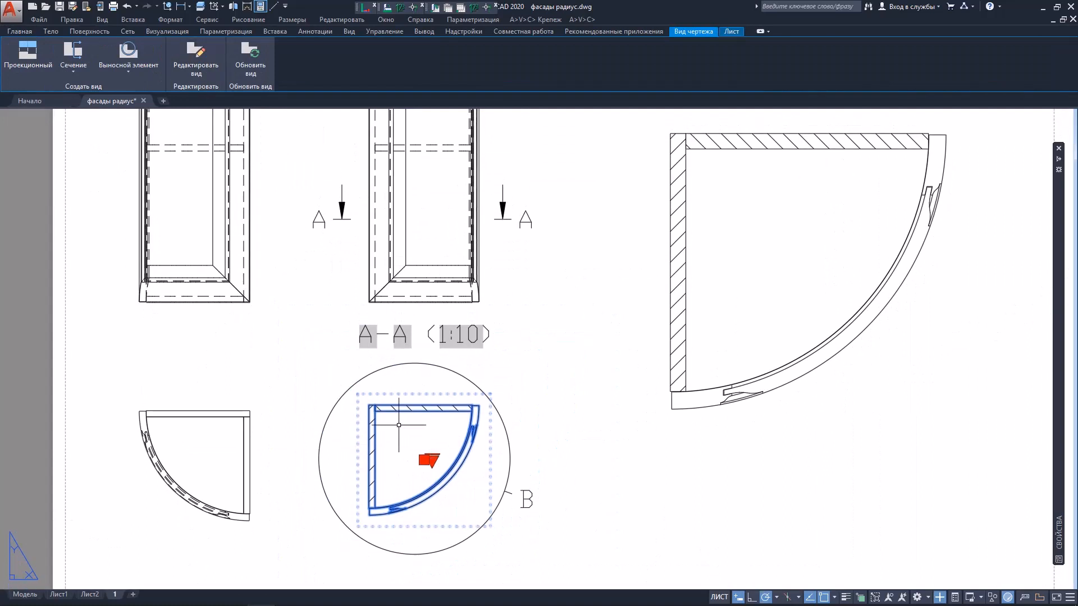
pyautogui.click(188, 59)
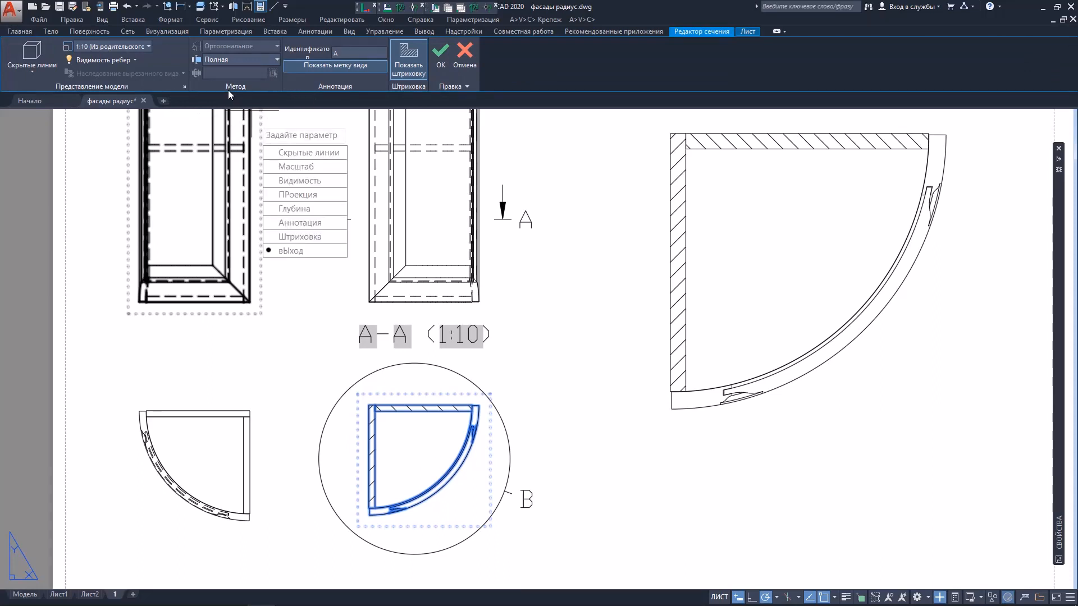
pyautogui.click(248, 59)
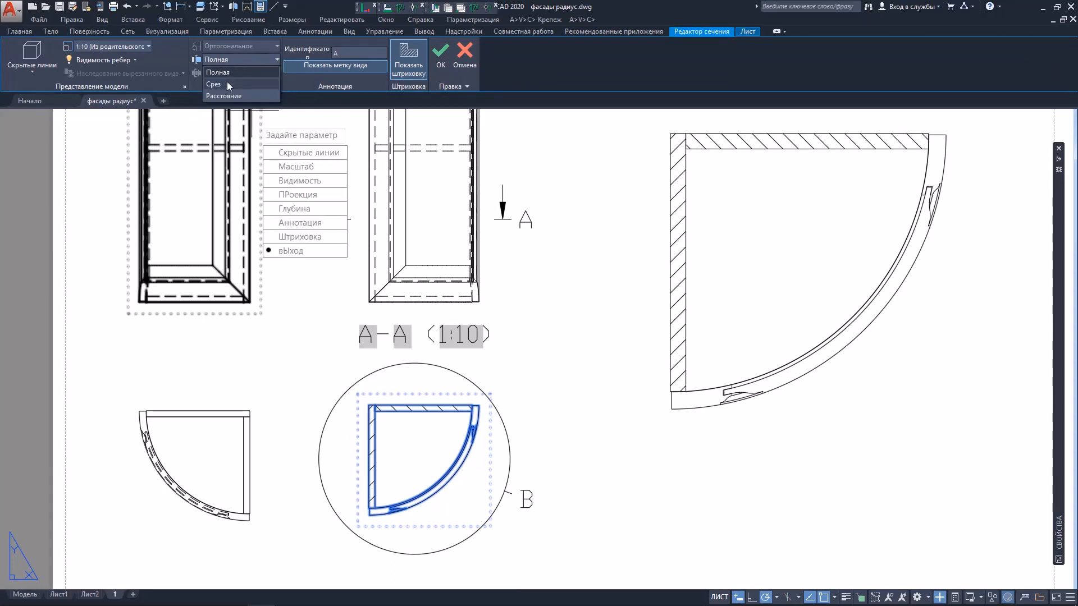
pyautogui.click(486, 274)
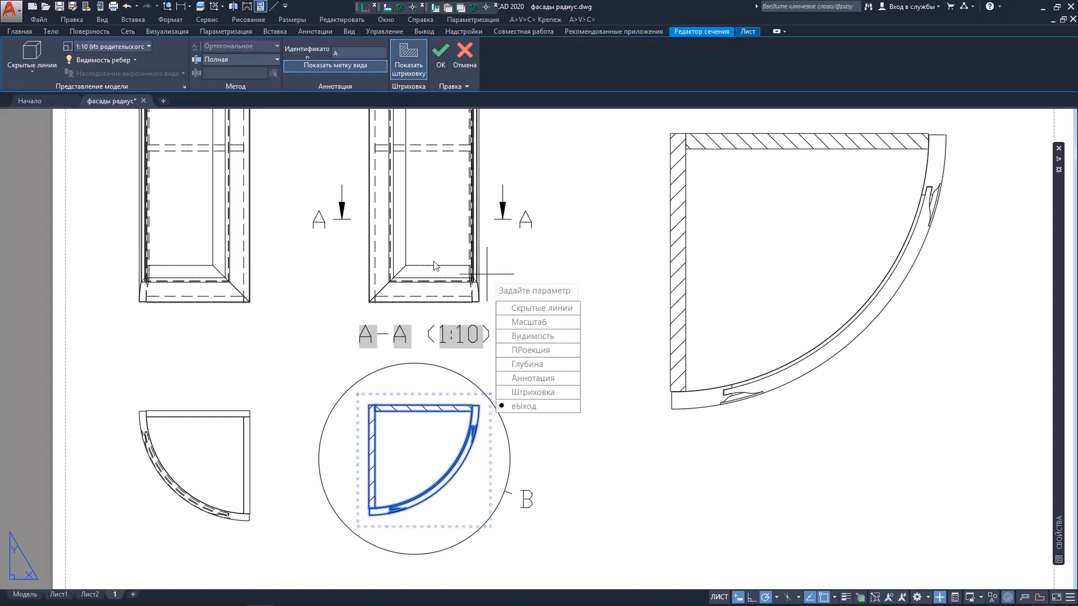
pyautogui.moveTo(426, 256); pyautogui.dragTo(393, 312, button='middle')
pyautogui.click(430, 445)
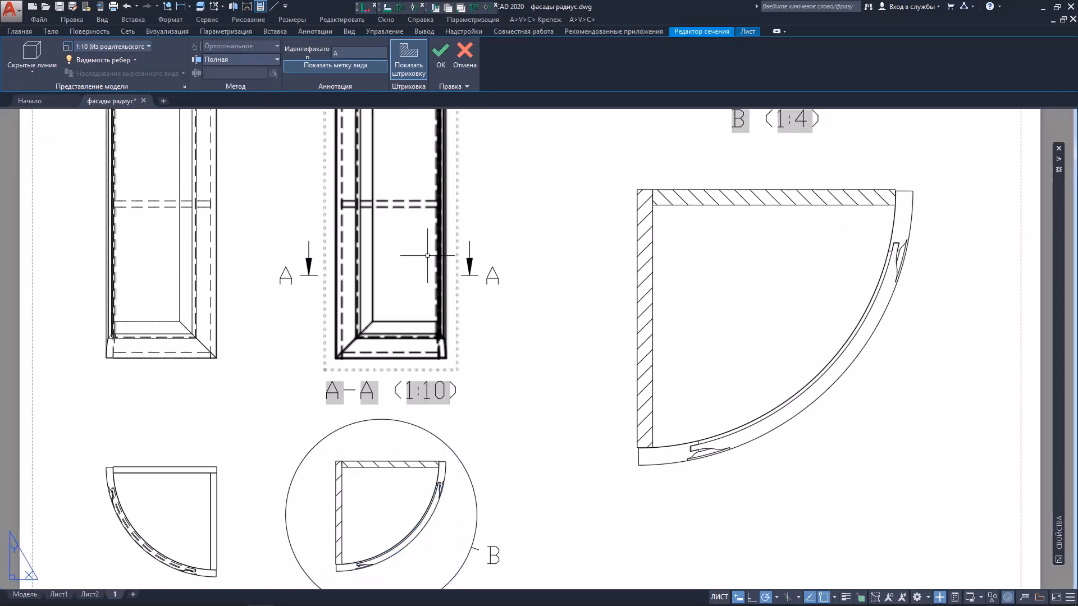
# Edit section view A-A so that its depth is a slice (Срез).
pyautogui.scroll(2, 467, 278)
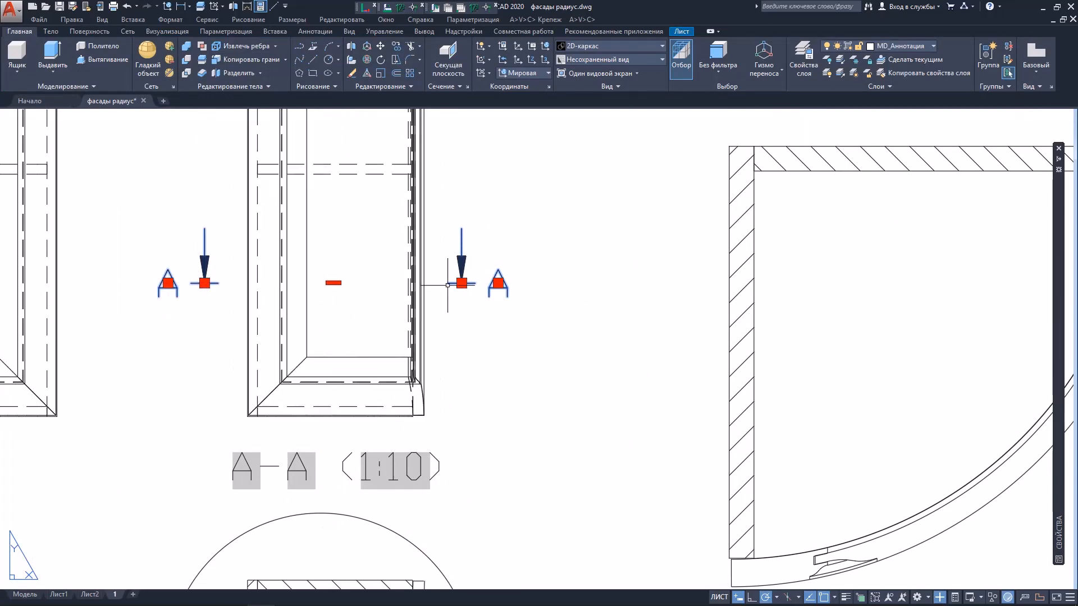
pyautogui.moveTo(447, 285)
pyautogui.mouseDown(button='middle')
pyautogui.moveTo(467, 218)
pyautogui.moveTo(459, 243)
pyautogui.mouseUp(button='middle')
pyautogui.scroll(2, 348, 245)
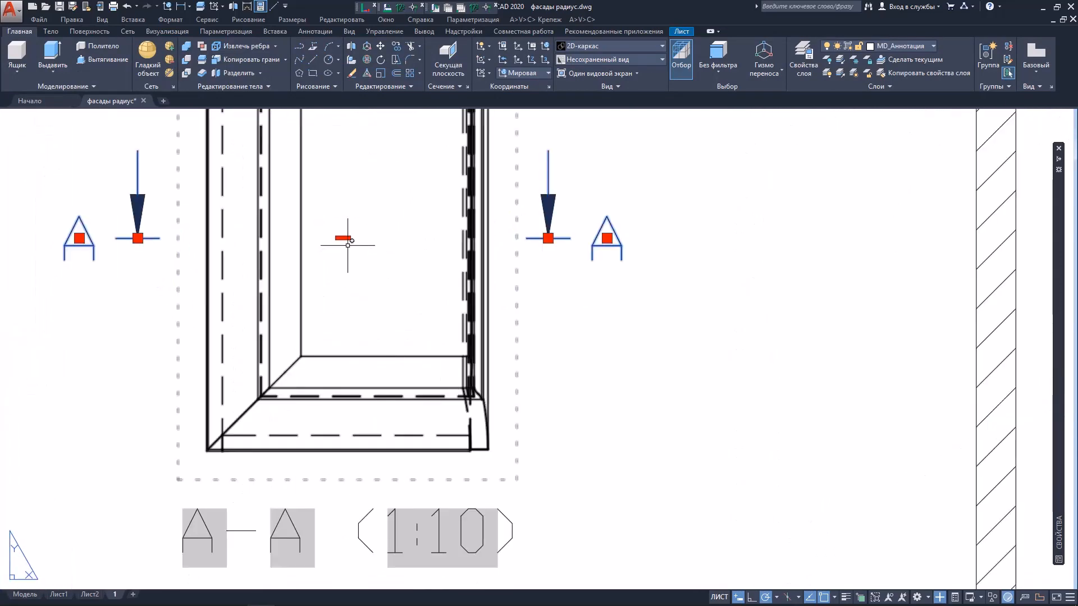
pyautogui.scroll(-4, 348, 245)
pyautogui.scroll(2, 349, 242)
pyautogui.scroll(-2, 365, 269)
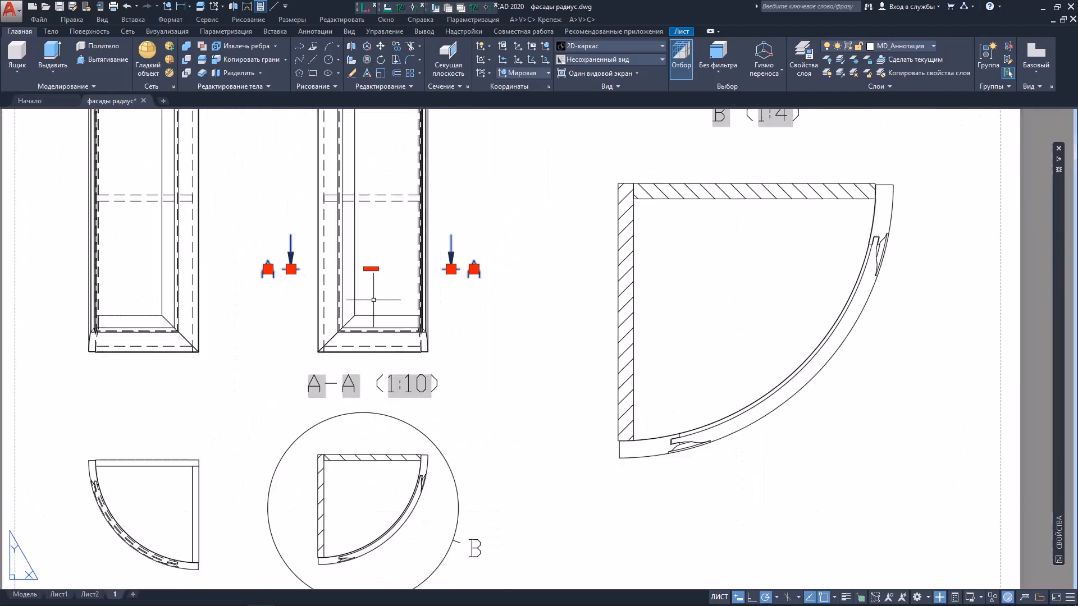
pyautogui.scroll(2, 373, 299)
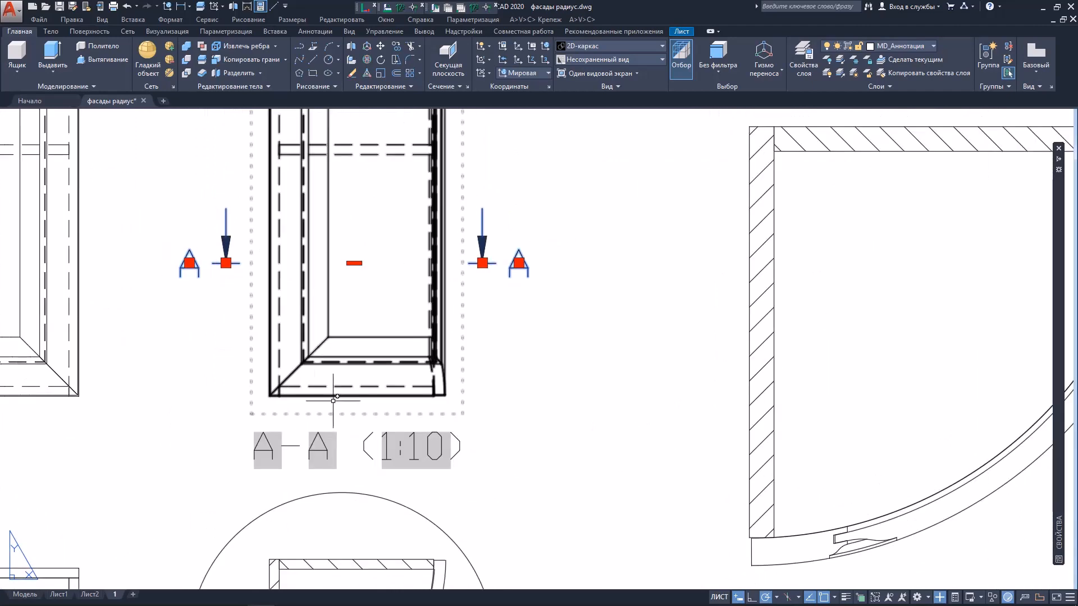
pyautogui.doubleClick(258, 311)
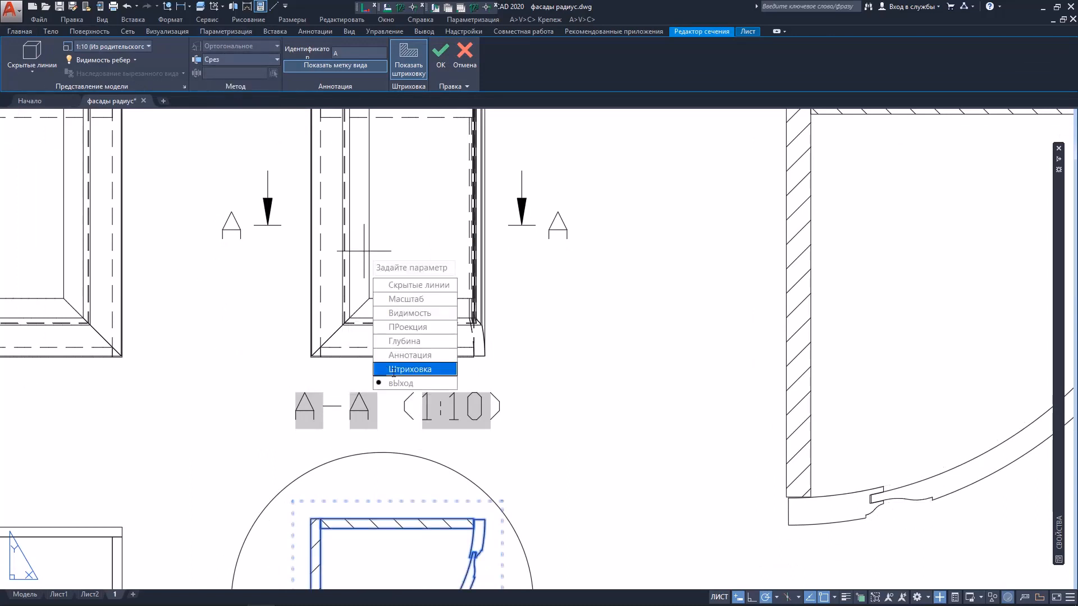
pyautogui.click(395, 384)
# Examine the joint between the curved panel and the frame profile in the A-A section view.
pyautogui.moveTo(488, 481); pyautogui.dragTo(510, 356, button='middle')
pyautogui.scroll(5, 499, 414)
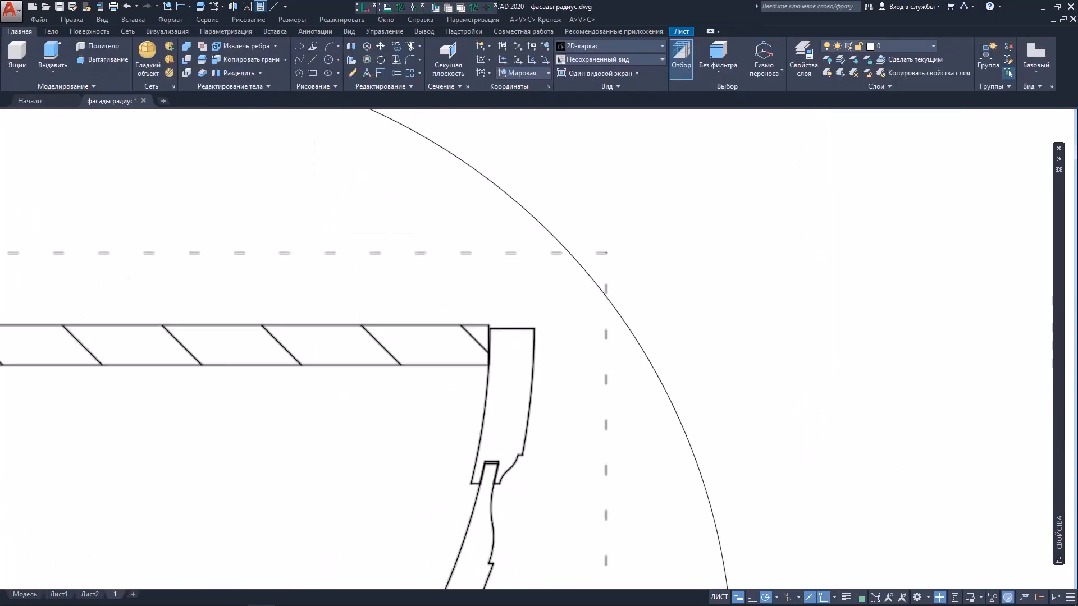
pyautogui.moveTo(500, 561); pyautogui.dragTo(481, 445, button='middle')
pyautogui.scroll(2, 462, 392)
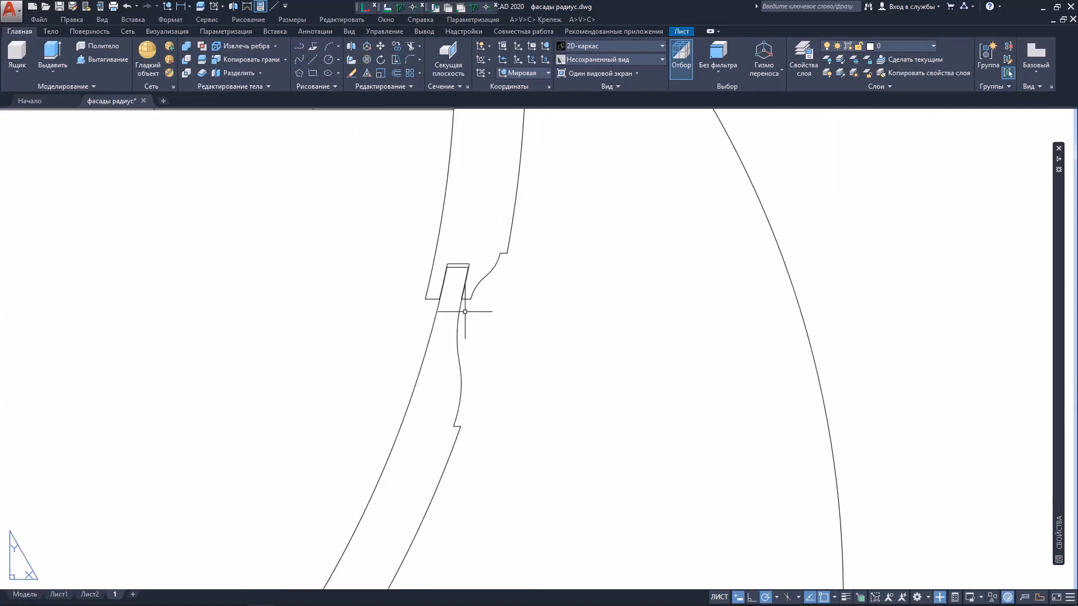
# Examine the joints between the curved panel and the frame profile in section A-A and detail view B.
pyautogui.scroll(-4, 465, 311)
pyautogui.scroll(4, 482, 291)
pyautogui.scroll(-7, 441, 433)
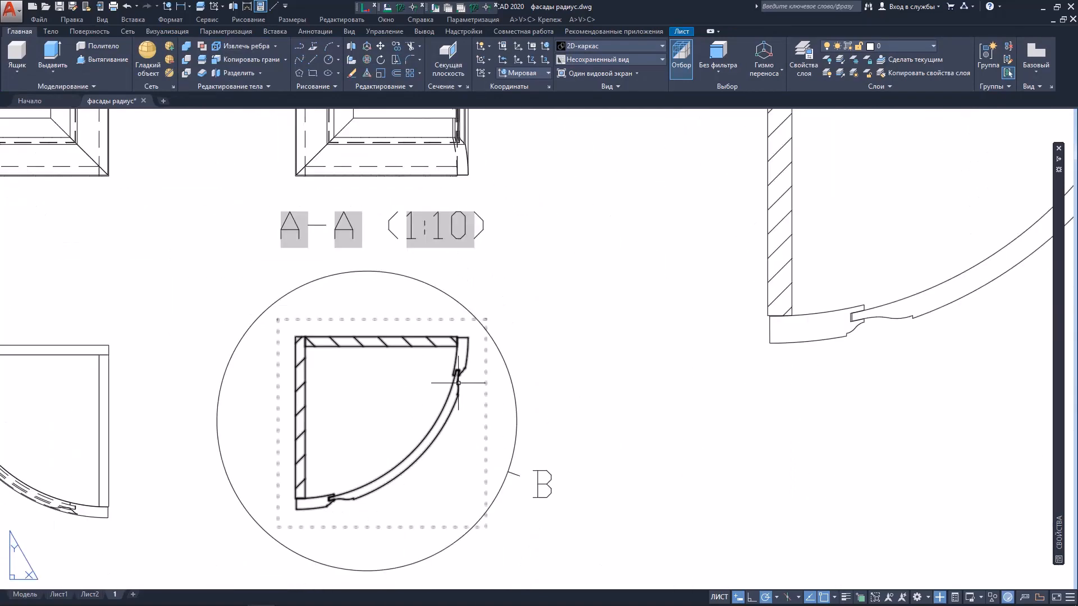
pyautogui.scroll(6, 584, 421)
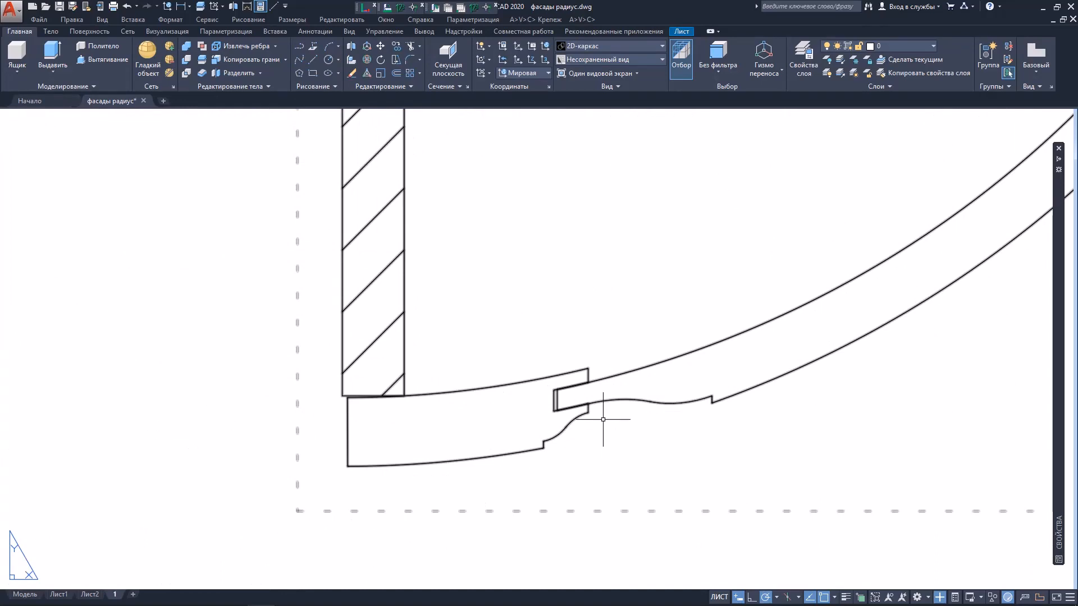
pyautogui.scroll(-3, 578, 294)
pyautogui.scroll(2, 520, 293)
pyautogui.click(520, 294)
pyautogui.scroll(-1, 284, 222)
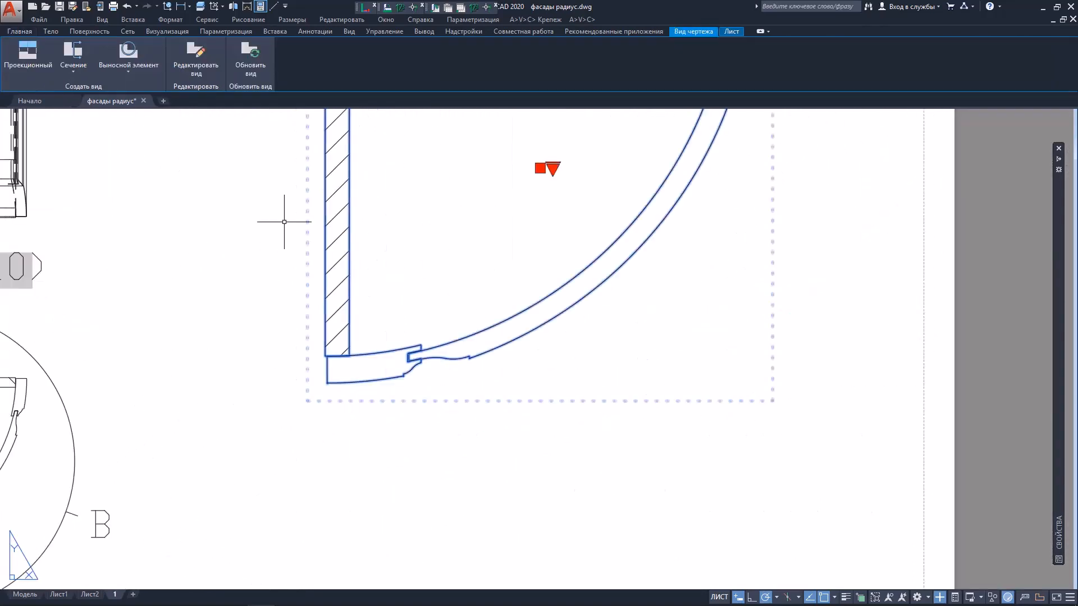
pyautogui.click(193, 56)
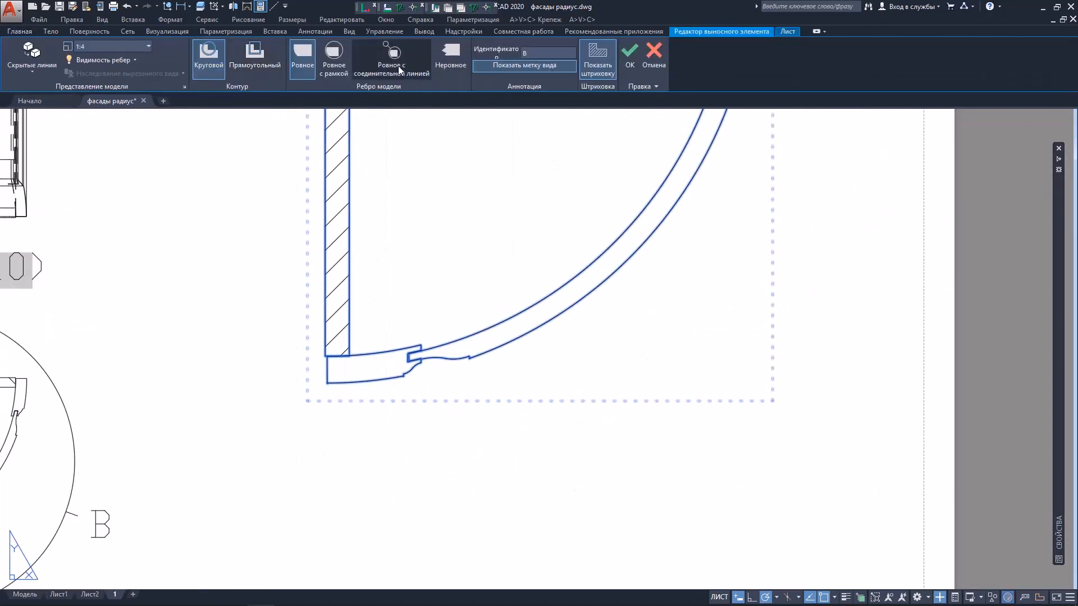
pyautogui.click(652, 63)
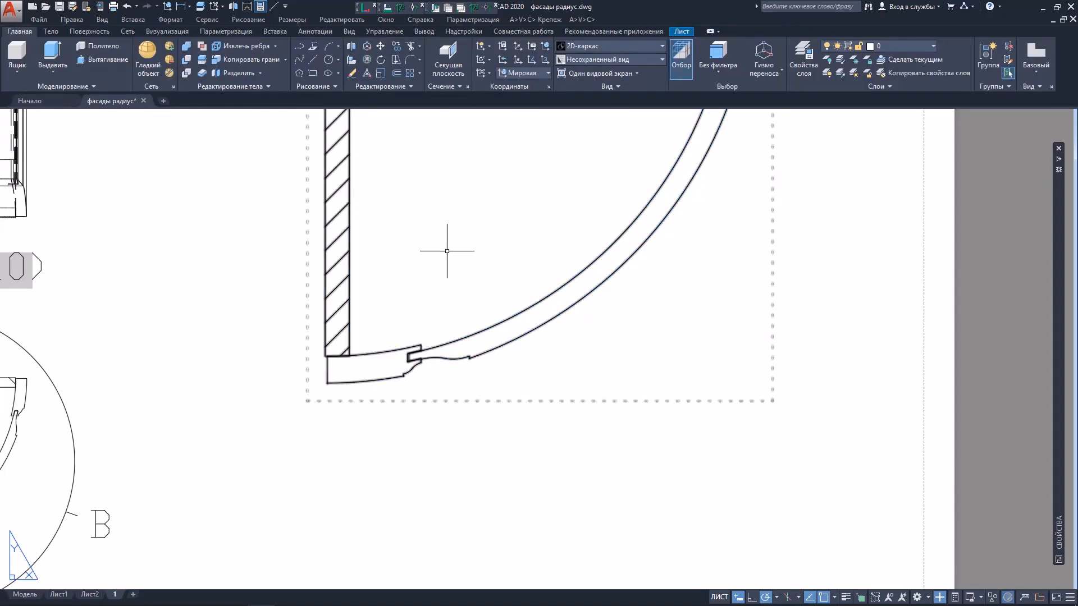
# Change section A-A's depth to a distance (Расстояние) of about 58.16, picked on the front view just above the facade's bottom rail.
pyautogui.scroll(-3, 377, 373)
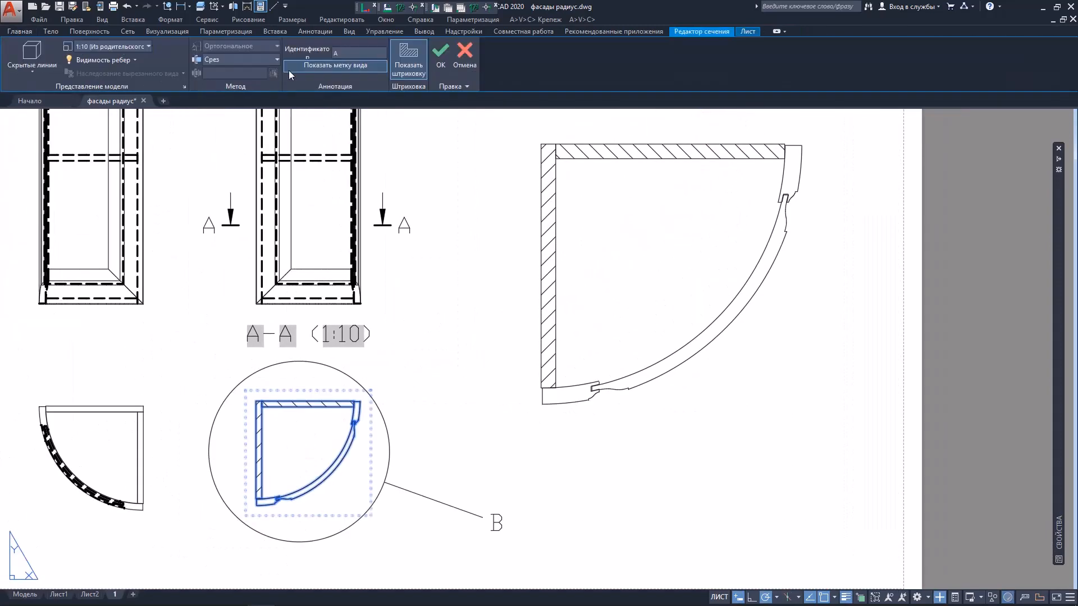
pyautogui.click(244, 58)
pyautogui.click(221, 95)
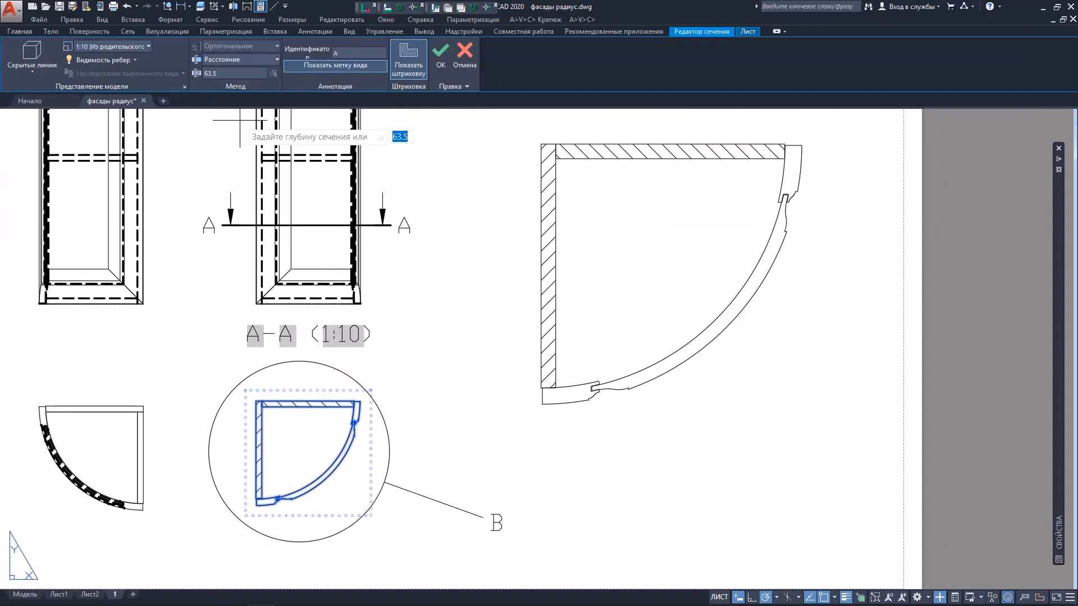
pyautogui.scroll(6, 300, 249)
pyautogui.scroll(-4, 321, 245)
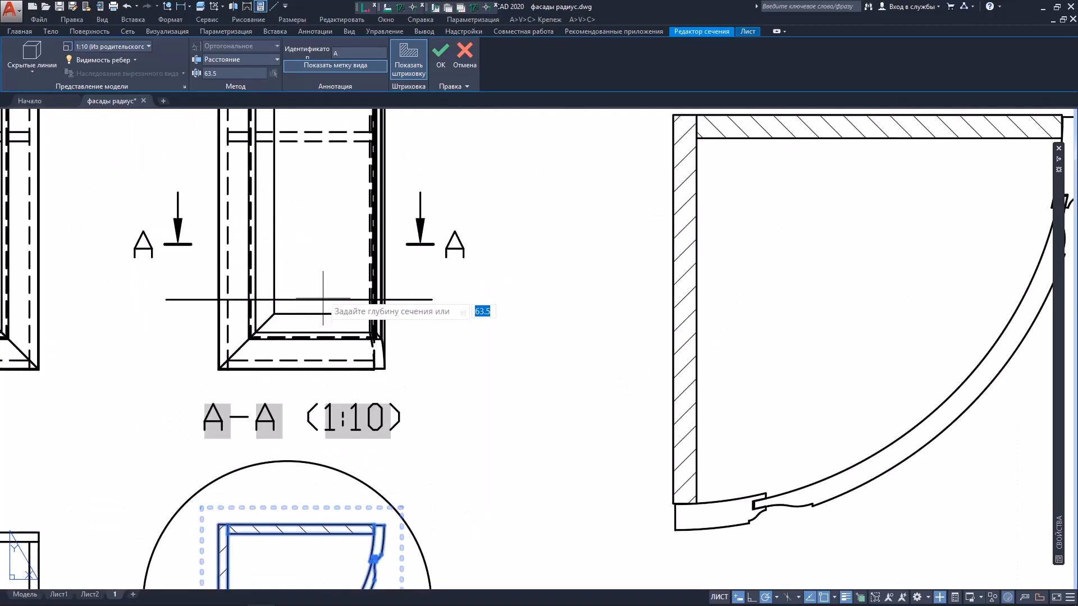
pyautogui.click(321, 274)
pyautogui.click(369, 407)
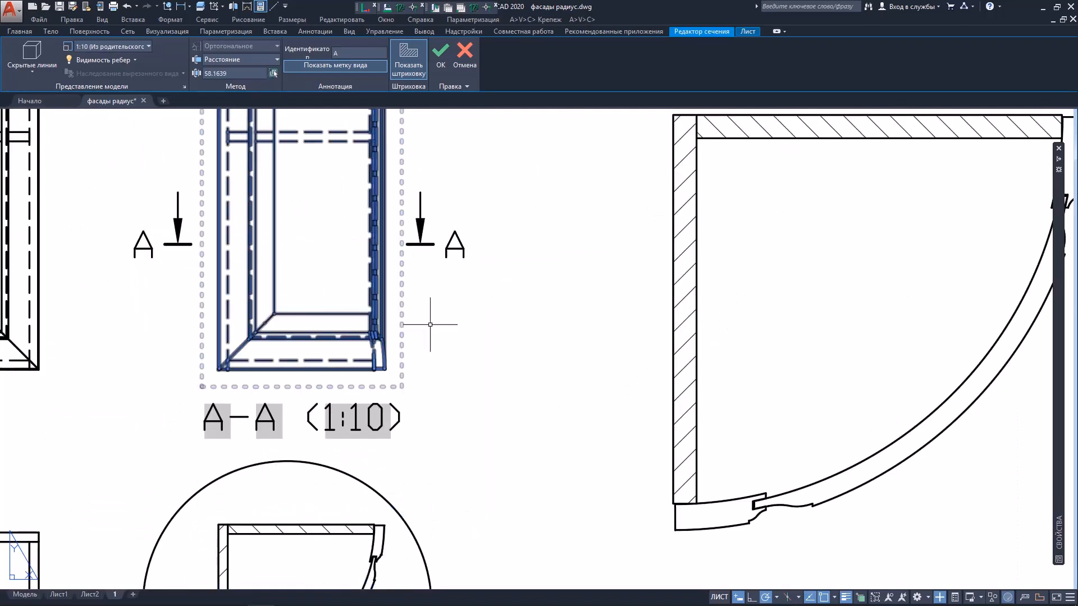
# Examine the lower panel-to-frame joint in detail view B and compare it with section A-A.
pyautogui.moveTo(621, 457); pyautogui.dragTo(643, 317, button='middle')
pyautogui.scroll(5, 803, 374)
pyautogui.scroll(-4, 801, 358)
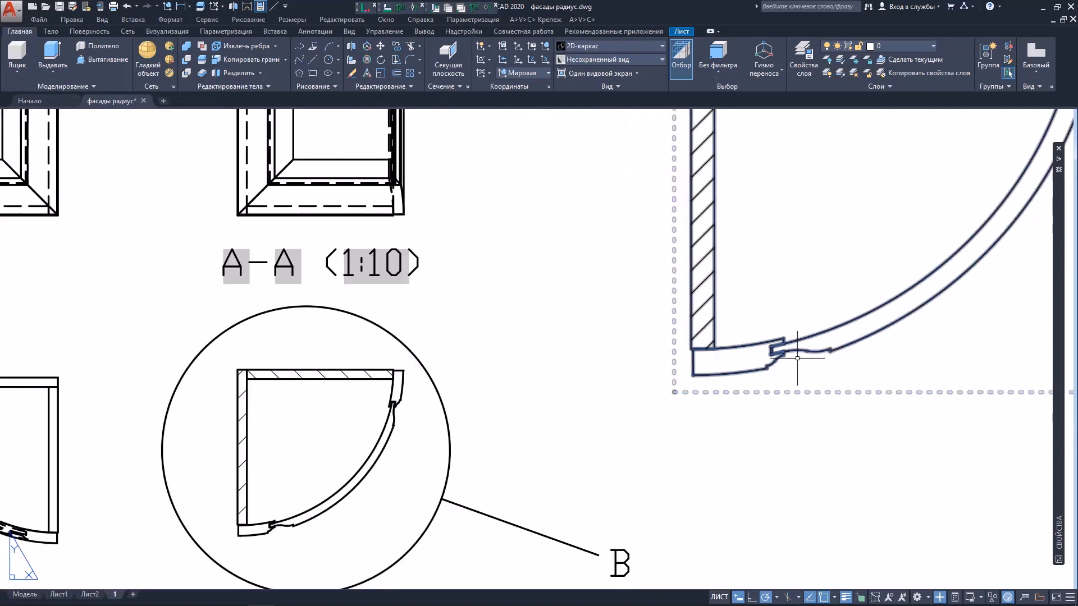
pyautogui.scroll(4, 800, 360)
pyautogui.scroll(-4, 796, 418)
pyautogui.moveTo(799, 360); pyautogui.dragTo(856, 529, button='middle')
pyautogui.scroll(-4, 490, 262)
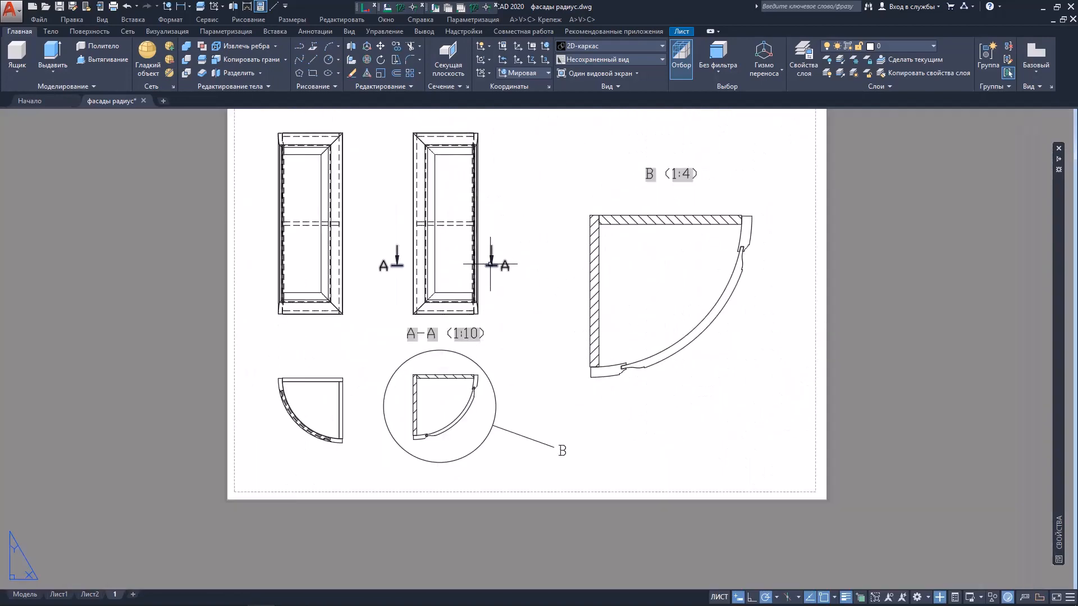
# Extend section A-A's depth distance to about 200.61, inside the facade's bottom rail, and inspect the lower joint in detail view B.
pyautogui.click(449, 382)
pyautogui.click(211, 73)
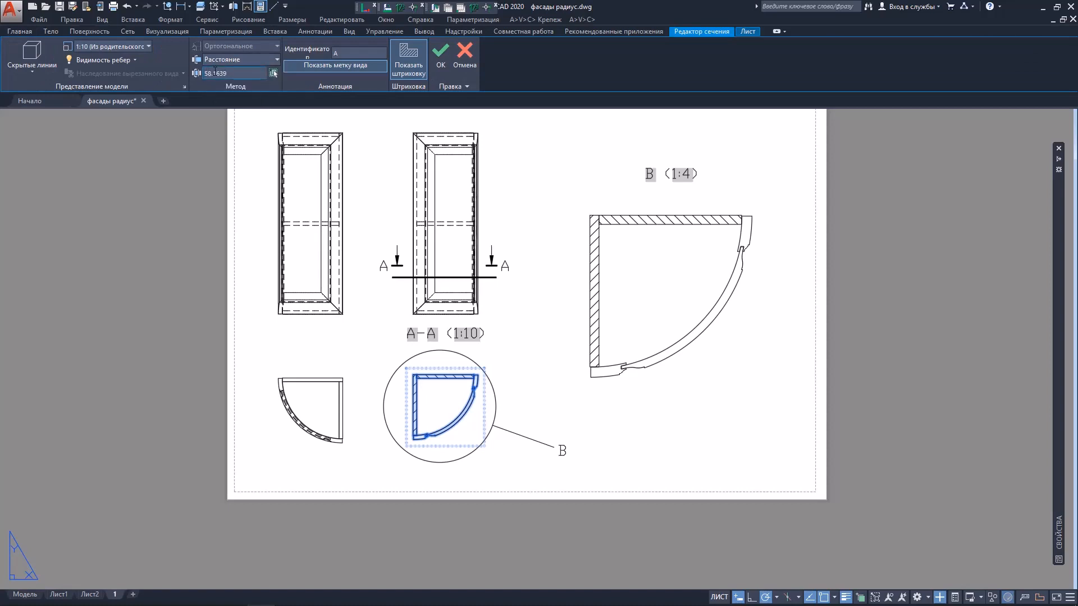
pyautogui.click(274, 75)
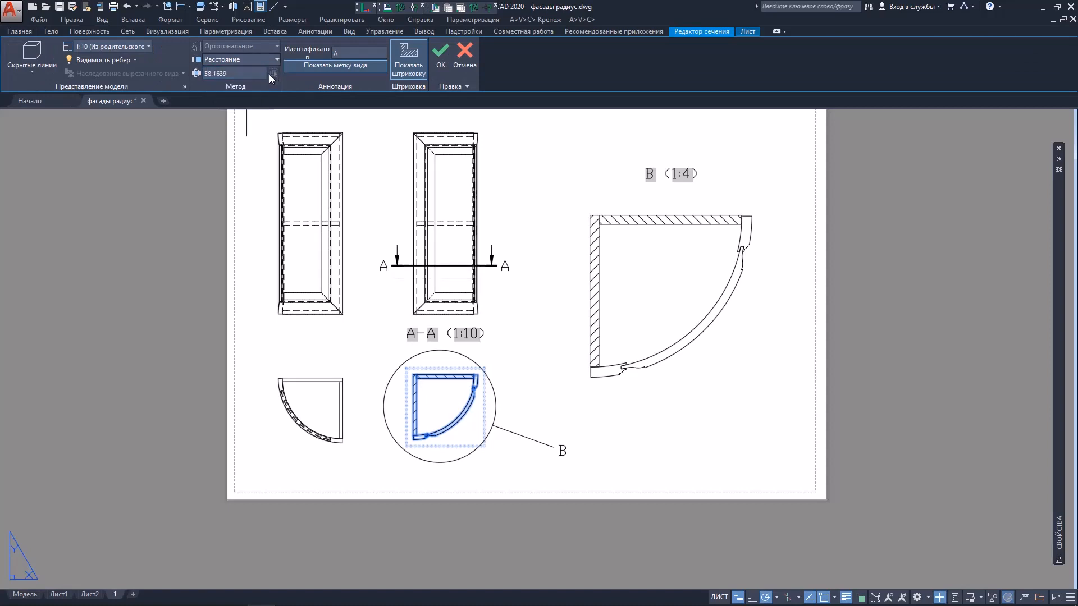
pyautogui.scroll(6, 451, 303)
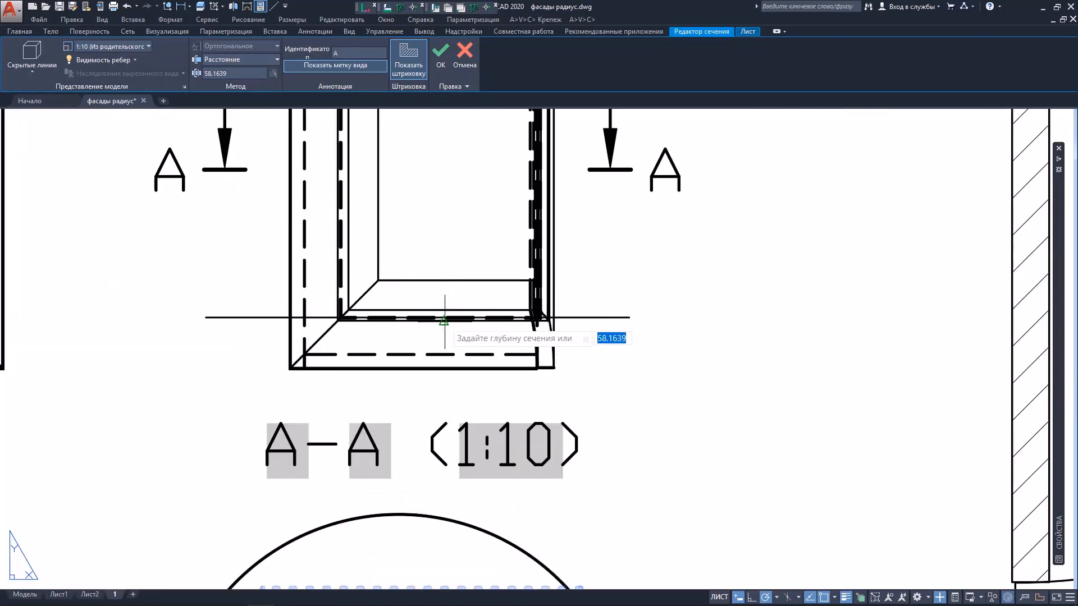
pyautogui.click(456, 311)
pyautogui.click(490, 466)
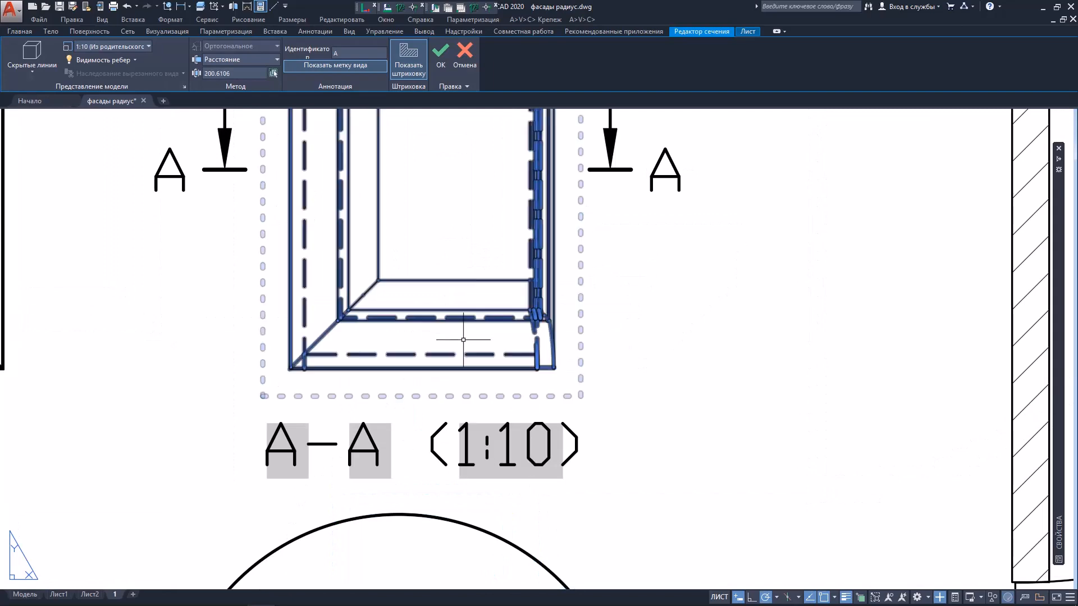
pyautogui.scroll(-4, 639, 352)
pyautogui.moveTo(639, 353); pyautogui.dragTo(408, 321, button='middle')
pyautogui.scroll(4, 556, 401)
pyautogui.scroll(2, 703, 431)
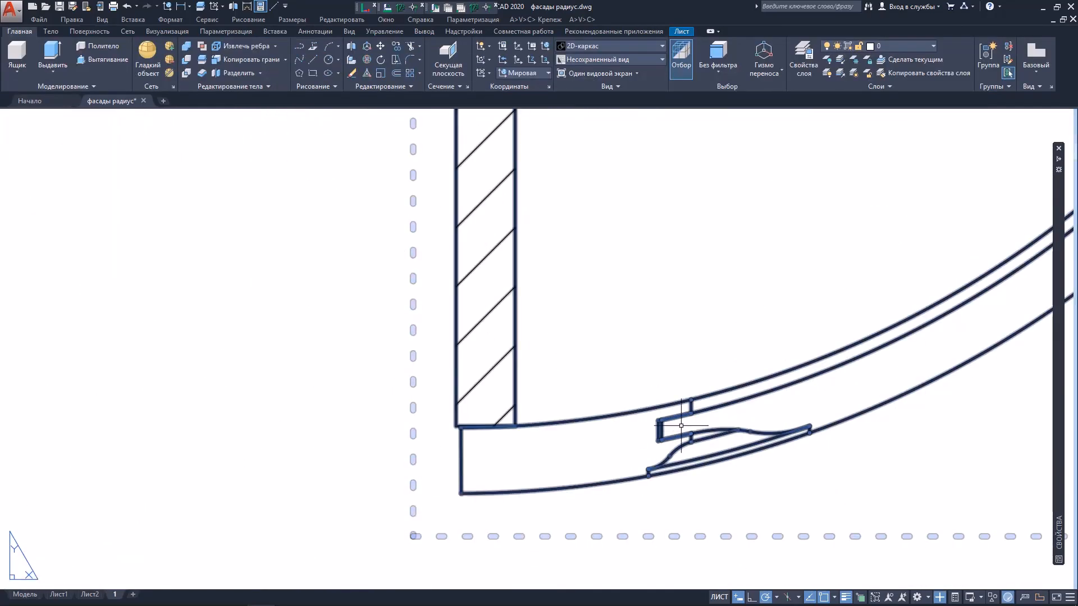
# Edit section view A-A and set its depth back to a slice (Срез).
pyautogui.scroll(-6, 477, 343)
pyautogui.moveTo(265, 235); pyautogui.dragTo(476, 307, button='middle')
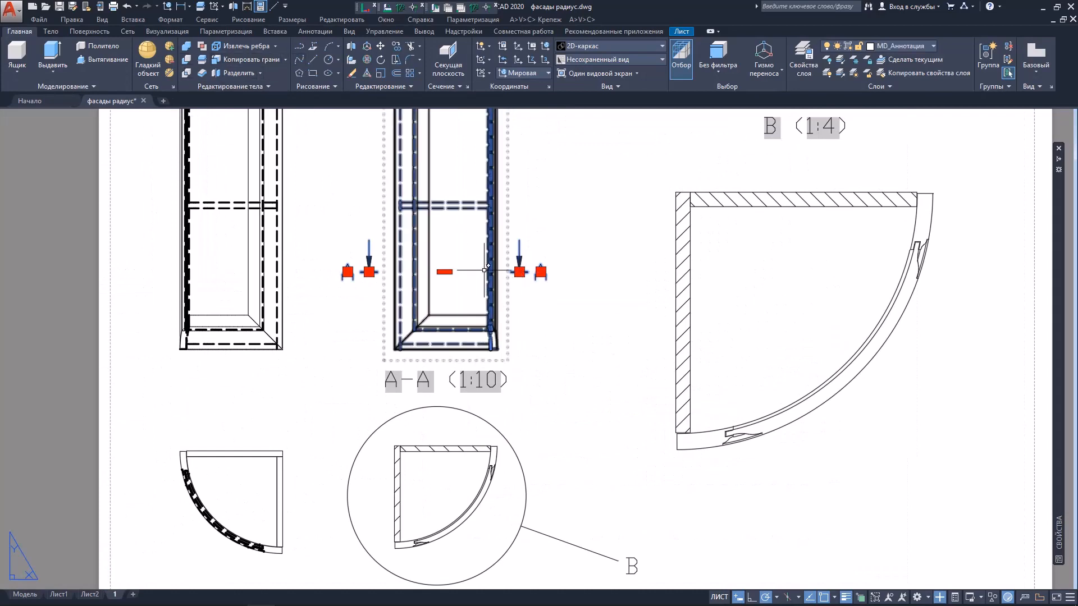
pyautogui.doubleClick(501, 257)
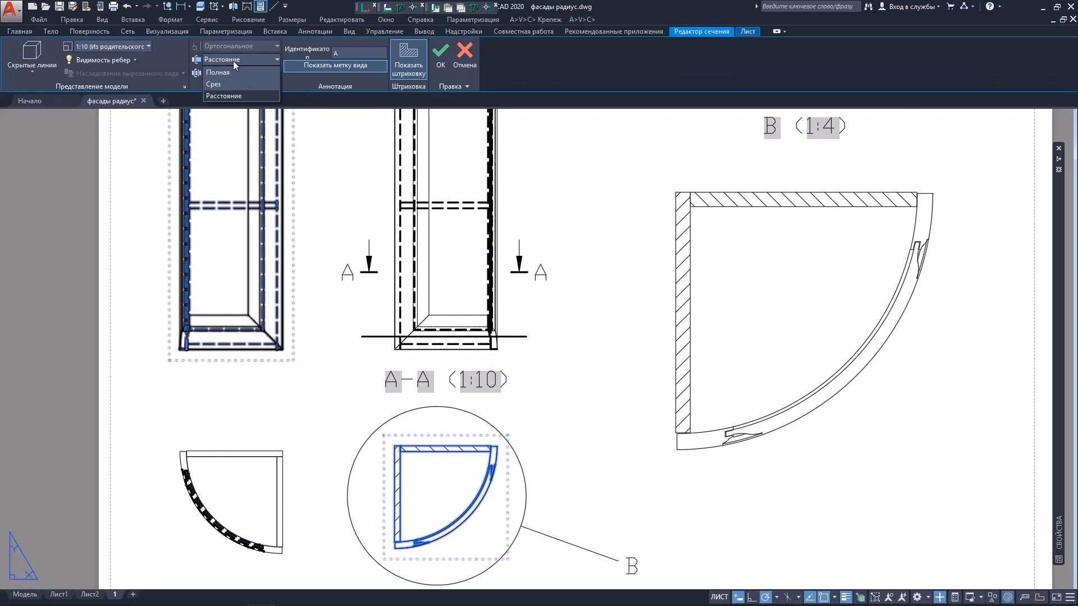
pyautogui.click(213, 84)
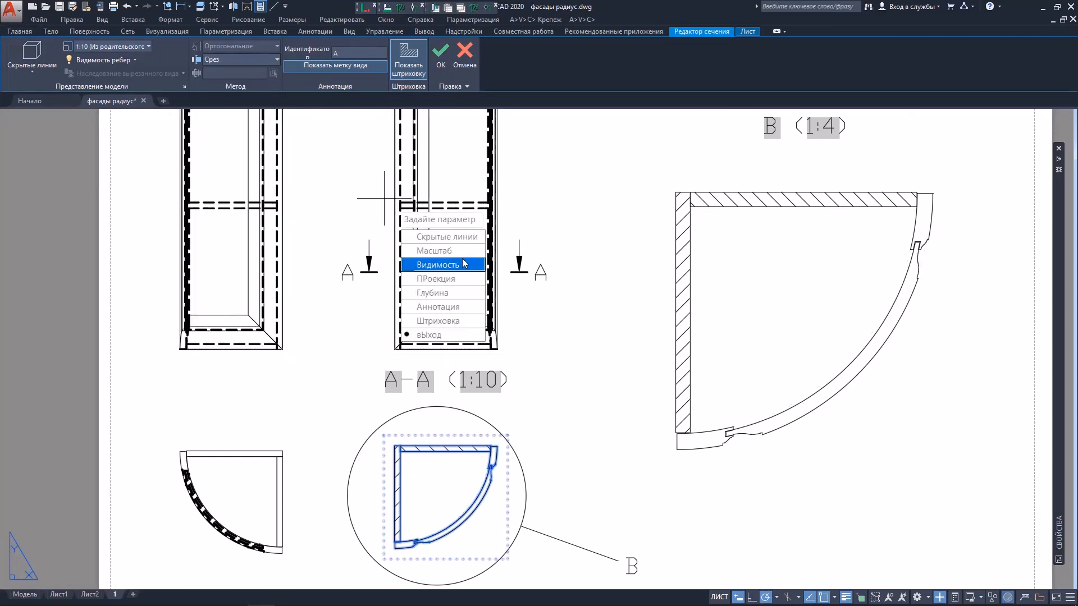
pyautogui.click(445, 71)
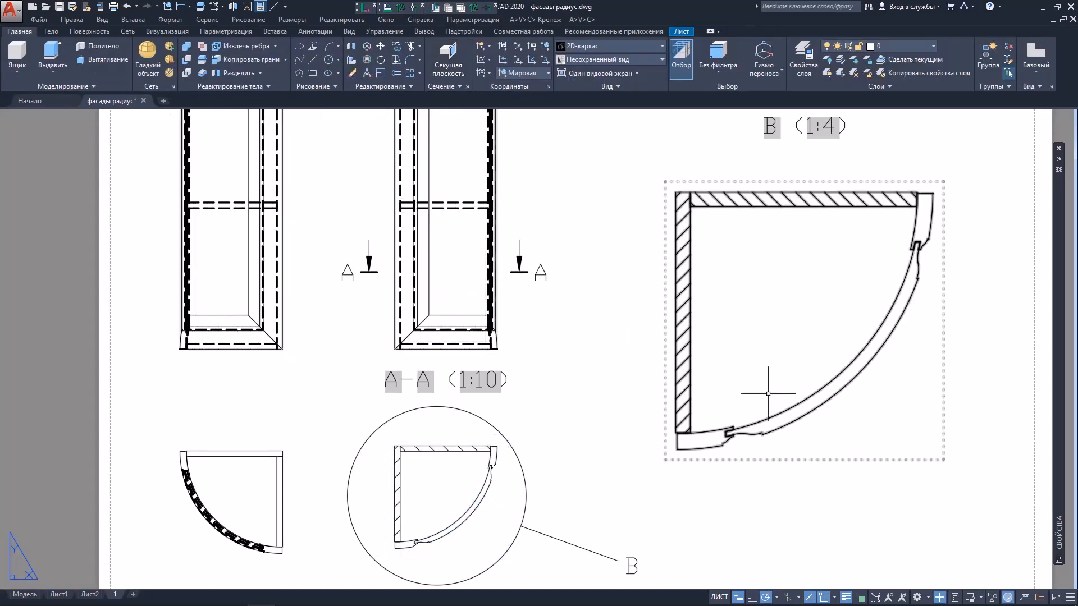
# Edit detail view B to display the cabinet panels and facade as shaded instead of plain lines.
pyautogui.scroll(2, 597, 334)
pyautogui.moveTo(747, 355); pyautogui.dragTo(507, 360, button='middle')
pyautogui.click(597, 334)
pyautogui.scroll(-2, 592, 314)
pyautogui.click(196, 57)
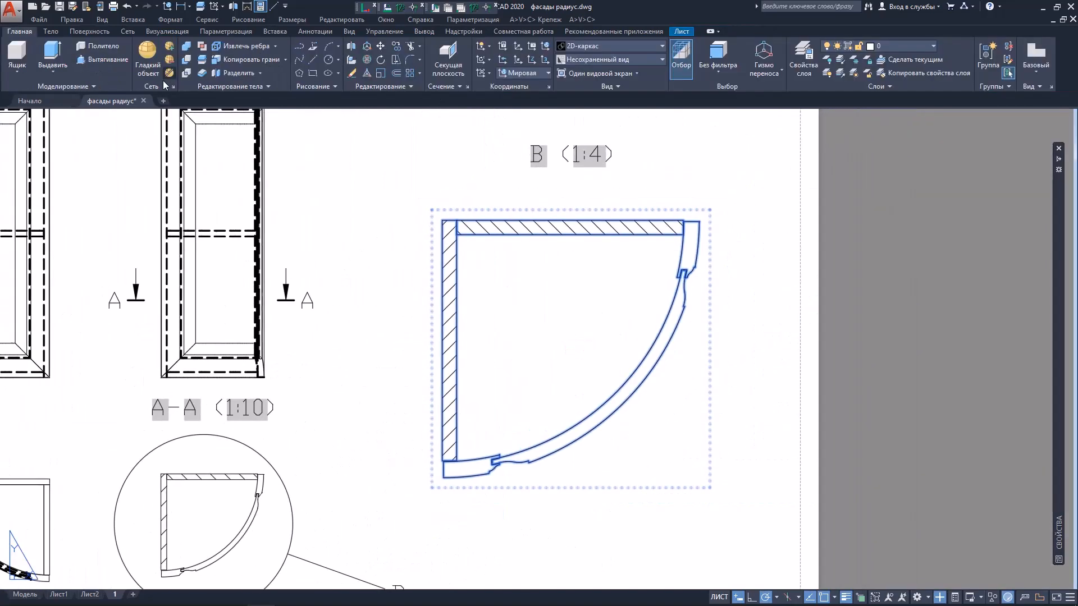
pyautogui.click(41, 72)
pyautogui.click(67, 171)
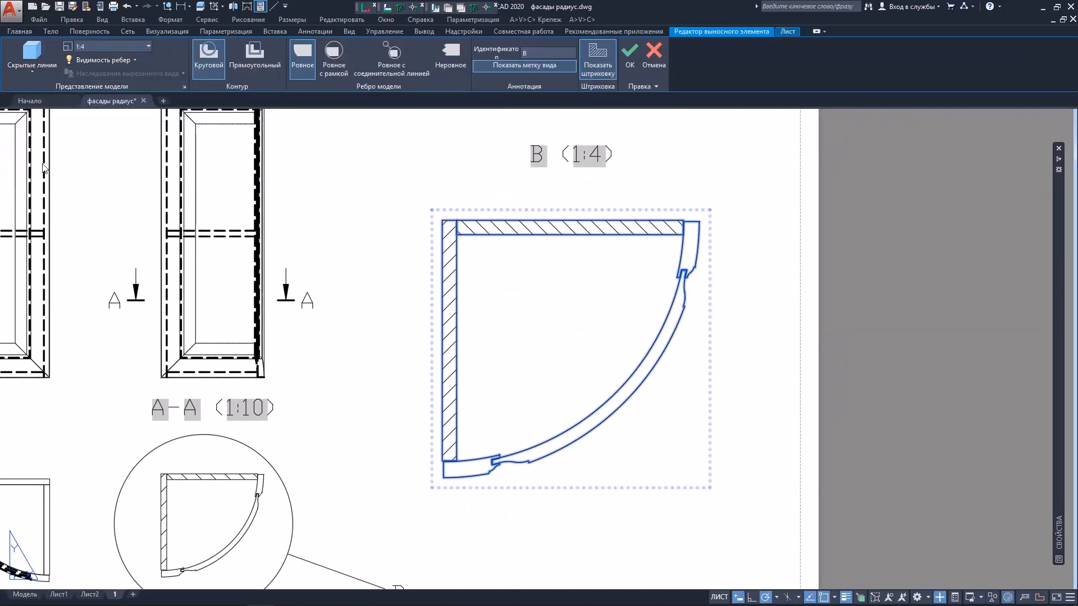
pyautogui.click(79, 294)
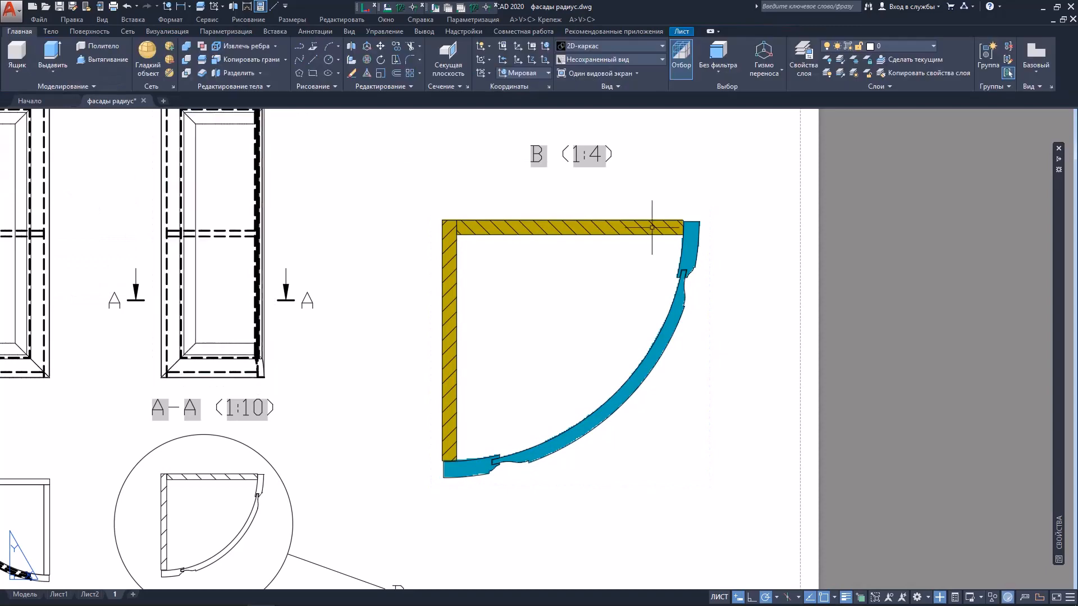
# Add a vertical linear dimension for the facade profile's thickness at its lower end, placed beside detail view B.
pyautogui.scroll(2, 584, 313)
pyautogui.moveTo(534, 361); pyautogui.dragTo(597, 282, button='middle')
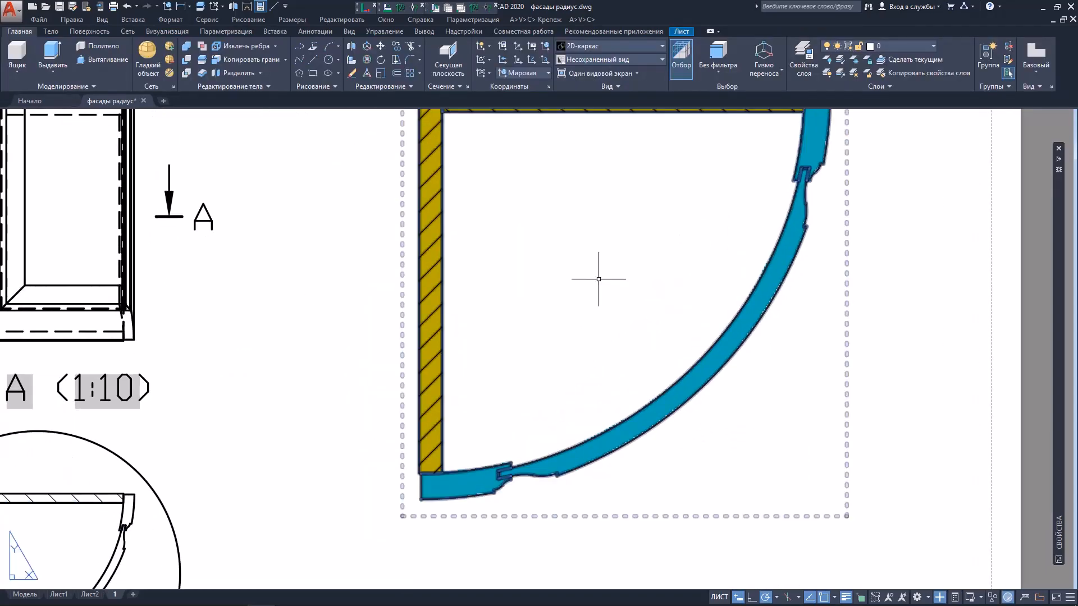
pyautogui.click(174, 31)
pyautogui.scroll(5, 426, 504)
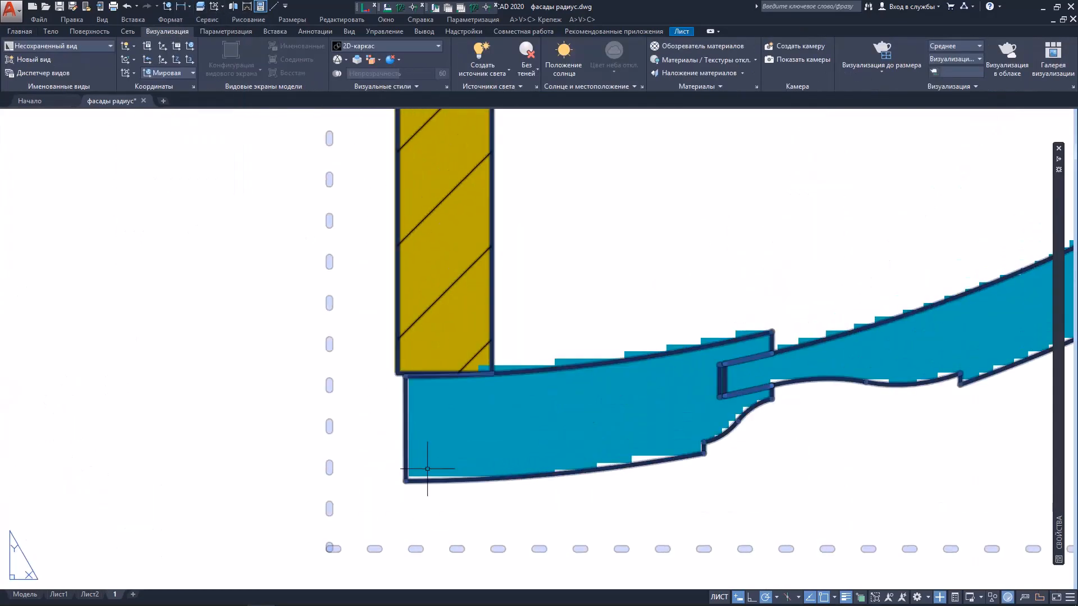
pyautogui.click(189, 7)
pyautogui.click(190, 28)
pyautogui.scroll(2, 373, 362)
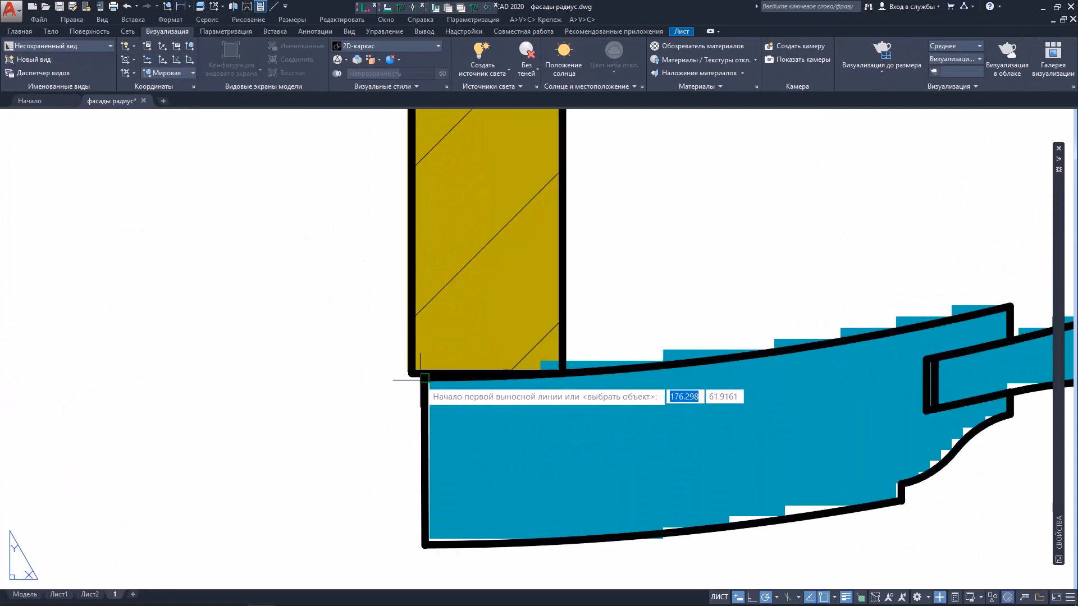
pyautogui.click(410, 375)
pyautogui.click(424, 545)
pyautogui.scroll(-5, 378, 494)
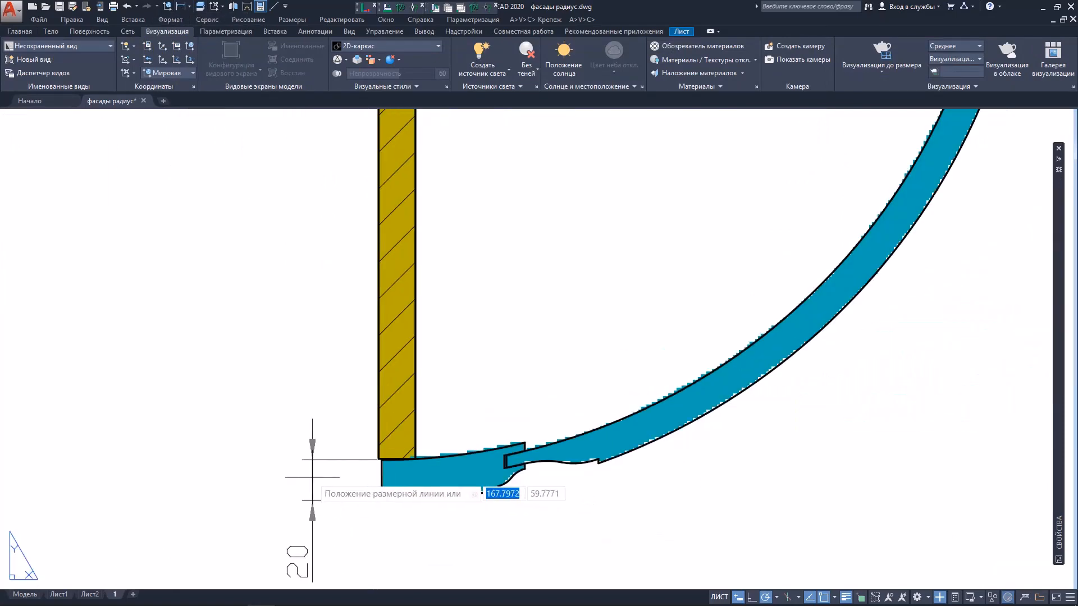
pyautogui.click(288, 522)
# Add a horizontal linear dimension for the facade profile's thickness at its upper end, placed above detail view B.
pyautogui.scroll(-5, 360, 427)
pyautogui.rightClick(547, 337)
pyautogui.click(548, 337)
pyautogui.scroll(6, 671, 242)
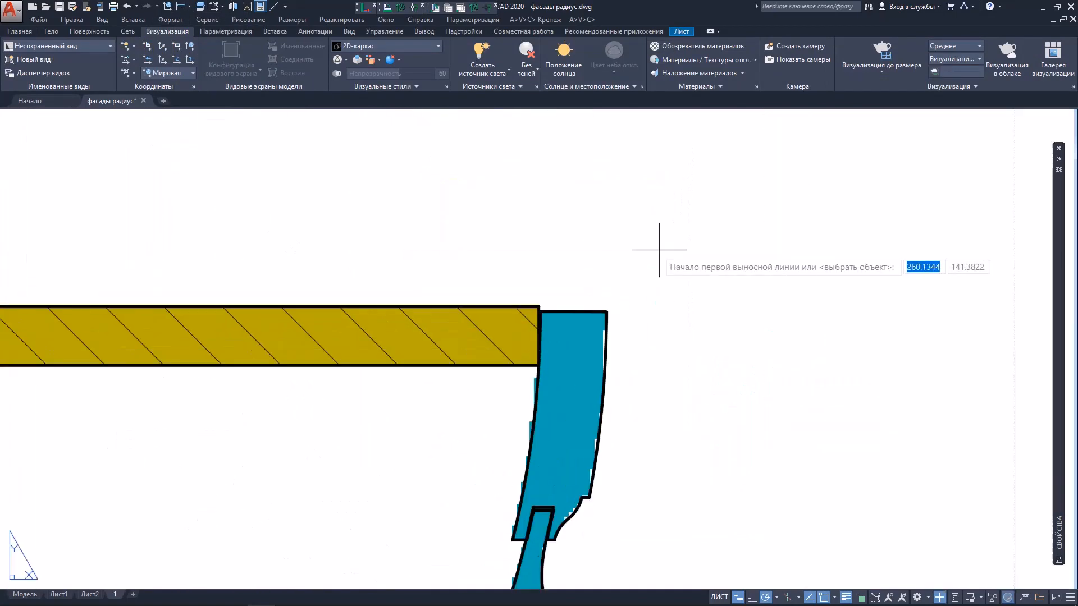
pyautogui.scroll(6, 540, 308)
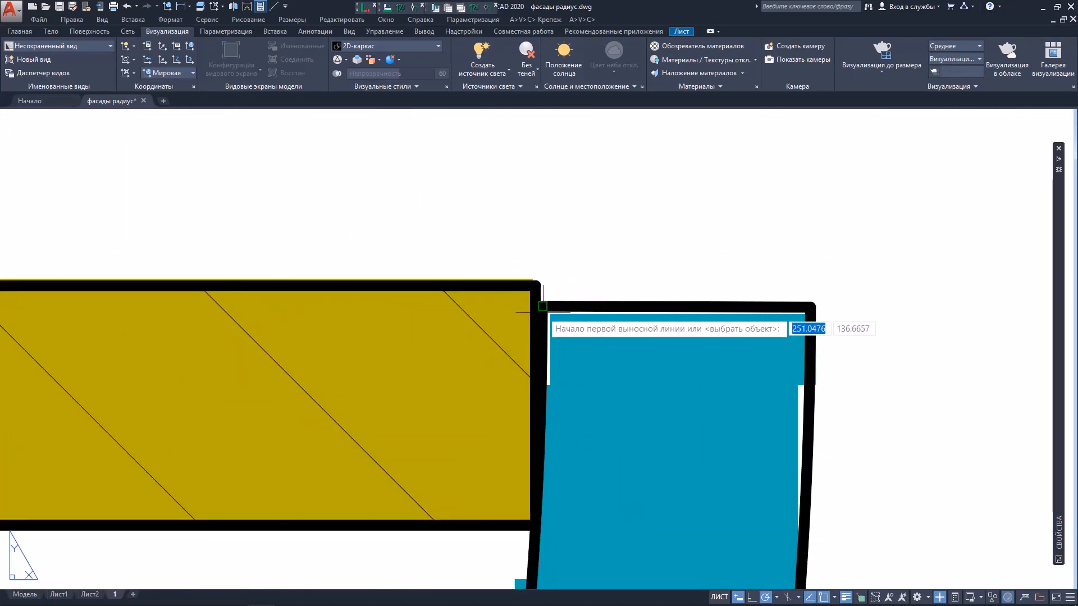
pyautogui.click(808, 307)
pyautogui.scroll(-8, 812, 263)
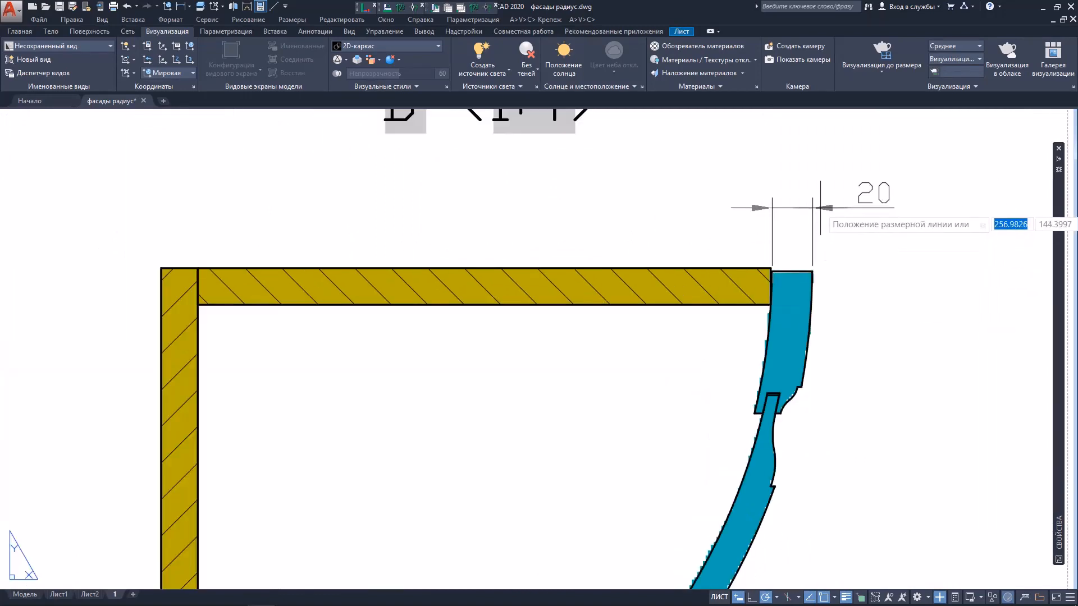
pyautogui.click(816, 206)
pyautogui.scroll(-2, 729, 271)
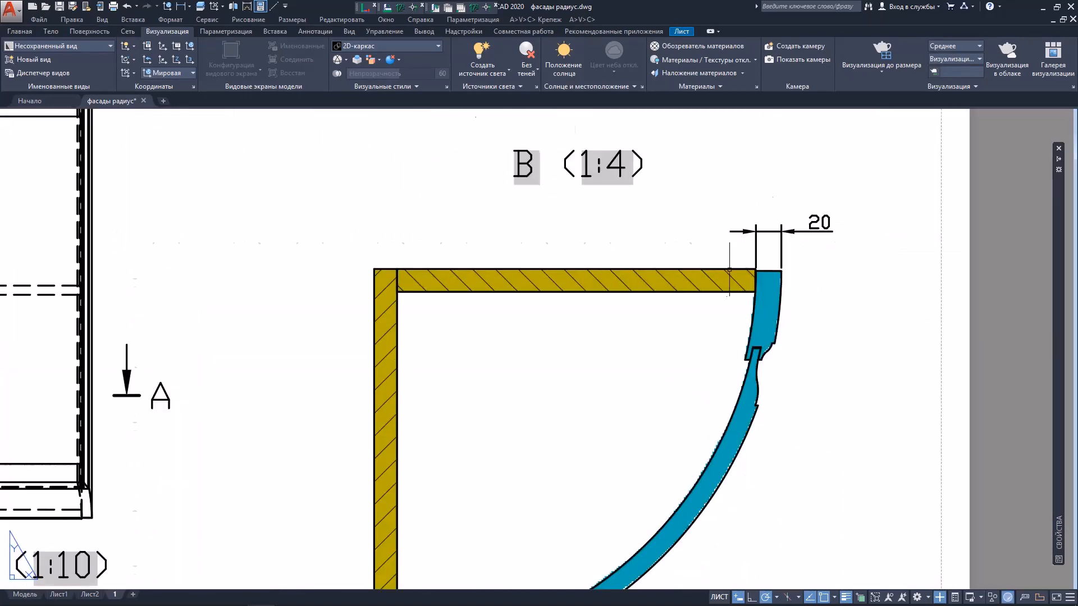
# Add a vertical linear dimension for the thickness of the upper horizontal panel at its corner with the vertical panel.
pyautogui.click(189, 7)
pyautogui.click(209, 26)
pyautogui.scroll(2, 400, 287)
pyautogui.click(396, 293)
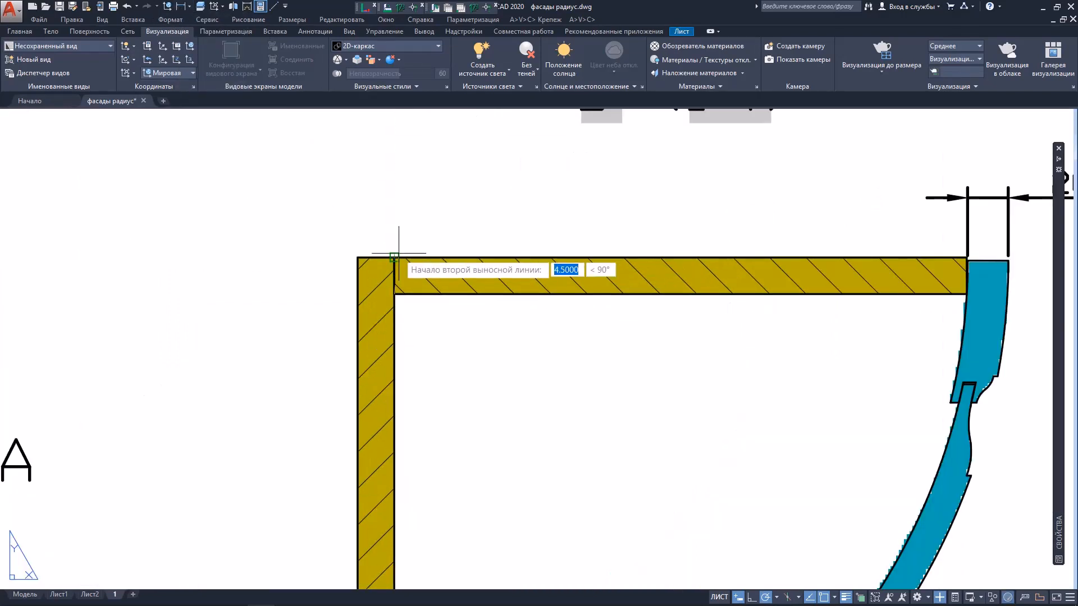
pyautogui.click(395, 257)
pyautogui.click(301, 314)
# Add a horizontal linear dimension for the thickness of the vertical side panel, placed above its upper end.
pyautogui.rightClick(353, 207)
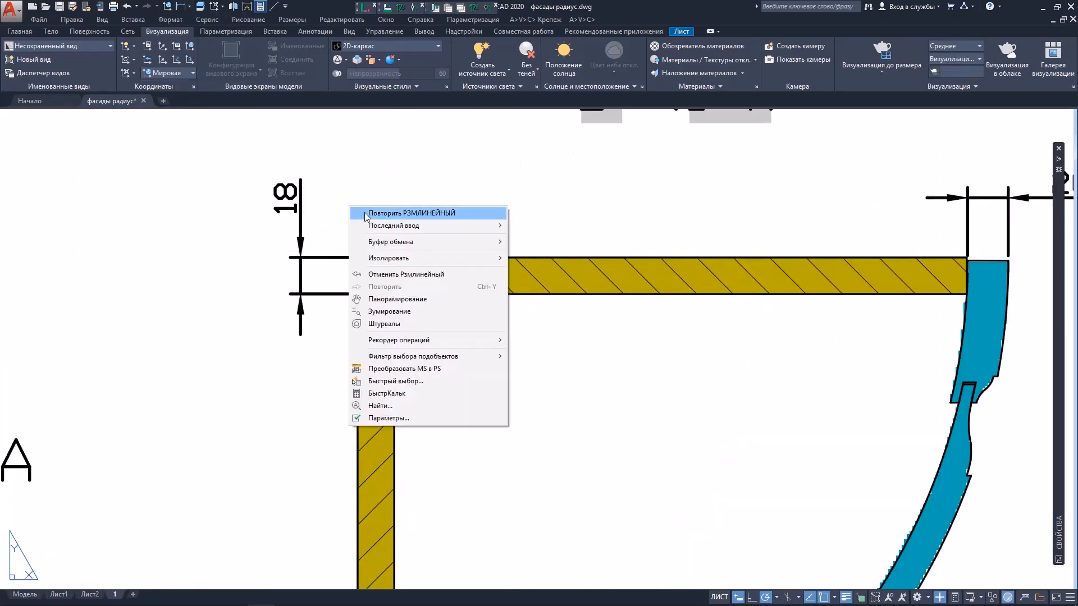
pyautogui.click(376, 213)
pyautogui.click(358, 257)
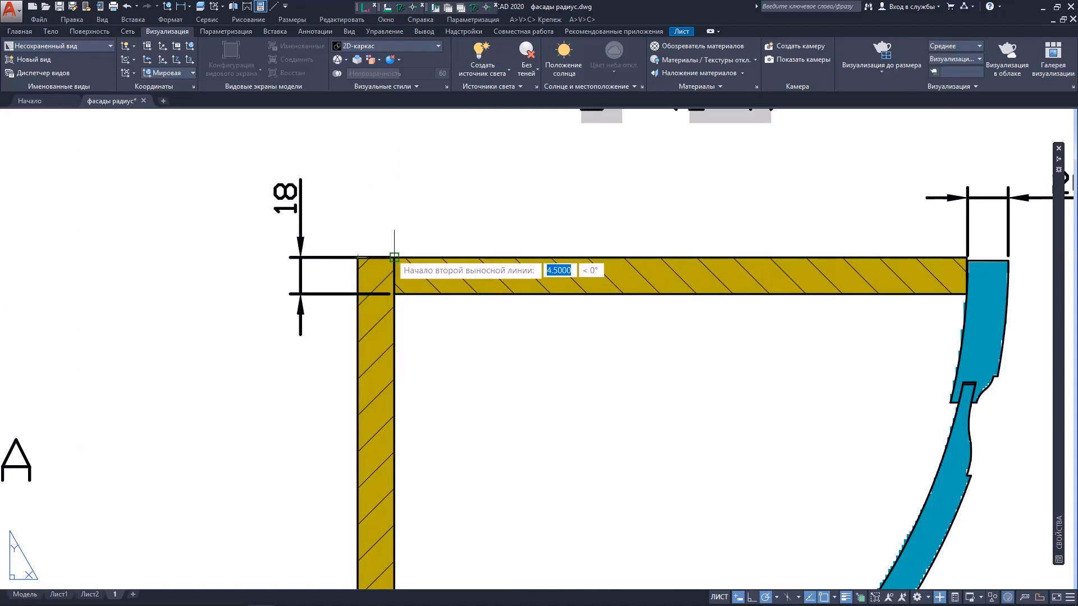
pyautogui.click(394, 258)
pyautogui.scroll(-2, 403, 214)
pyautogui.click(402, 203)
pyautogui.moveTo(639, 300); pyautogui.dragTo(549, 250, button='middle')
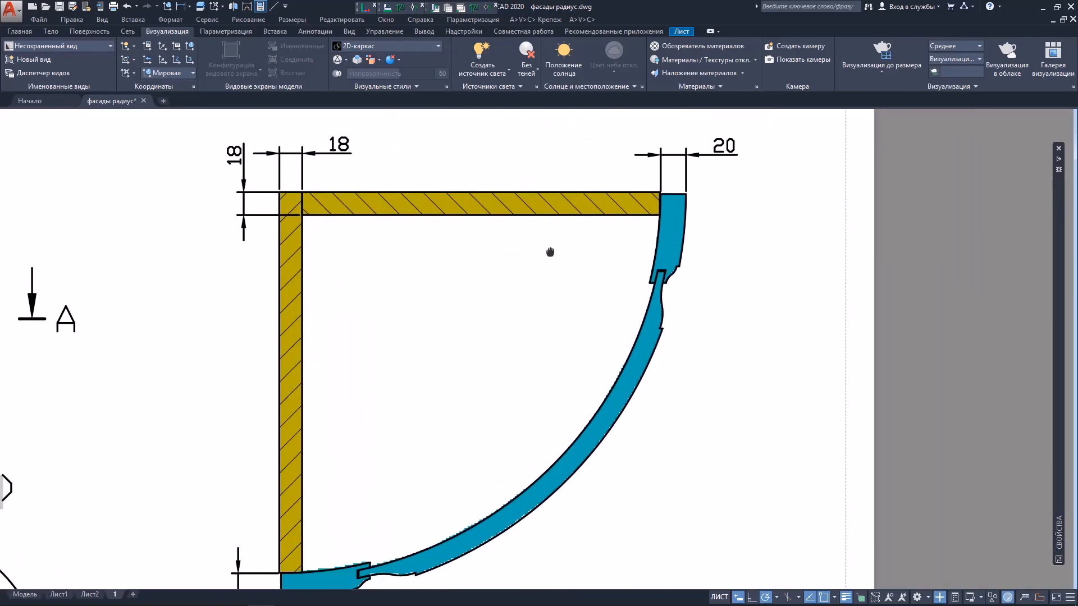
# Add an aligned dimension across the curved facade's thickness at mid-arc, placed on the outer side of detail view B.
pyautogui.scroll(-2, 607, 296)
pyautogui.scroll(2, 540, 466)
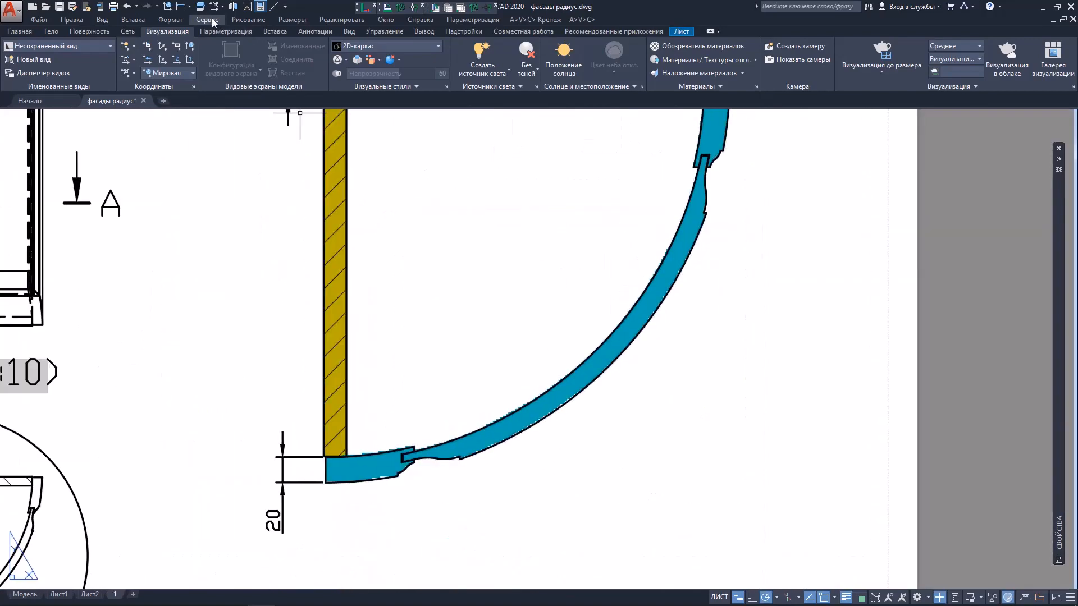
pyautogui.click(187, 6)
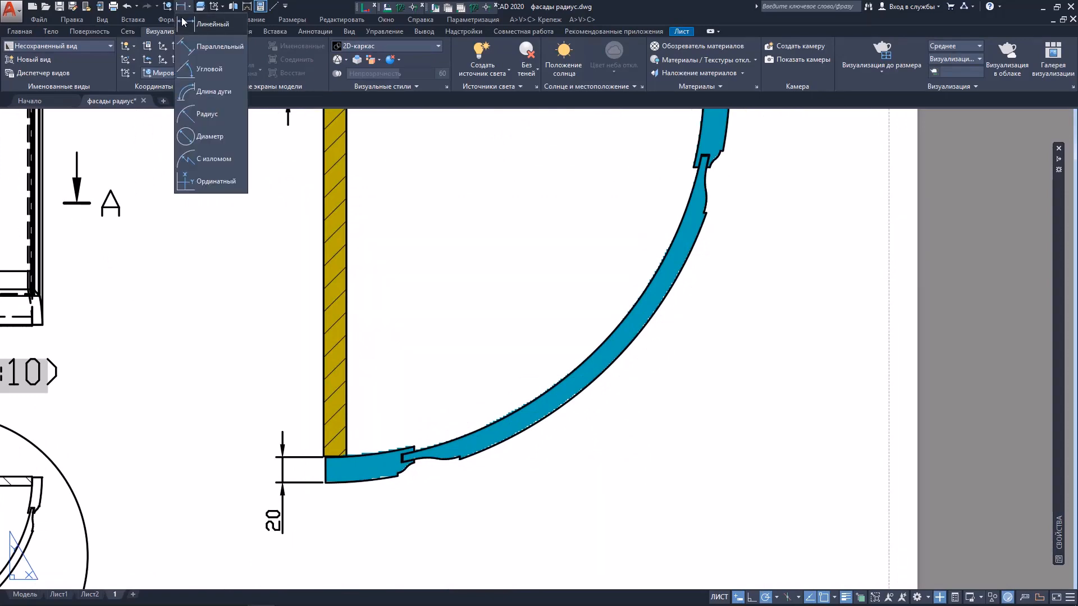
pyautogui.click(197, 49)
pyautogui.scroll(2, 551, 252)
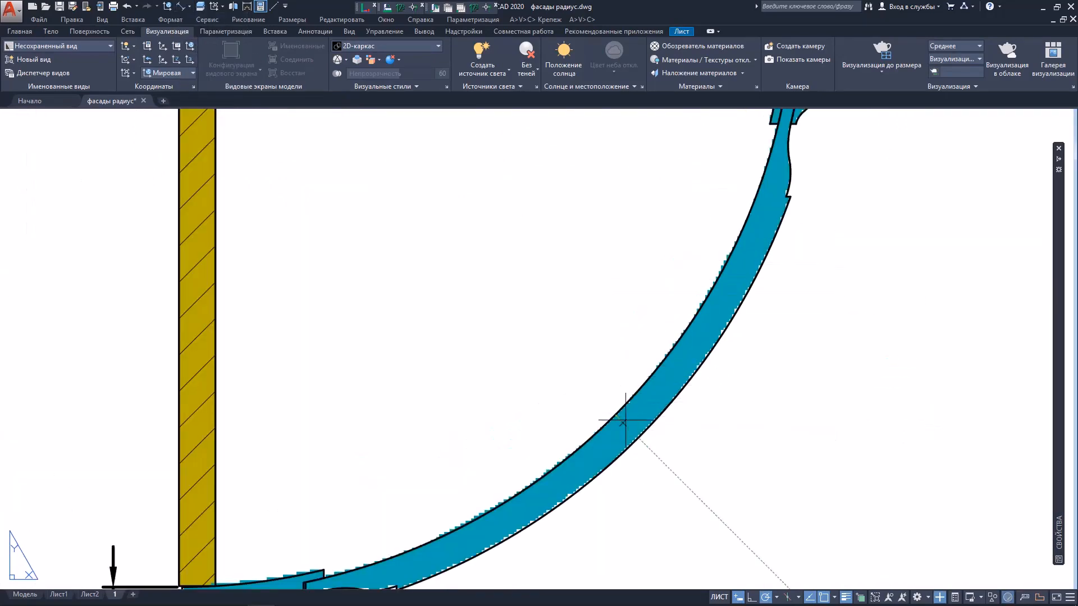
pyautogui.scroll(5, 643, 436)
pyautogui.click(642, 438)
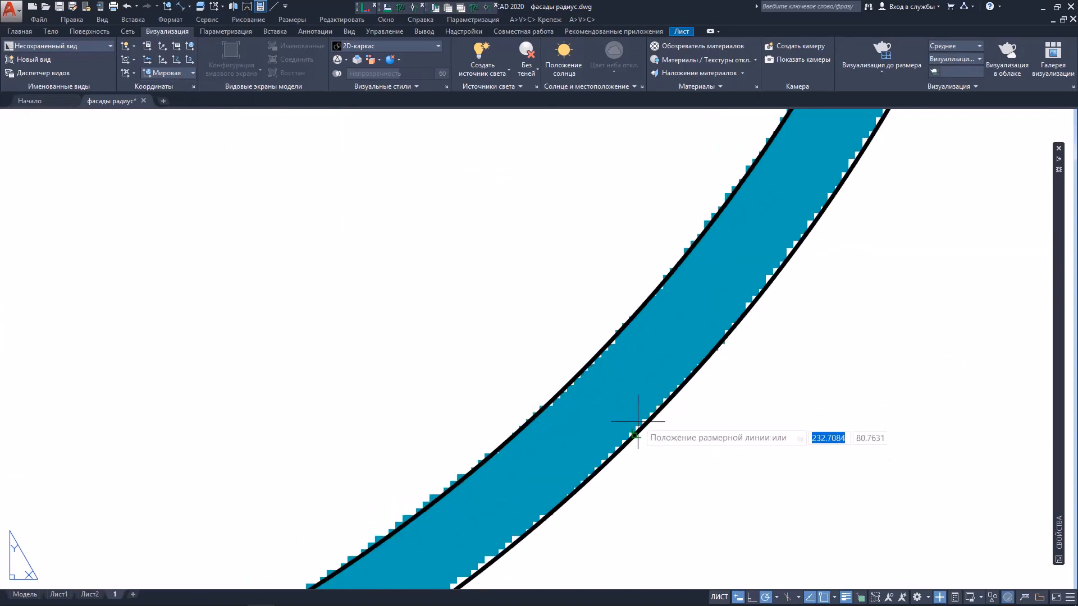
pyautogui.scroll(-5, 646, 419)
pyautogui.scroll(4, 645, 418)
pyautogui.click(696, 412)
pyautogui.scroll(-4, 765, 435)
pyautogui.scroll(2, 762, 437)
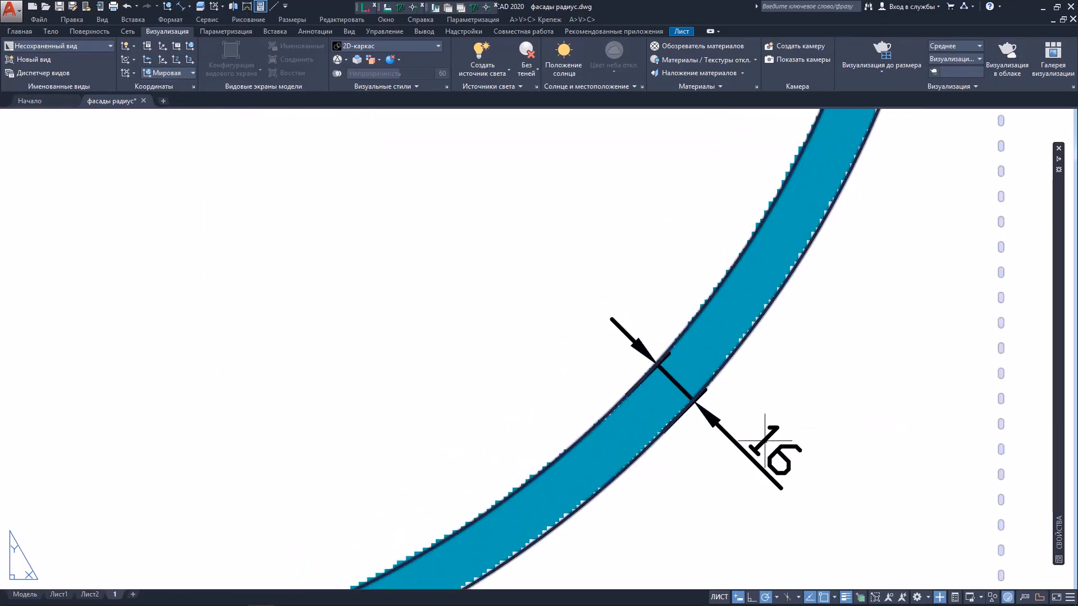
# Examine the facade profile's joint near its lower end and the thickness dimension at mid-arc in detail view B.
pyautogui.scroll(-2, 761, 440)
pyautogui.moveTo(760, 441); pyautogui.dragTo(693, 443, button='middle')
pyautogui.scroll(-2, 691, 444)
pyautogui.moveTo(477, 513); pyautogui.dragTo(503, 453, button='middle')
pyautogui.scroll(4, 480, 486)
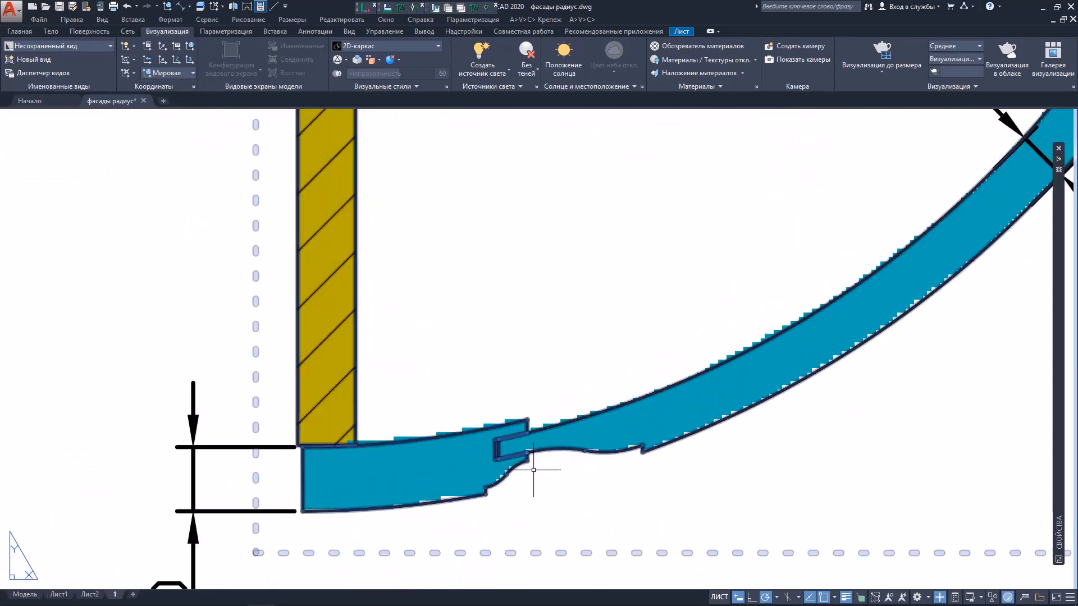
pyautogui.scroll(-4, 531, 472)
pyautogui.moveTo(600, 434); pyautogui.dragTo(484, 476, button='middle')
pyautogui.scroll(5, 672, 405)
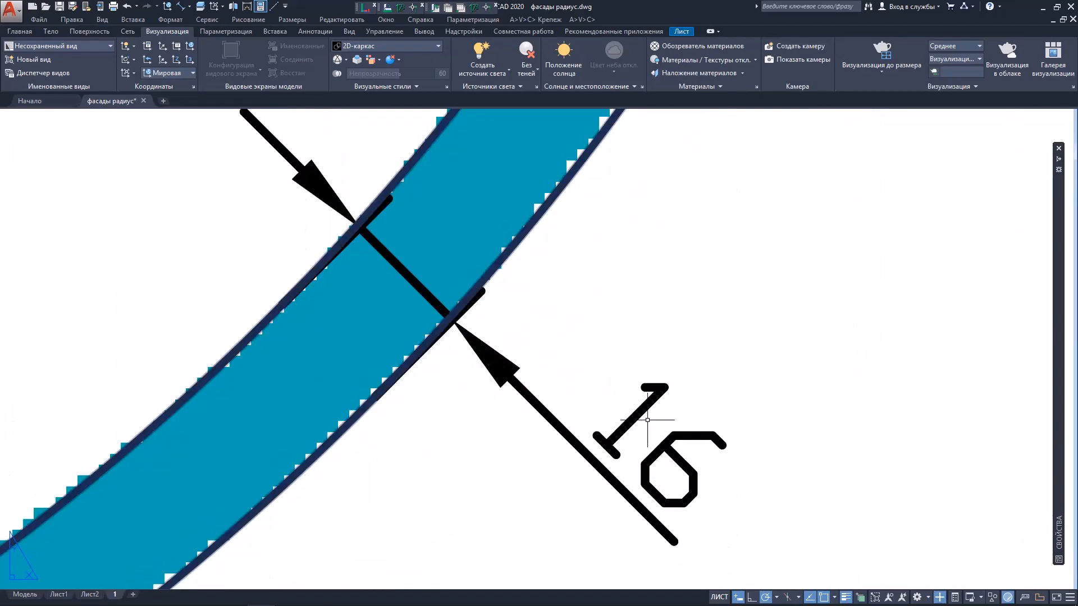
pyautogui.scroll(-5, 625, 424)
pyautogui.scroll(4, 488, 488)
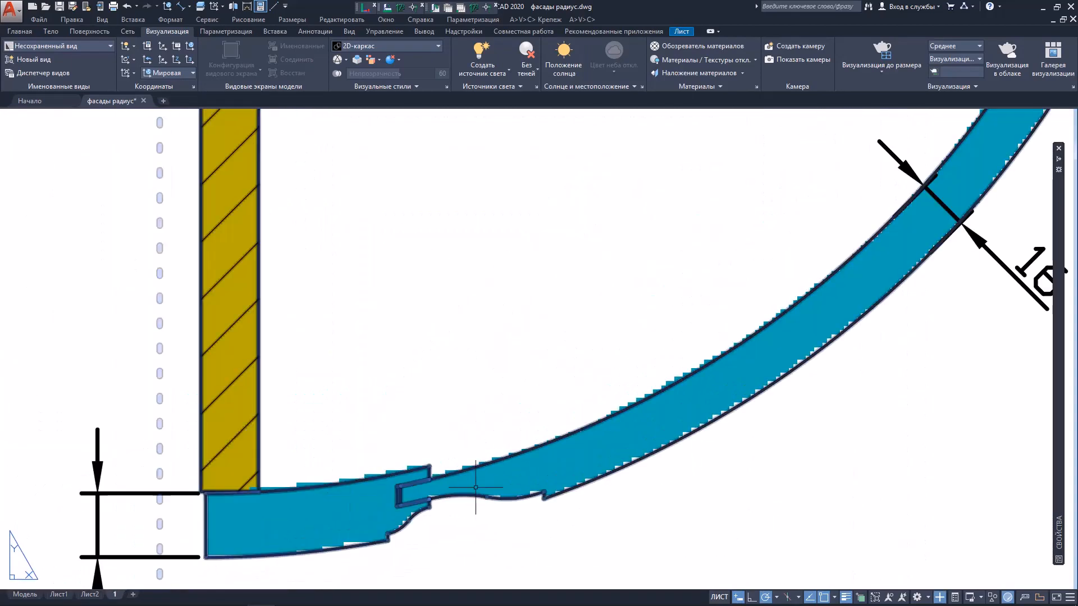
pyautogui.scroll(-3, 359, 486)
pyautogui.scroll(3, 314, 522)
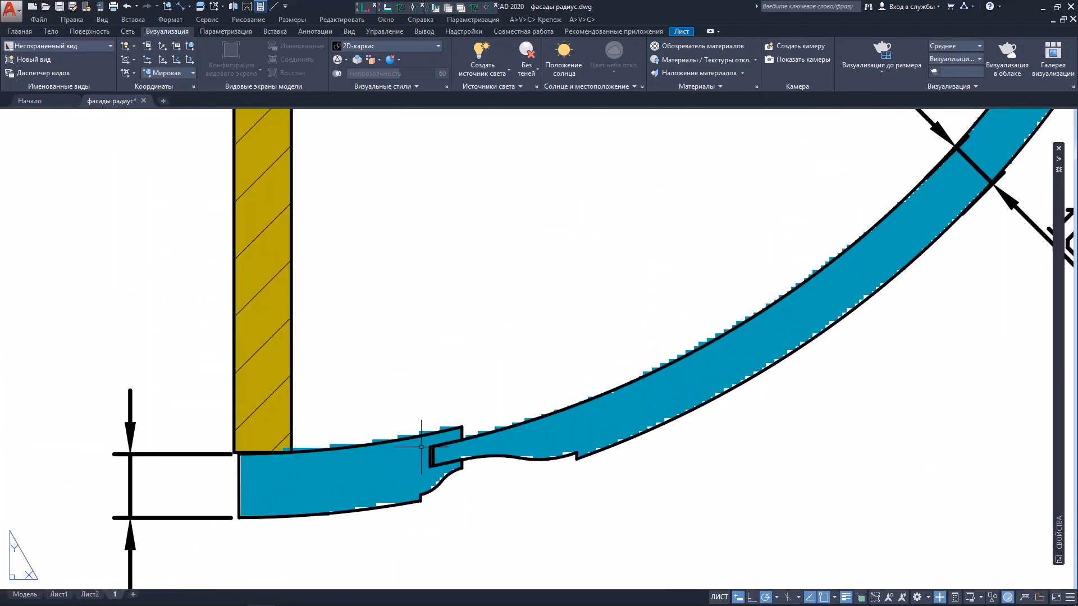
pyautogui.click(181, 7)
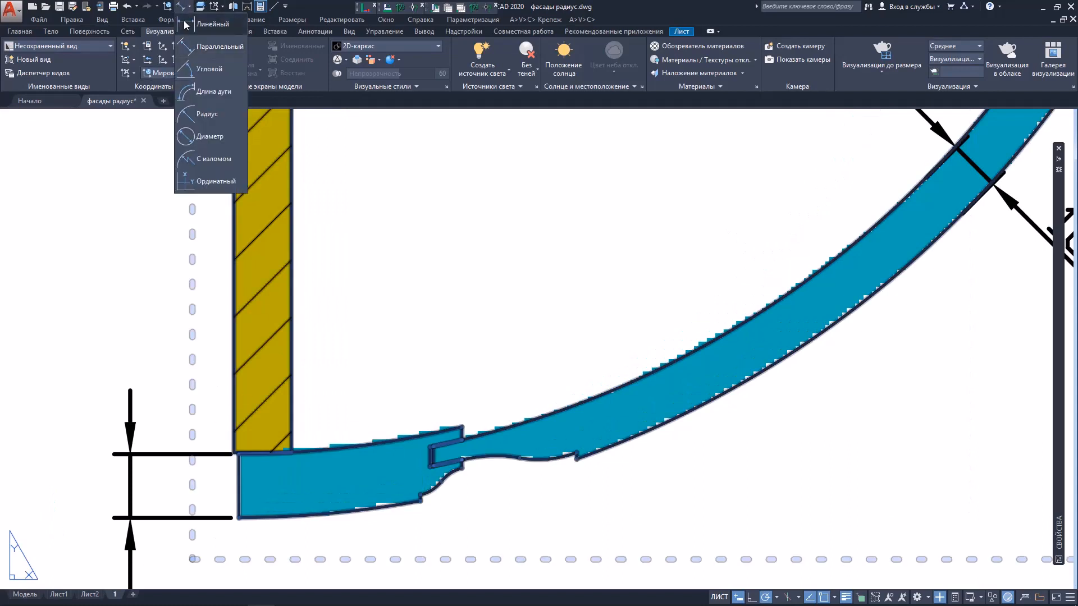
pyautogui.click(186, 26)
pyautogui.click(242, 512)
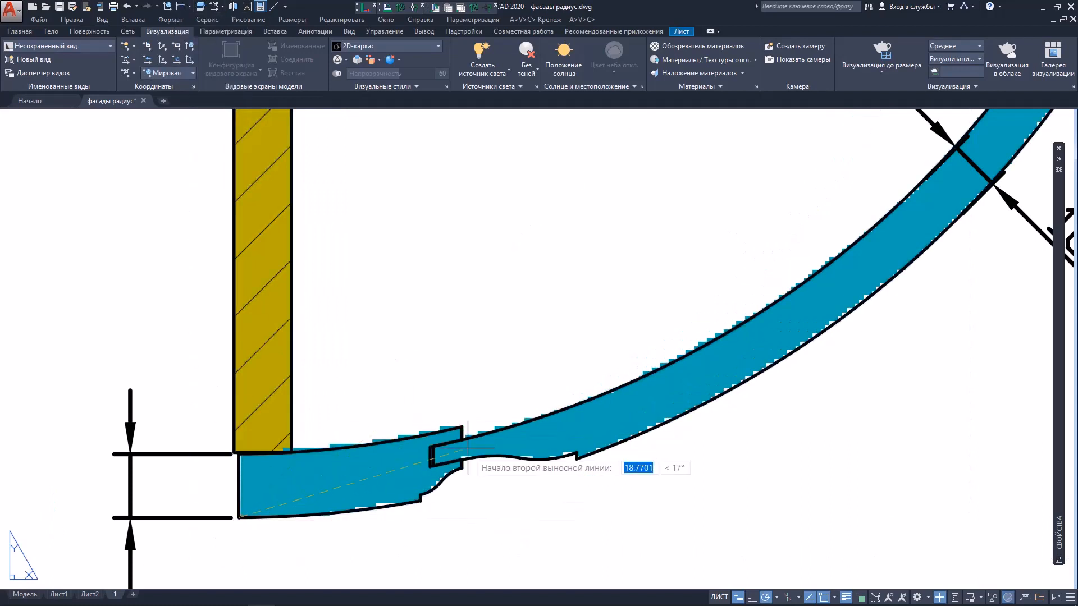
pyautogui.scroll(-3, 462, 467)
pyautogui.scroll(5, 365, 494)
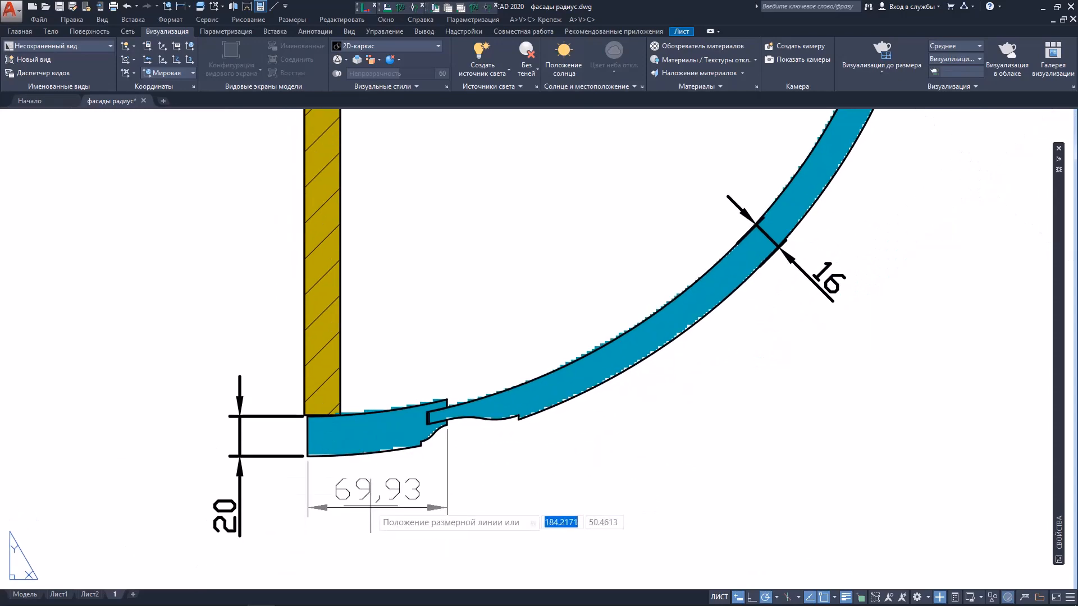
pyautogui.rightClick(454, 452)
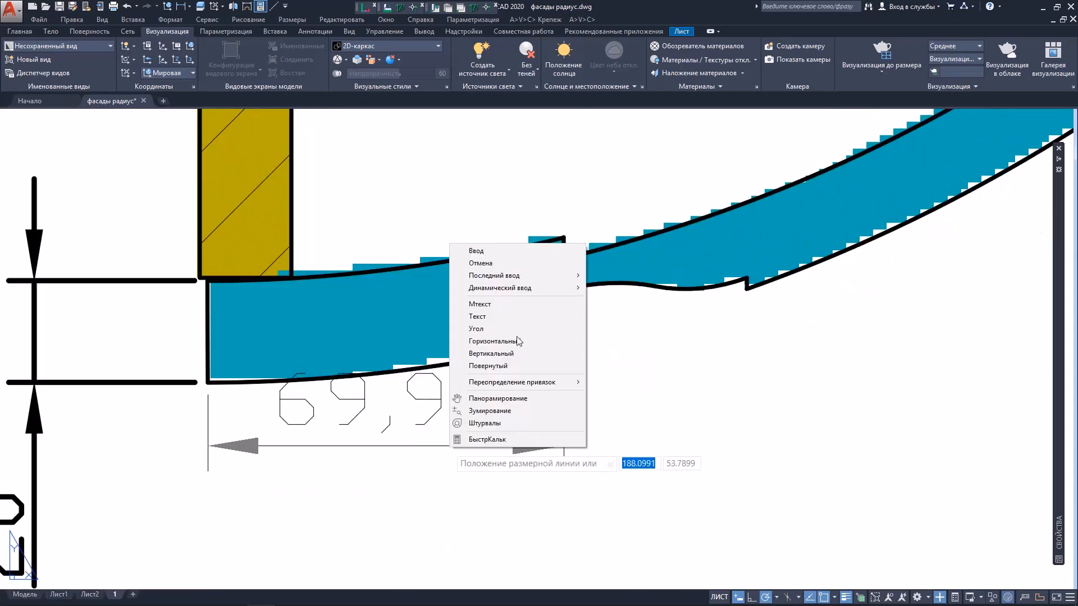
pyautogui.click(481, 263)
# Edit the upper-row base view of the cabinet so that only visible lines are displayed, without hidden lines.
pyautogui.scroll(-8, 315, 318)
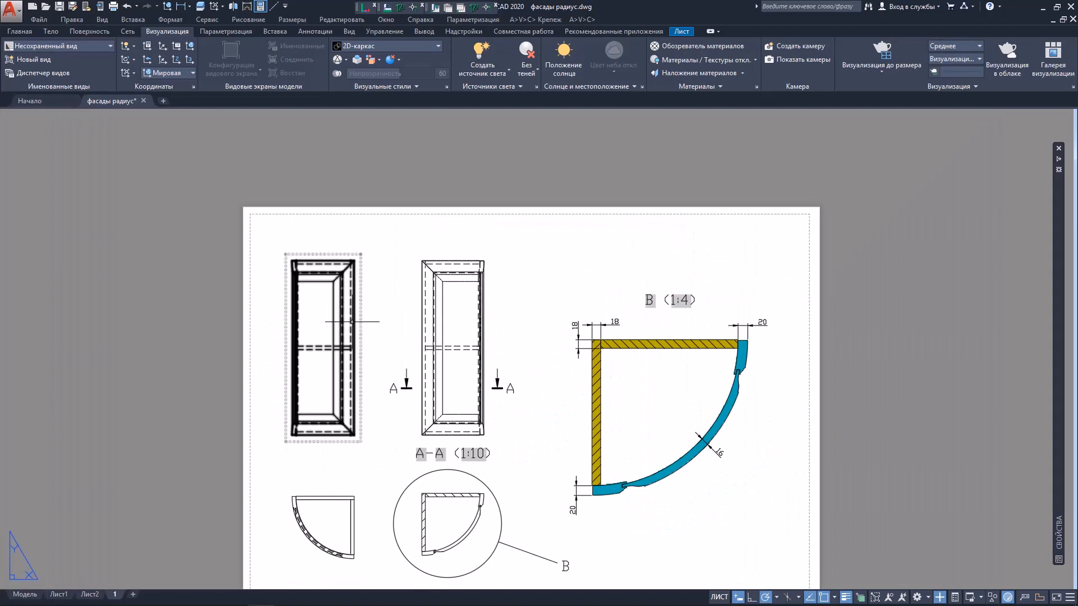
pyautogui.moveTo(375, 303); pyautogui.dragTo(357, 274, button='middle')
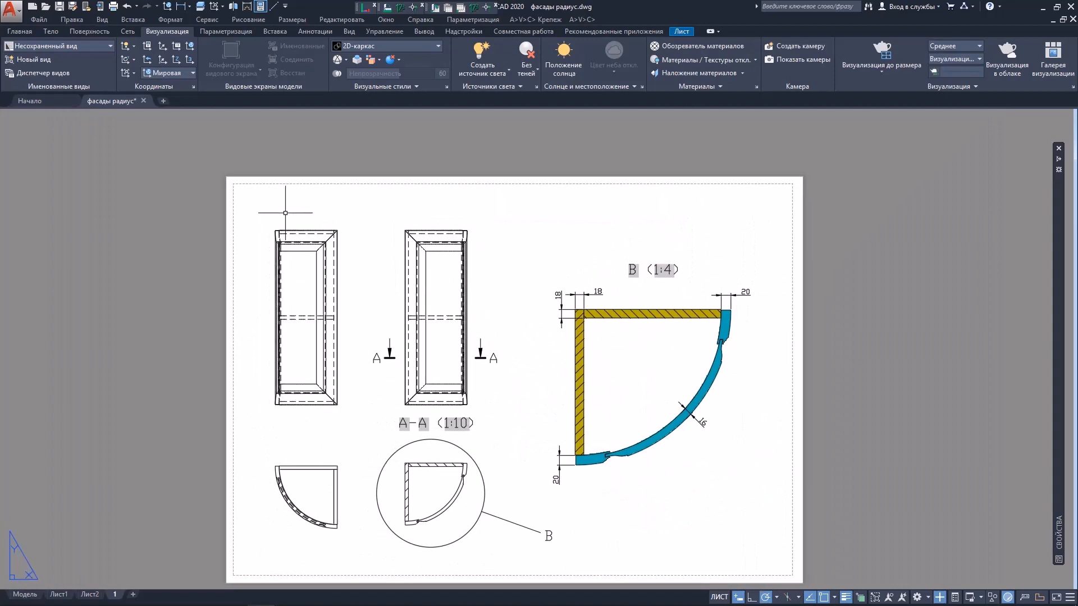
pyautogui.click(334, 296)
pyautogui.click(193, 69)
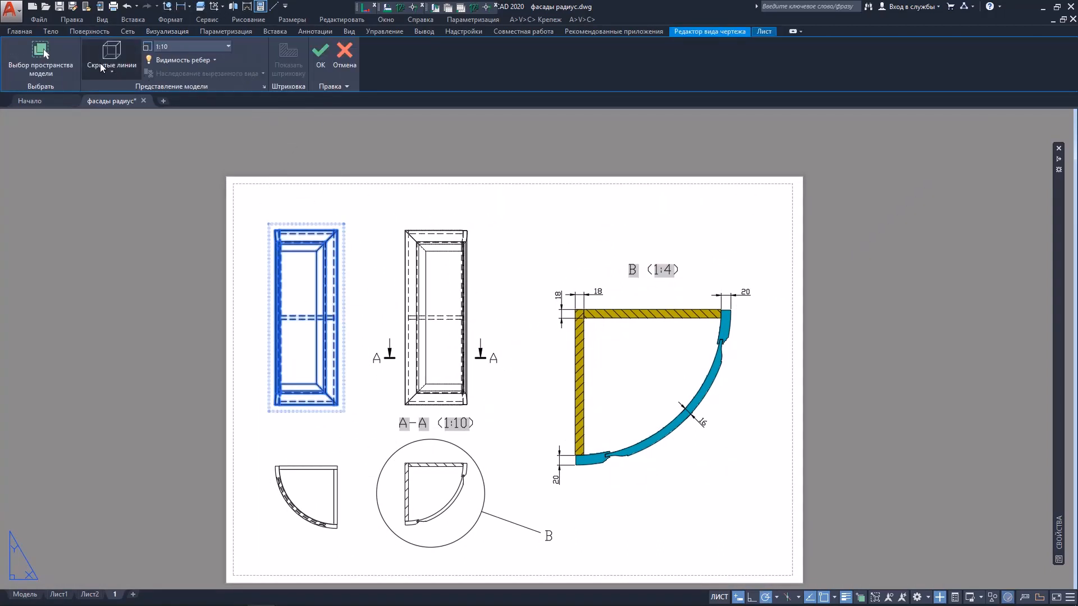
pyautogui.click(112, 61)
pyautogui.click(126, 99)
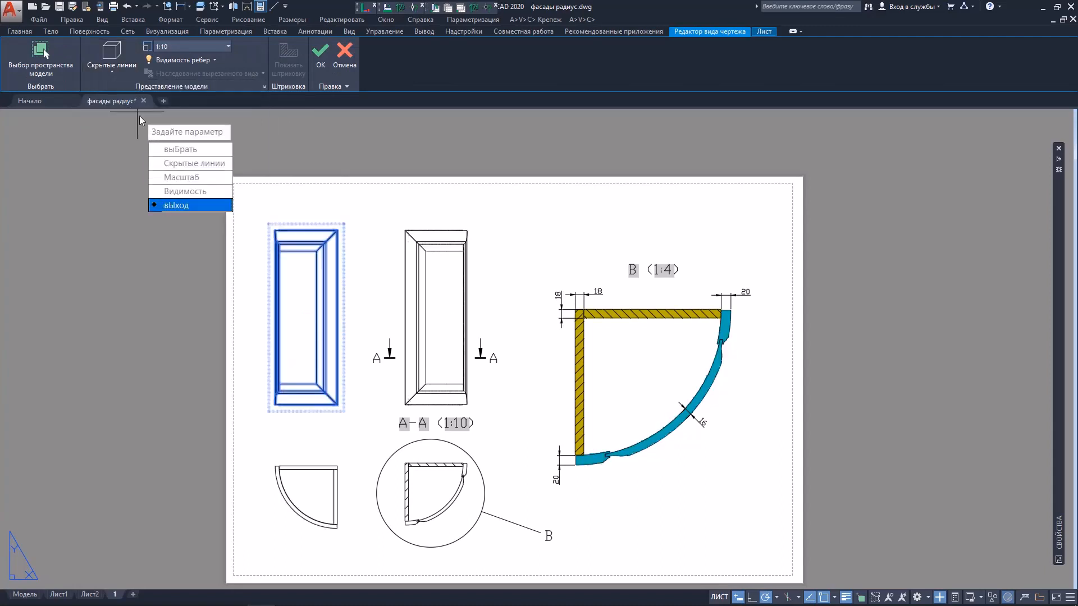
pyautogui.press('Return')
# Start a linear dimension at the base view's upper corner and turn off the lineweight display.
pyautogui.scroll(2, 314, 329)
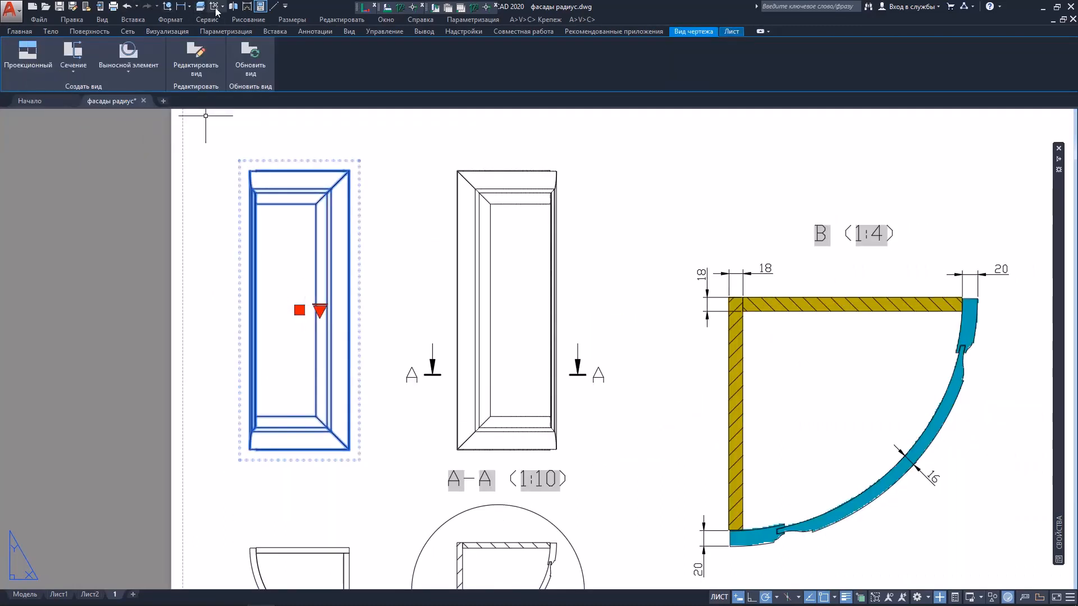
pyautogui.click(189, 7)
pyautogui.click(209, 24)
pyautogui.scroll(5, 322, 170)
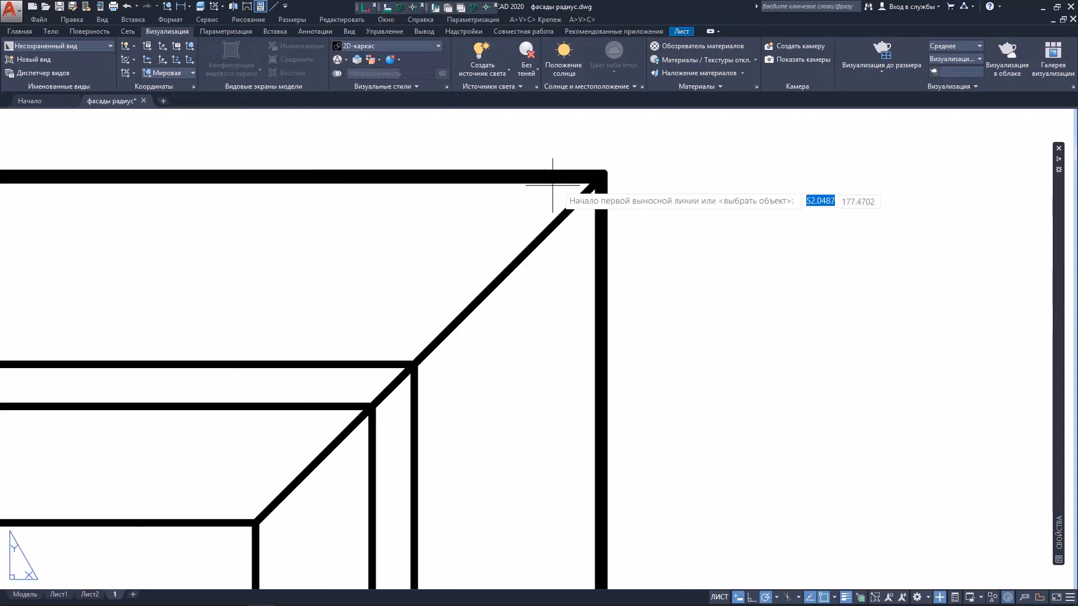
pyautogui.click(551, 183)
pyautogui.scroll(-1, 456, 195)
pyautogui.click(845, 597)
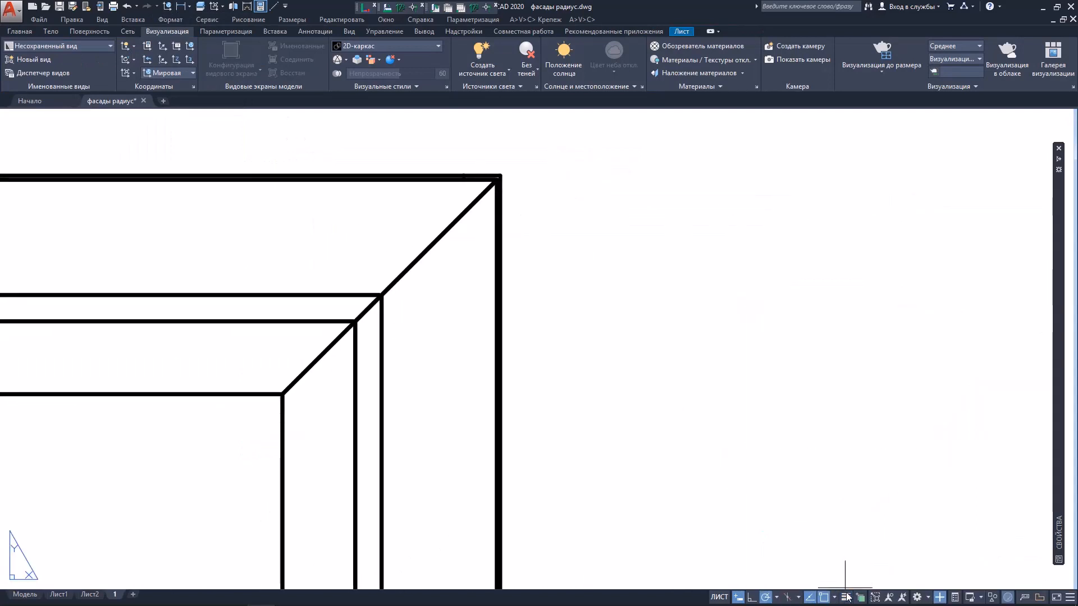
# Place a vertical linear dimension for the base view's height between the two elevation views and turn the lineweight display back on.
pyautogui.scroll(2, 489, 196)
pyautogui.scroll(3, 490, 196)
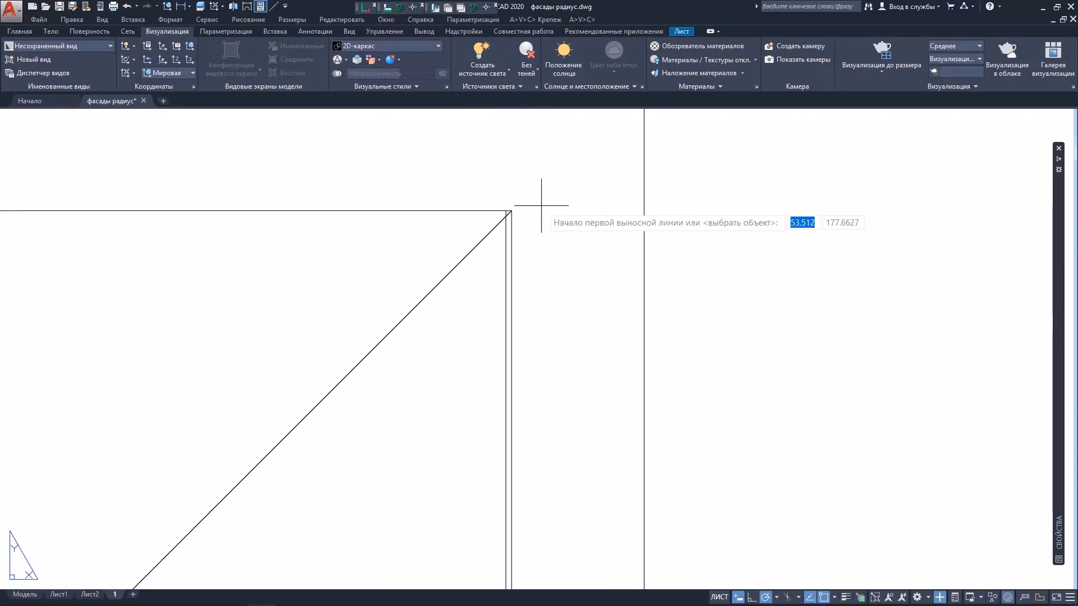
pyautogui.click(512, 210)
pyautogui.scroll(-8, 522, 185)
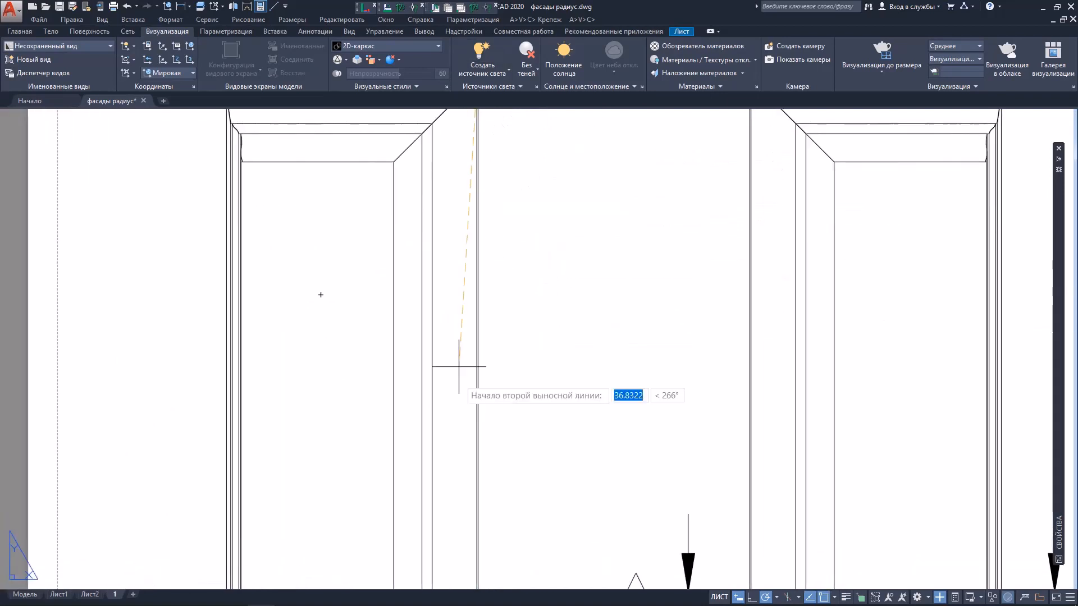
pyautogui.scroll(8, 446, 382)
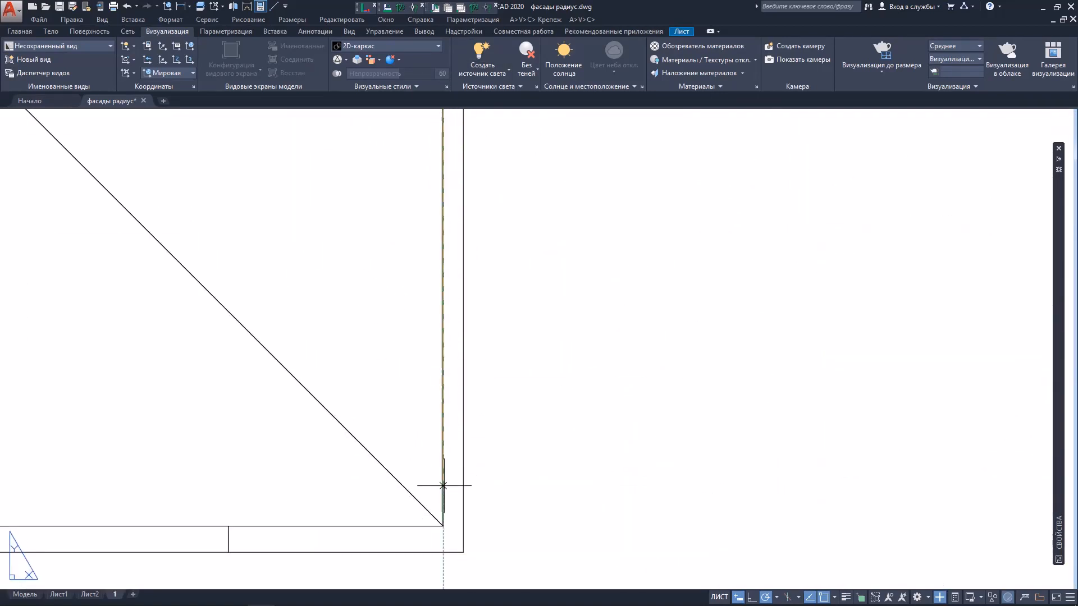
pyautogui.click(439, 527)
pyautogui.scroll(-5, 606, 236)
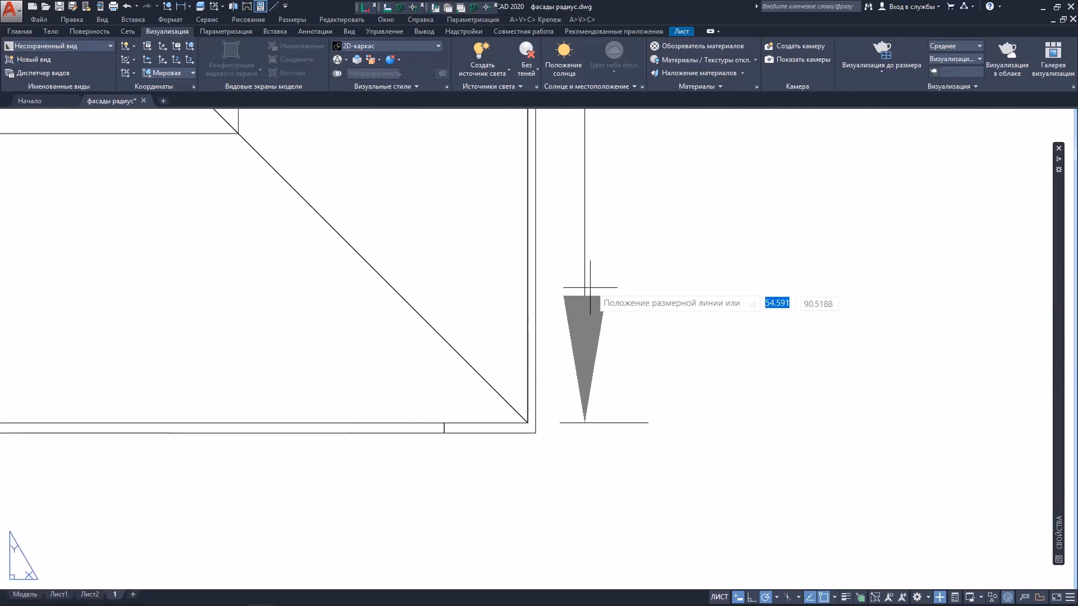
pyautogui.scroll(-3, 583, 269)
pyautogui.scroll(5, 580, 272)
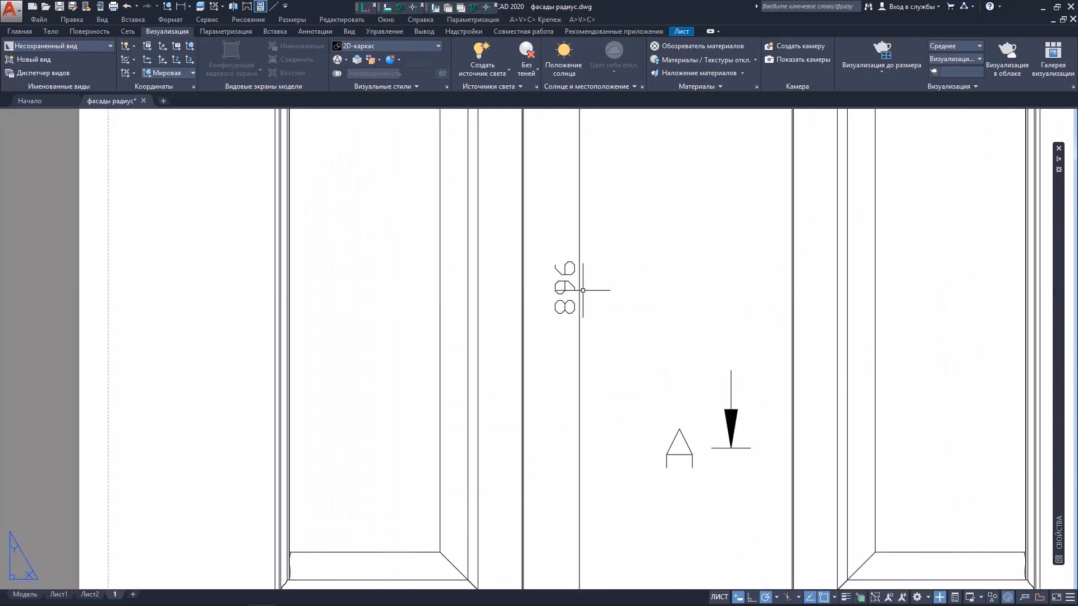
pyautogui.scroll(2, 583, 291)
pyautogui.click(571, 285)
pyautogui.scroll(-5, 571, 285)
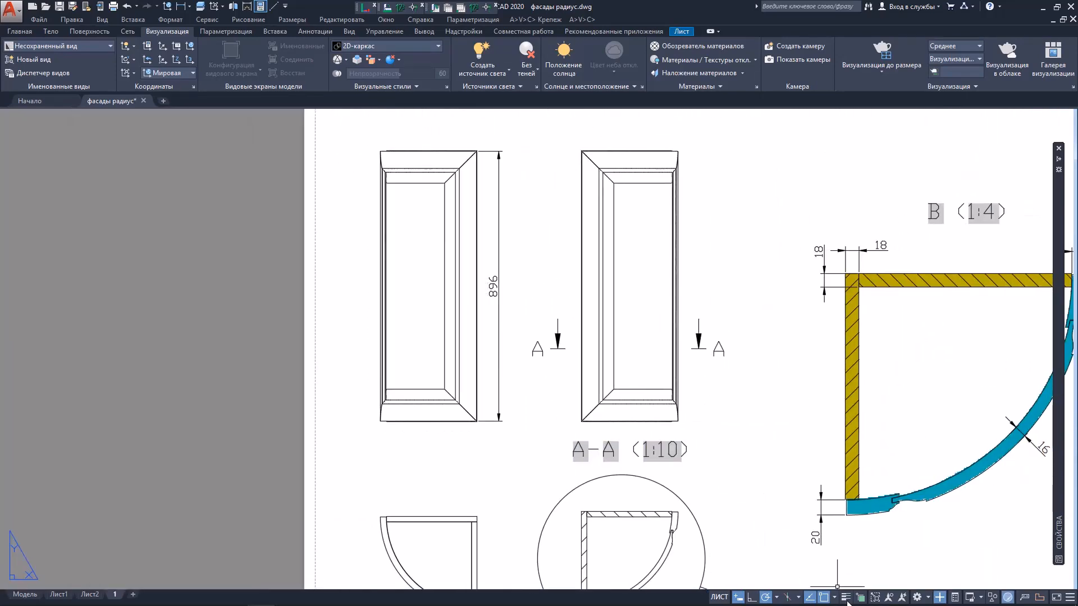
pyautogui.scroll(-3, 753, 481)
pyautogui.scroll(3, 711, 392)
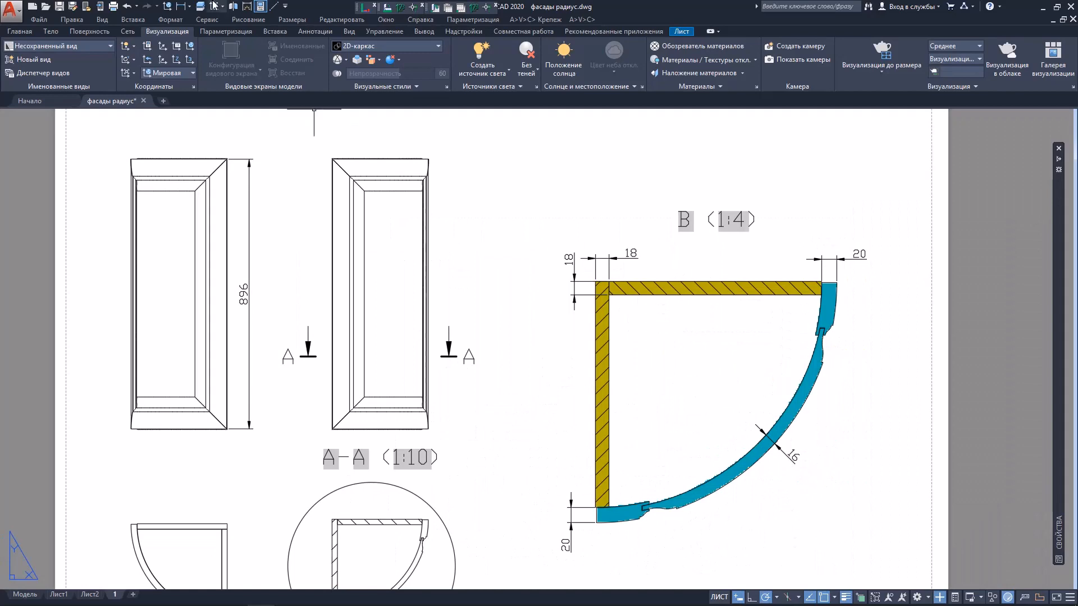
# Dimension the full length of the vertical side panel in detail view B, placing the dimension beside the panel's outer face.
pyautogui.scroll(4, 570, 473)
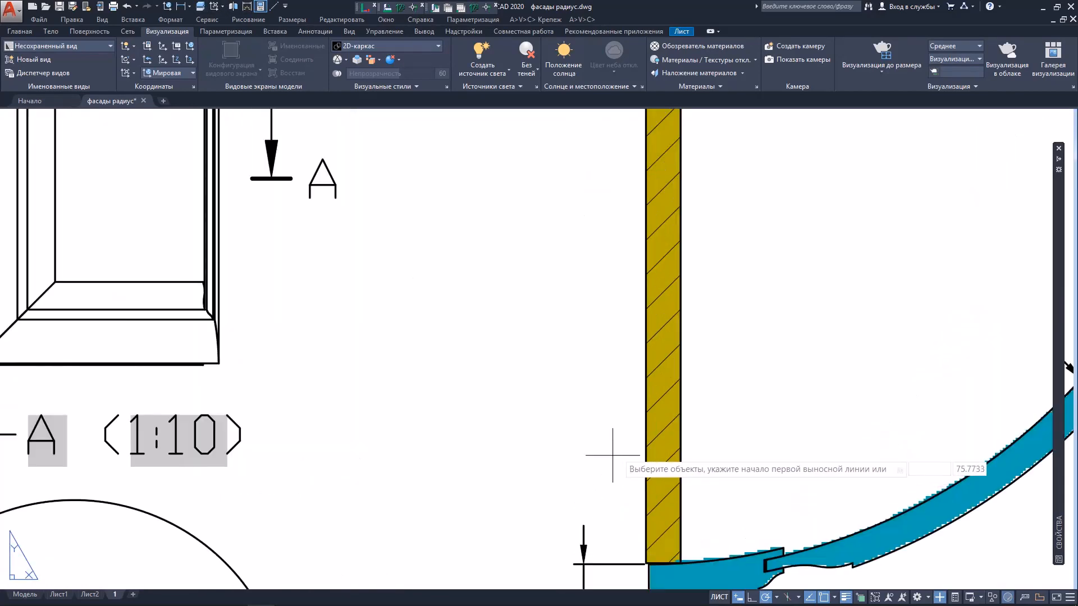
pyautogui.click(647, 447)
pyautogui.scroll(4, 645, 440)
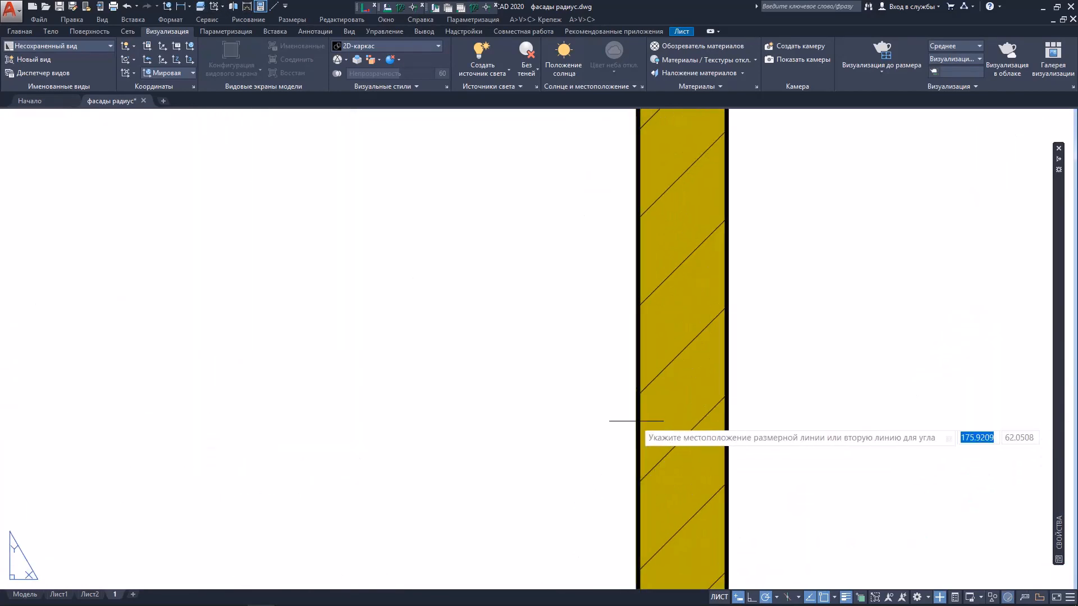
pyautogui.scroll(-6, 623, 422)
pyautogui.scroll(6, 563, 475)
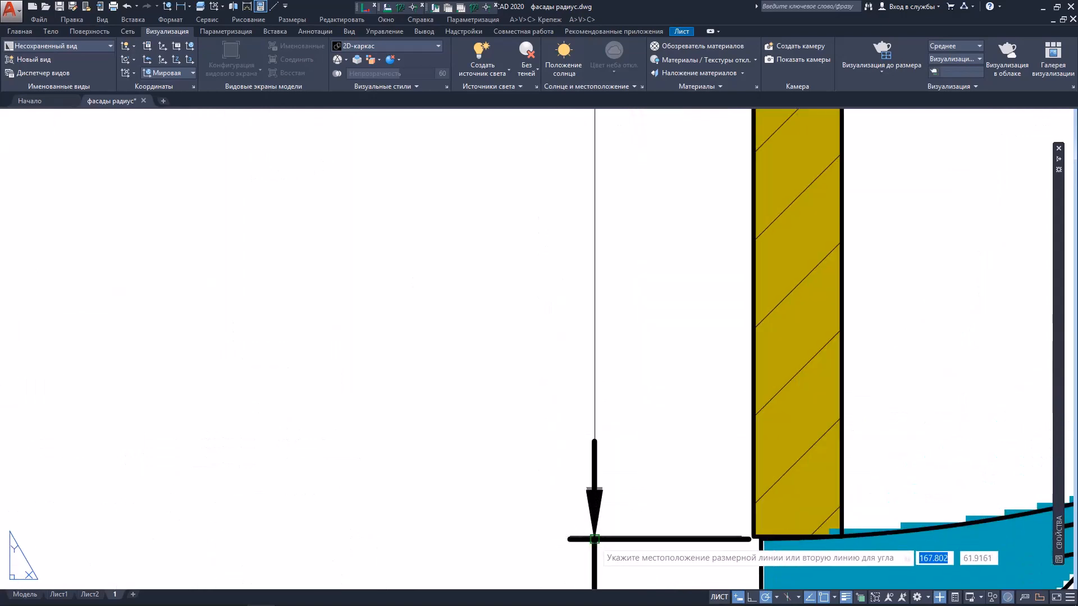
pyautogui.click(571, 490)
# Dimension the upper horizontal panel's length in detail view B, in line with the thickness dimensions above it, and end the command.
pyautogui.scroll(-10, 595, 537)
pyautogui.scroll(9, 688, 477)
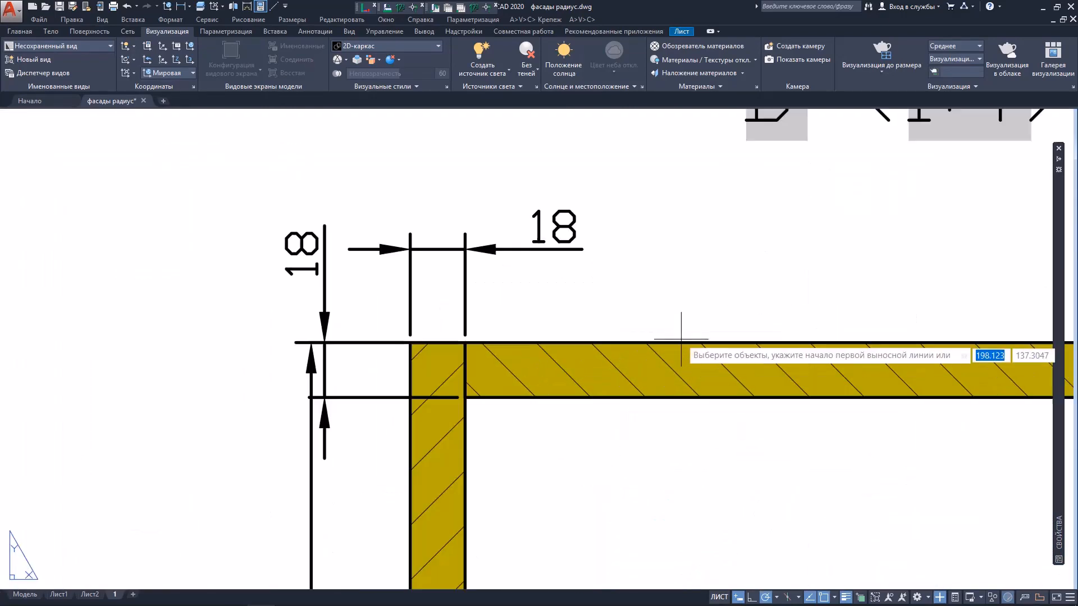
pyautogui.click(682, 342)
pyautogui.scroll(3, 449, 241)
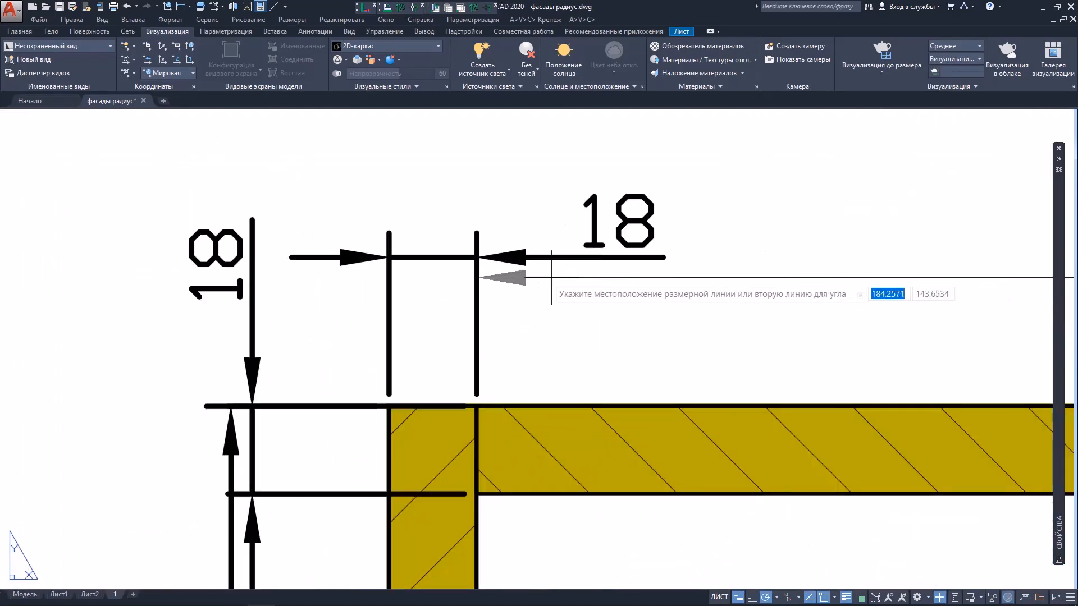
pyautogui.click(477, 257)
pyautogui.scroll(-9, 533, 324)
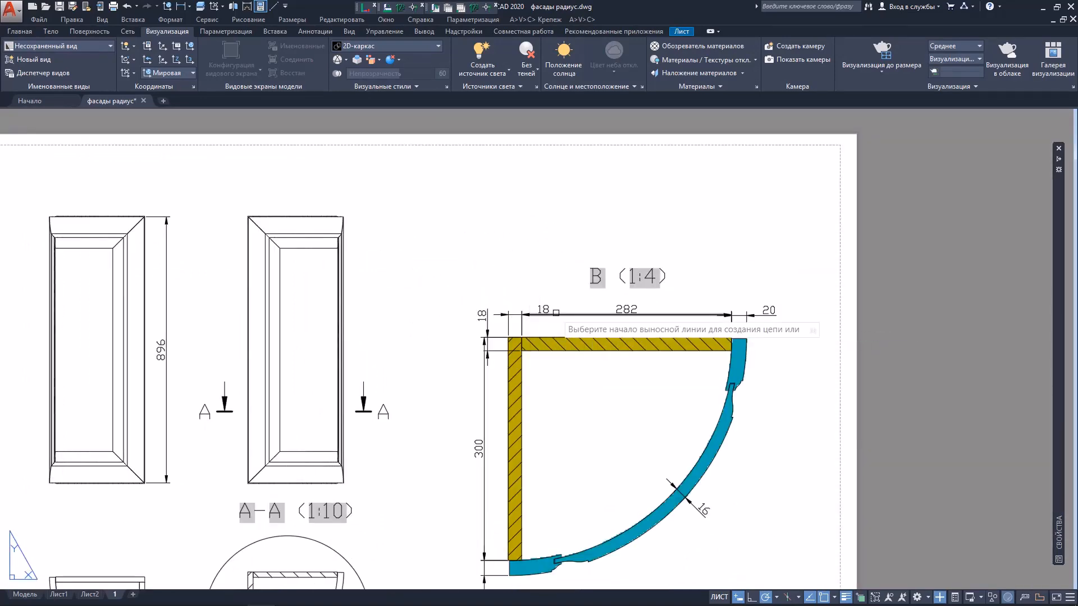
pyautogui.rightClick(557, 313)
pyautogui.click(570, 322)
# Dimension the cabinet's overall horizontal panel width in detail view B, placing it above the existing chain of panel dimensions.
pyautogui.scroll(2, 528, 316)
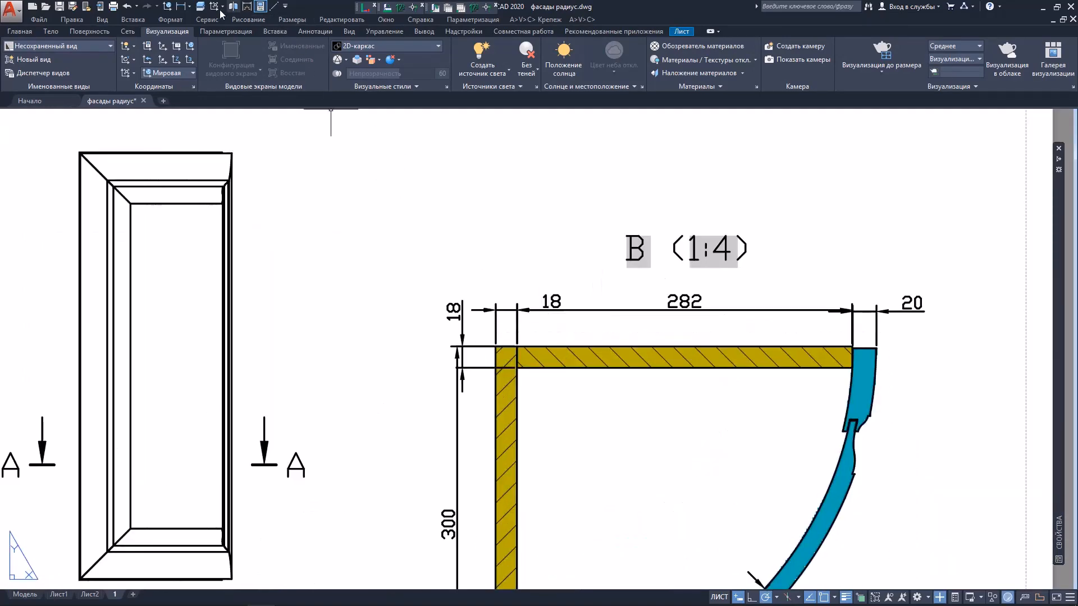
pyautogui.click(189, 8)
pyautogui.click(187, 24)
pyautogui.scroll(4, 539, 356)
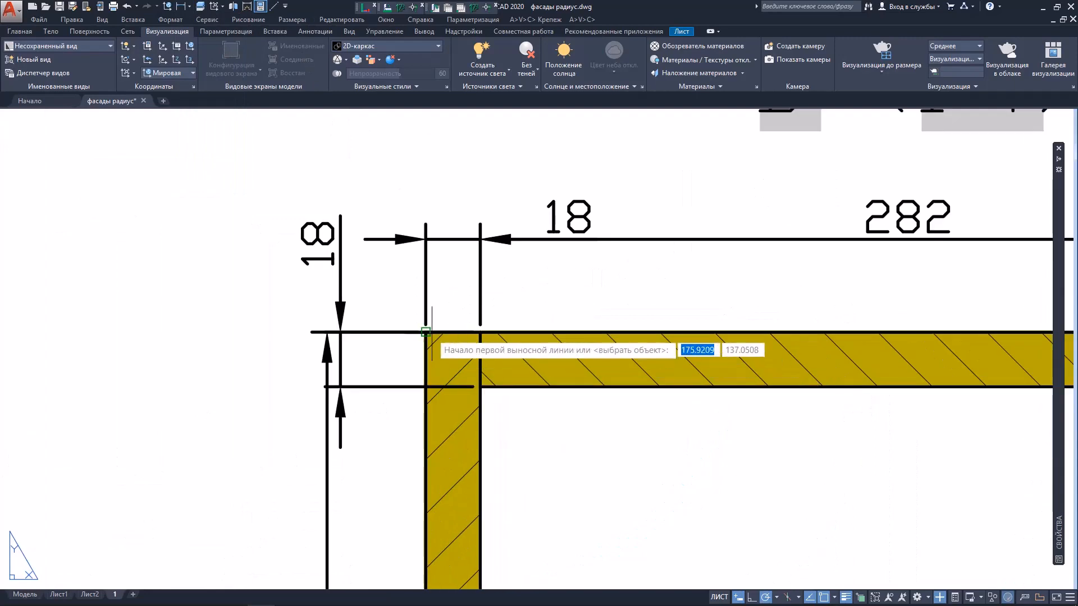
pyautogui.click(426, 332)
pyautogui.scroll(-4, 578, 343)
pyautogui.scroll(6, 674, 359)
pyautogui.click(631, 421)
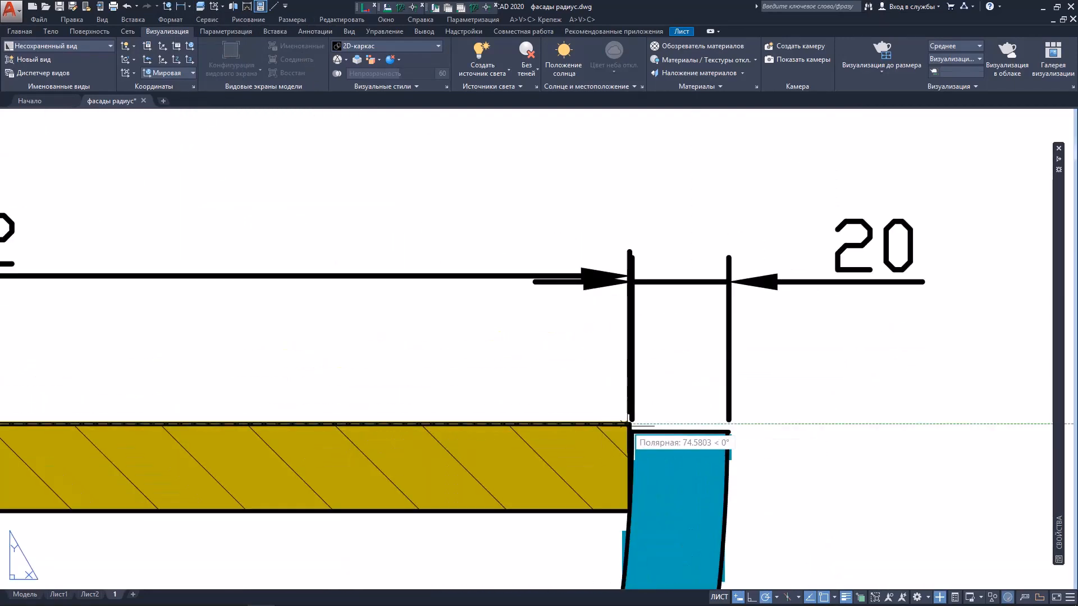
pyautogui.scroll(-6, 638, 416)
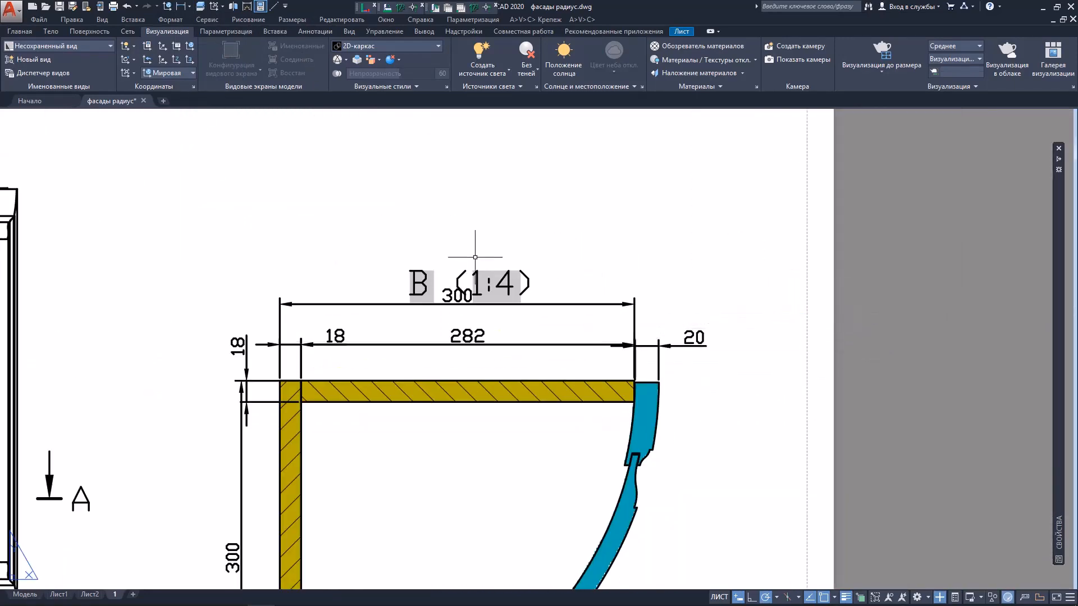
# Move the detail view's "B (1:4)" label straight up so that it clears the overall width dimension.
pyautogui.click(462, 281)
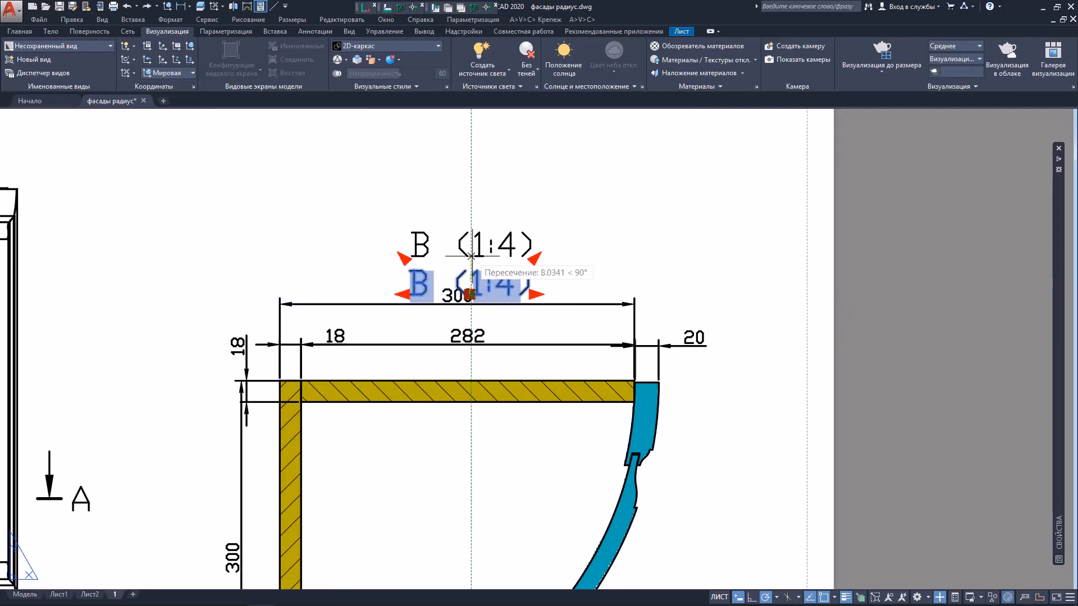
pyautogui.click(471, 255)
pyautogui.press('Escape')
pyautogui.scroll(-3, 493, 192)
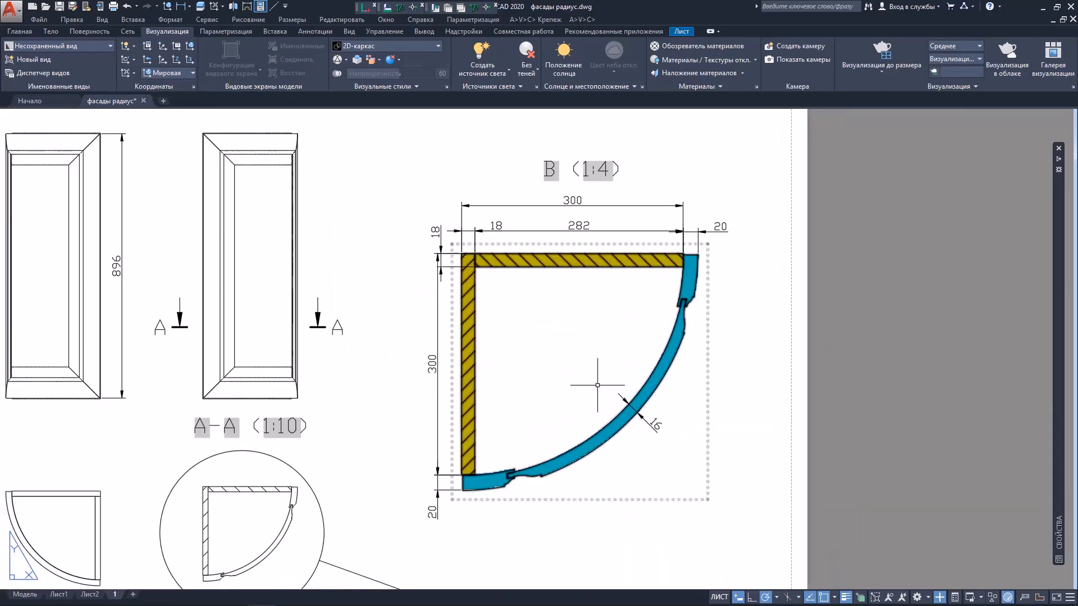
# Add a radius dimension to the curved facade's outer arc in detail view B, placing its text outside the arc.
pyautogui.moveTo(576, 399); pyautogui.dragTo(676, 337, button='middle')
pyautogui.scroll(-1, 679, 366)
pyautogui.scroll(2, 452, 442)
pyautogui.scroll(-1, 582, 426)
pyautogui.moveTo(524, 421); pyautogui.dragTo(340, 480, button='middle')
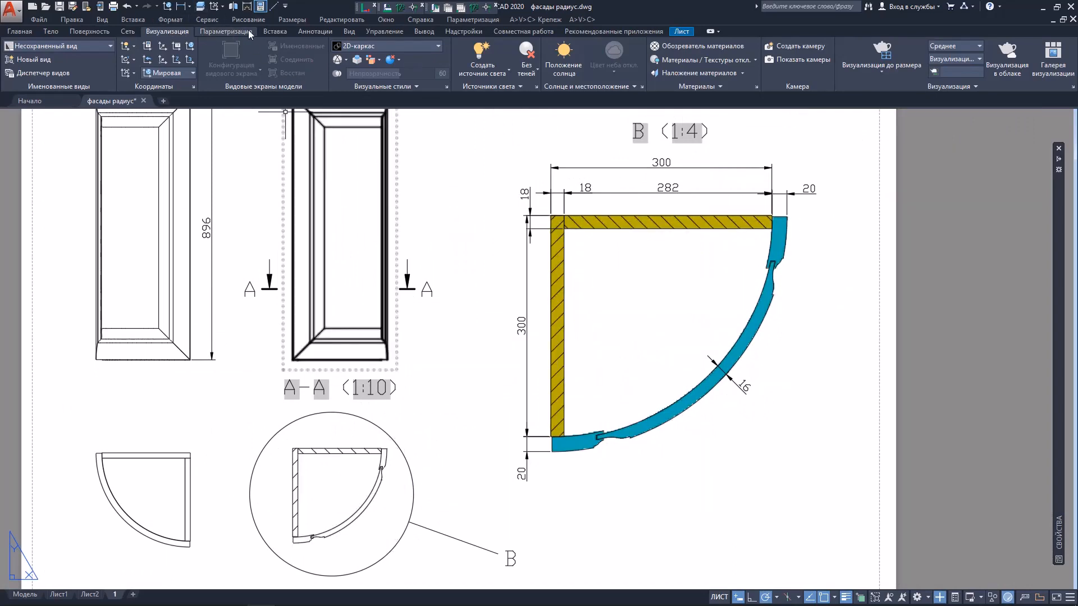
pyautogui.click(314, 31)
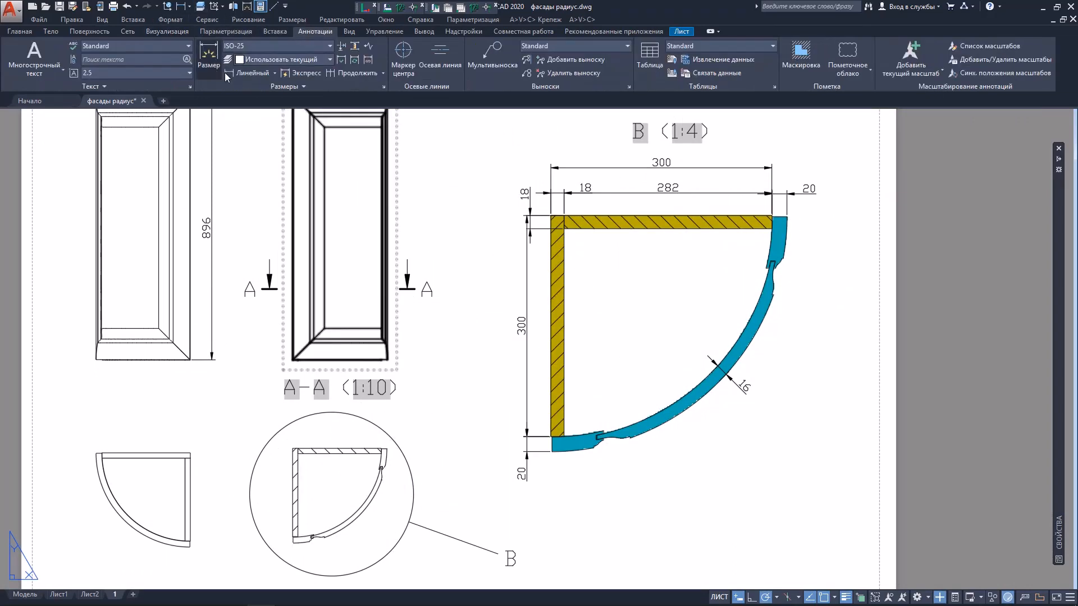
pyautogui.click(274, 73)
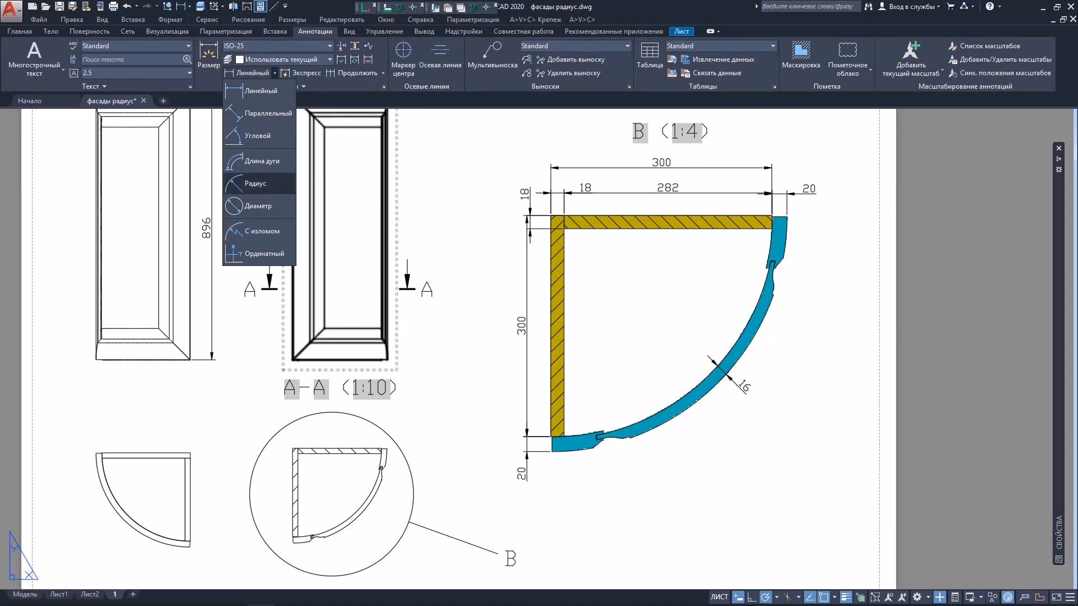
pyautogui.click(257, 183)
pyautogui.scroll(4, 692, 437)
pyautogui.click(695, 346)
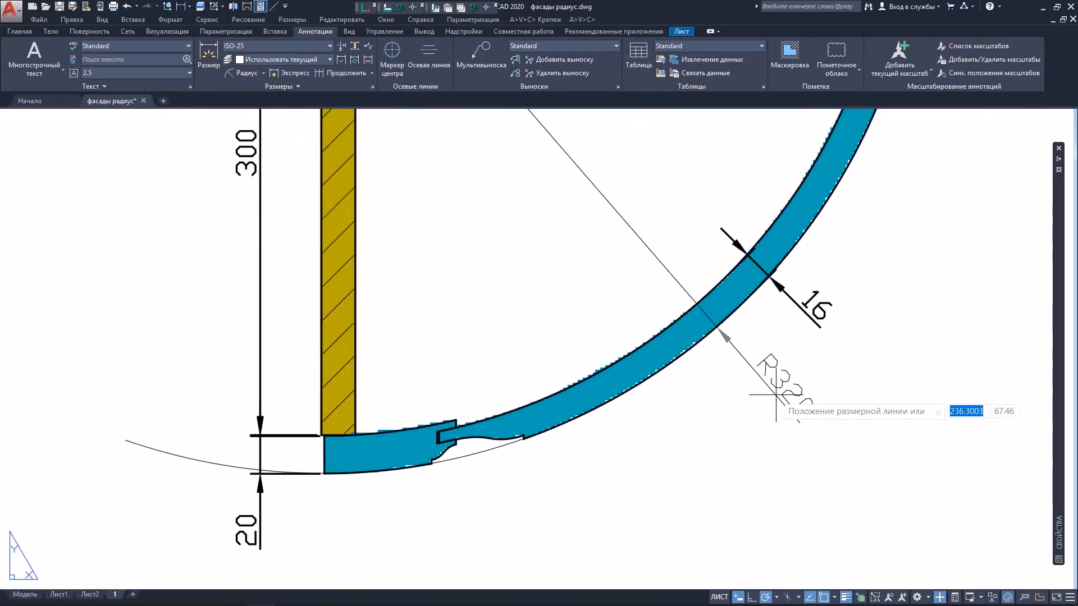
pyautogui.scroll(-4, 777, 395)
pyautogui.scroll(4, 825, 415)
pyautogui.scroll(-2, 769, 342)
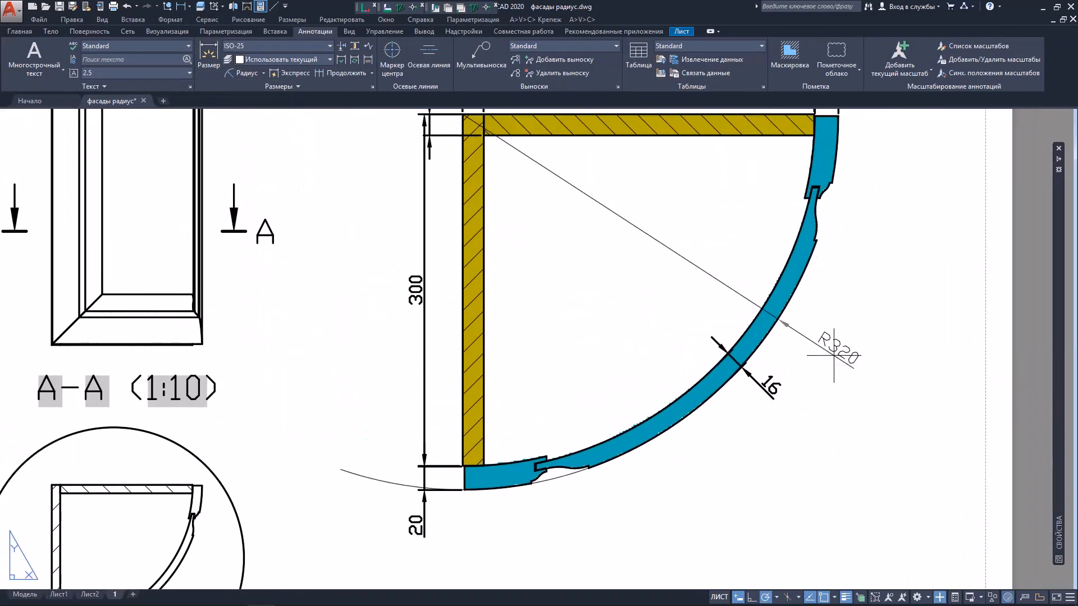
pyautogui.click(834, 356)
# Add a radius dimension to the curved facade's inner arc in detail view B, with its text inside the cabinet.
pyautogui.moveTo(696, 419); pyautogui.dragTo(650, 450, button='middle')
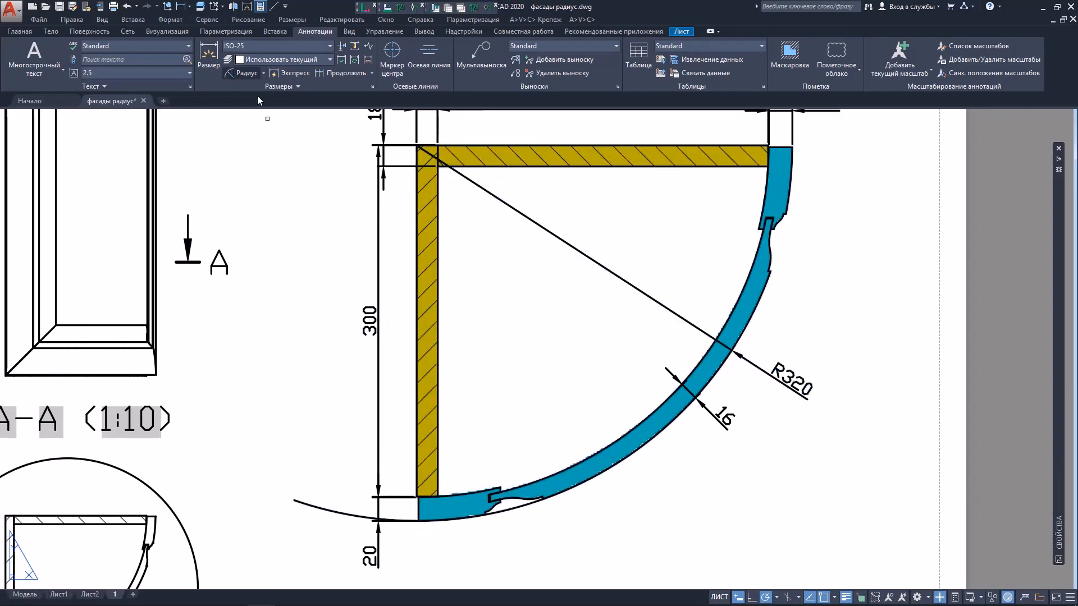
pyautogui.click(465, 494)
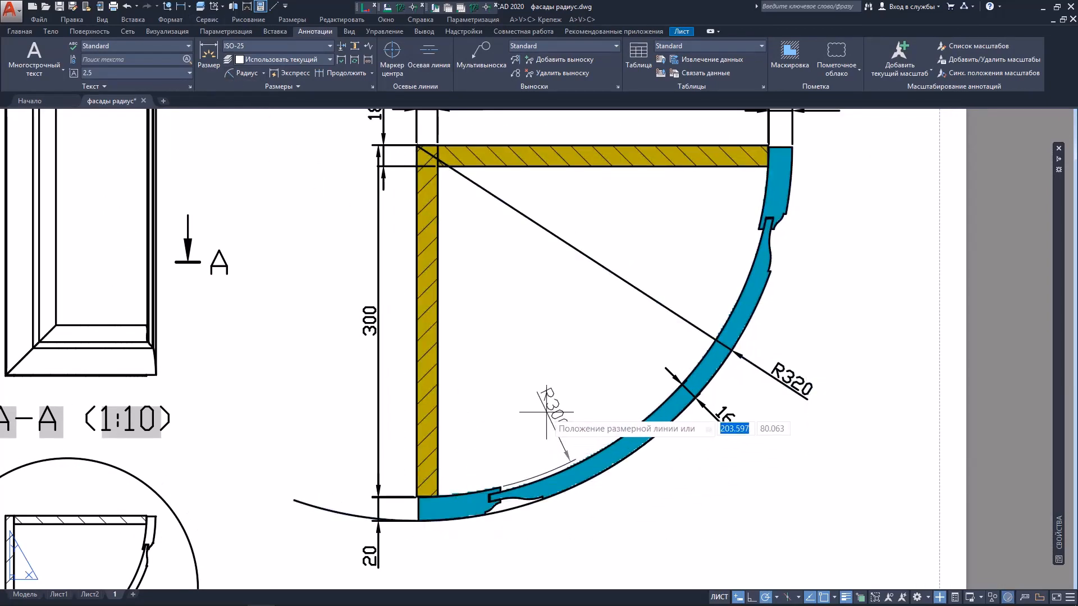
pyautogui.scroll(2, 548, 397)
pyautogui.scroll(-2, 583, 364)
pyautogui.moveTo(565, 332); pyautogui.dragTo(560, 384, button='middle')
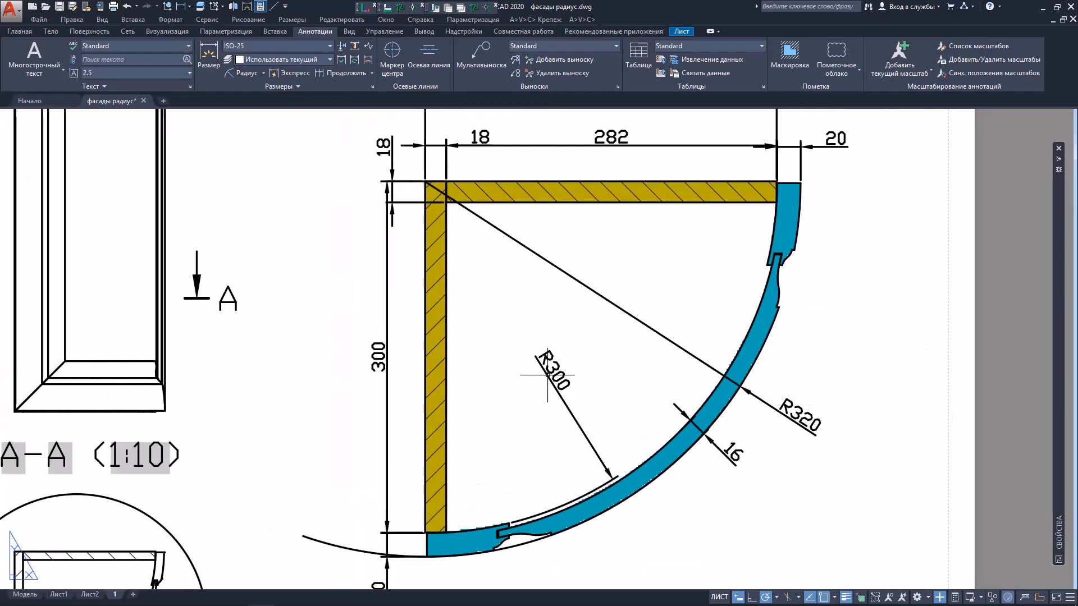
pyautogui.click(548, 376)
# Check the dimensioned detail view B against the other views on the sheet and examine the upper panel's joint with the facade.
pyautogui.scroll(-3, 547, 375)
pyautogui.scroll(2, 753, 494)
pyautogui.scroll(-2, 674, 496)
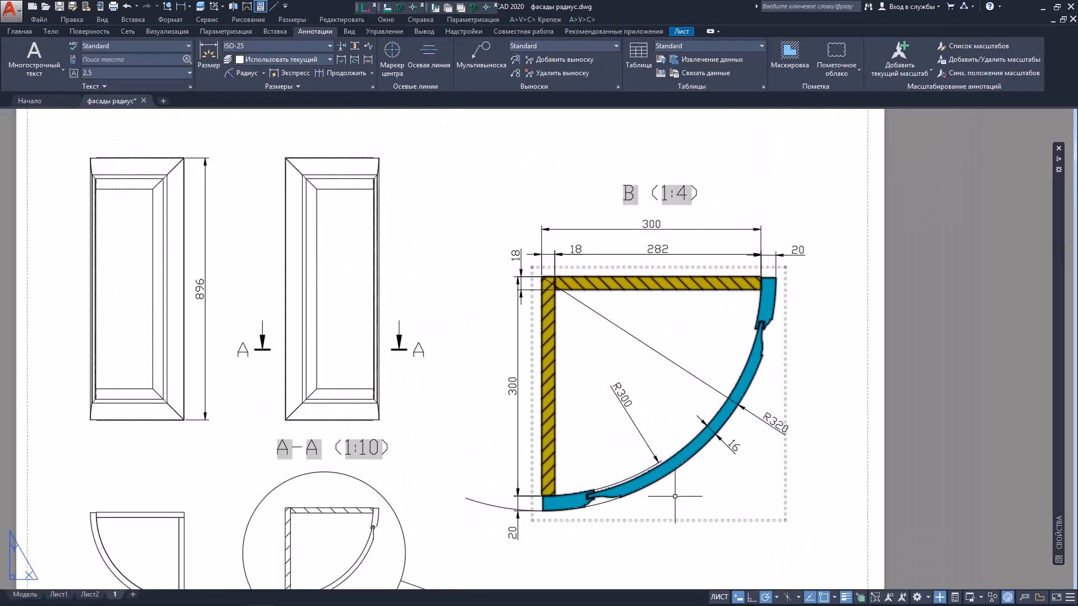
pyautogui.scroll(2, 675, 496)
pyautogui.moveTo(686, 498); pyautogui.dragTo(688, 495, button='middle')
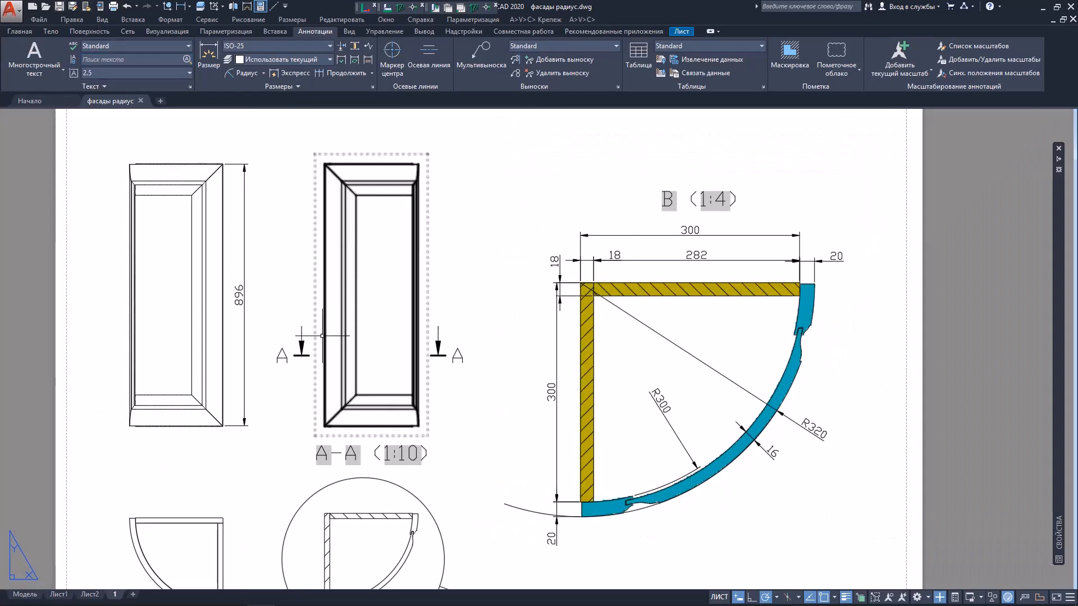
pyautogui.moveTo(633, 393); pyautogui.dragTo(610, 356, button='middle')
pyautogui.scroll(3, 611, 356)
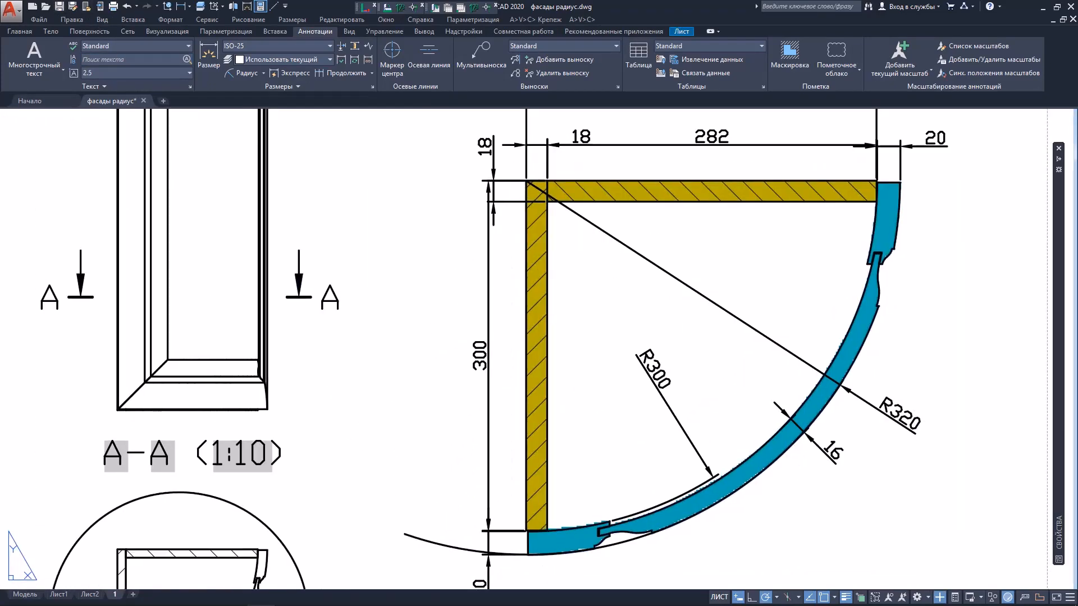
pyautogui.scroll(2, 726, 244)
pyautogui.scroll(2, 726, 245)
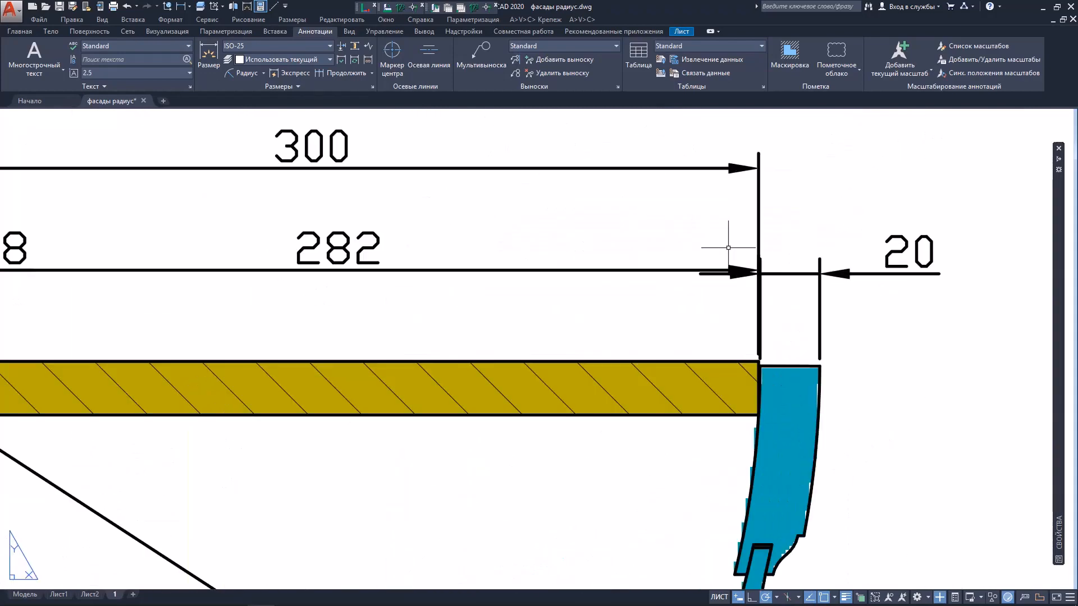
pyautogui.click(262, 72)
pyautogui.click(250, 103)
pyautogui.scroll(4, 735, 336)
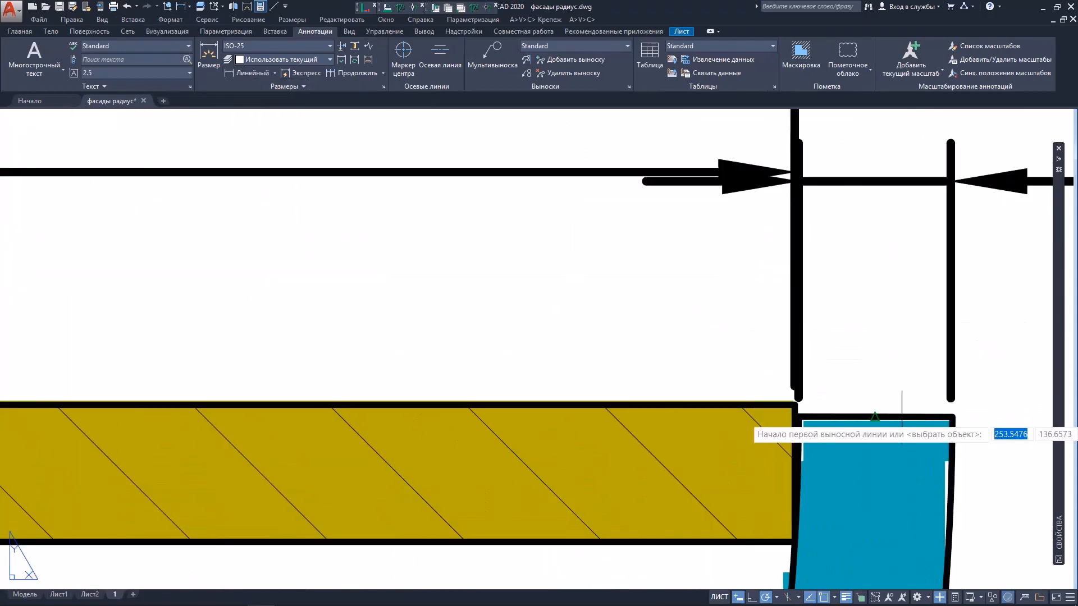
pyautogui.scroll(-4, 795, 404)
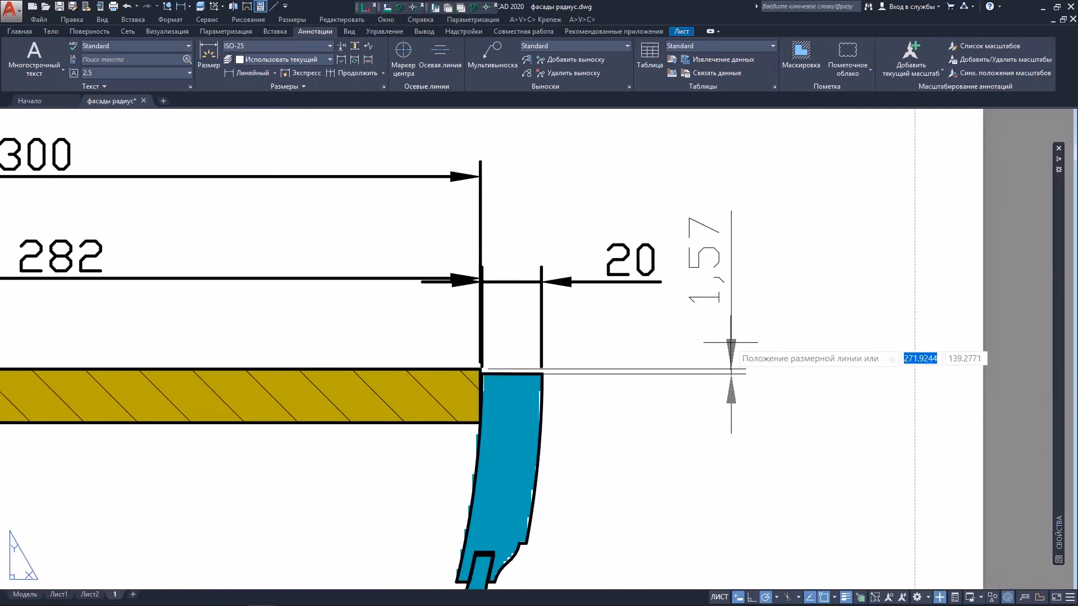
pyautogui.rightClick(616, 354)
pyautogui.click(631, 366)
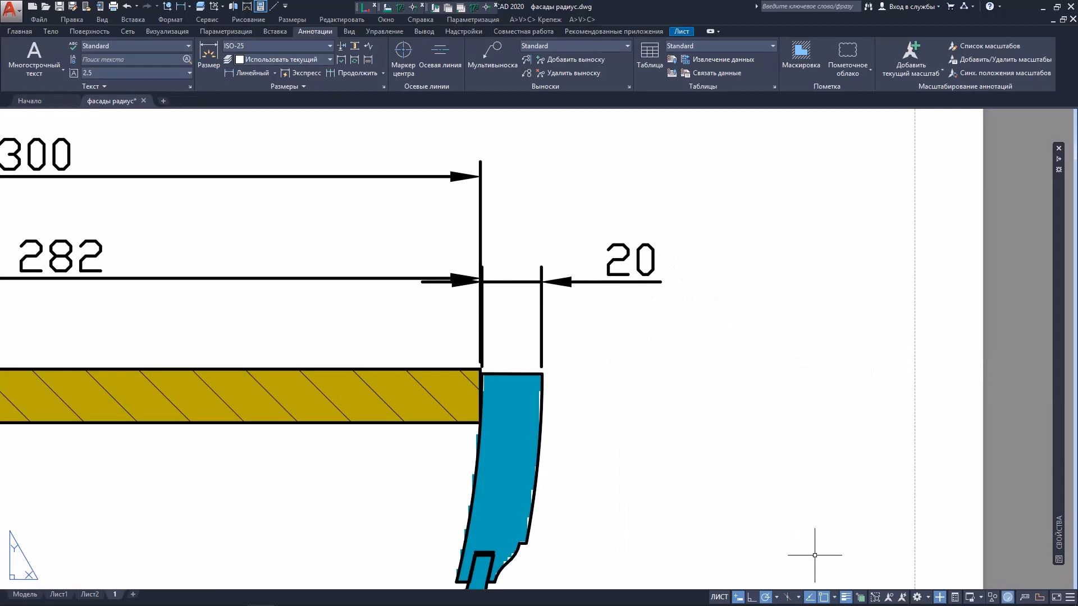
# Turn off the lineweight display and dimension the vertical offset between the upper panel's top edge and the facade's end in detail view B.
pyautogui.scroll(4, 500, 337)
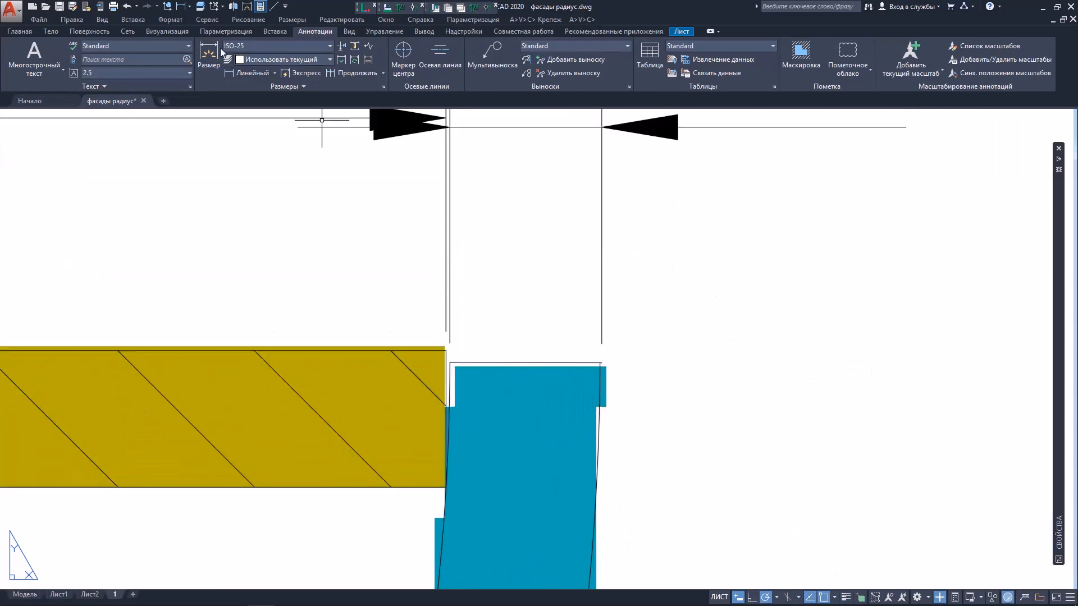
pyautogui.click(183, 8)
pyautogui.scroll(4, 449, 314)
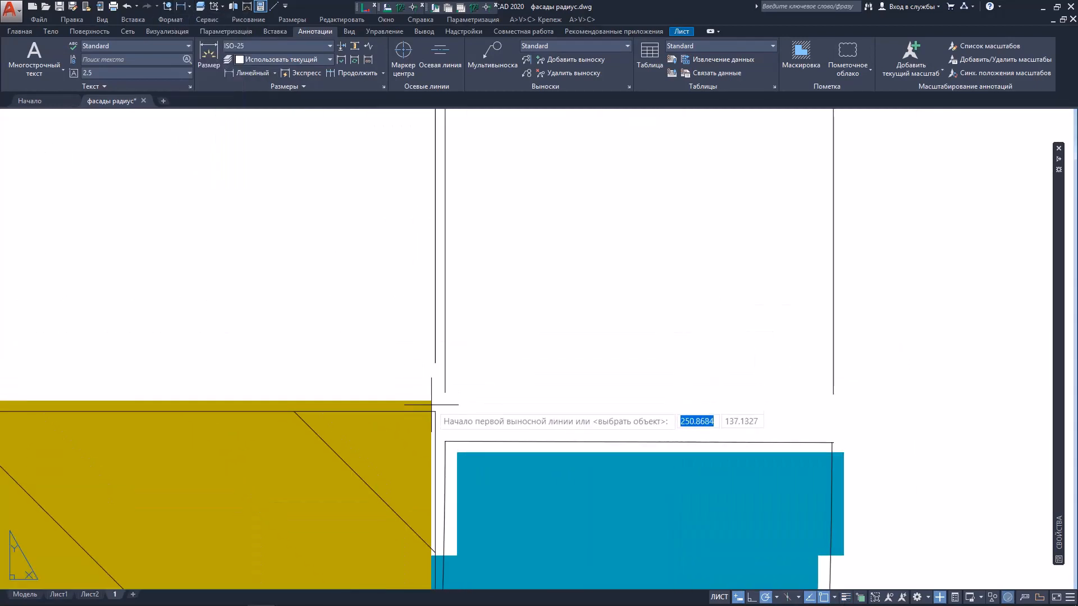
pyautogui.click(445, 442)
pyautogui.scroll(-5, 708, 397)
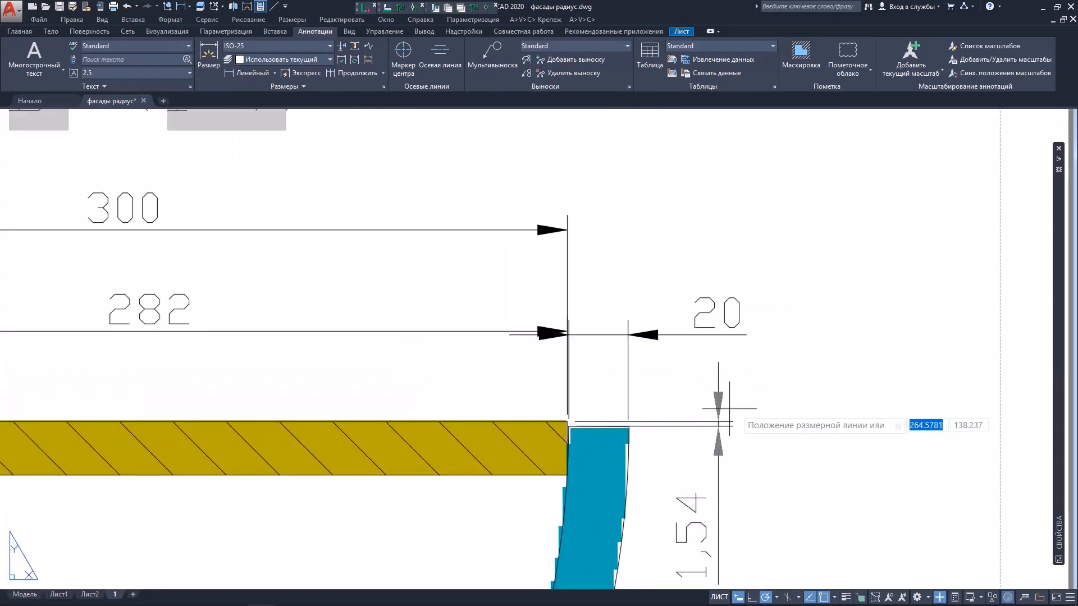
pyautogui.scroll(6, 690, 439)
pyautogui.scroll(-5, 690, 440)
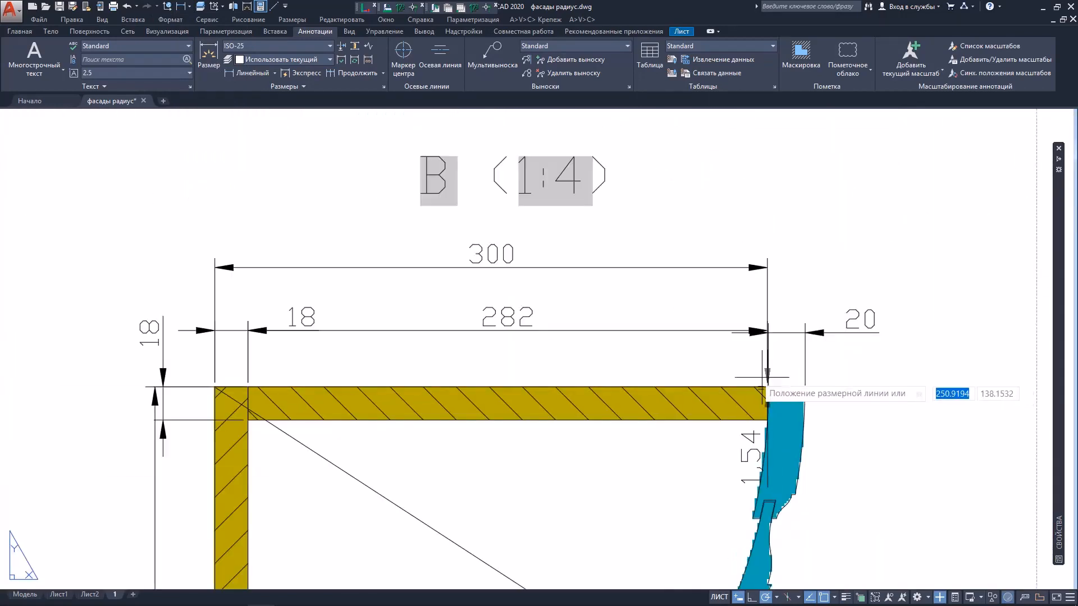
pyautogui.scroll(3, 695, 364)
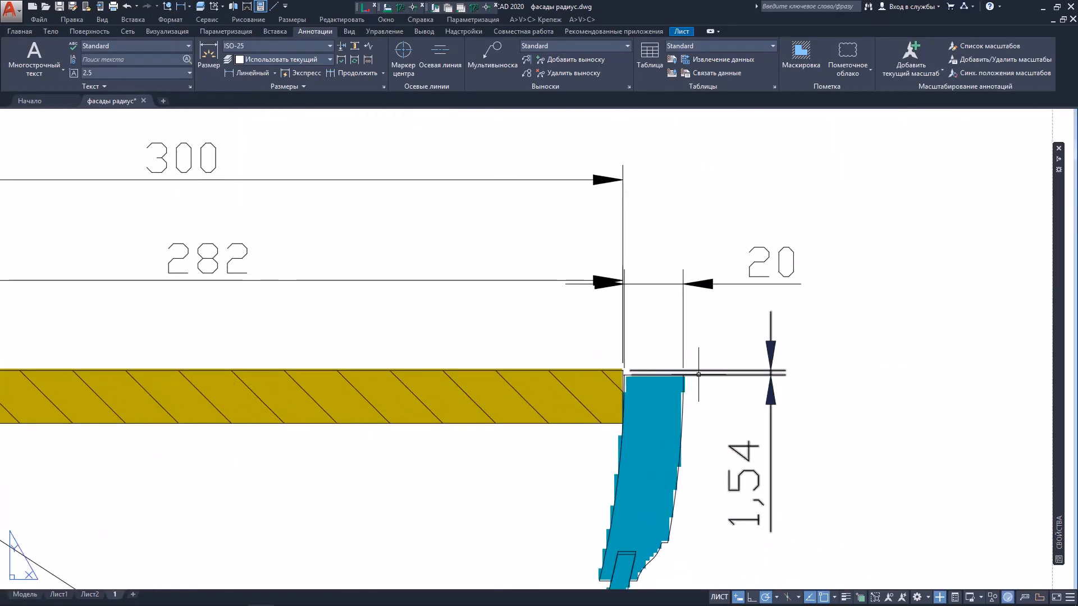
# Dimension the horizontal offset between the side panel's outer face and the facade's lower end below detail view B, and turn the lineweight display back on.
pyautogui.scroll(2, 630, 366)
pyautogui.scroll(-6, 631, 365)
pyautogui.scroll(2, 517, 422)
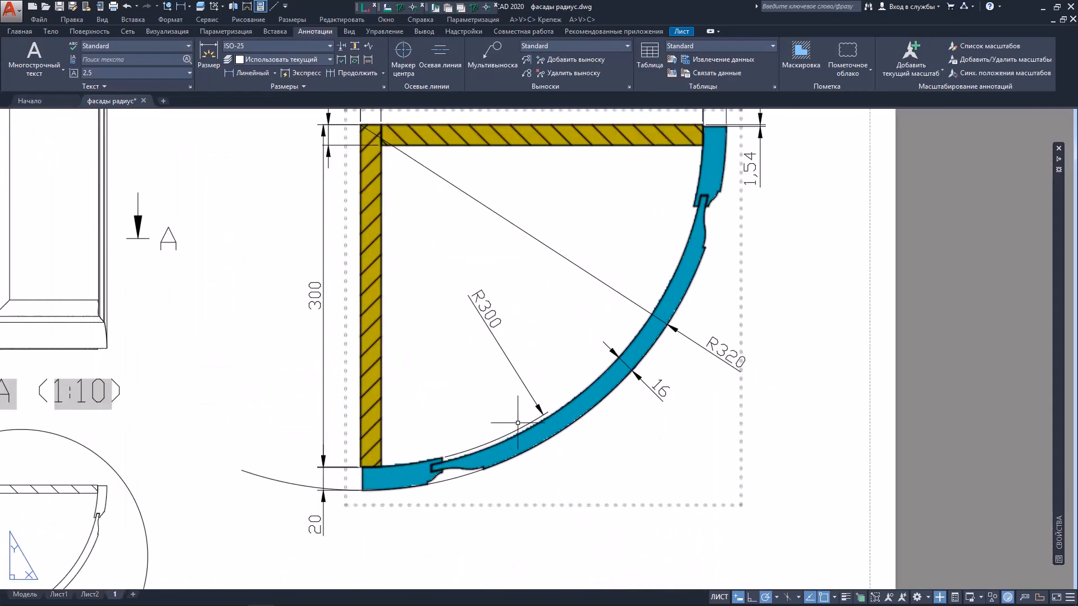
pyautogui.scroll(2, 505, 432)
pyautogui.rightClick(409, 377)
pyautogui.click(441, 380)
pyautogui.scroll(10, 303, 466)
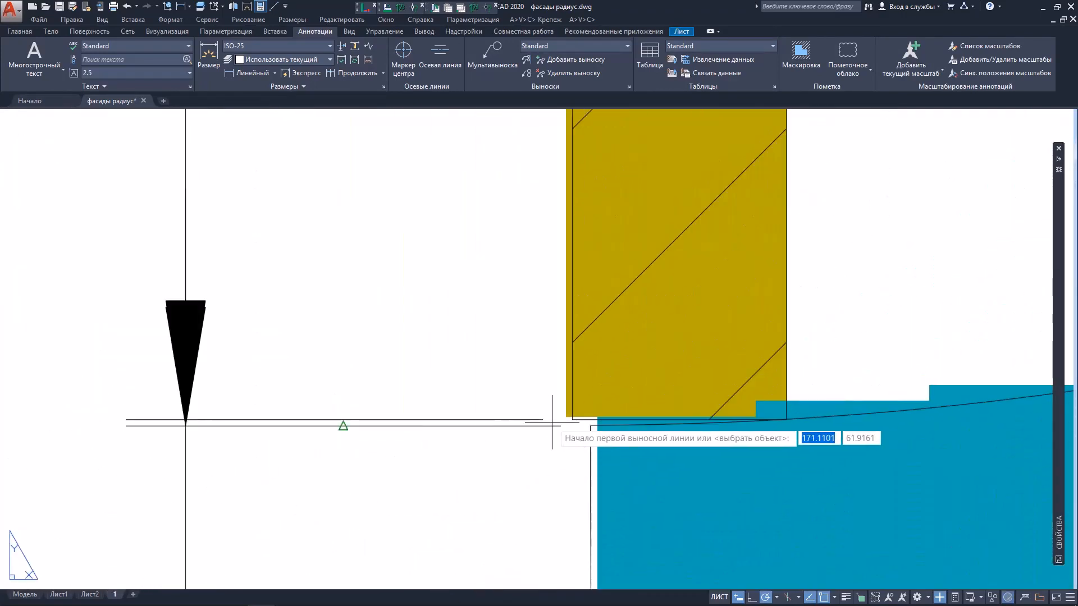
pyautogui.scroll(-6, 590, 425)
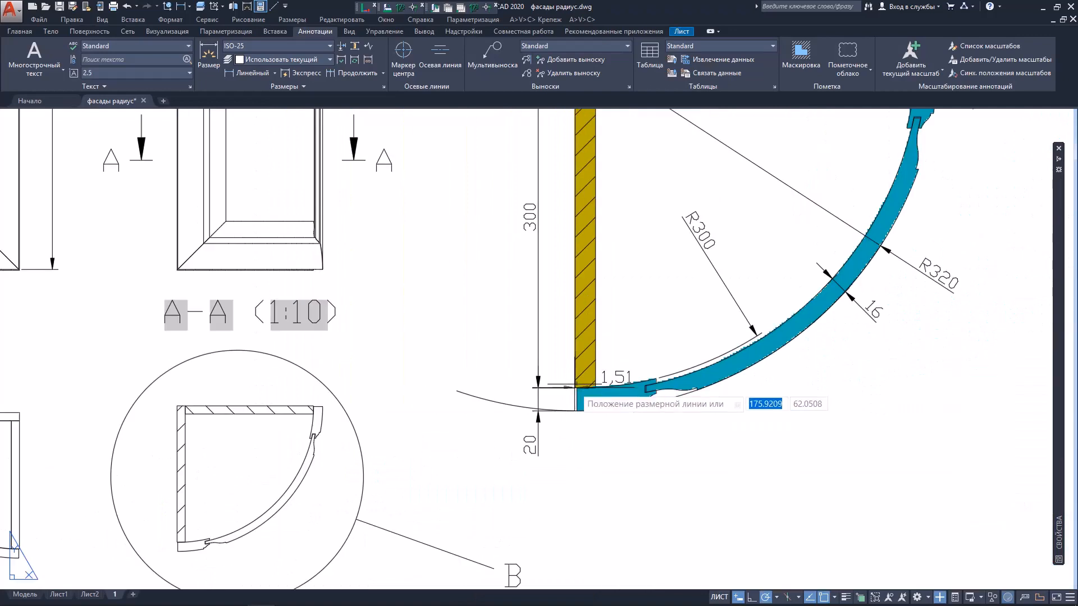
pyautogui.scroll(-4, 595, 426)
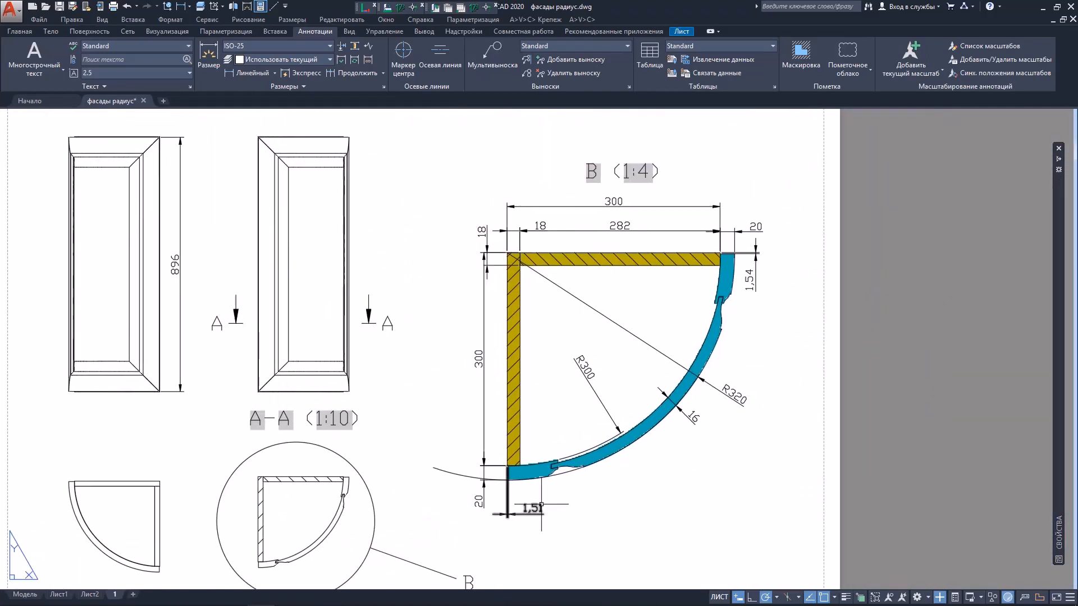
pyautogui.scroll(4, 621, 361)
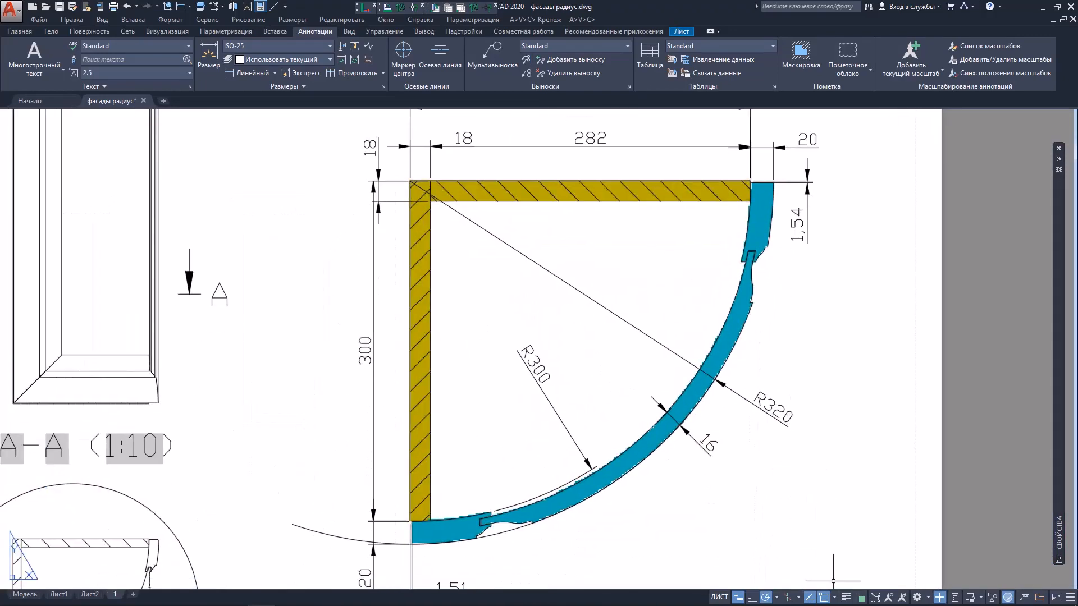
pyautogui.click(846, 597)
# Review the dimensions of detail view B and the arrangement of all views on the sheet.
pyautogui.scroll(2, 539, 480)
pyautogui.moveTo(540, 479); pyautogui.dragTo(516, 413, button='middle')
pyautogui.scroll(-6, 516, 410)
pyautogui.moveTo(516, 410)
pyautogui.mouseDown(button='middle')
pyautogui.moveTo(517, 397)
pyautogui.moveTo(540, 418)
pyautogui.moveTo(539, 383)
pyautogui.moveTo(566, 435)
pyautogui.mouseUp(button='middle')
pyautogui.scroll(6, 546, 395)
pyautogui.scroll(-4, 533, 366)
pyautogui.scroll(2, 555, 443)
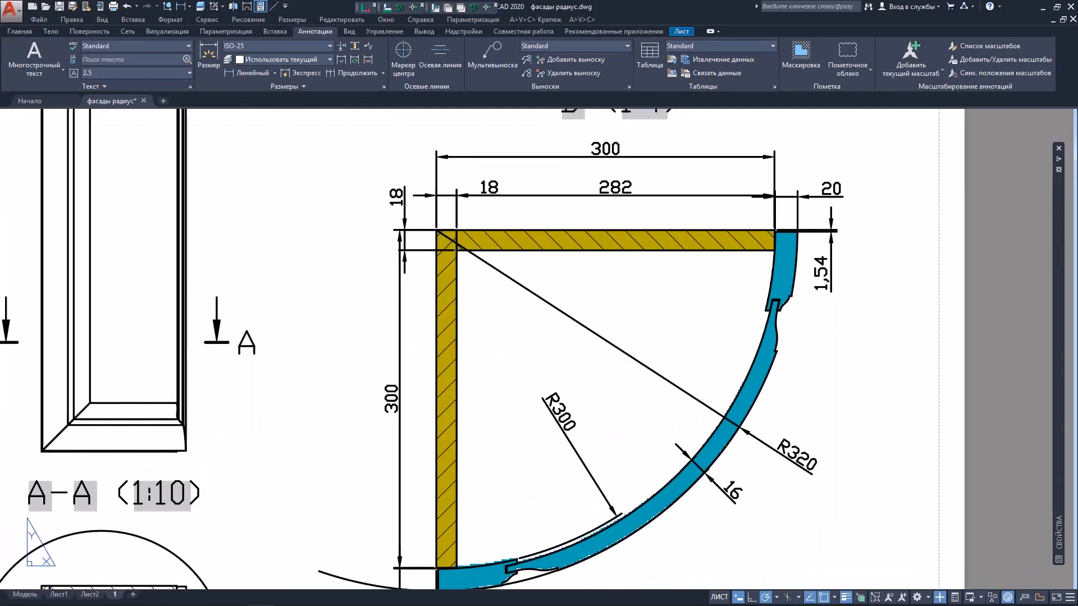
pyautogui.scroll(-2, 658, 373)
pyautogui.moveTo(386, 405); pyautogui.dragTo(476, 338, button='middle')
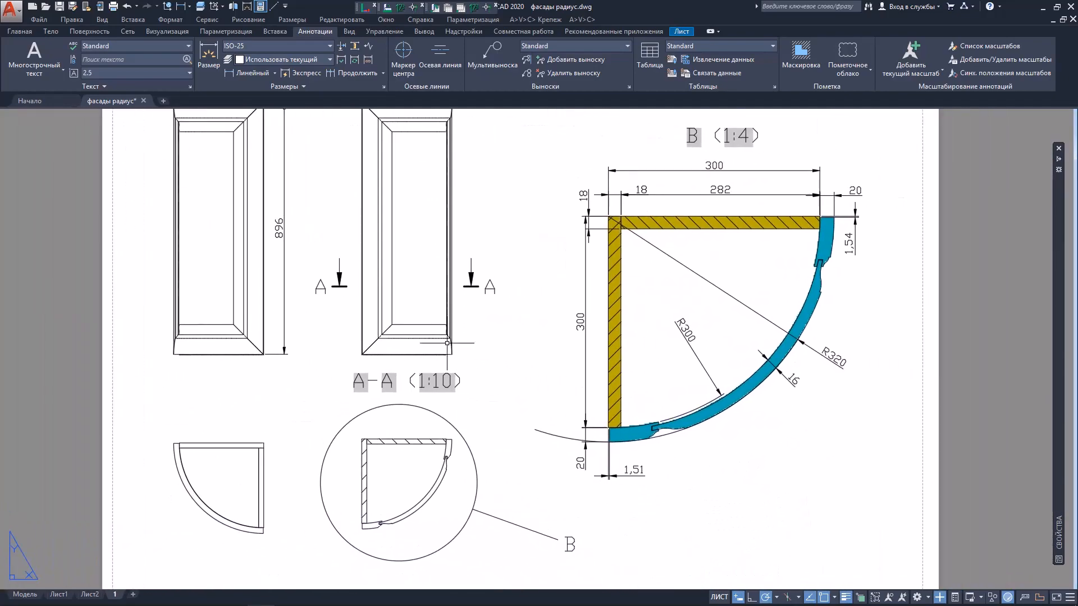
pyautogui.scroll(-2, 438, 385)
pyautogui.scroll(2, 449, 359)
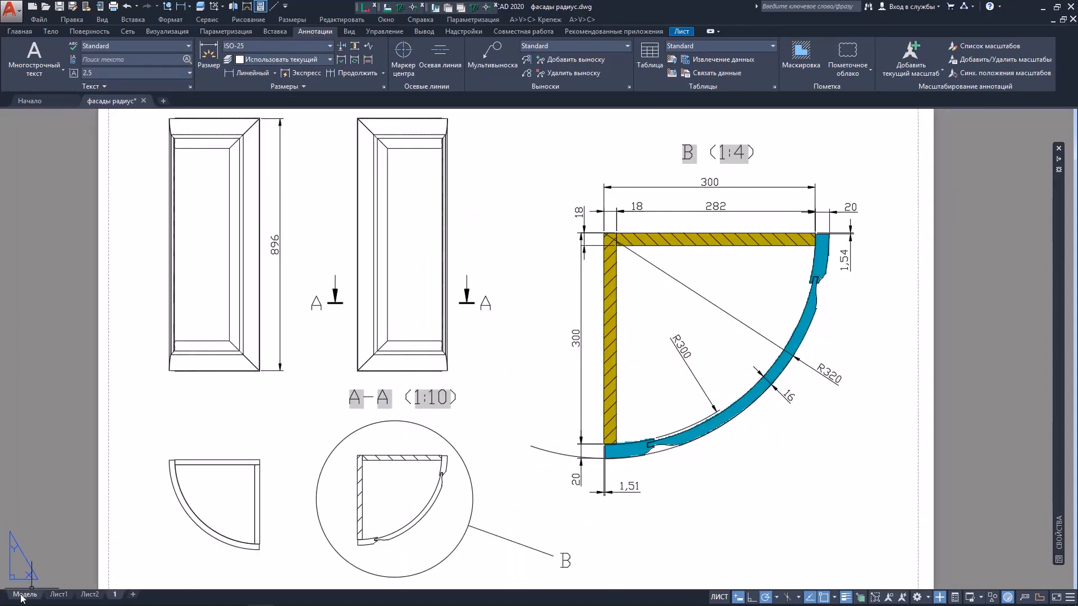
# Switch to model space, set the view to perspective projection and orbit around the curved cabinet to a lower viewpoint.
pyautogui.click(22, 595)
pyautogui.rightClick(1011, 163)
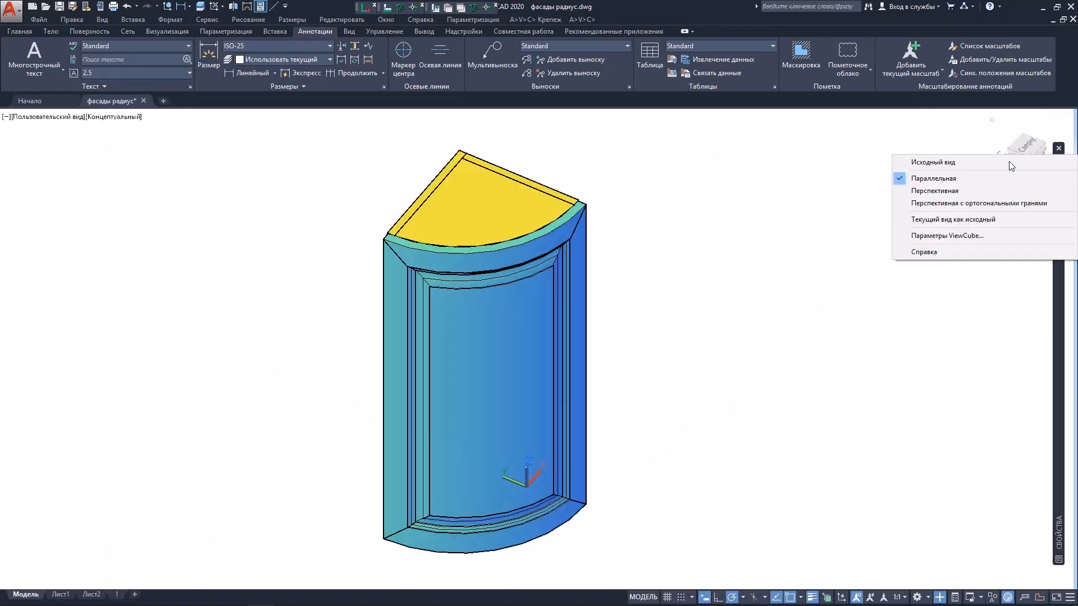
pyautogui.click(967, 193)
pyautogui.moveTo(517, 299); pyautogui.dragTo(561, 174, button='middle')
pyautogui.keyDown('shift'); pyautogui.moveTo(549, 366); pyautogui.dragTo(489, 370, button='middle'); pyautogui.keyUp('shift')
pyautogui.scroll(-1, 701, 241)
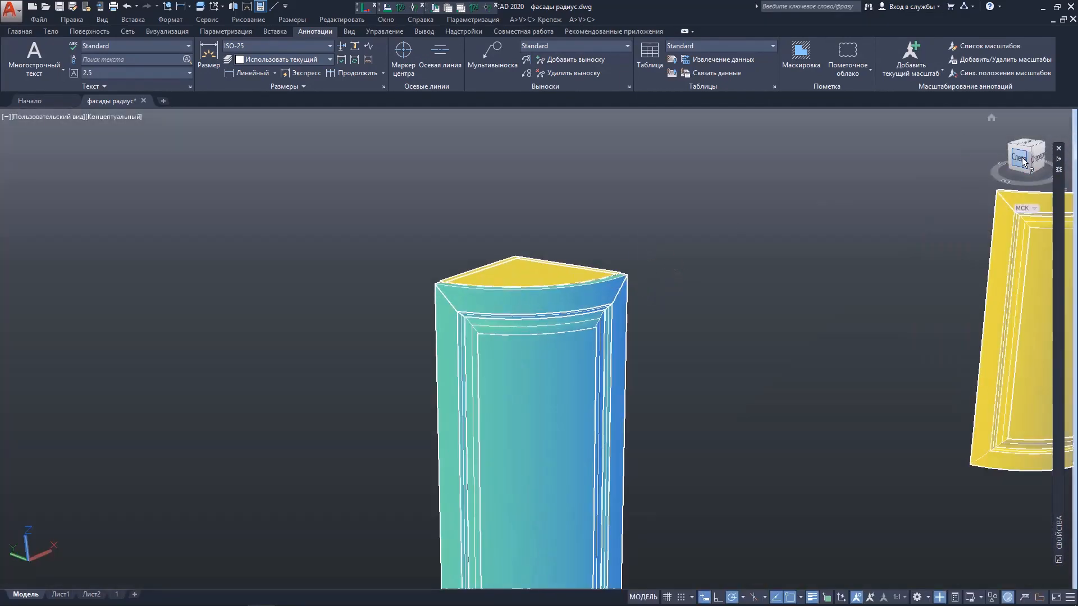